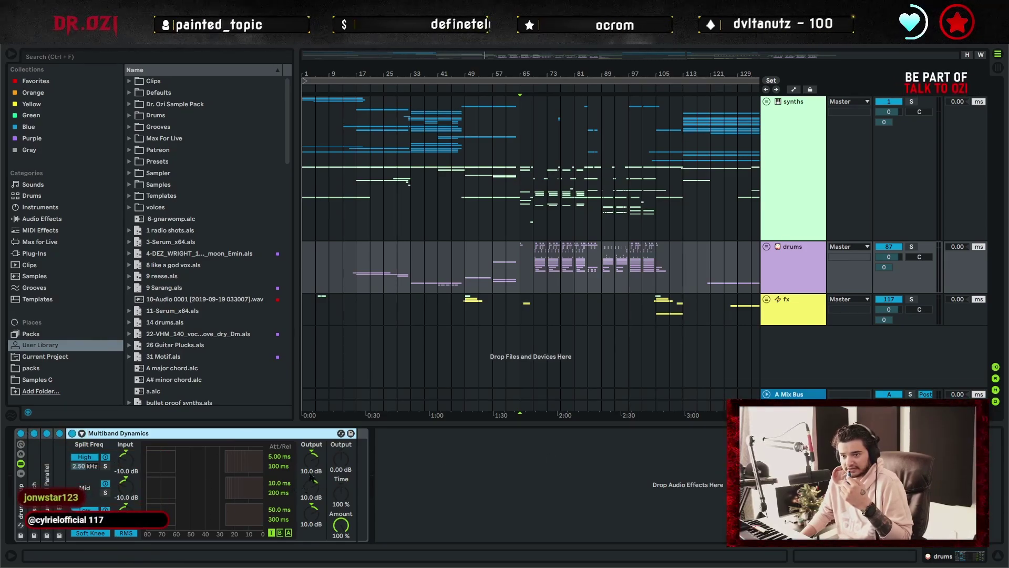
Unfold the drums group and its kick subgroup to show the individual kick layers.
{"action": "left_click", "coordinate": [800, 263]}
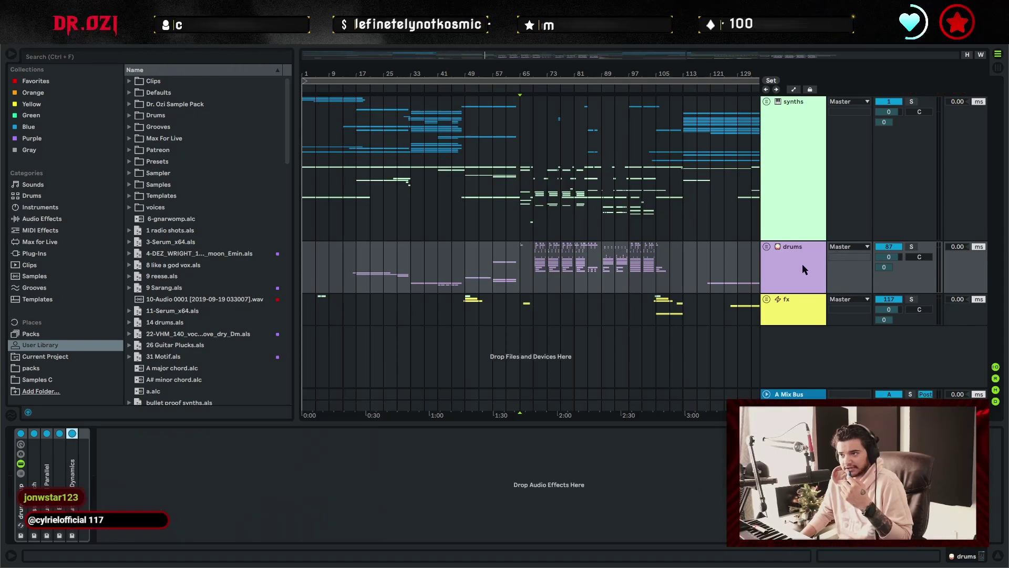
{"action": "left_click", "coordinate": [767, 246]}
{"action": "scroll", "coordinate": [602, 309], "scroll_direction": "down", "scroll_amount": 1}
{"action": "left_click", "coordinate": [770, 306]}
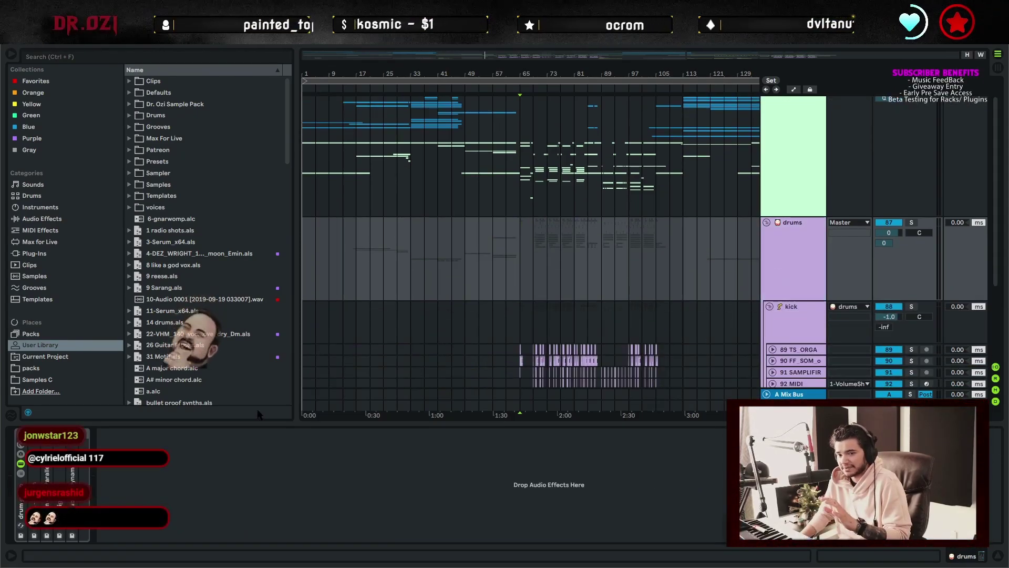
{"action": "scroll", "coordinate": [642, 348], "scroll_direction": "down", "scroll_amount": 2}
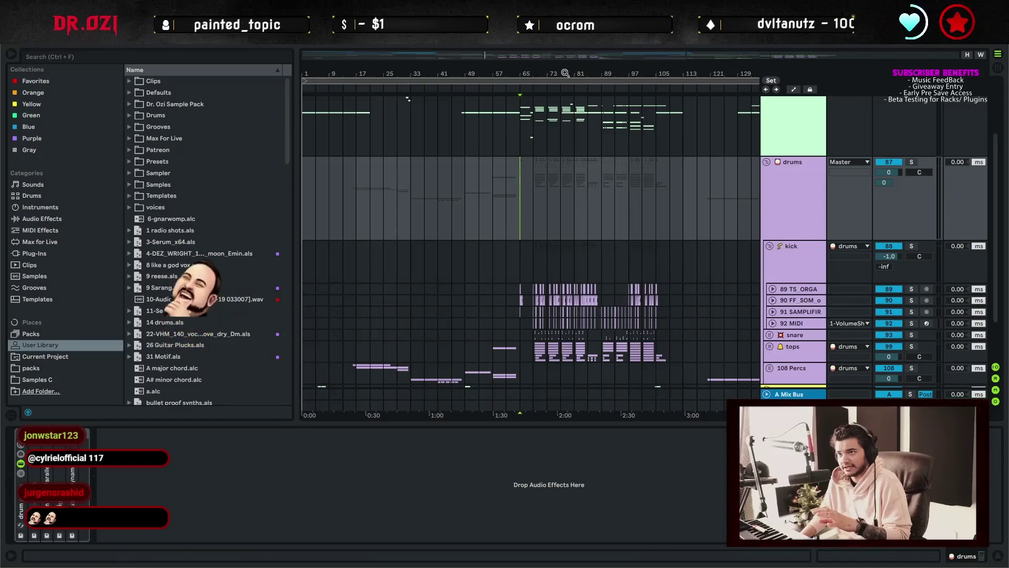
Solo the kick group and deactivate the 92 MIDI track inside it.
{"action": "left_click_drag", "start_coordinate": [564, 74], "coordinate": [564, 121]}
{"action": "key", "text": "Down"}
{"action": "left_click", "coordinate": [910, 245]}
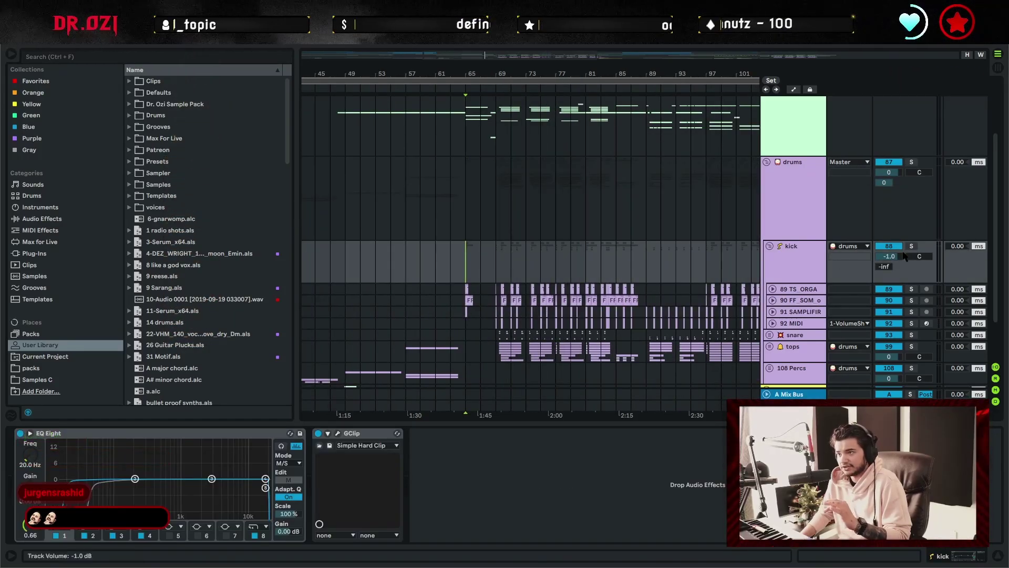
{"action": "left_click", "coordinate": [888, 323]}
{"action": "left_click", "coordinate": [791, 271]}
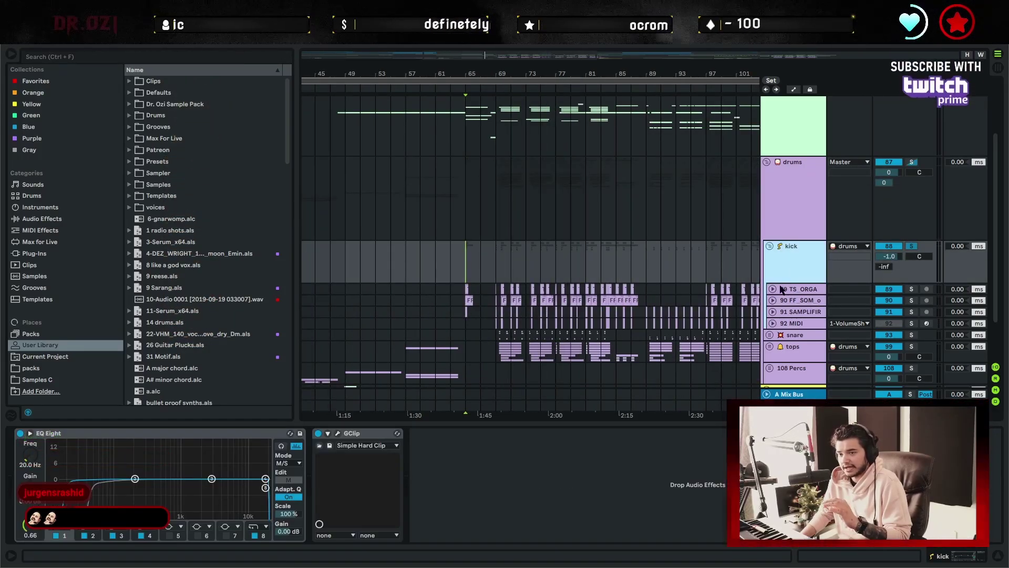
Examine the kick group's effects and the 92 MIDI track, and play the soloed kick from bar 65.
{"action": "left_click", "coordinate": [516, 448]}
{"action": "left_click", "coordinate": [337, 433]}
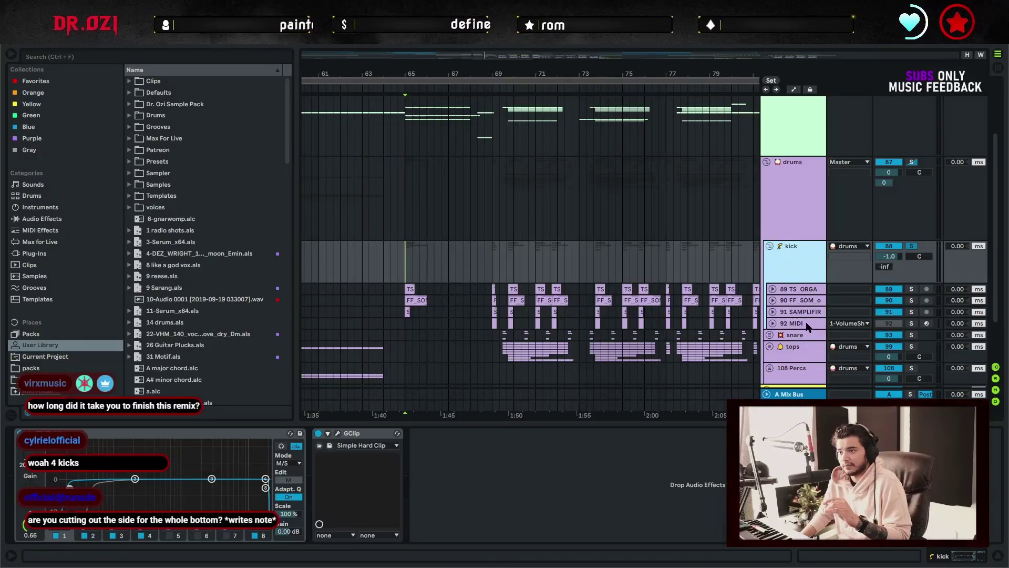
{"action": "left_click", "coordinate": [807, 323]}
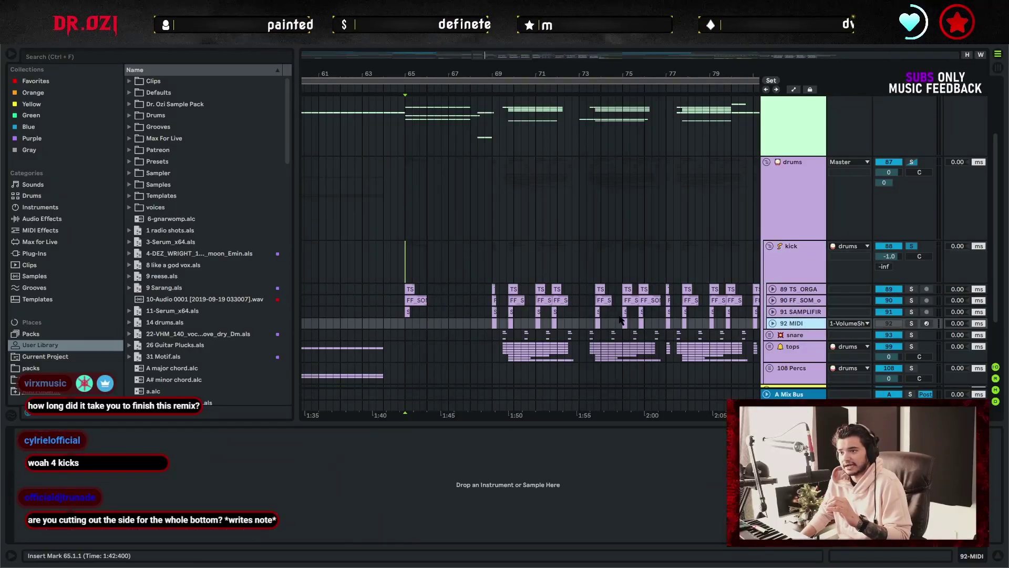
{"action": "mouse_move", "coordinate": [421, 71]}
{"action": "left_mouse_down"}
{"action": "mouse_move", "coordinate": [619, 71]}
{"action": "mouse_move", "coordinate": [610, 105]}
{"action": "left_mouse_up"}
{"action": "left_click", "coordinate": [574, 323]}
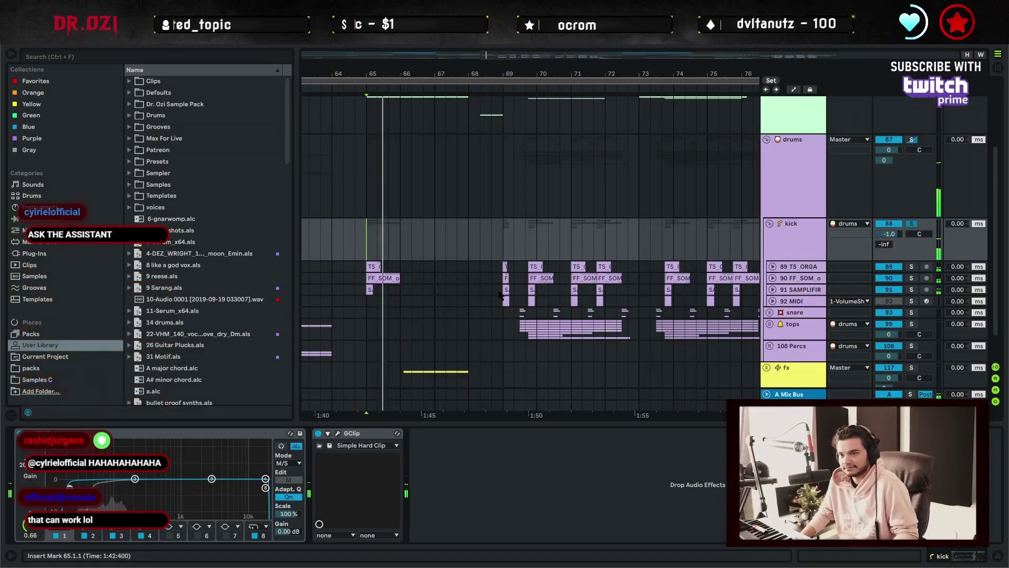
Play the soloed kick group from bar 69.
{"action": "left_click", "coordinate": [501, 232]}
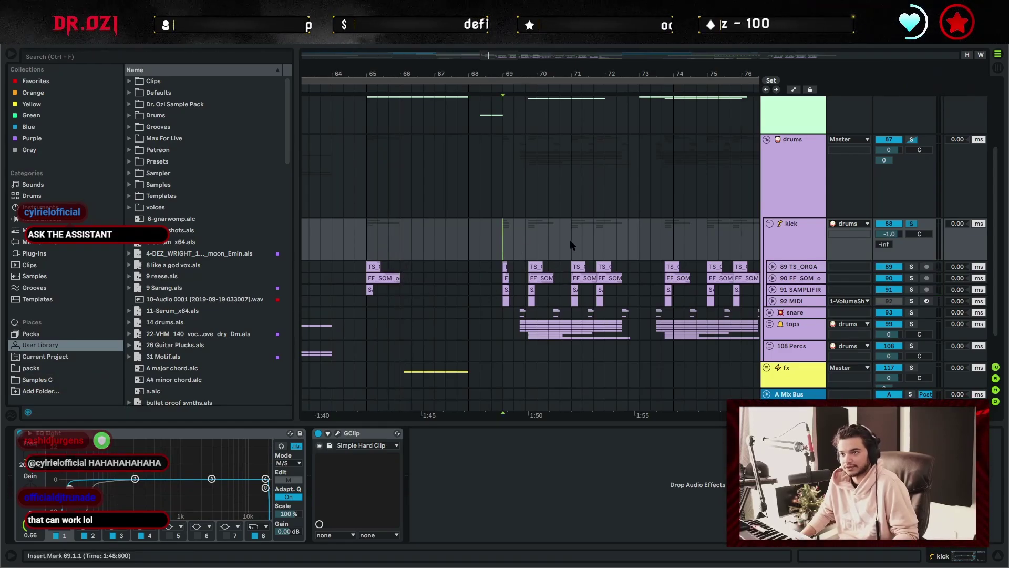
{"action": "left_click_drag", "start_coordinate": [483, 255], "coordinate": [423, 247]}
{"action": "key", "text": "space"}
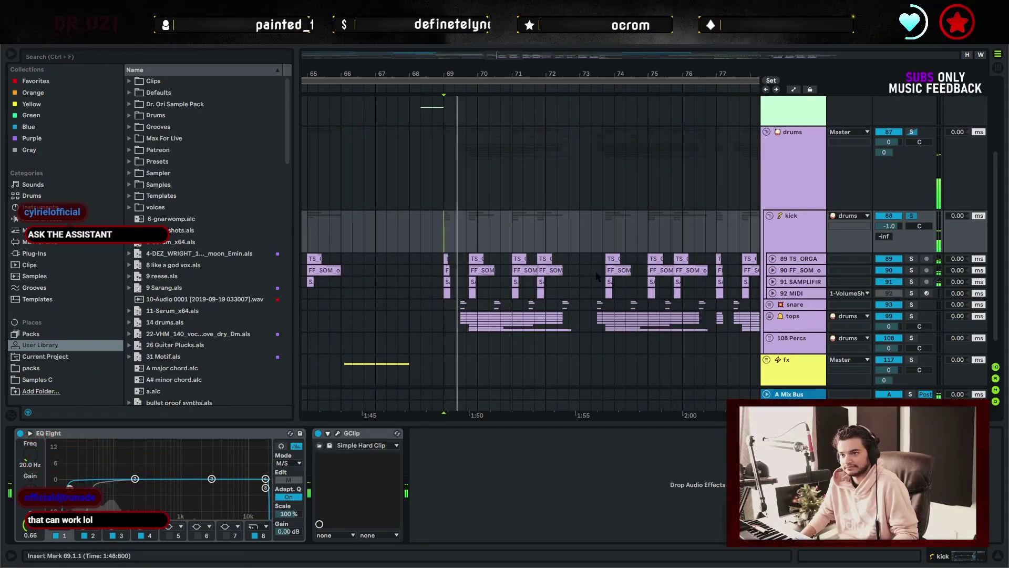
Unfold the 89 TS_ORGANIC track, solo it and play its clip at 69.4.1.
{"action": "left_click_drag", "start_coordinate": [573, 227], "coordinate": [481, 229]}
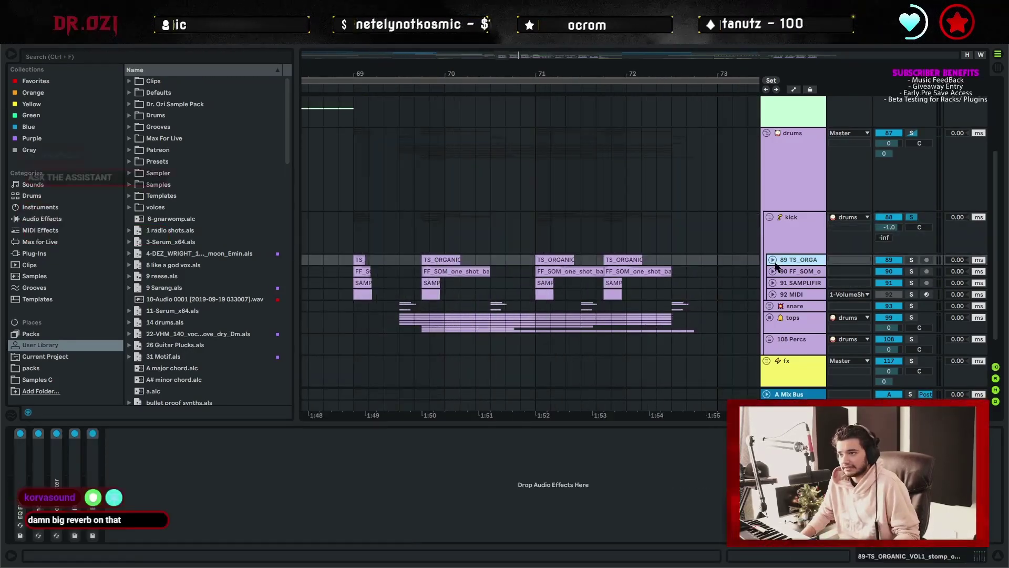
{"action": "left_click", "coordinate": [772, 260]}
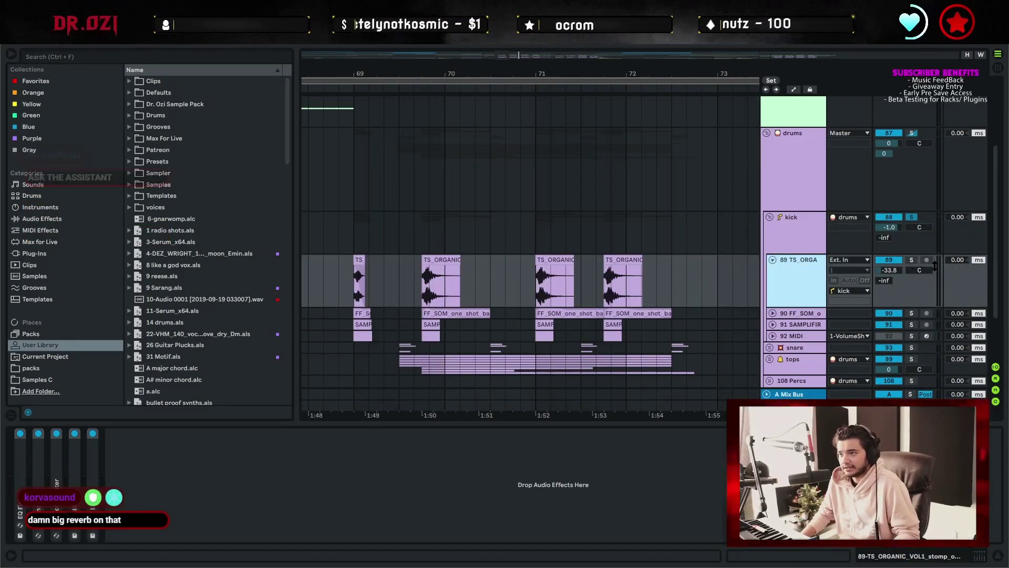
{"action": "left_click", "coordinate": [913, 260]}
{"action": "left_click", "coordinate": [431, 257]}
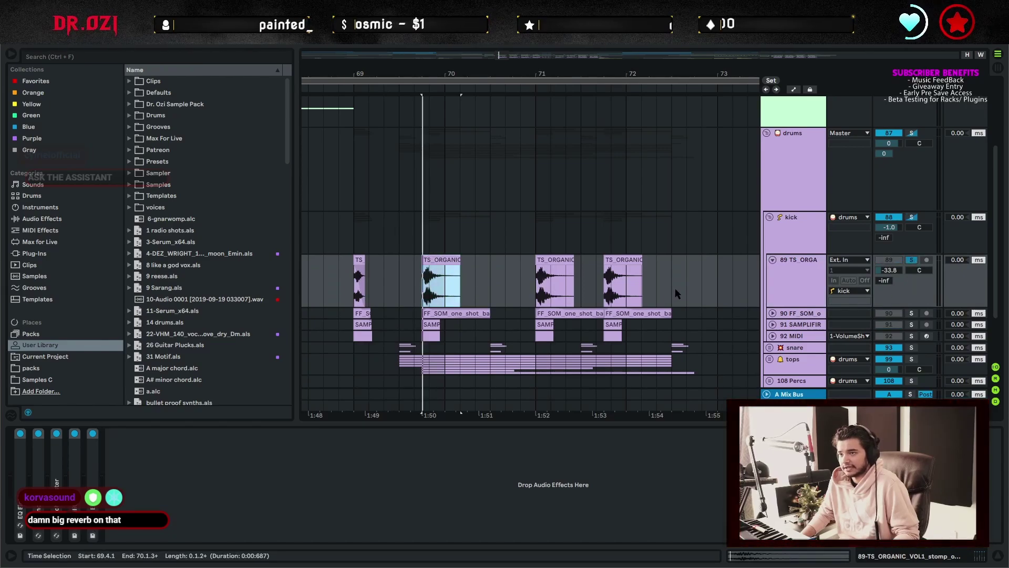
{"action": "key", "text": "space"}
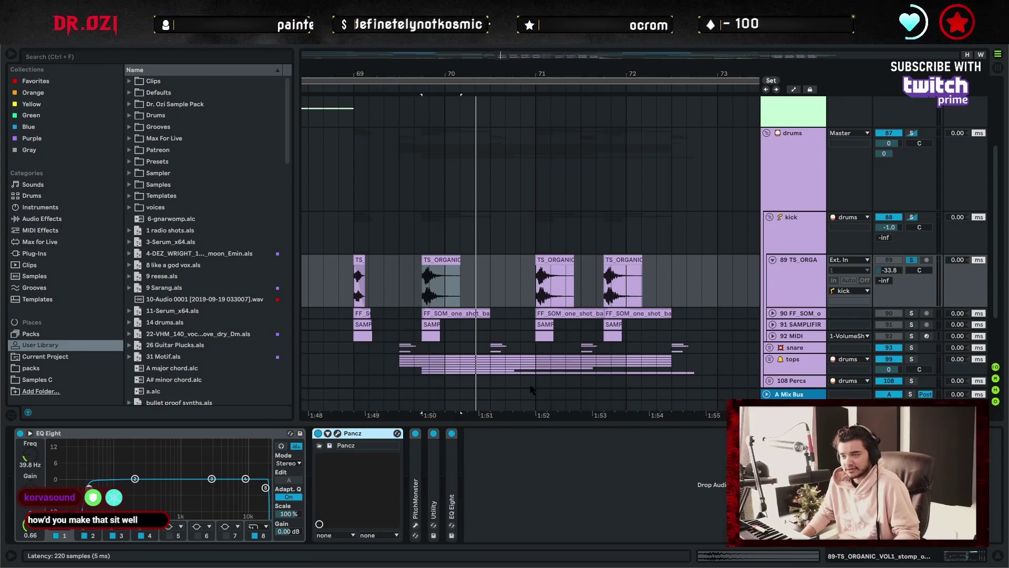
Open the Pancz plugin on the TS_ORGANIC track and play the clip through it, then close the plugin.
{"action": "left_click", "coordinate": [338, 433]}
{"action": "left_click_drag", "start_coordinate": [336, 48], "coordinate": [319, 81]}
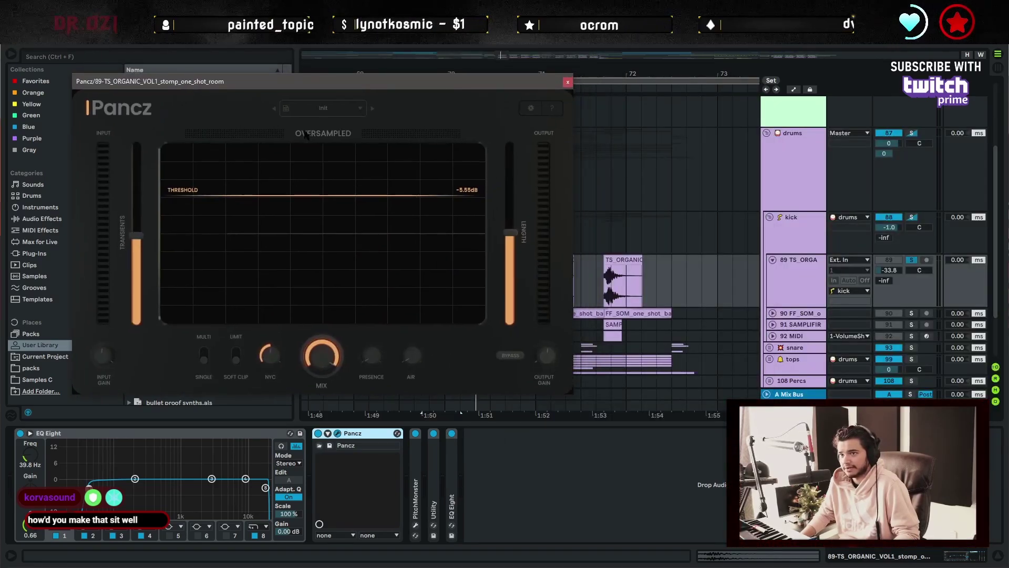
{"action": "key", "text": "space"}
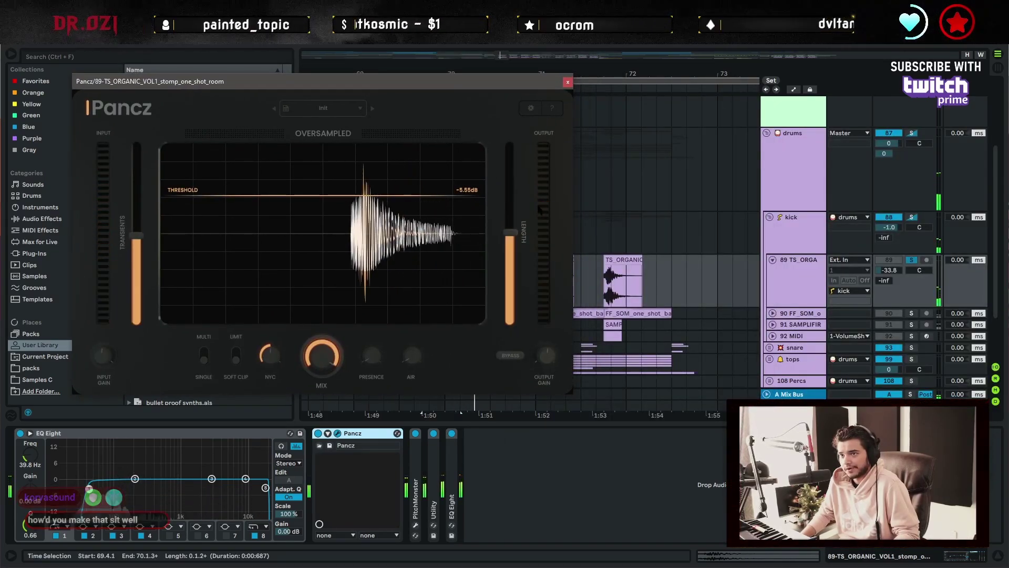
{"action": "left_click", "coordinate": [567, 82]}
Open the PitchMonster plugin on the TS_ORGANIC track and play the clip to examine its settings.
{"action": "double_click", "coordinate": [415, 494]}
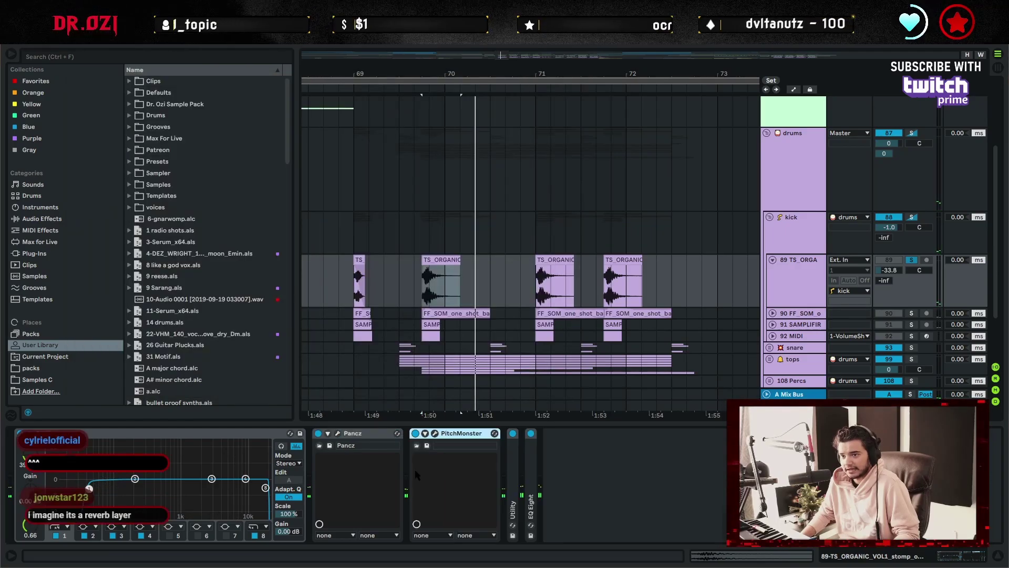
{"action": "double_click", "coordinate": [357, 433]}
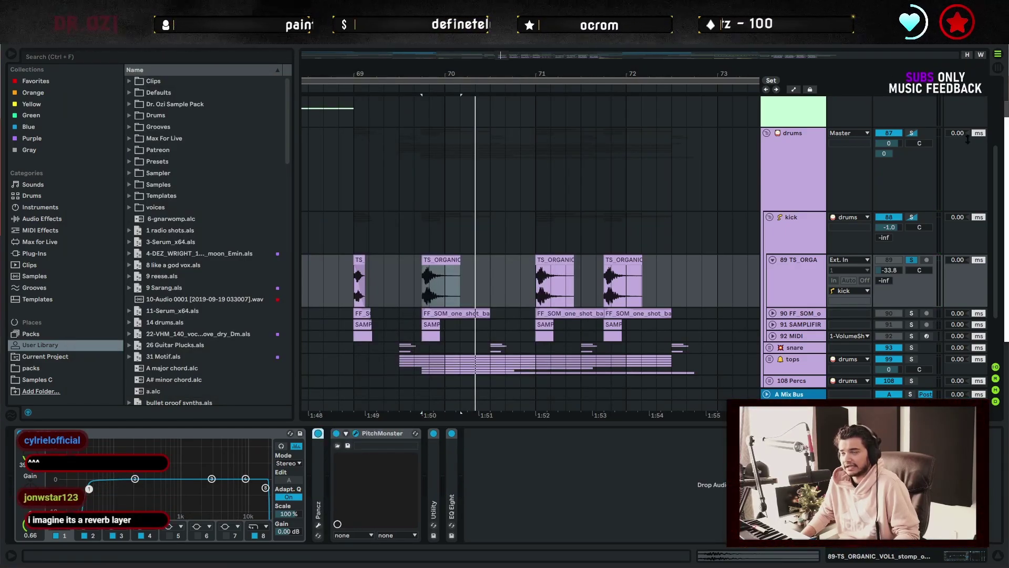
{"action": "left_click_drag", "start_coordinate": [1008, 108], "coordinate": [703, 111]}
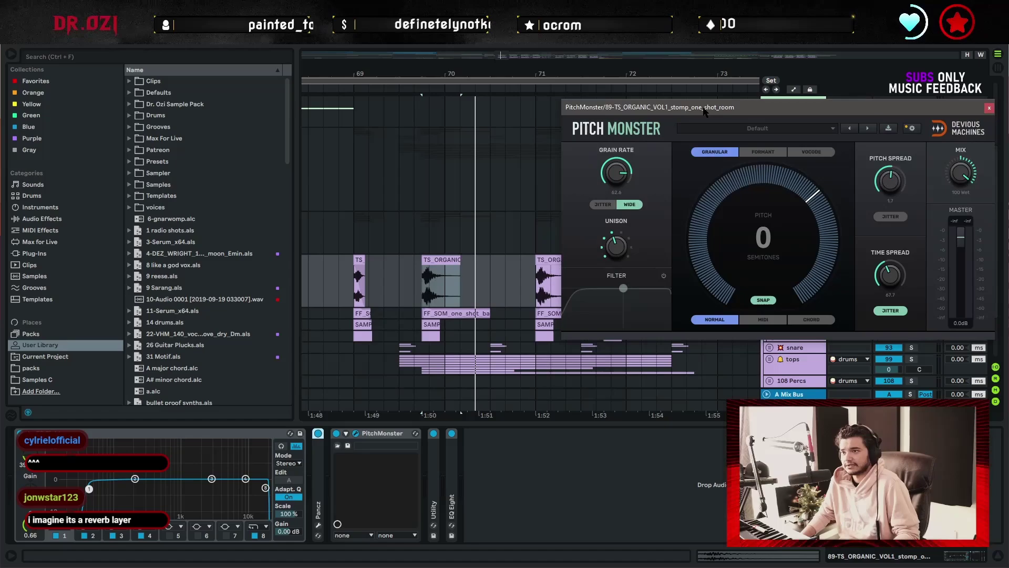
{"action": "left_click", "coordinate": [336, 434]}
{"action": "key", "text": "space"}
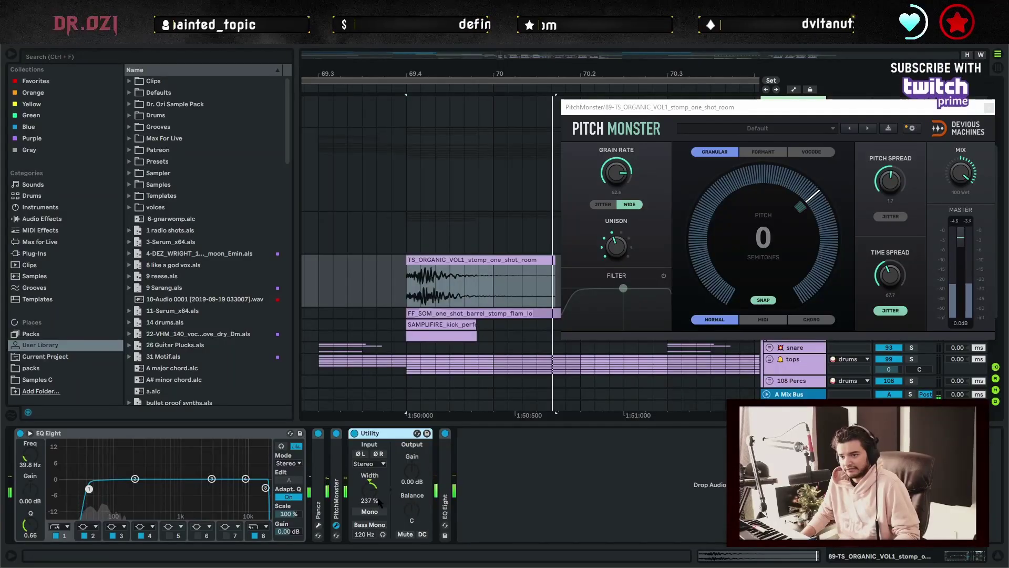
Examine the Utility width and the final EQ Eight curve on the TS_ORGANIC track while playing the clip.
{"action": "double_click", "coordinate": [394, 434]}
{"action": "double_click", "coordinate": [373, 441]}
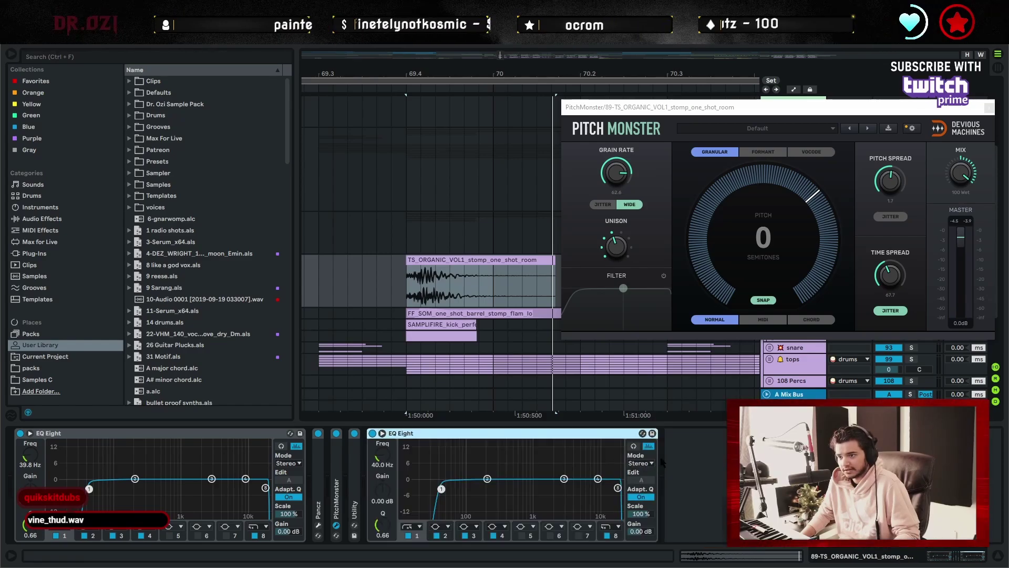
{"action": "key", "text": "space"}
{"action": "key", "text": "space"}
Unfold the 90 FF_SOM track, solo it and play its barrel stomp clip at 69.4.1.
{"action": "scroll", "coordinate": [689, 275], "scroll_direction": "down", "scroll_amount": 1}
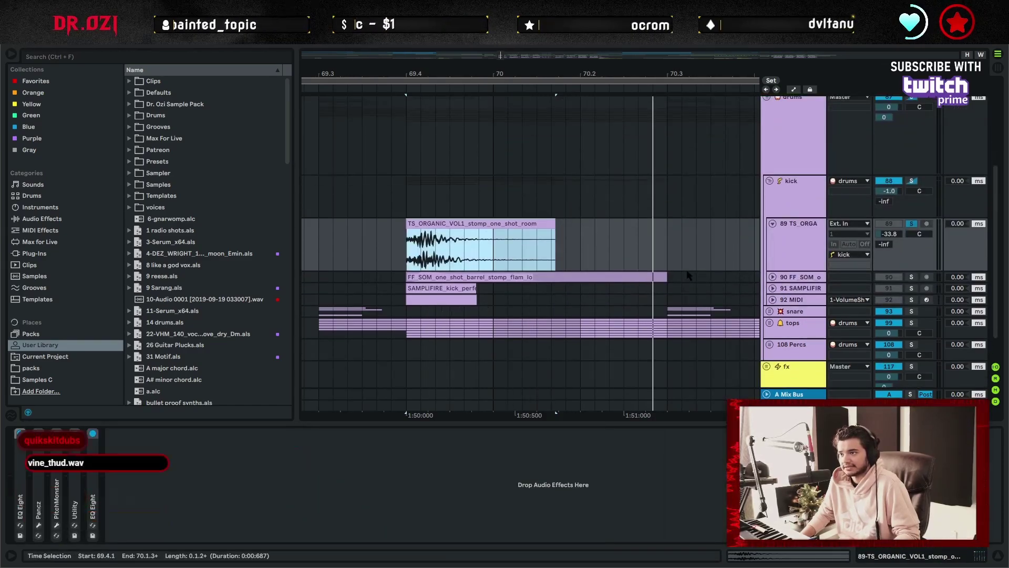
{"action": "left_click", "coordinate": [772, 277]}
{"action": "scroll", "coordinate": [752, 297], "scroll_direction": "down", "scroll_amount": 1}
{"action": "left_click", "coordinate": [610, 229]}
{"action": "key", "text": "s"}
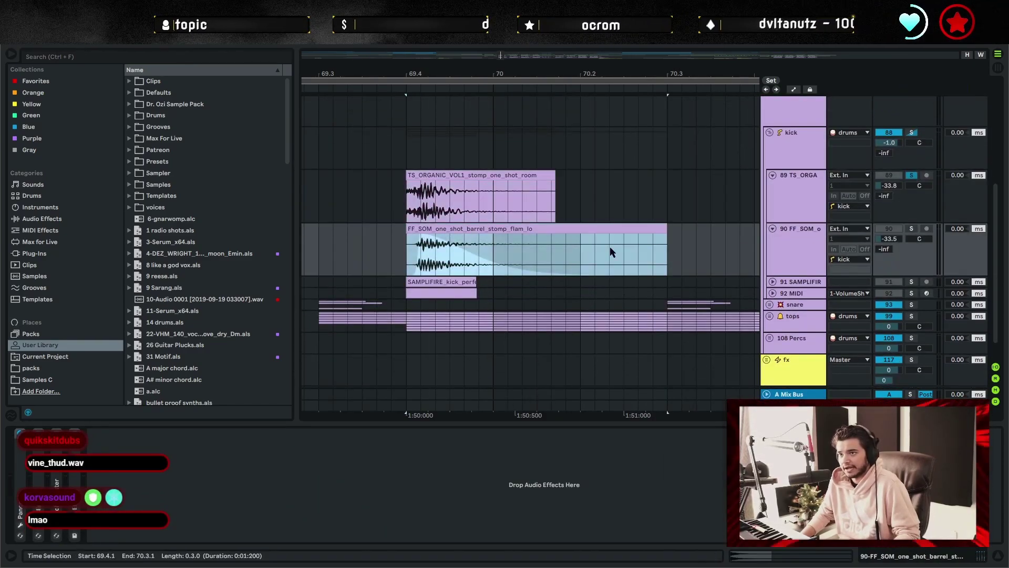
{"action": "left_click", "coordinate": [792, 252]}
{"action": "left_click", "coordinate": [492, 229]}
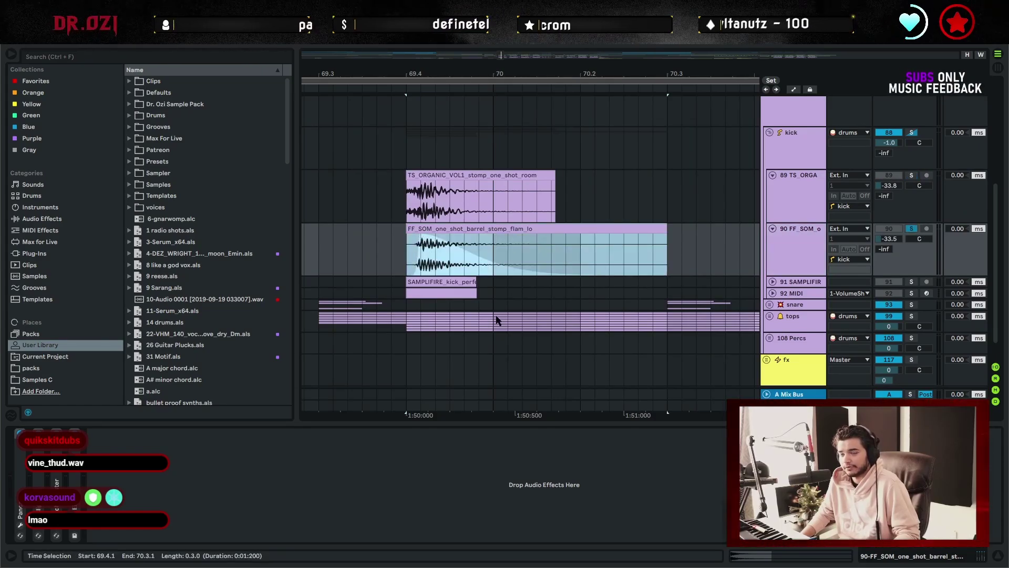
{"action": "key", "text": "space"}
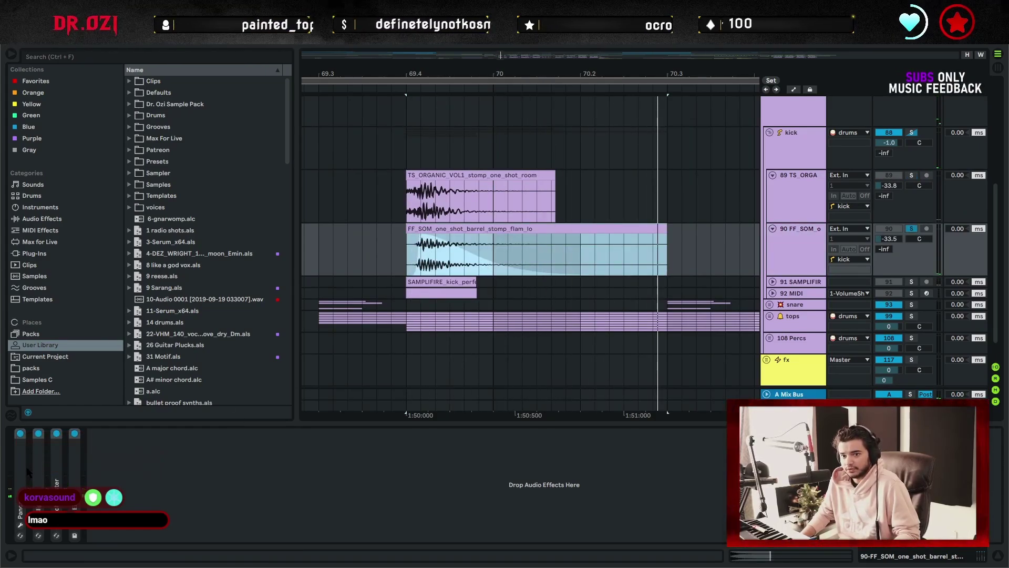
Examine the Pancz and GClip plugin settings on the FF_SOM track during playback.
{"action": "double_click", "coordinate": [19, 469]}
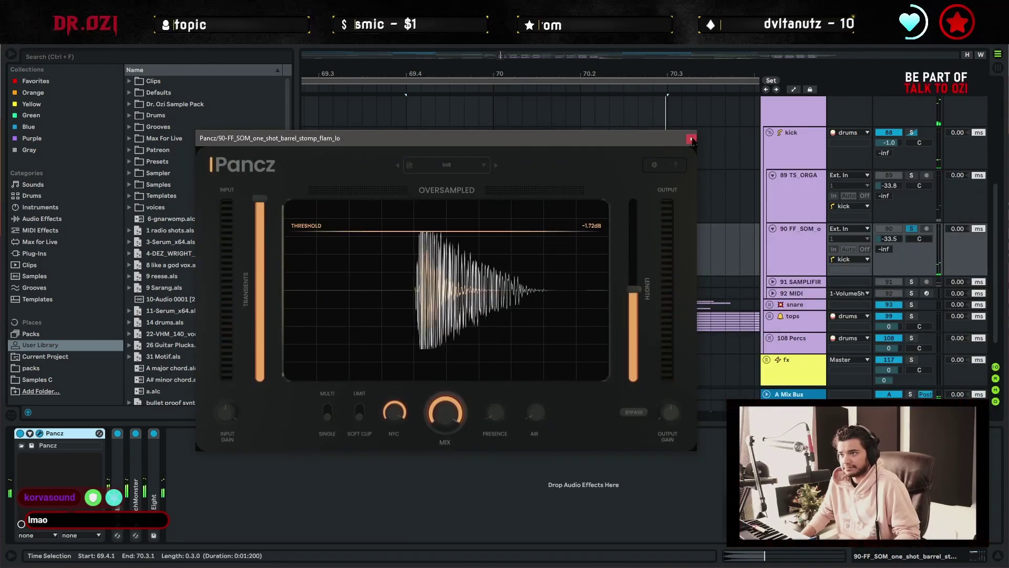
{"action": "left_click", "coordinate": [689, 138]}
{"action": "double_click", "coordinate": [118, 468]}
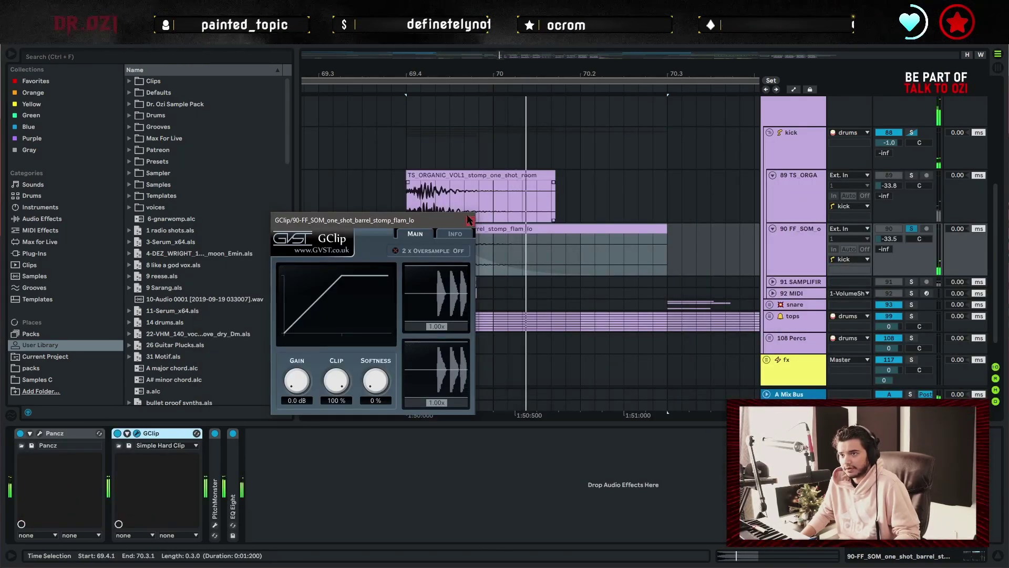
{"action": "left_click", "coordinate": [468, 221]}
Examine the PitchMonster and EQ Eight settings on the FF_SOM track, leaving the devices folded and the plugin window closed.
{"action": "double_click", "coordinate": [214, 467]}
{"action": "left_click", "coordinate": [234, 433]}
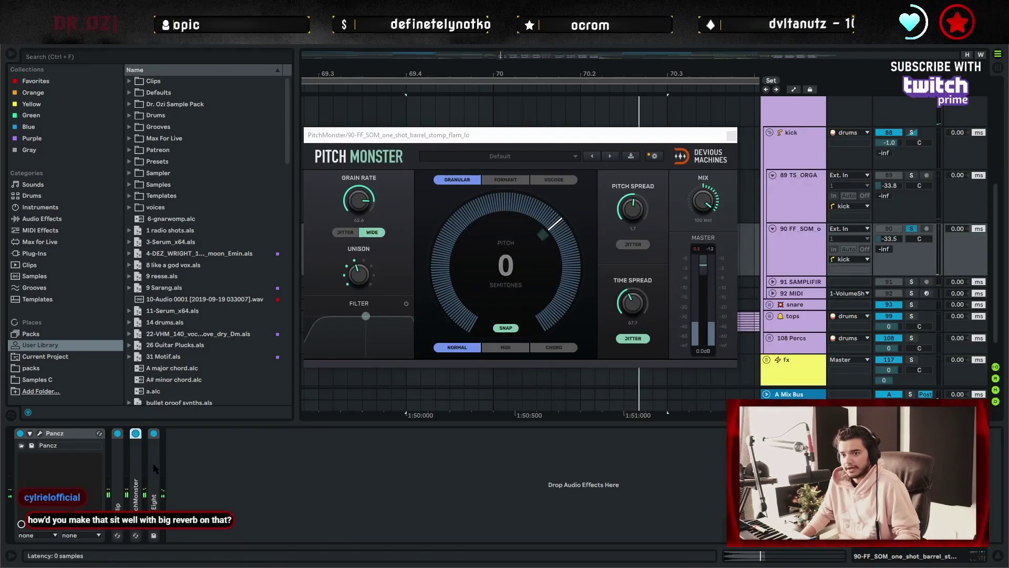
{"action": "double_click", "coordinate": [154, 468]}
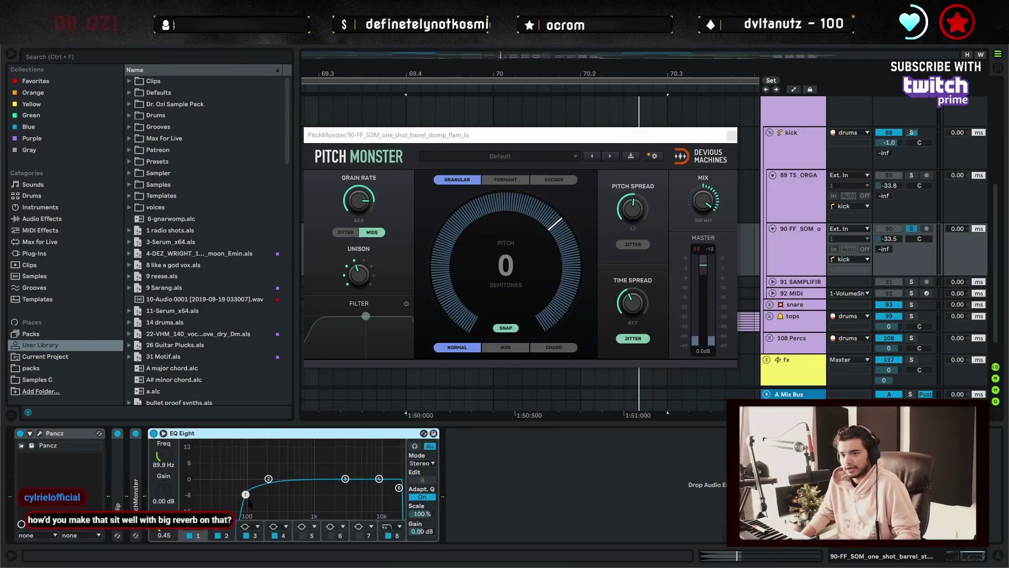
{"action": "double_click", "coordinate": [245, 433]}
{"action": "double_click", "coordinate": [73, 433]}
{"action": "left_click", "coordinate": [731, 135]}
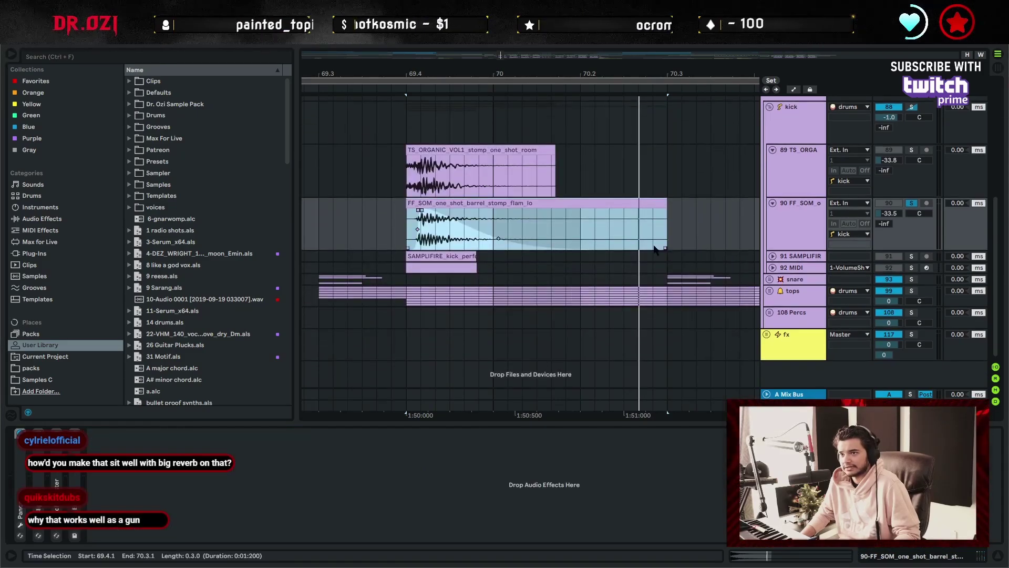
Unfold the 91 SAMPLIFIRE track, select its kick clip at 69.4.1 and solo the track for playback.
{"action": "left_click", "coordinate": [773, 256]}
{"action": "scroll", "coordinate": [532, 274], "scroll_direction": "down", "scroll_amount": 1}
{"action": "left_click", "coordinate": [441, 214]}
{"action": "scroll", "coordinate": [608, 284], "scroll_direction": "up", "scroll_amount": 1}
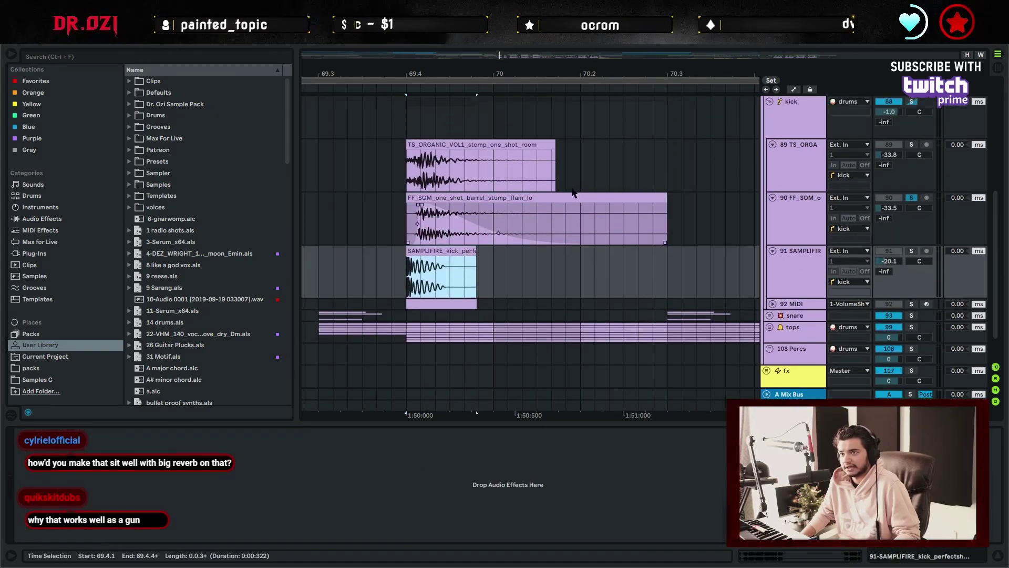
{"action": "left_click", "coordinate": [912, 251]}
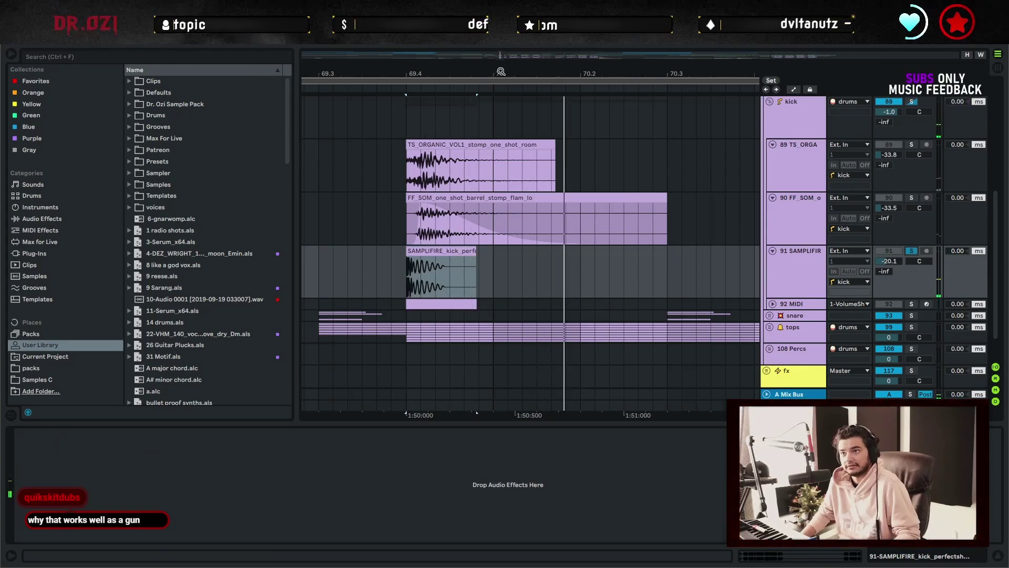
Inspect the SAMPLIFIRE kick clip's waveform and compare its start at 69.4 with the two stomp layers.
{"action": "left_click_drag", "start_coordinate": [500, 72], "coordinate": [499, 110]}
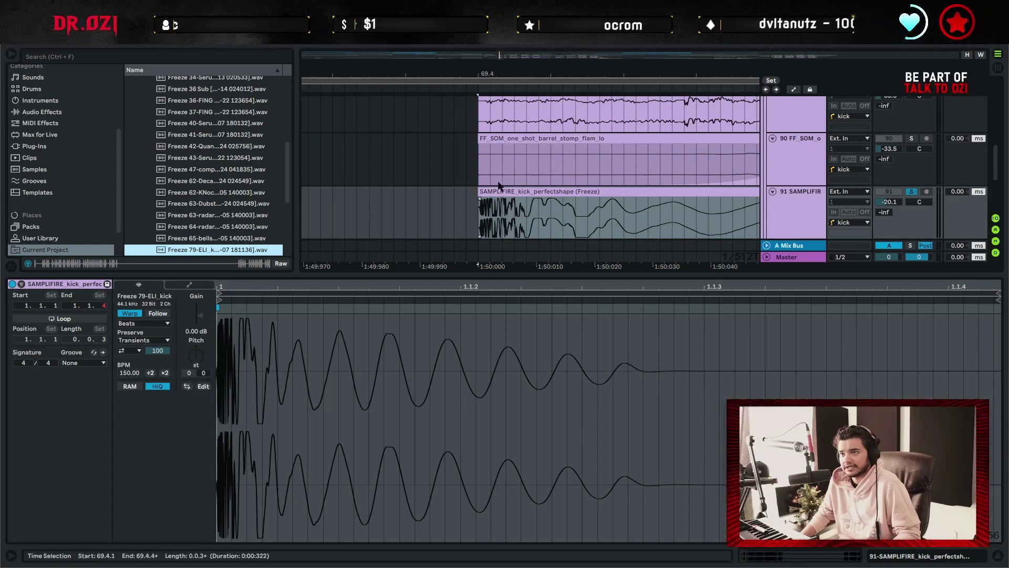
{"action": "scroll", "coordinate": [193, 239], "scroll_direction": "down", "scroll_amount": 1}
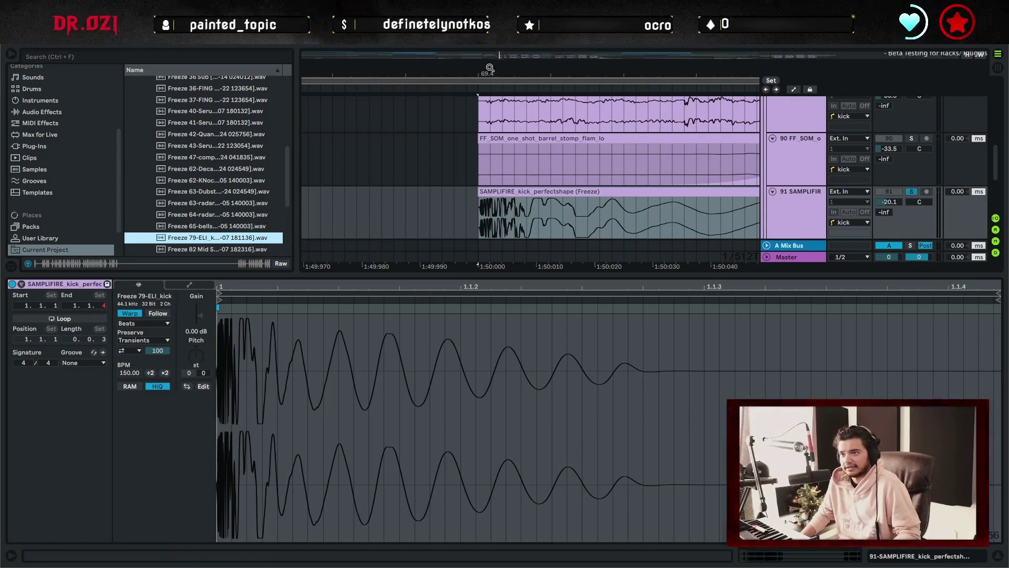
{"action": "scroll", "coordinate": [484, 210], "scroll_direction": "up", "scroll_amount": 2}
{"action": "left_click", "coordinate": [488, 200]}
{"action": "left_click", "coordinate": [464, 216]}
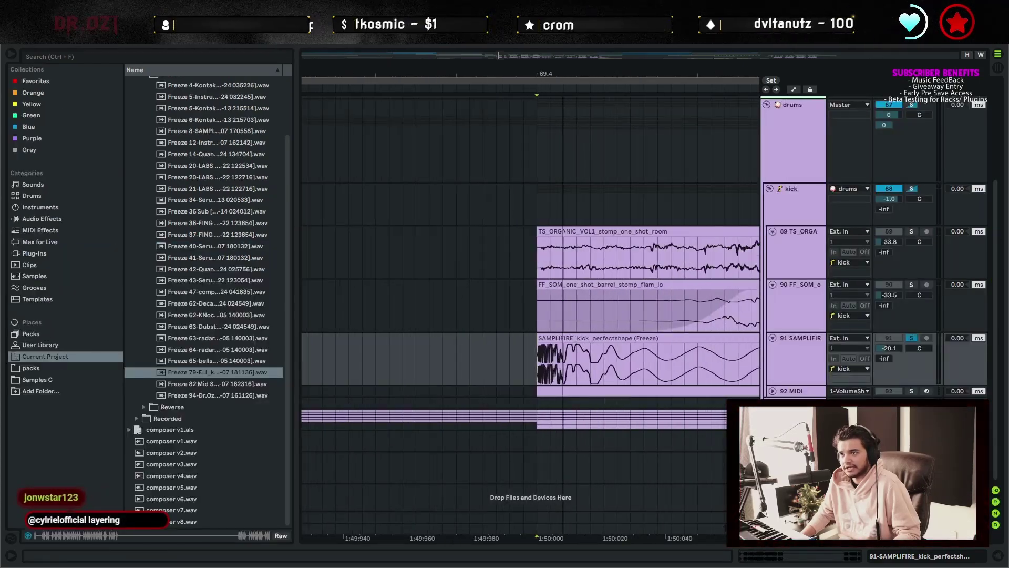
Examine the SAMPLIFIRE track's devices, then select its kick clip at 69.4 and play it.
{"action": "mouse_move", "coordinate": [536, 74]}
{"action": "left_mouse_down"}
{"action": "mouse_move", "coordinate": [468, 57]}
{"action": "mouse_move", "coordinate": [468, 42]}
{"action": "mouse_move", "coordinate": [467, 52]}
{"action": "left_mouse_up"}
{"action": "double_click", "coordinate": [809, 357]}
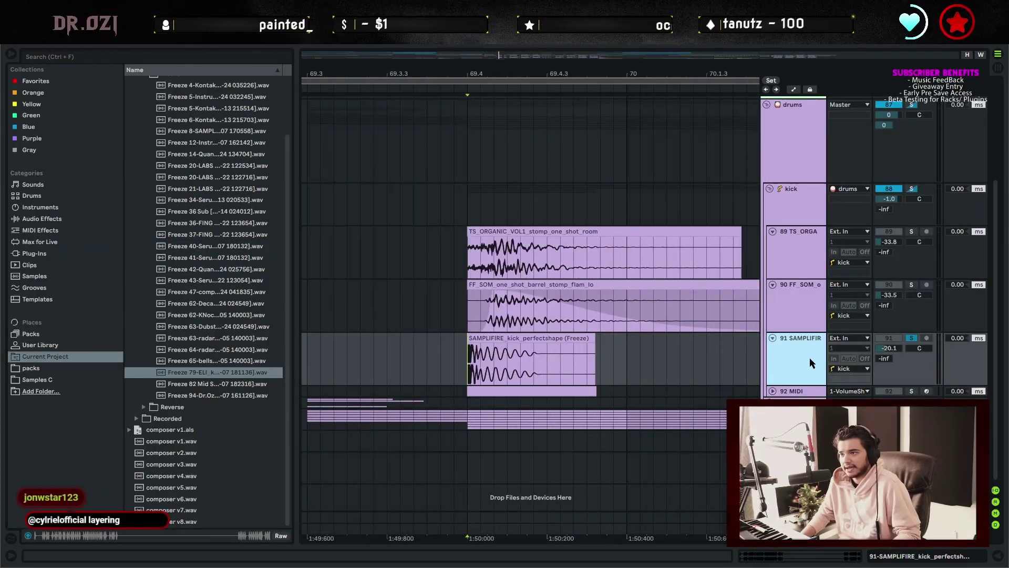
{"action": "left_click", "coordinate": [578, 338]}
{"action": "key", "text": "space"}
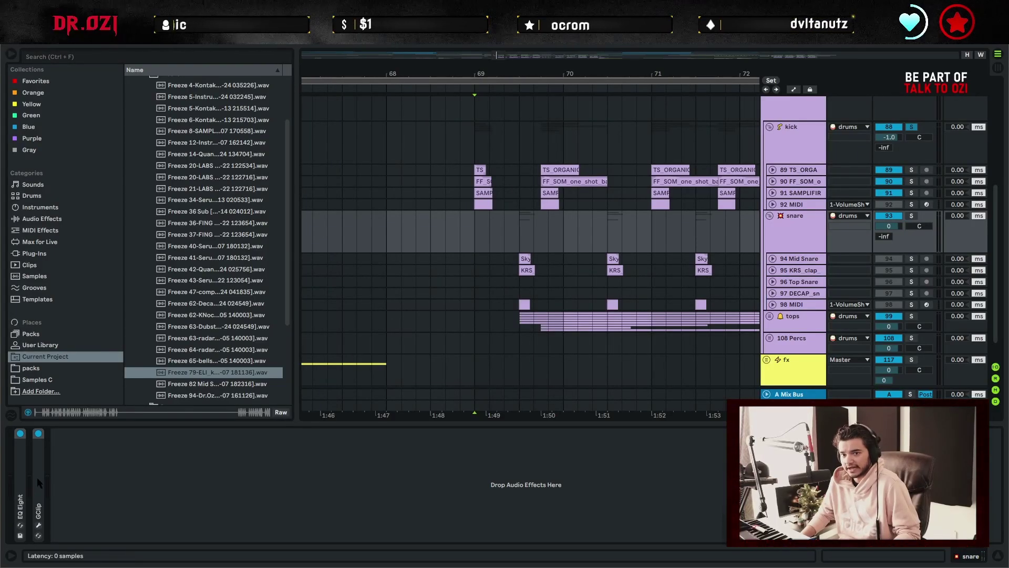
Unfold GClip on the snare group, open its plugin window, solo the group and start playback from 69.3.1.
{"action": "double_click", "coordinate": [37, 477]}
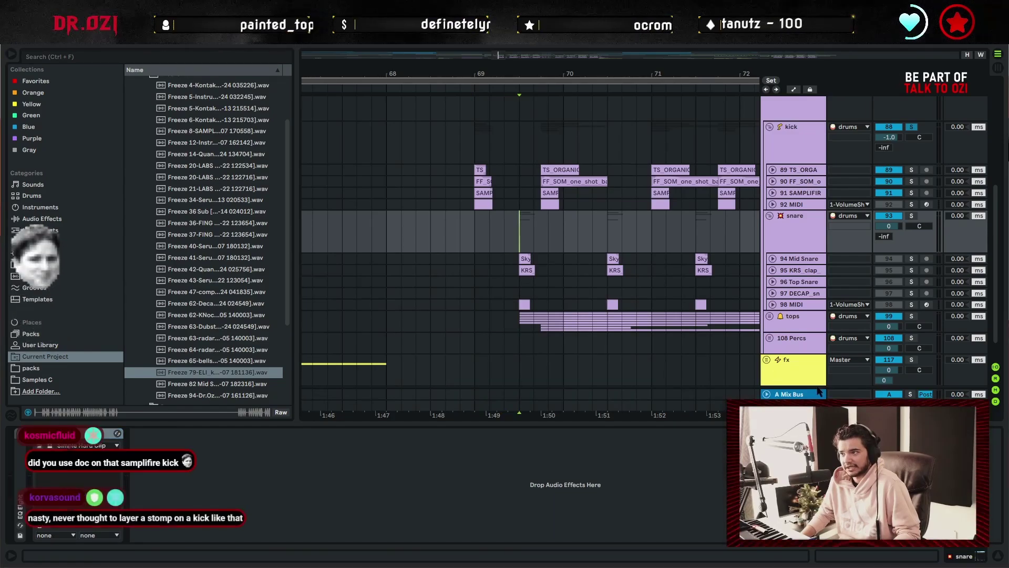
{"action": "left_click_drag", "start_coordinate": [1008, 135], "coordinate": [466, 213]}
{"action": "key", "text": "s"}
{"action": "key", "text": "space"}
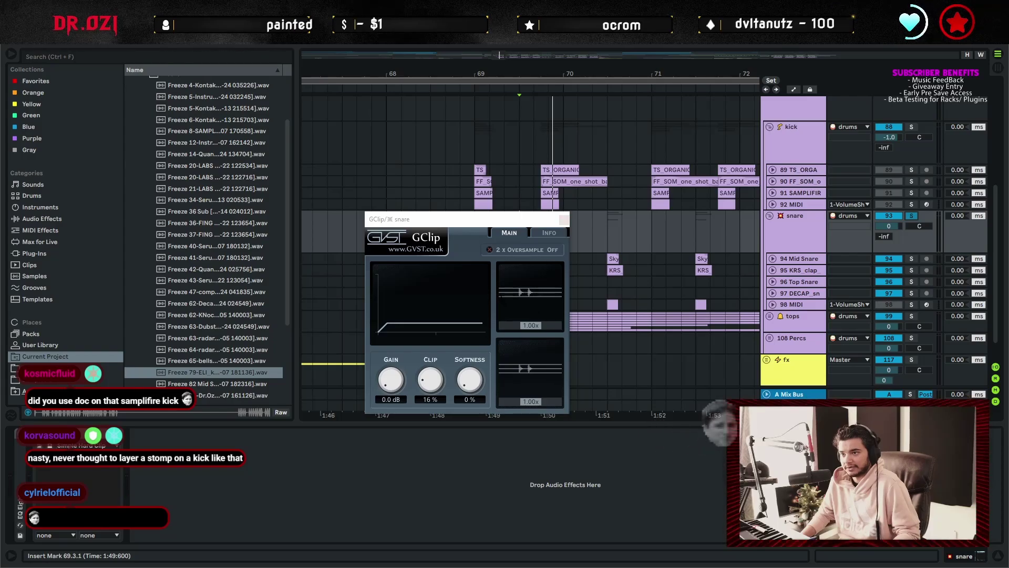
Magnify GClip's upper waveform display, examine the snare clipping during repeated playback and close the plugin window.
{"action": "left_click_drag", "start_coordinate": [532, 326], "coordinate": [548, 326]}
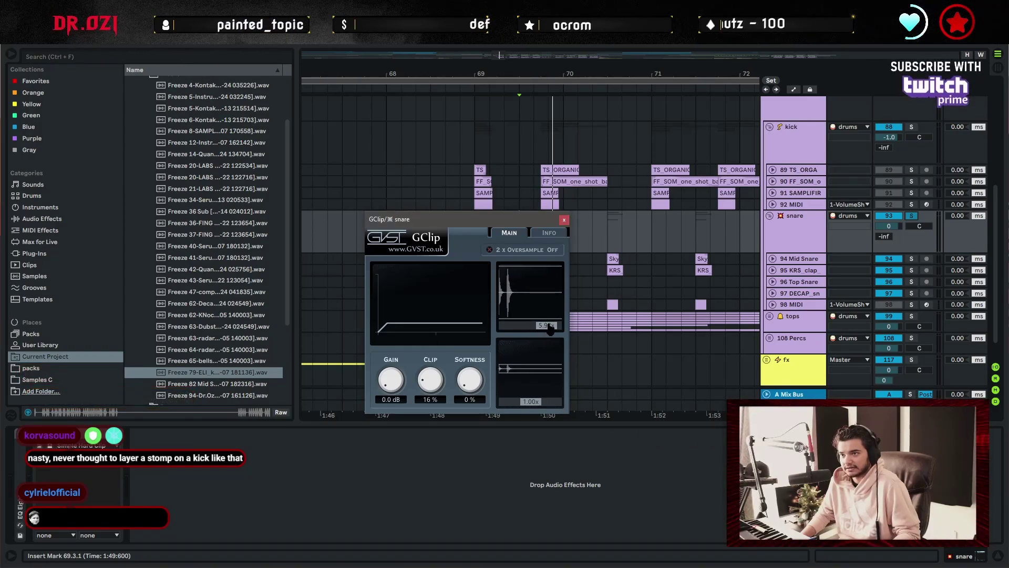
{"action": "key", "text": "space"}
{"action": "key", "text": "space"}
{"action": "key", "text": "space"}
{"action": "left_click", "coordinate": [564, 219]}
{"action": "key", "text": "space"}
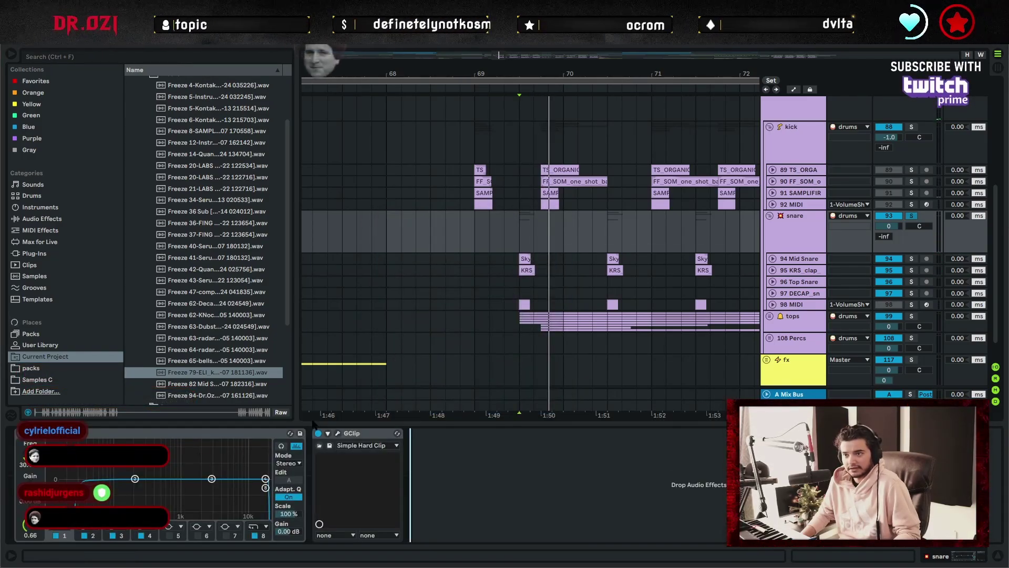
{"action": "key", "text": "space"}
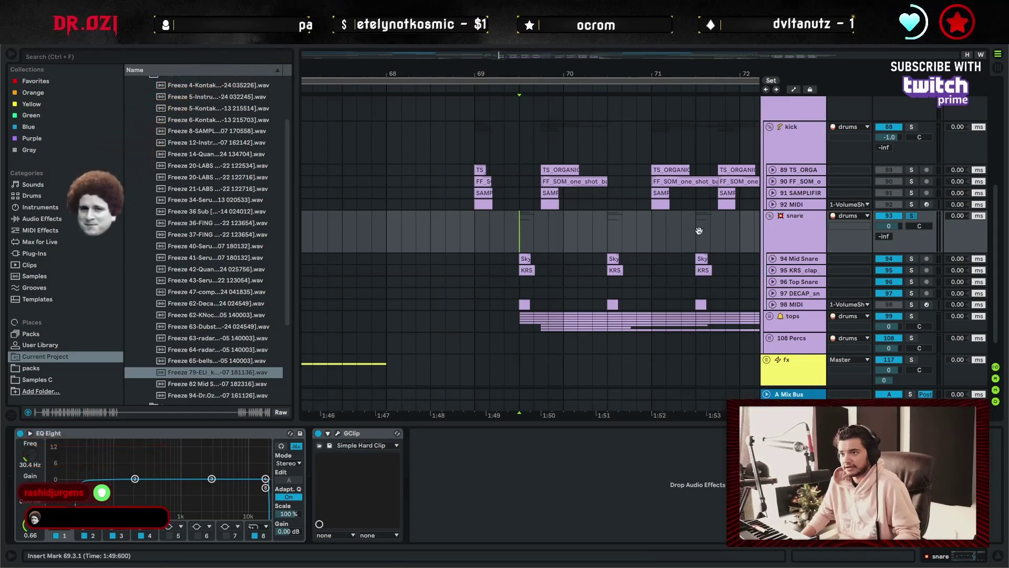
Unfold the 94 Mid Snare track and inspect the Skyth Snare 239 clip's waveform at 69.3, leaving the clip view hidden.
{"action": "left_click_drag", "start_coordinate": [698, 232], "coordinate": [628, 230], "text": "ctrl+alt"}
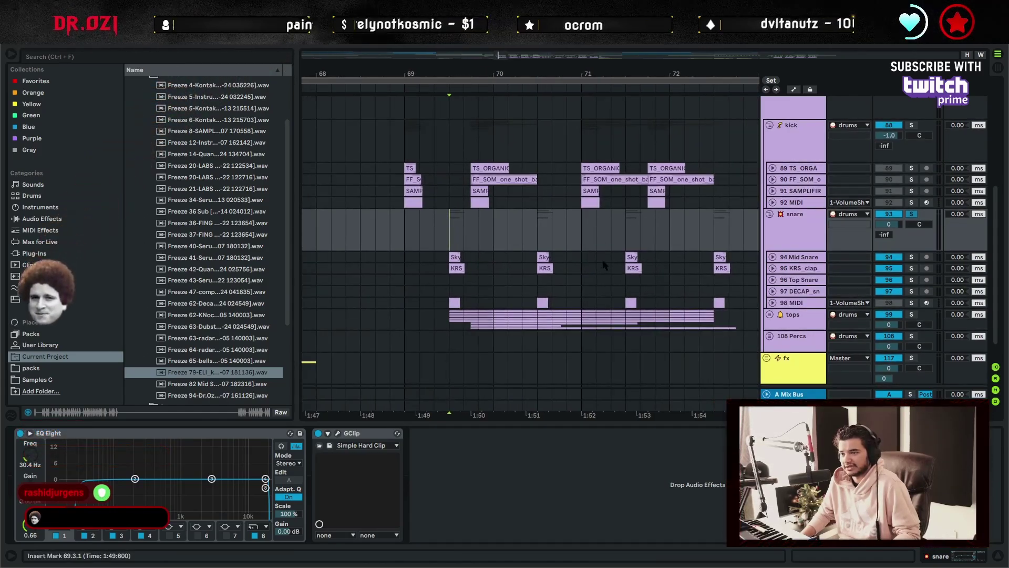
{"action": "left_click", "coordinate": [789, 255]}
{"action": "left_click", "coordinate": [773, 257]}
{"action": "left_click", "coordinate": [445, 280]}
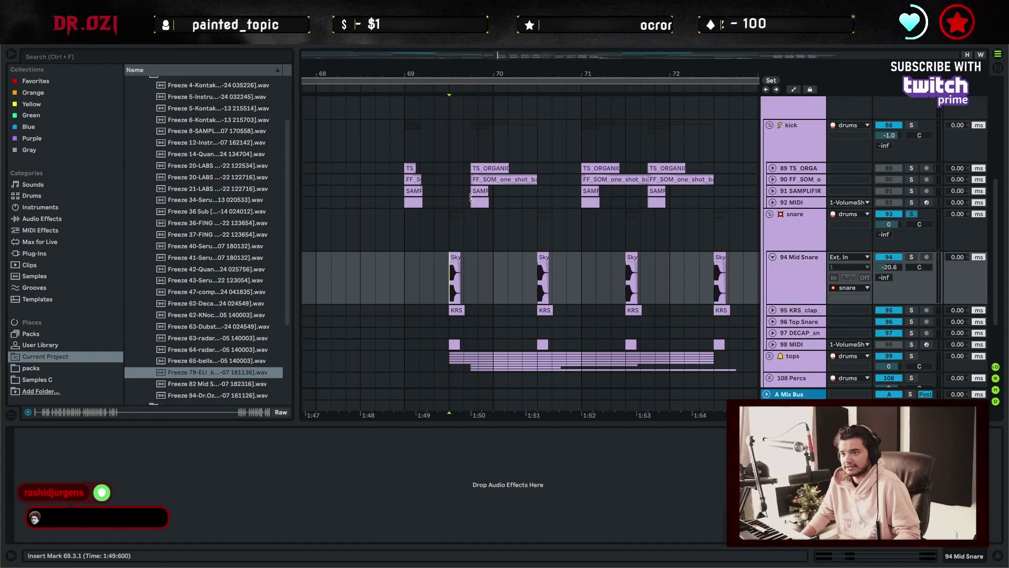
{"action": "left_click_drag", "start_coordinate": [453, 68], "coordinate": [478, 252]}
{"action": "double_click", "coordinate": [479, 256]}
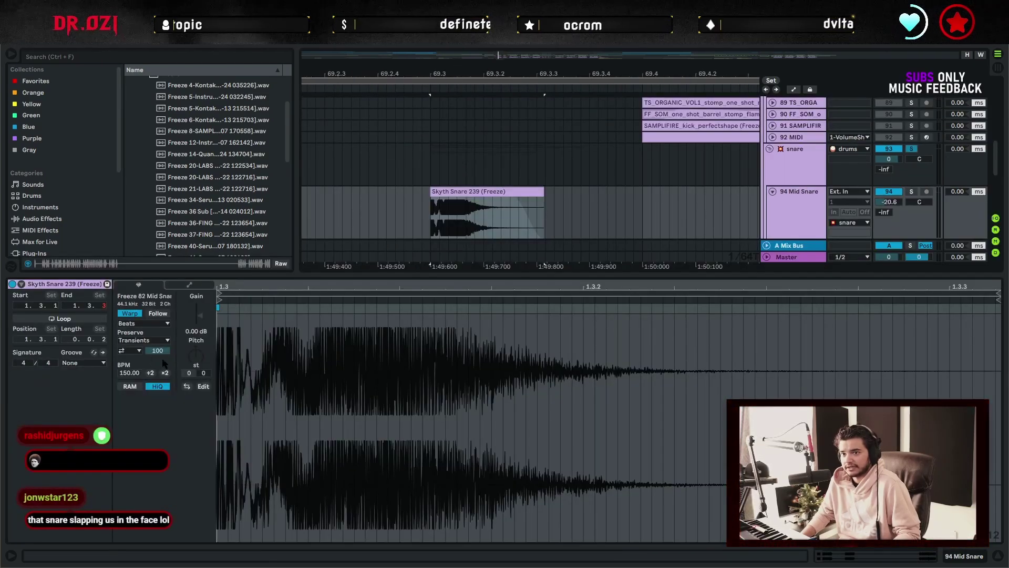
{"action": "left_click", "coordinate": [482, 191]}
{"action": "left_click", "coordinate": [998, 555]}
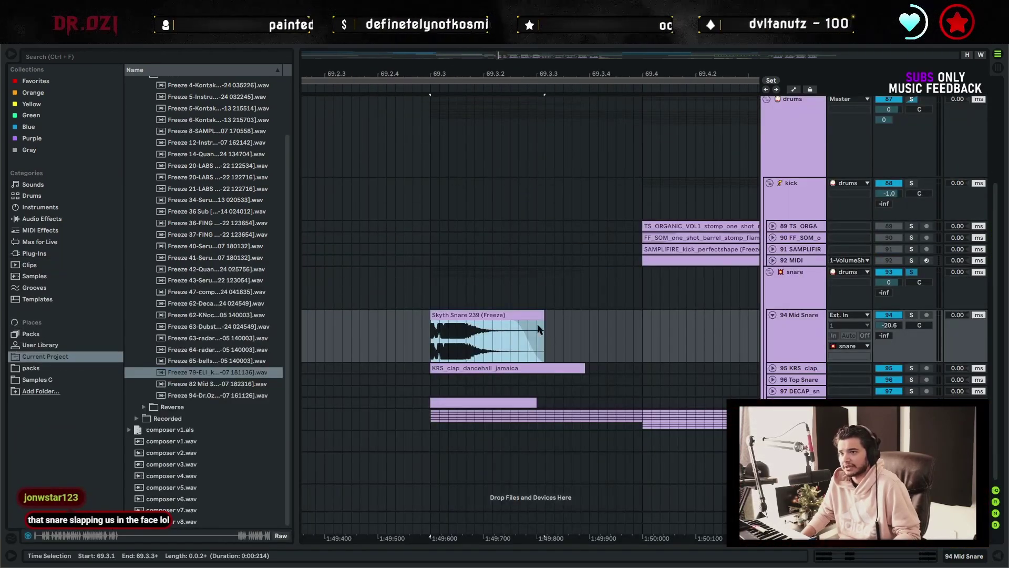
Unfold the 95 KRS_clap track, select its dancehall jamaica clip at 69.3 and solo the track for playback.
{"action": "left_click", "coordinate": [773, 368]}
{"action": "left_click", "coordinate": [506, 326]}
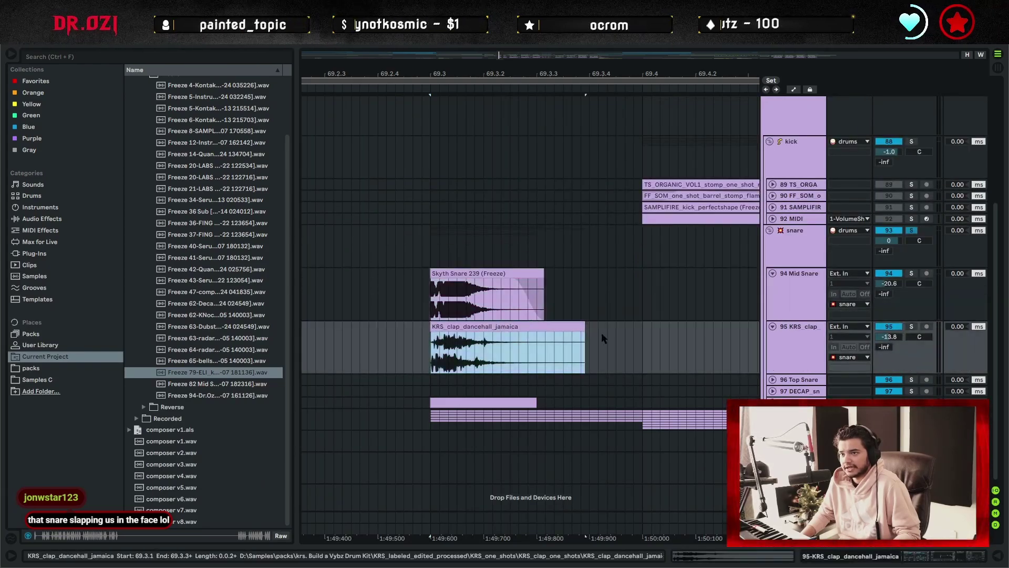
{"action": "left_click", "coordinate": [911, 327]}
{"action": "key", "text": "space"}
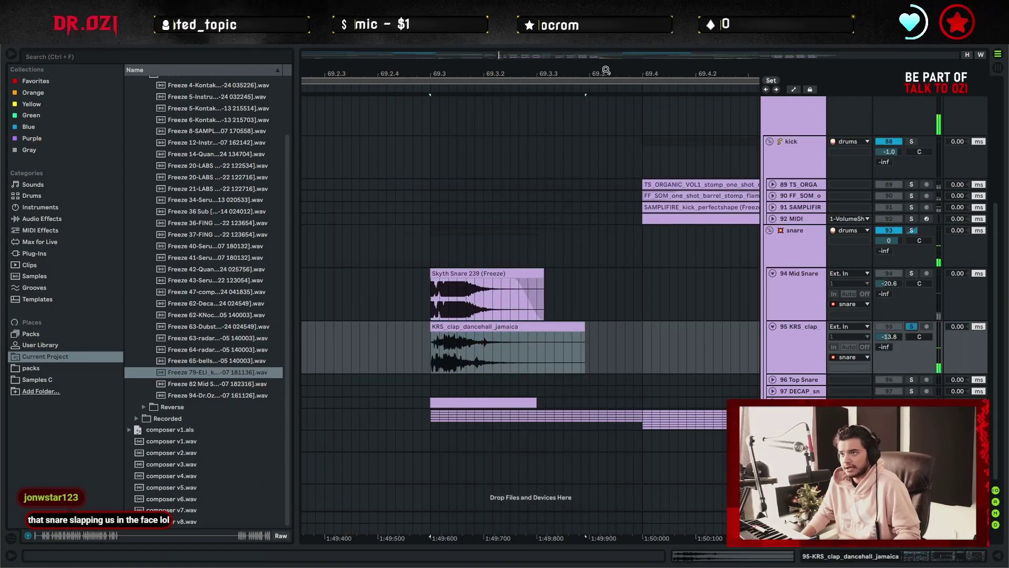
Inspect the KRS clap clip and reveal its source sample in the browser, leaving the clip view hidden.
{"action": "left_click_drag", "start_coordinate": [606, 69], "coordinate": [606, 37]}
{"action": "double_click", "coordinate": [569, 327]}
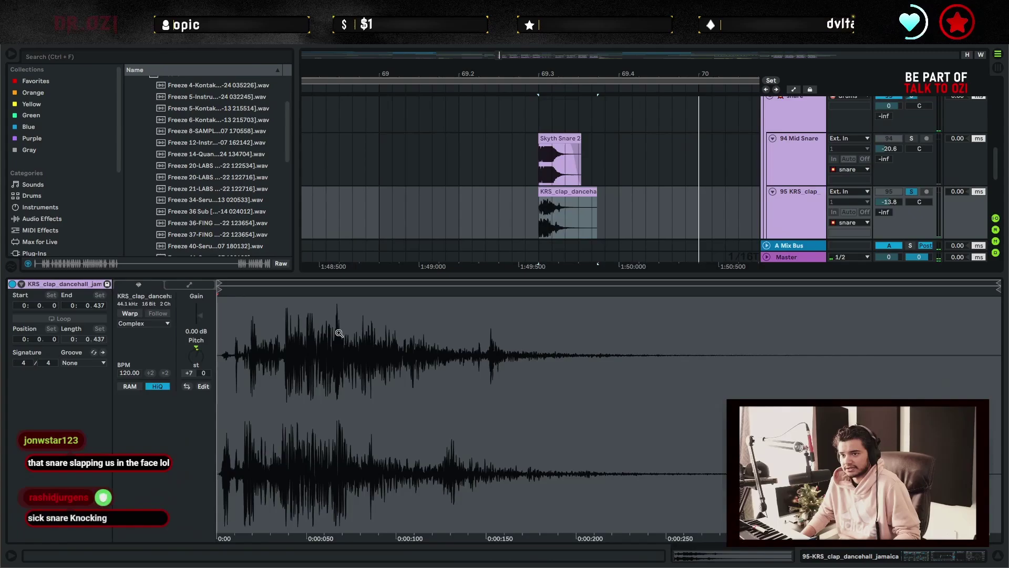
{"action": "left_click", "coordinate": [147, 294]}
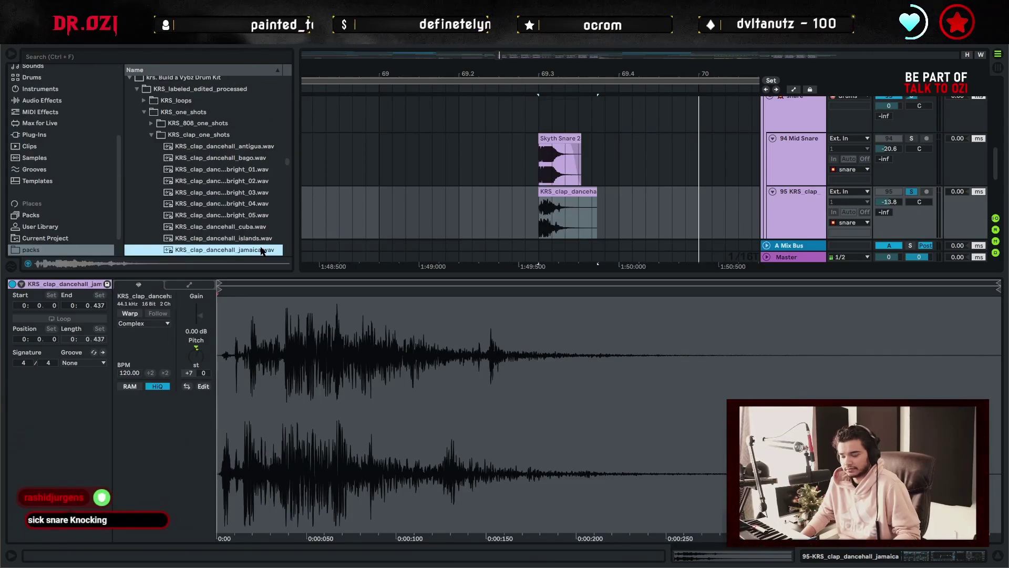
{"action": "left_click", "coordinate": [595, 205]}
{"action": "left_click", "coordinate": [998, 555]}
Play the clap, show its device chain and examine the kHs Delay plugin settings.
{"action": "key", "text": "space"}
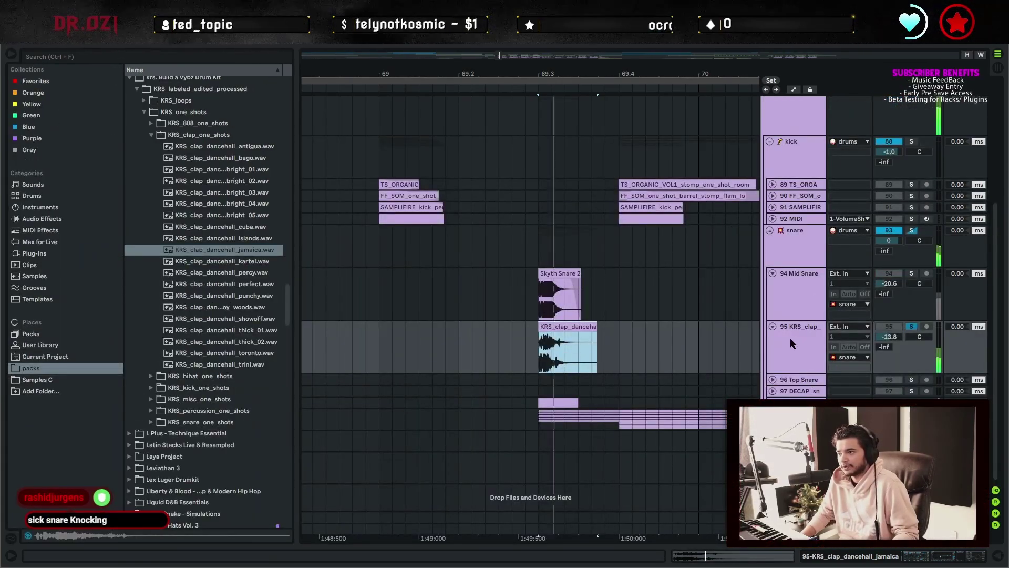
{"action": "double_click", "coordinate": [790, 336]}
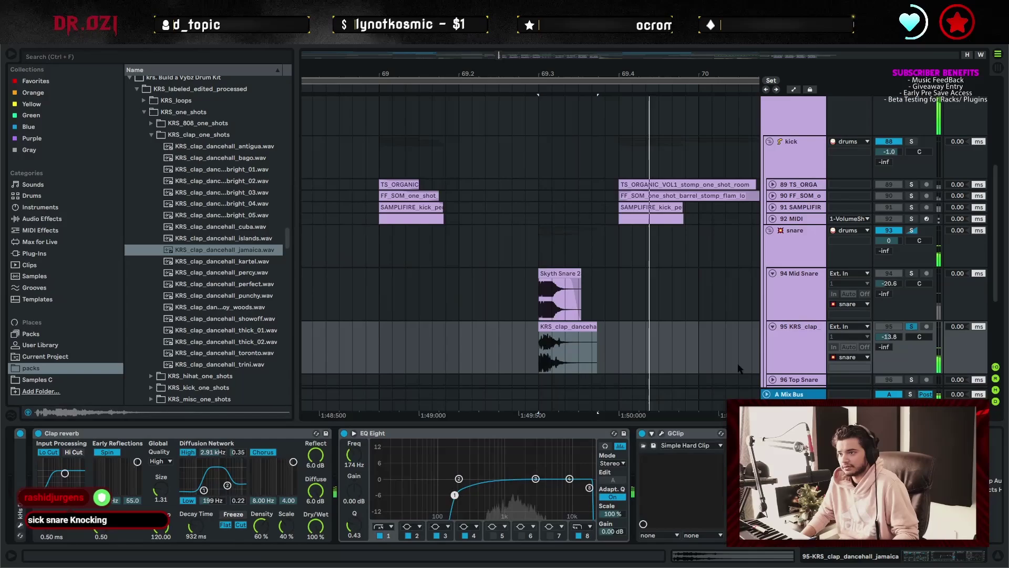
{"action": "double_click", "coordinate": [16, 482]}
{"action": "left_click", "coordinate": [39, 433]}
{"action": "left_click_drag", "start_coordinate": [592, 236], "coordinate": [330, 142]}
{"action": "key", "text": "space"}
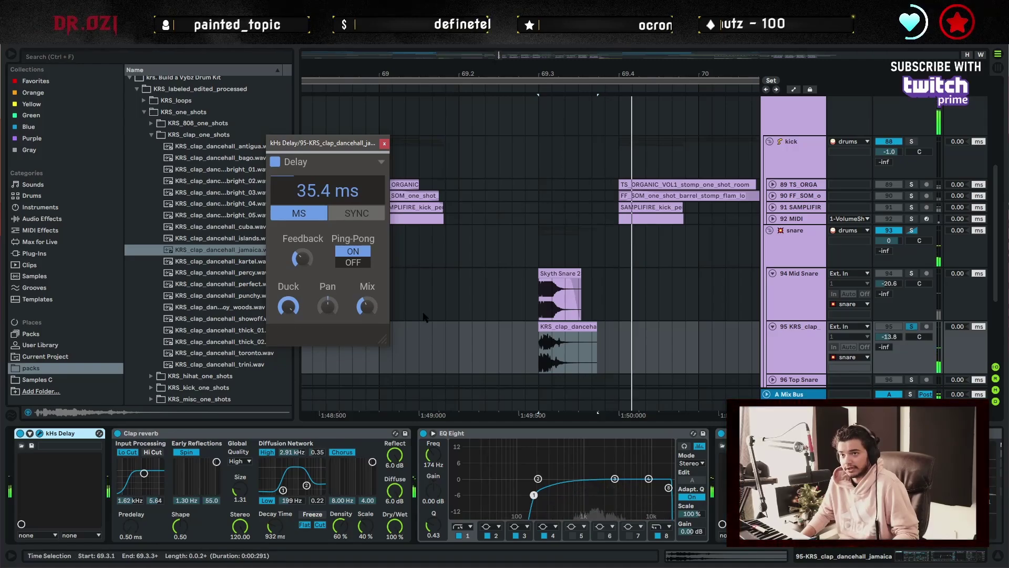
Examine the clap track's EQ Eight and GClip settings, folding Clap reverb, EQ Eight and GClip in turn.
{"action": "double_click", "coordinate": [229, 435]}
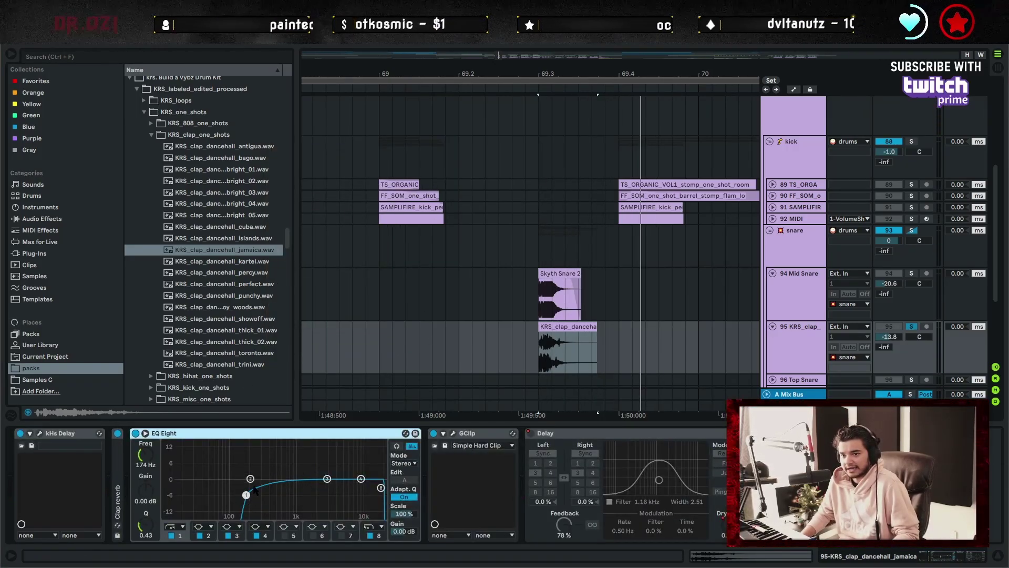
{"action": "double_click", "coordinate": [269, 433]}
{"action": "left_click", "coordinate": [173, 433]}
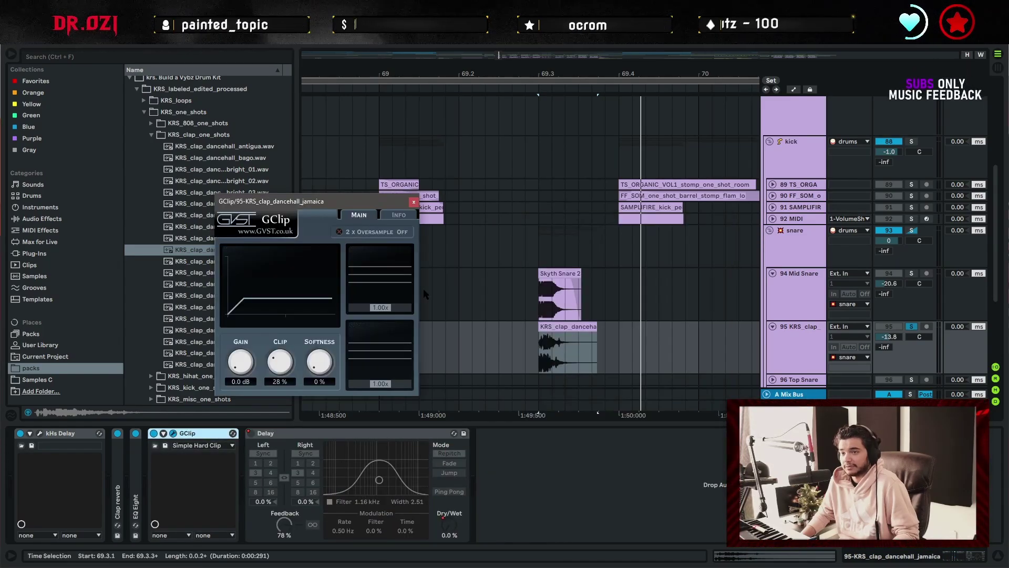
{"action": "double_click", "coordinate": [200, 433]}
Examine the clap track's Delay device while playing the last clap hit from 180.2.2.
{"action": "left_click", "coordinate": [330, 435]}
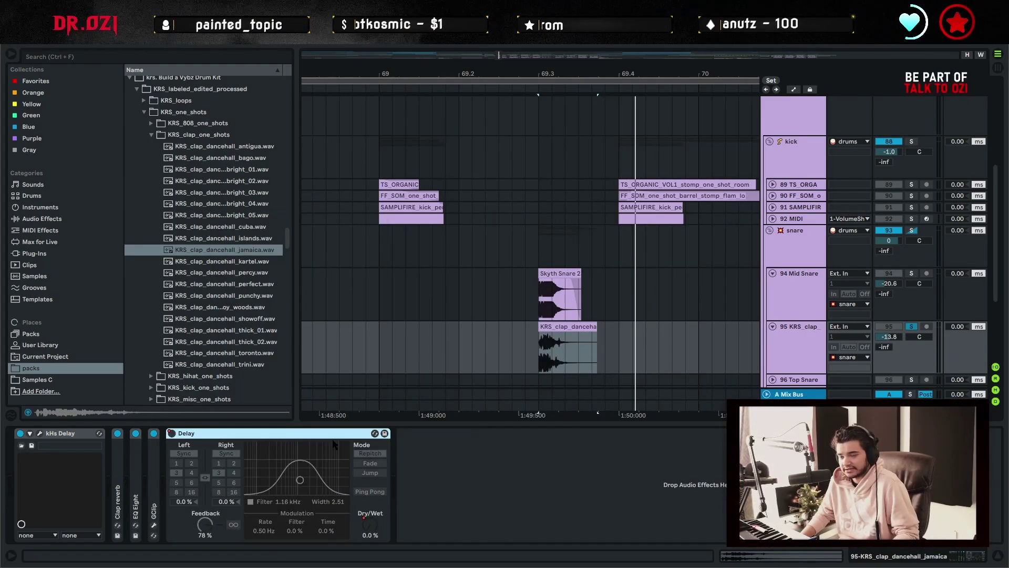
{"action": "left_click_drag", "start_coordinate": [531, 68], "coordinate": [384, 8]}
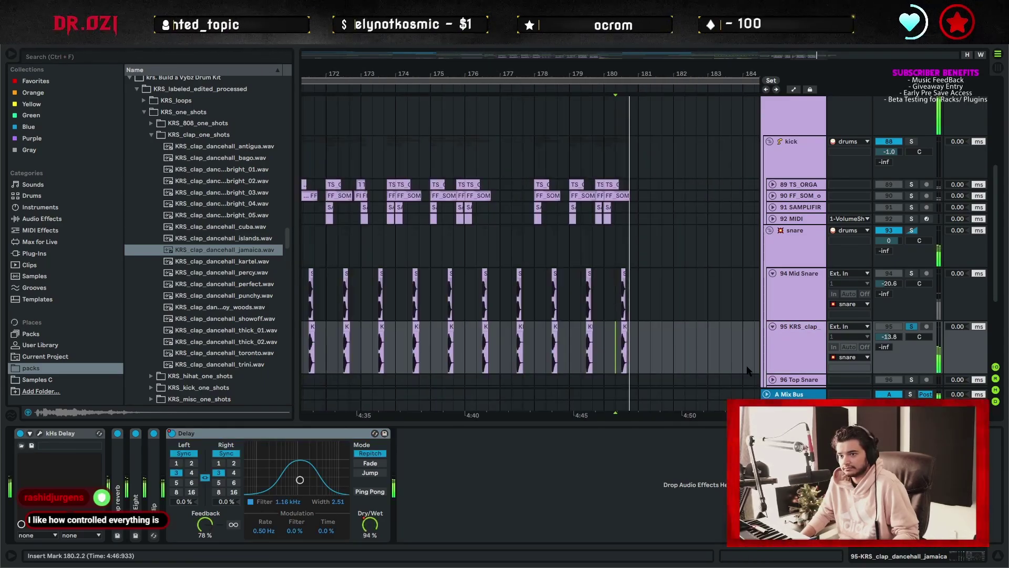
{"action": "left_click_drag", "start_coordinate": [654, 74], "coordinate": [661, 10]}
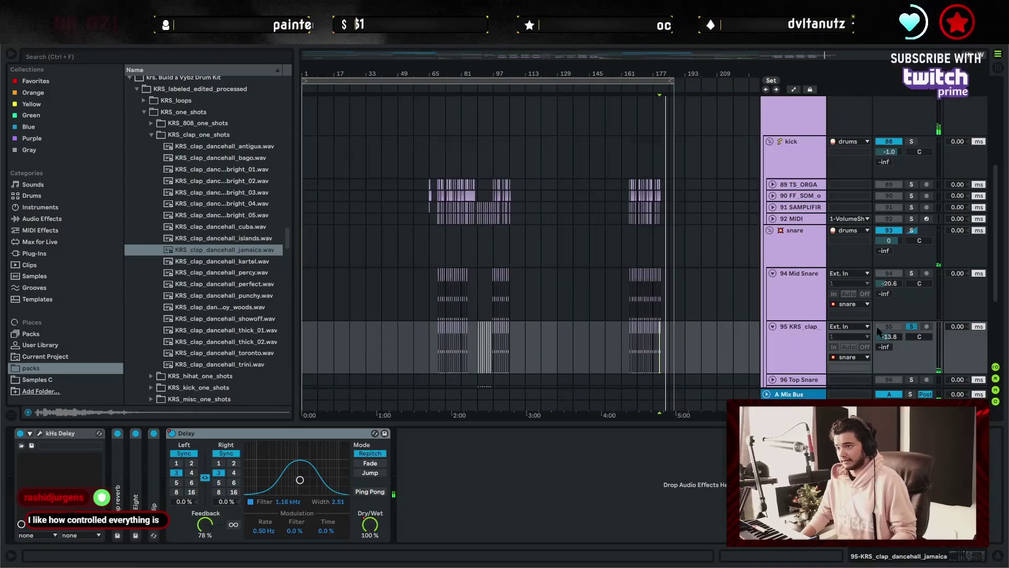
Inspect the DECAP glass layer rimshot clip at 89.3 and reveal its source sample in the browser.
{"action": "left_click", "coordinate": [438, 295]}
{"action": "mouse_move", "coordinate": [439, 75]}
{"action": "left_mouse_down"}
{"action": "mouse_move", "coordinate": [440, 105]}
{"action": "mouse_move", "coordinate": [515, 263]}
{"action": "left_mouse_up"}
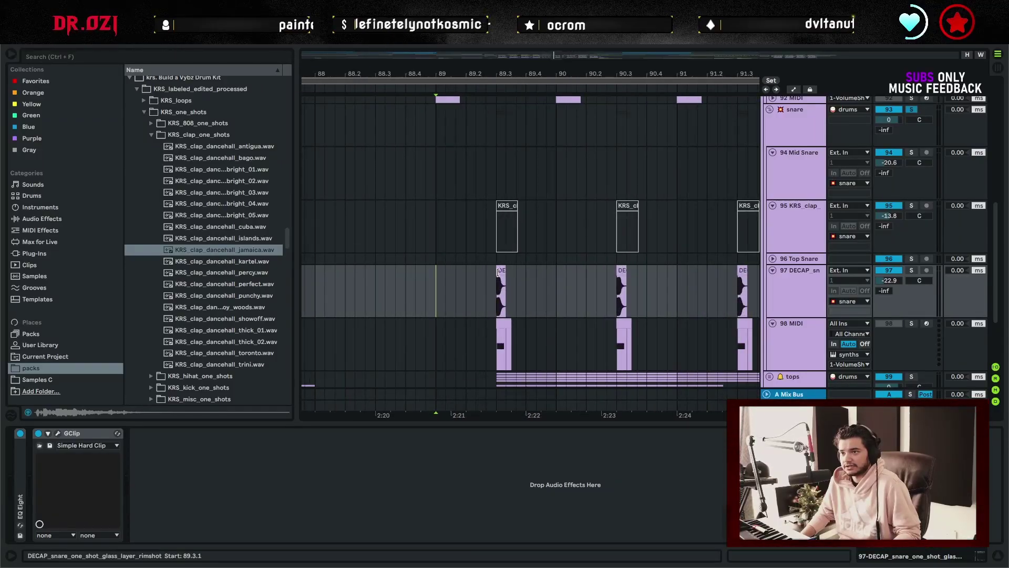
{"action": "double_click", "coordinate": [498, 272]}
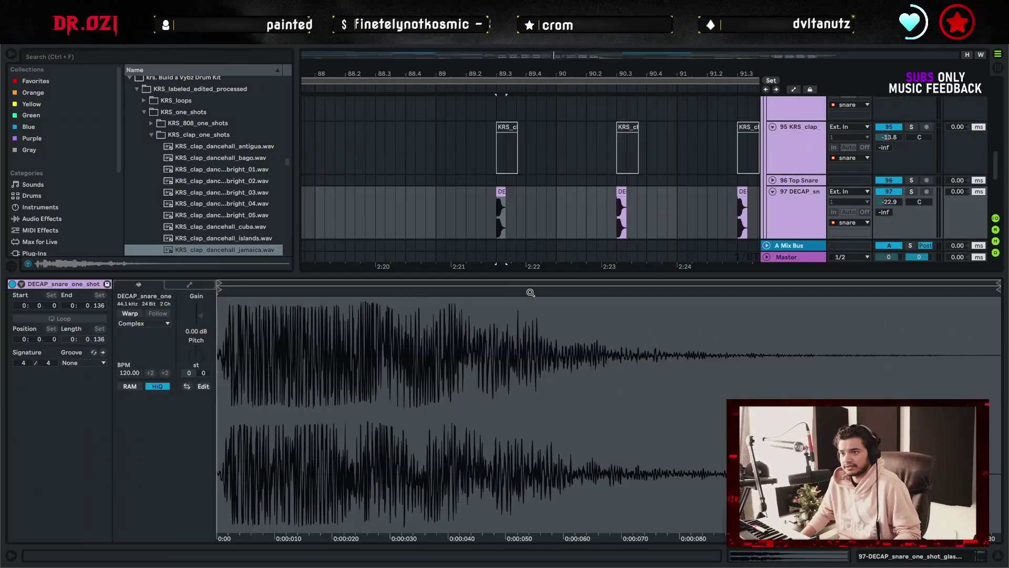
{"action": "left_click", "coordinate": [163, 301]}
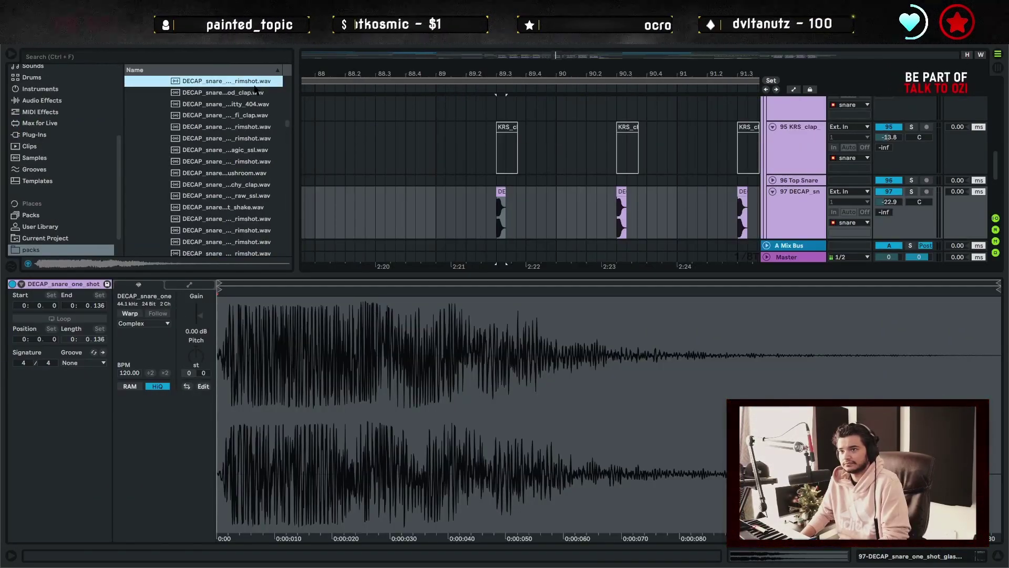
Play the DECAP rimshot layer from 89.3 and examine the unfolded EQ Eight on its track.
{"action": "left_click", "coordinate": [499, 223]}
{"action": "key", "text": "space"}
{"action": "double_click", "coordinate": [18, 476]}
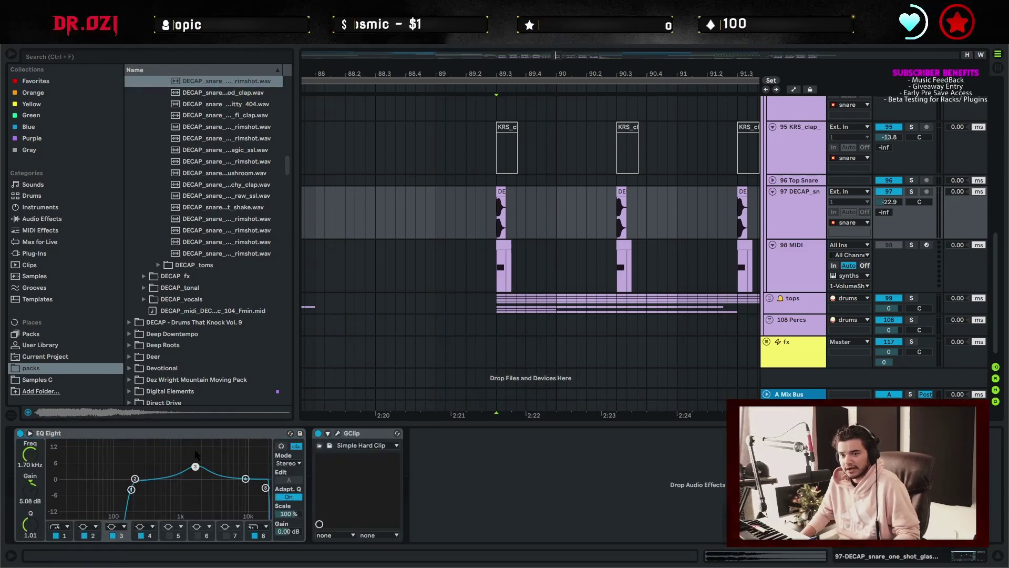
{"action": "left_click", "coordinate": [29, 433]}
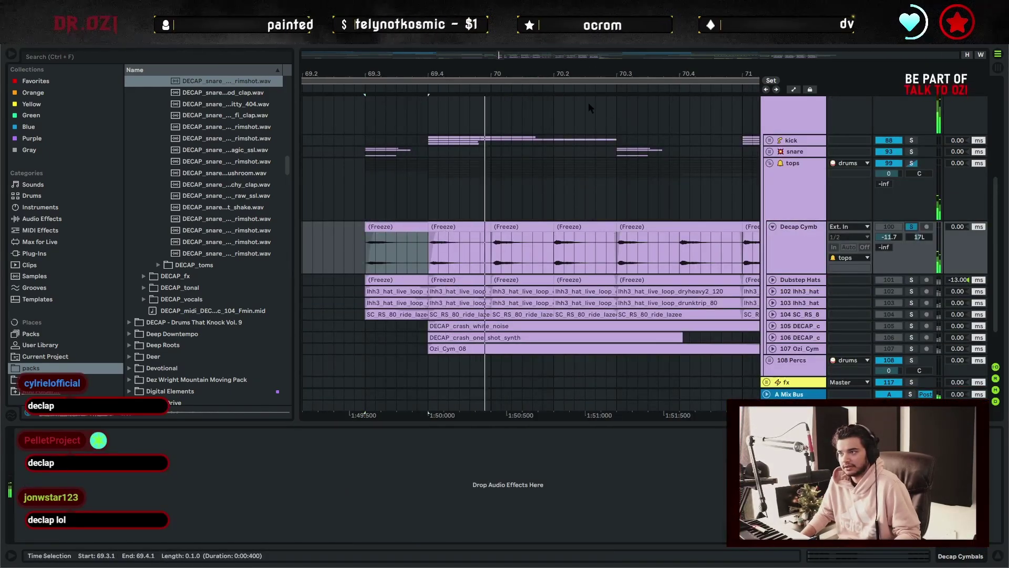
Listen to the soloed Decap Cymbals, then unfold the Dubstep Hats track and solo it for playback from 69.3.1.
{"action": "left_click_drag", "start_coordinate": [524, 73], "coordinate": [524, 31]}
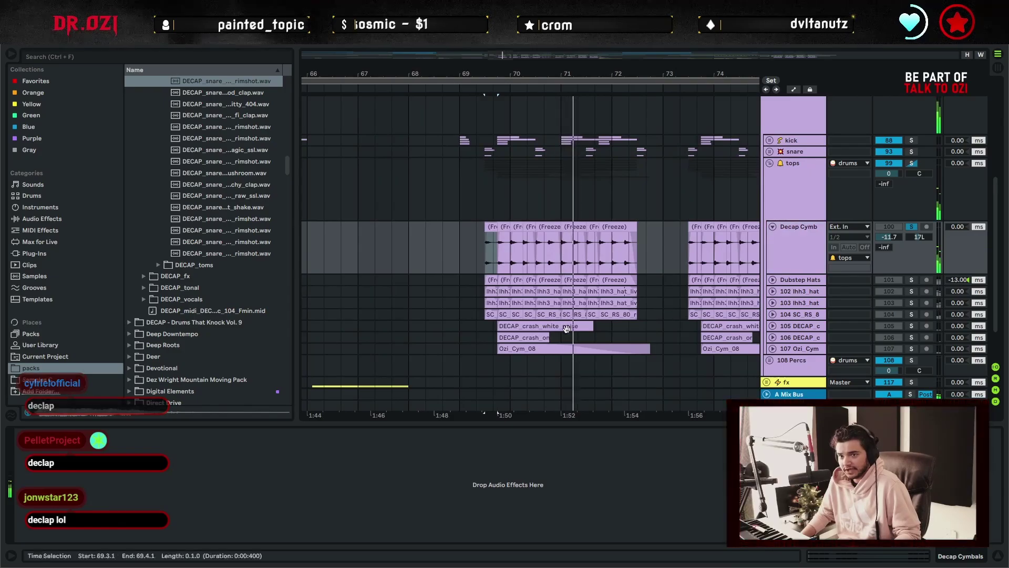
{"action": "left_click_drag", "start_coordinate": [433, 74], "coordinate": [433, 105]}
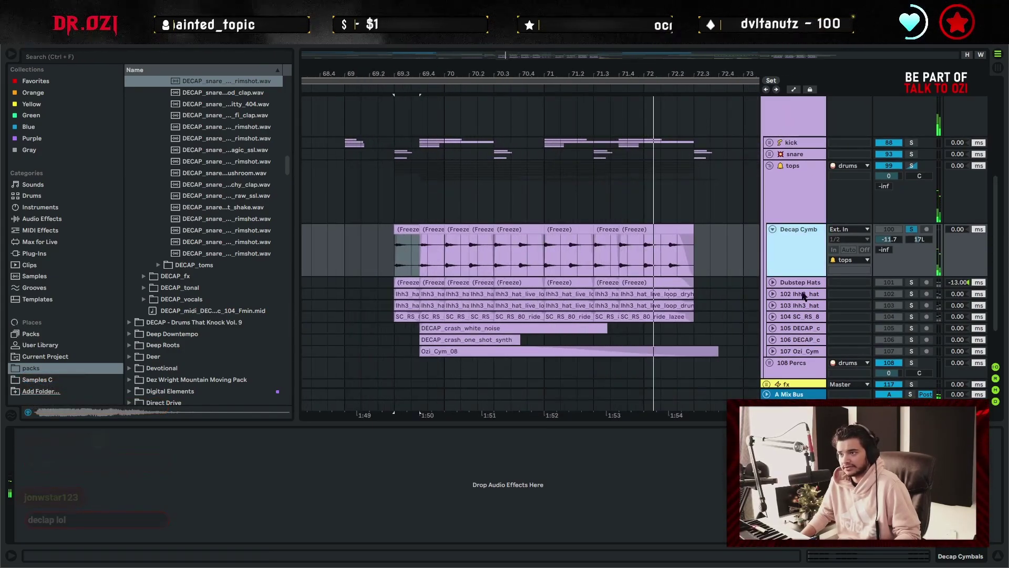
{"action": "left_click", "coordinate": [773, 282]}
{"action": "key", "text": "space"}
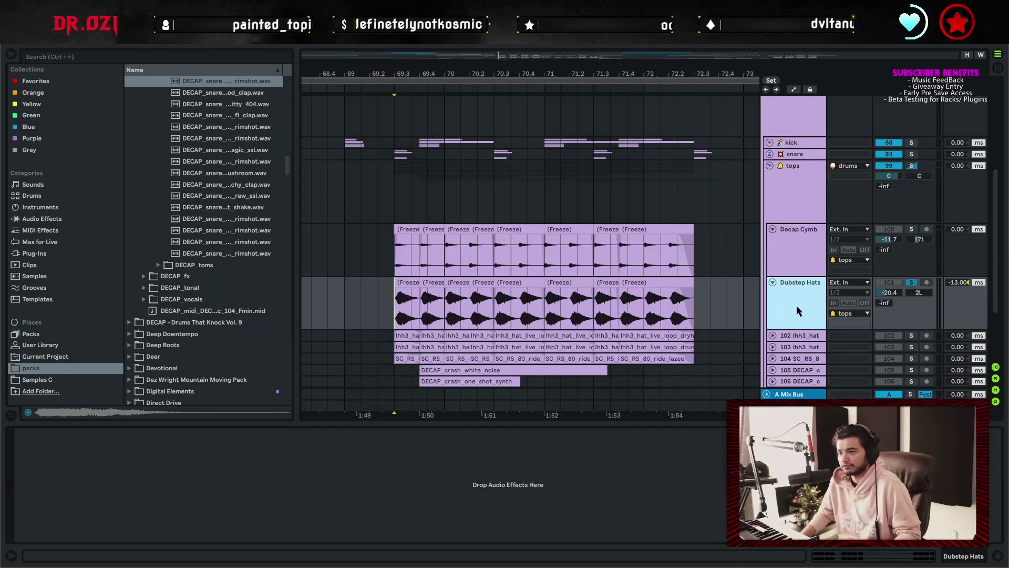
{"action": "key", "text": "space"}
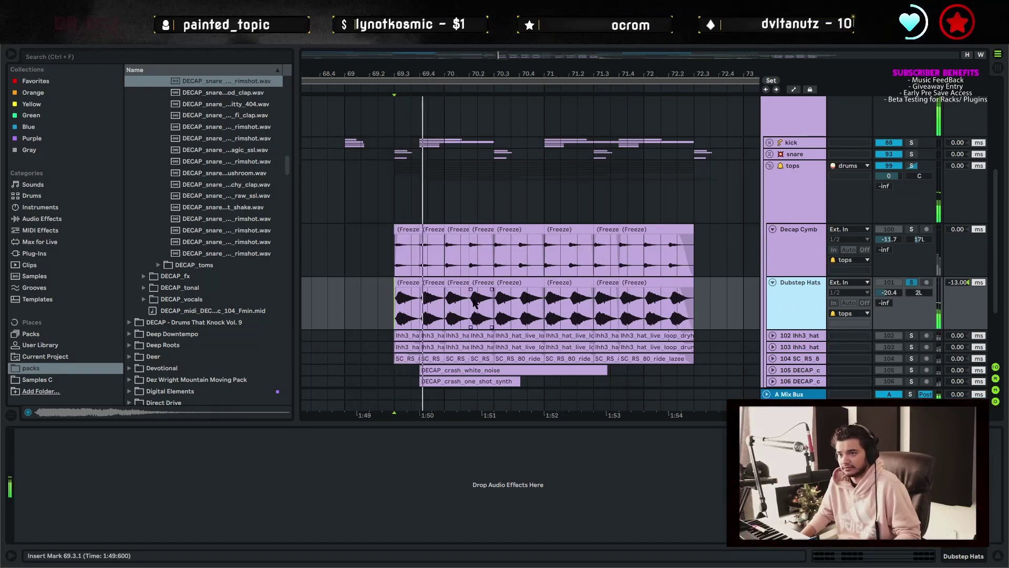
Unfold the 102 lhh3_hat track and solo it for playback from 69.3.1, inspecting its hat loop slices.
{"action": "scroll", "coordinate": [775, 300], "scroll_direction": "down", "scroll_amount": 2}
{"action": "left_click", "coordinate": [772, 299]}
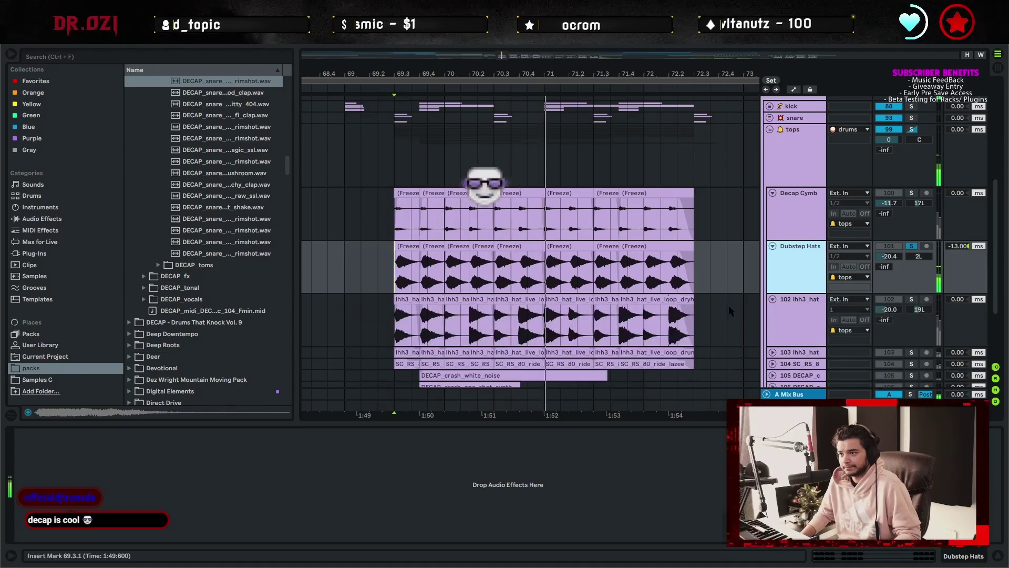
{"action": "scroll", "coordinate": [557, 284], "scroll_direction": "down", "scroll_amount": 2}
{"action": "left_click", "coordinate": [338, 272]}
{"action": "left_click", "coordinate": [395, 269]}
{"action": "key", "text": "space"}
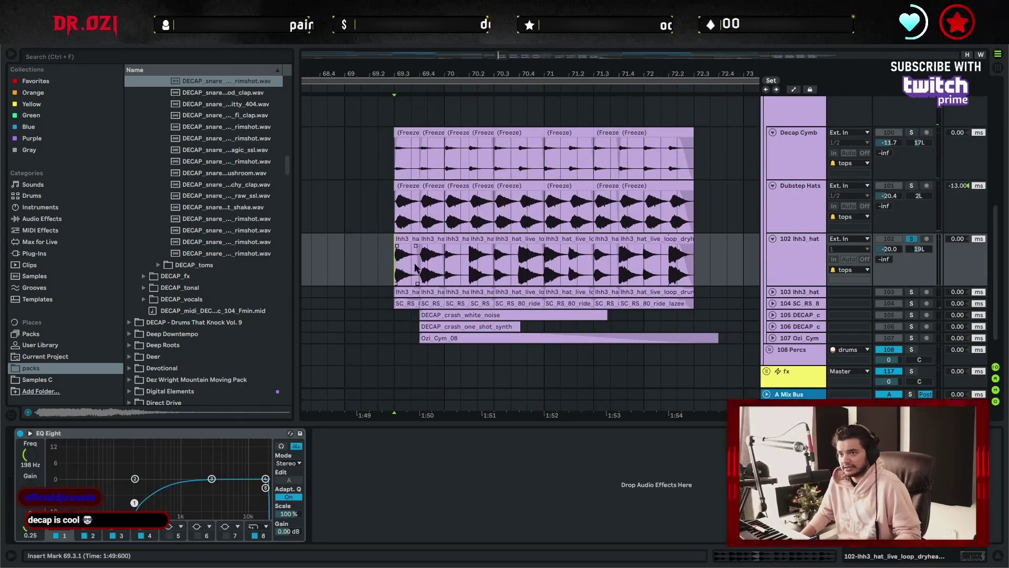
{"action": "left_click_drag", "start_coordinate": [409, 73], "coordinate": [408, 97]}
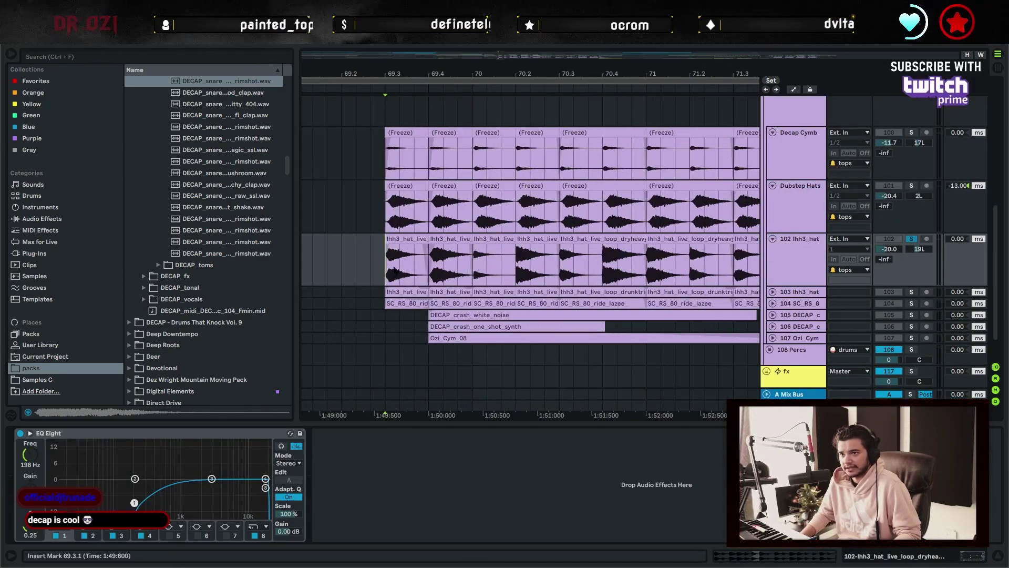
Inspect the lhh3_hat_live_loop clip on the 102 lhh3_hat track and reveal its source sample in the browser.
{"action": "double_click", "coordinate": [405, 239]}
{"action": "left_click", "coordinate": [148, 298]}
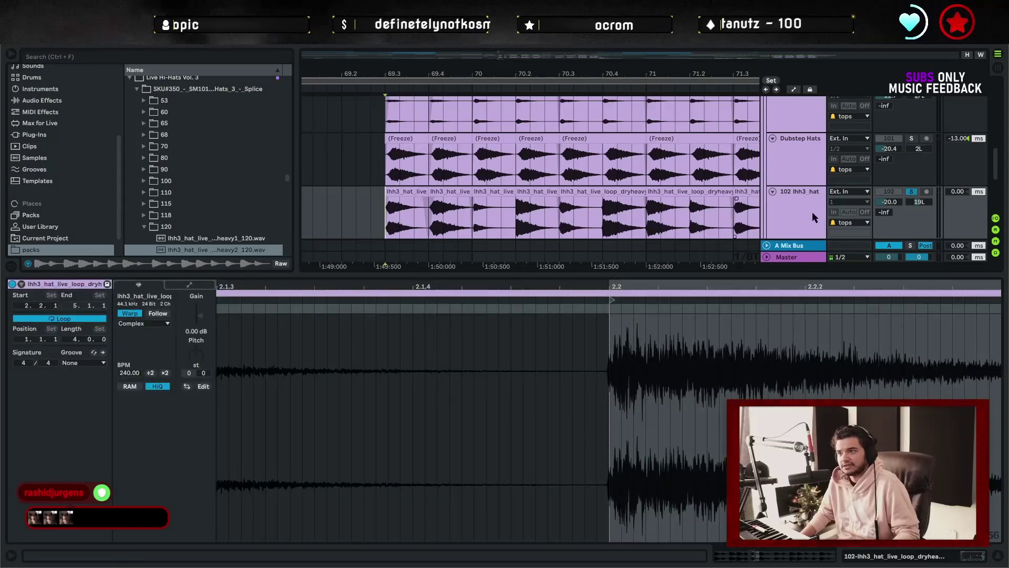
{"action": "left_click", "coordinate": [811, 211]}
{"action": "left_click", "coordinate": [793, 228]}
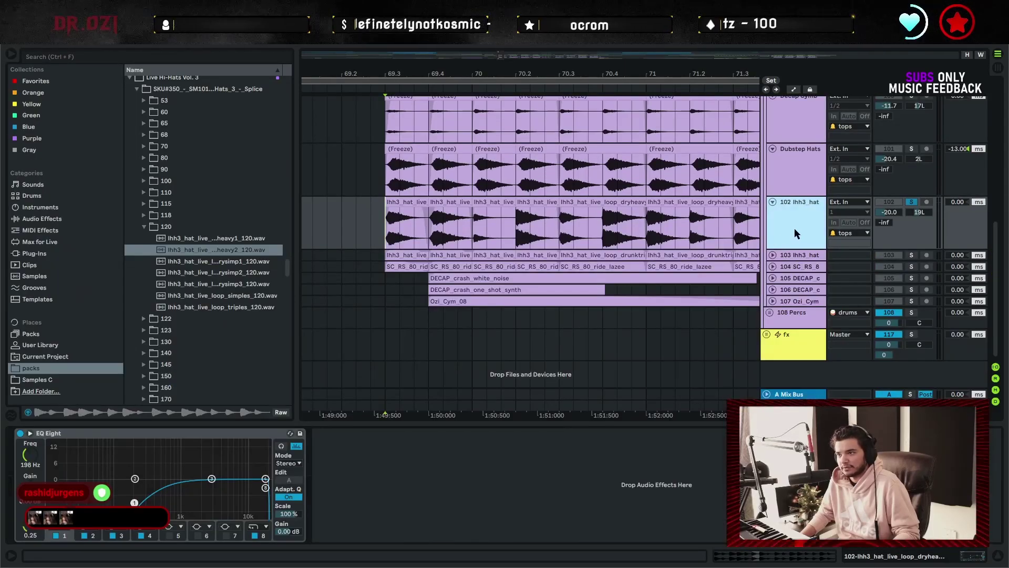
Play the soloed 102 lhh3_hat layer from 69.3.1 and examine its EQ Eight.
{"action": "left_click", "coordinate": [384, 240]}
{"action": "scroll", "coordinate": [399, 241], "scroll_direction": "down", "scroll_amount": 5}
{"action": "scroll", "coordinate": [467, 268], "scroll_direction": "up", "scroll_amount": 1}
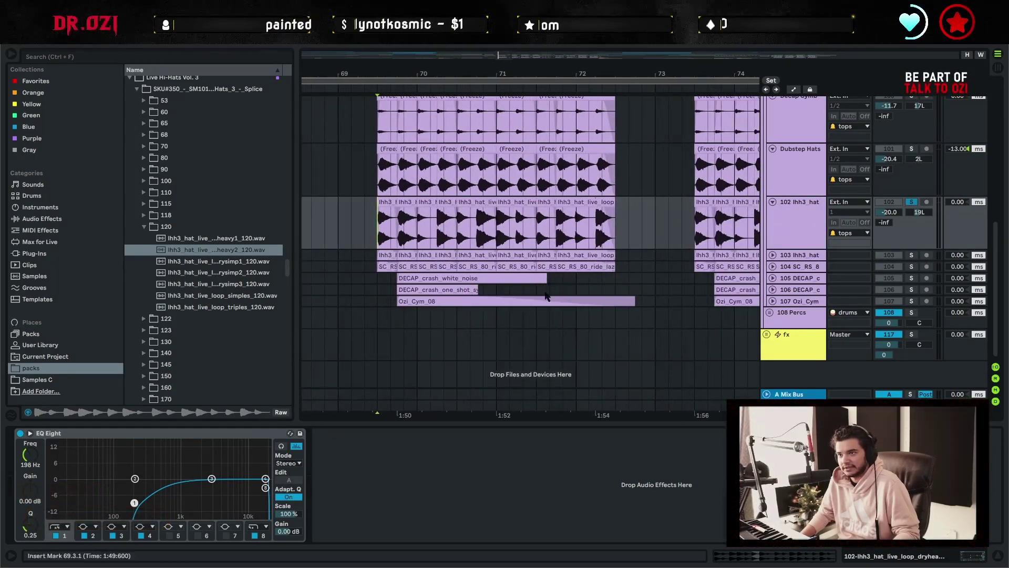
{"action": "scroll", "coordinate": [718, 246], "scroll_direction": "up", "scroll_amount": 1}
{"action": "scroll", "coordinate": [651, 349], "scroll_direction": "up", "scroll_amount": 2}
{"action": "key", "text": "space"}
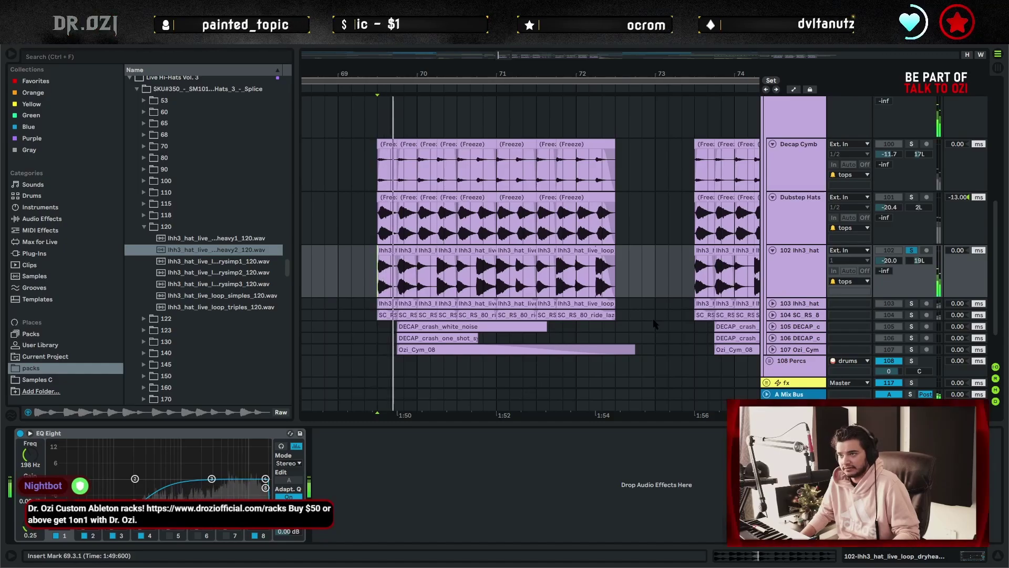
{"action": "scroll", "coordinate": [657, 331], "scroll_direction": "down", "scroll_amount": 2}
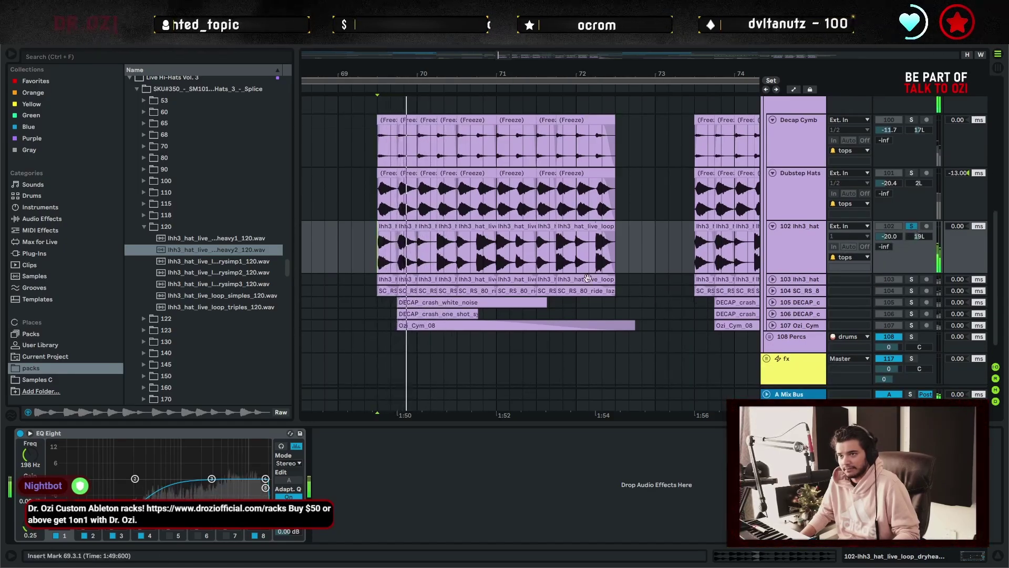
Unfold the 103 lhh3_hat track and solo it for playback from 69.3.1.
{"action": "scroll", "coordinate": [771, 259], "scroll_direction": "down", "scroll_amount": 2}
{"action": "left_click", "coordinate": [772, 255]}
{"action": "scroll", "coordinate": [772, 259], "scroll_direction": "down", "scroll_amount": 2}
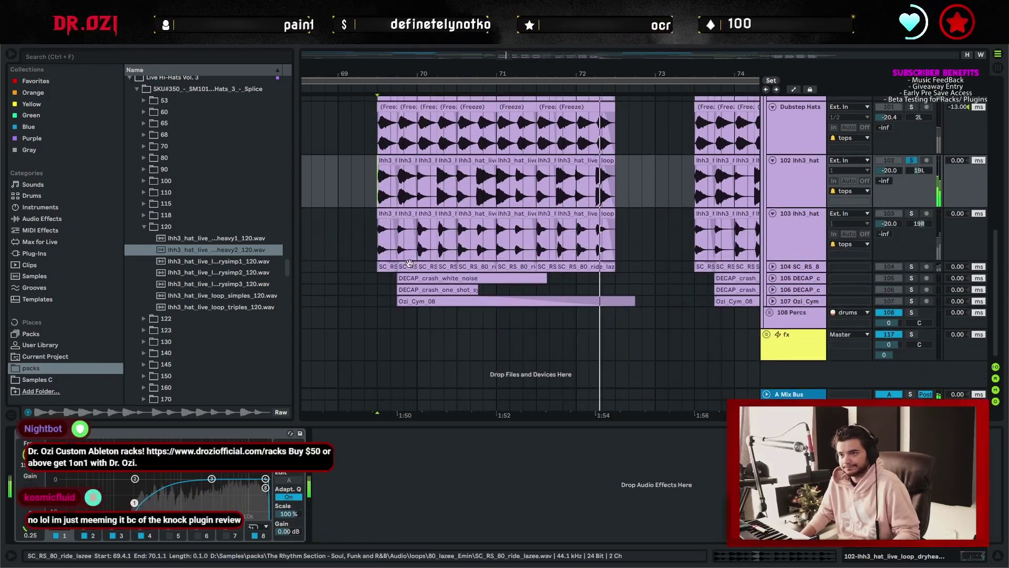
{"action": "left_click", "coordinate": [911, 213]}
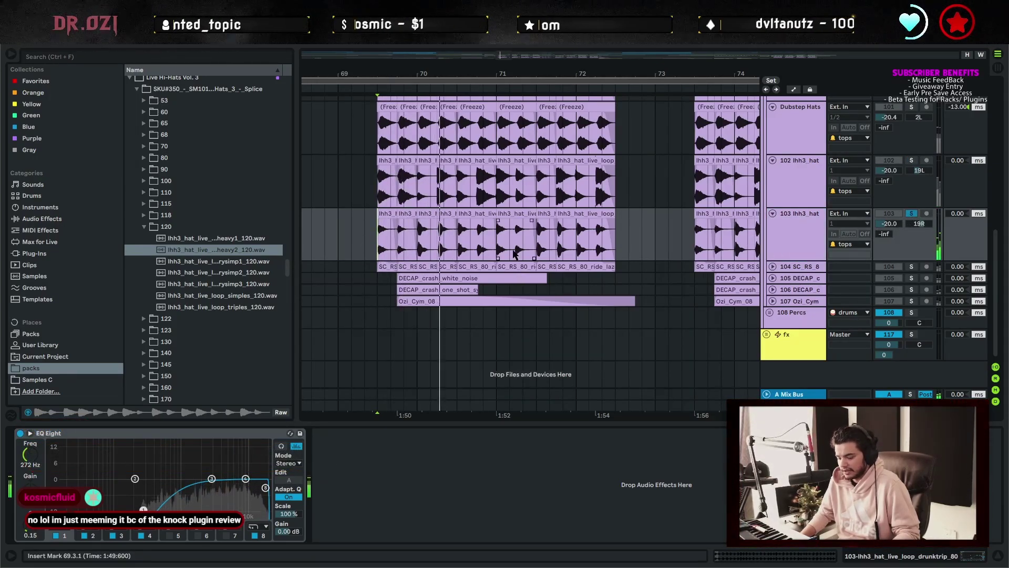
{"action": "left_click_drag", "start_coordinate": [433, 71], "coordinate": [432, 98]}
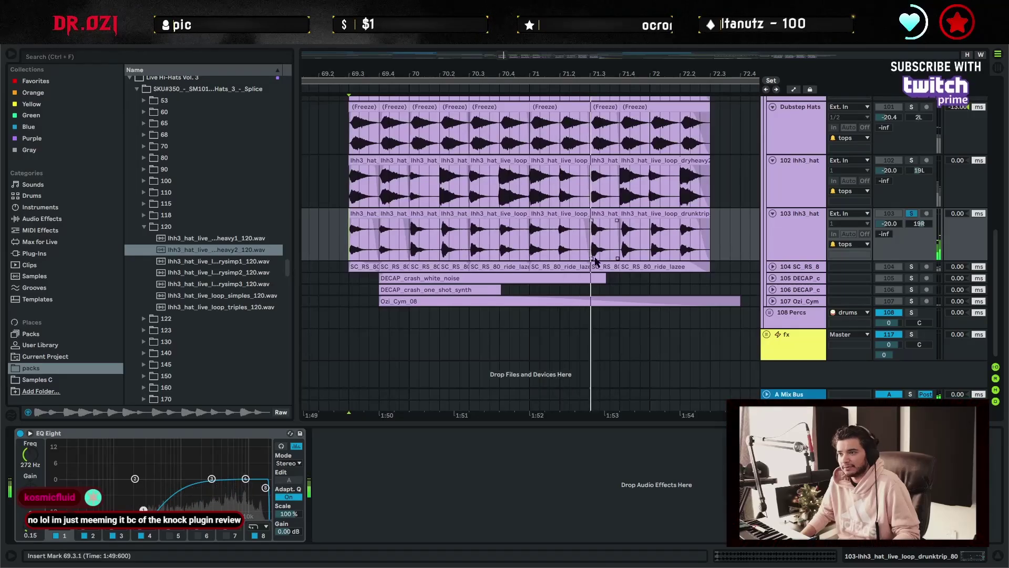
Unfold the 104 SC_RS_80_ride_lazee track, solo it for playback from 69.3.1 and examine its EQ Eight.
{"action": "left_click", "coordinate": [773, 267]}
{"action": "left_click", "coordinate": [911, 267]}
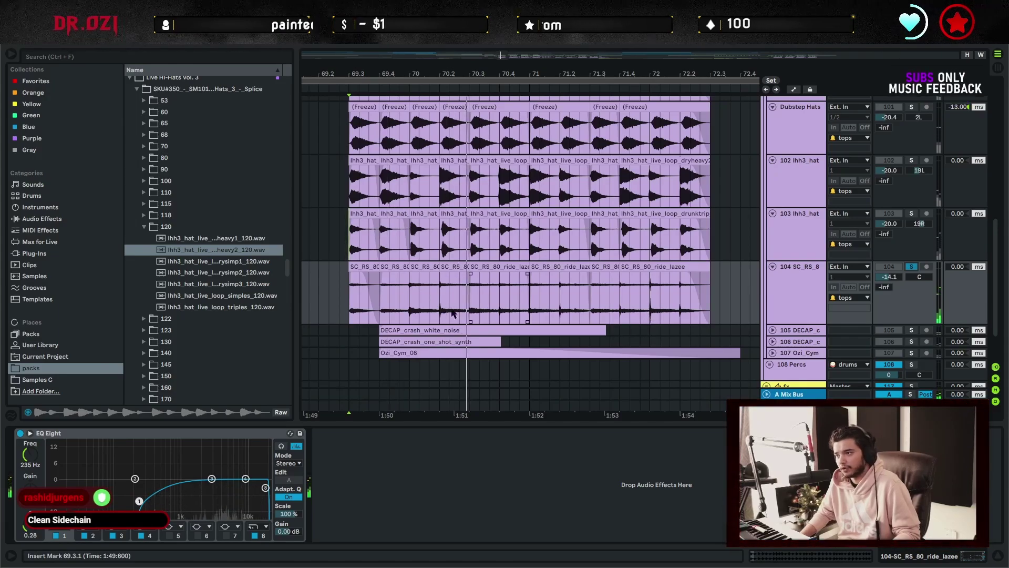
{"action": "scroll", "coordinate": [743, 291], "scroll_direction": "down", "scroll_amount": 1}
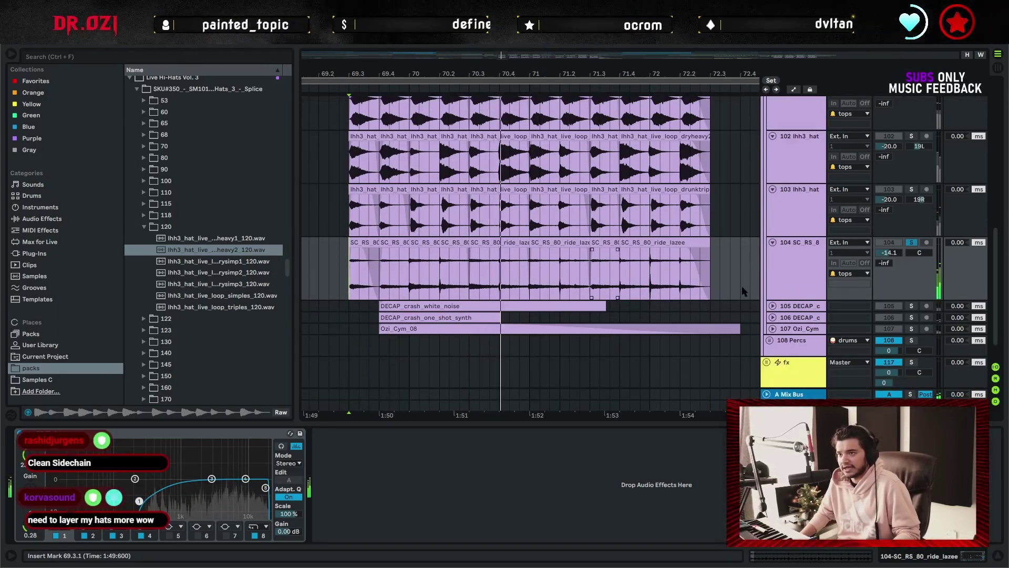
{"action": "left_click", "coordinate": [812, 264]}
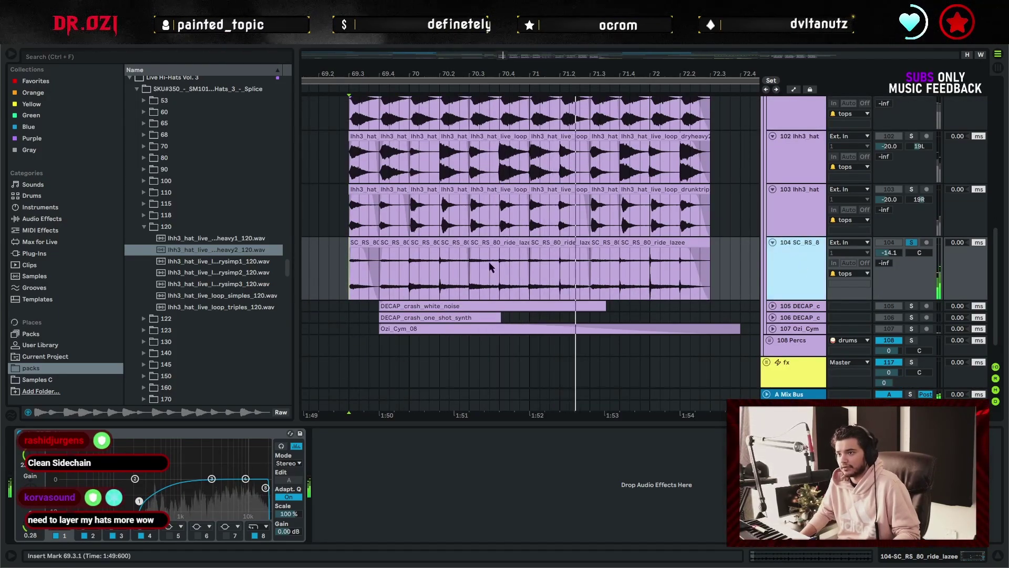
Unfold the 105 DECAP_crash_white_noise track and play it soloed from 69.4.1, examining its EQ Eight.
{"action": "left_click", "coordinate": [771, 306]}
{"action": "scroll", "coordinate": [590, 292], "scroll_direction": "down", "scroll_amount": 2}
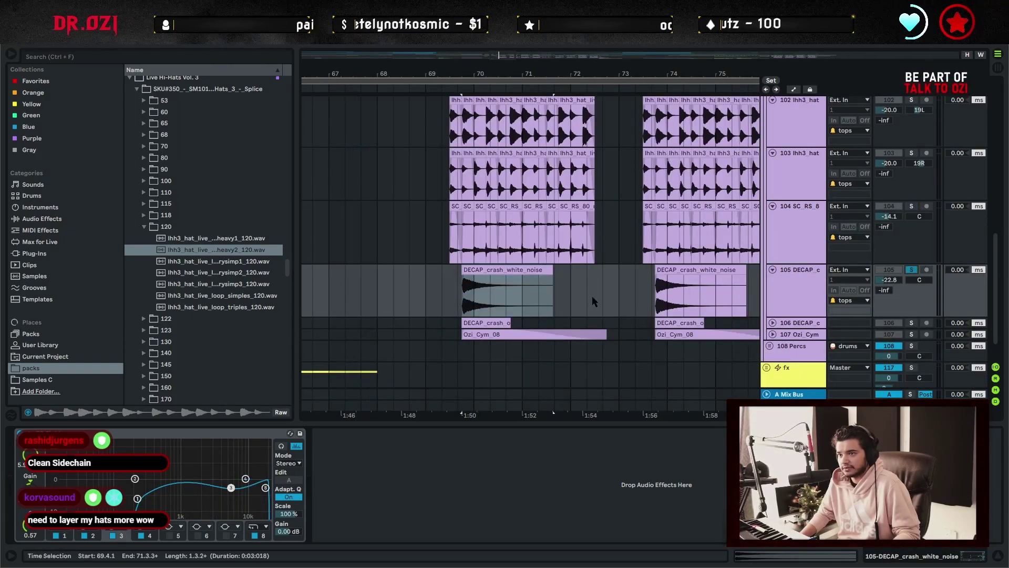
{"action": "key", "text": "plus"}
{"action": "key", "text": "plus"}
{"action": "left_click", "coordinate": [787, 284]}
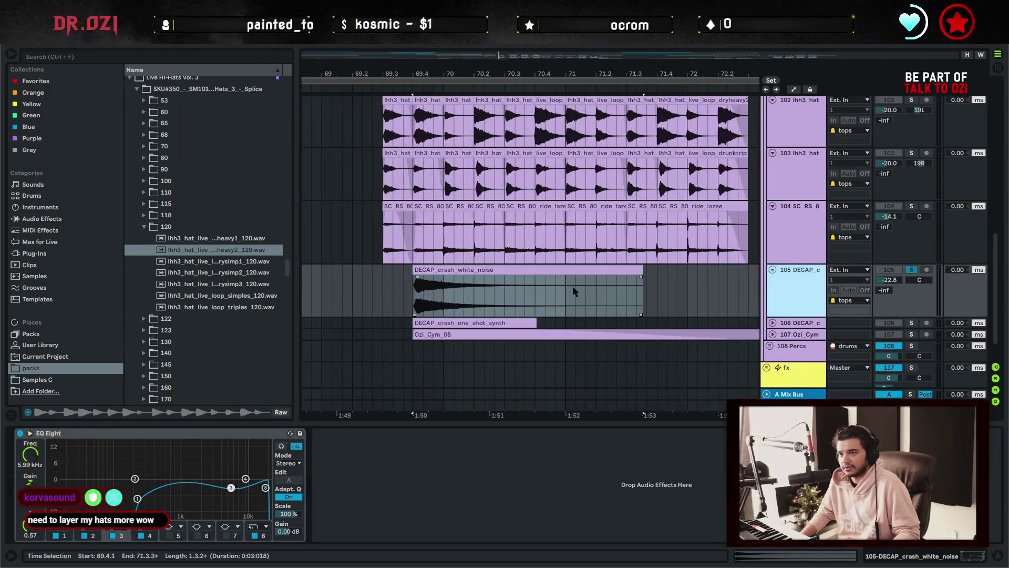
{"action": "key", "text": "space"}
{"action": "scroll", "coordinate": [642, 288], "scroll_direction": "down", "scroll_amount": 1}
{"action": "key", "text": "space"}
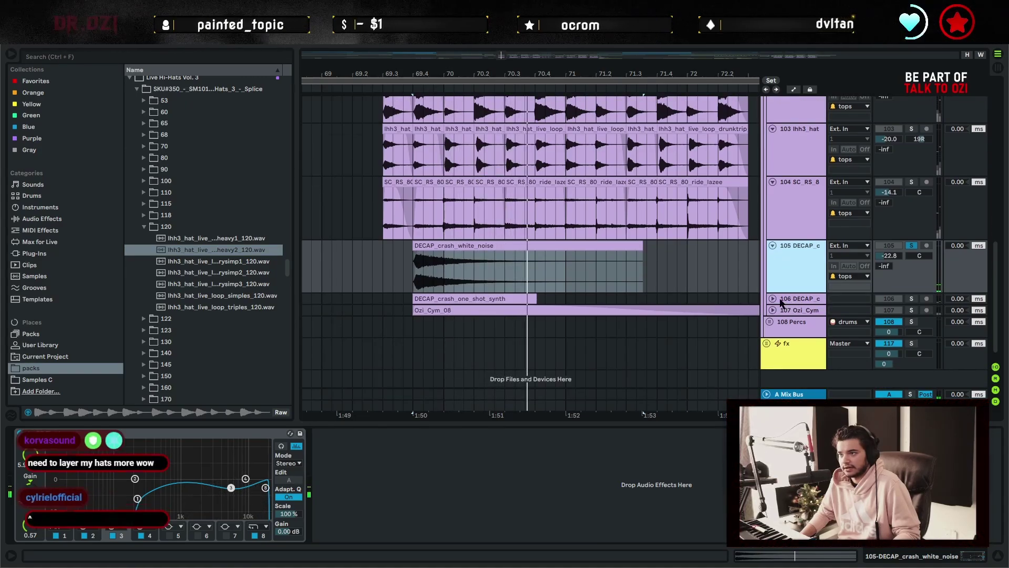
Unfold and solo the 106 DECAP_crash_one_shot_synth and 107 Ozi_Cym_08 tracks in turn, playing each from 69.4.1.
{"action": "left_click", "coordinate": [772, 298]}
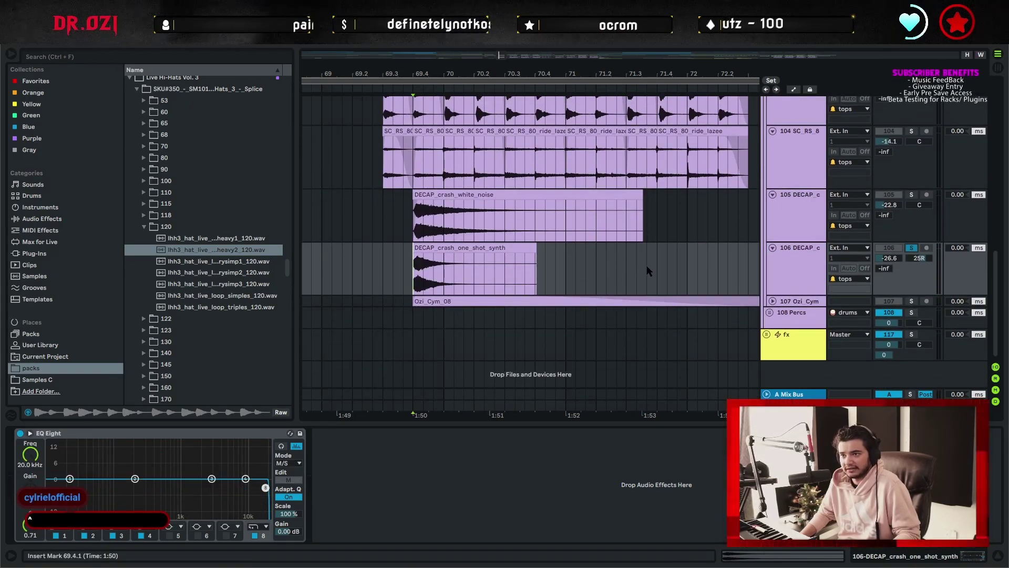
{"action": "key", "text": "space"}
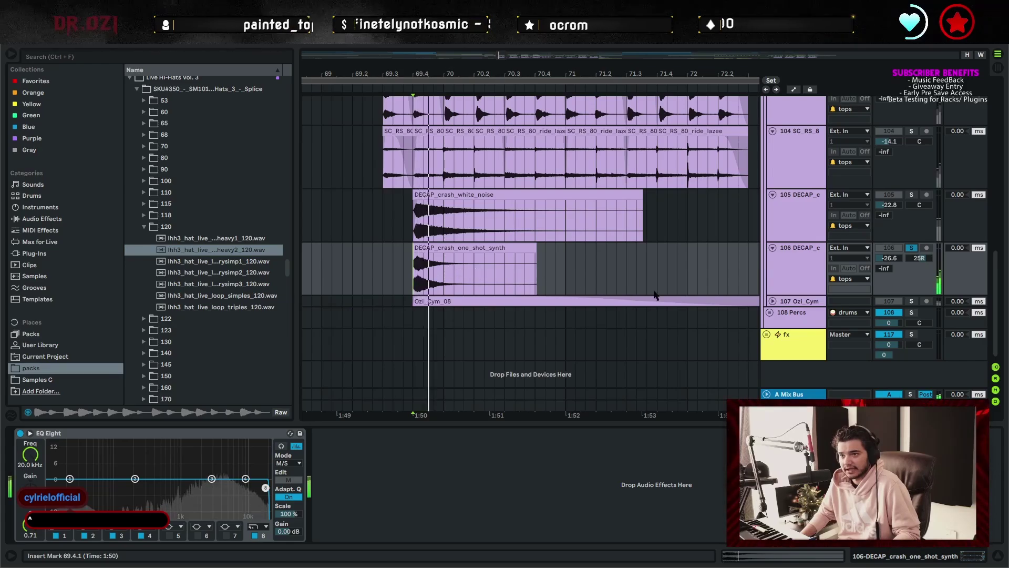
{"action": "left_click", "coordinate": [772, 301]}
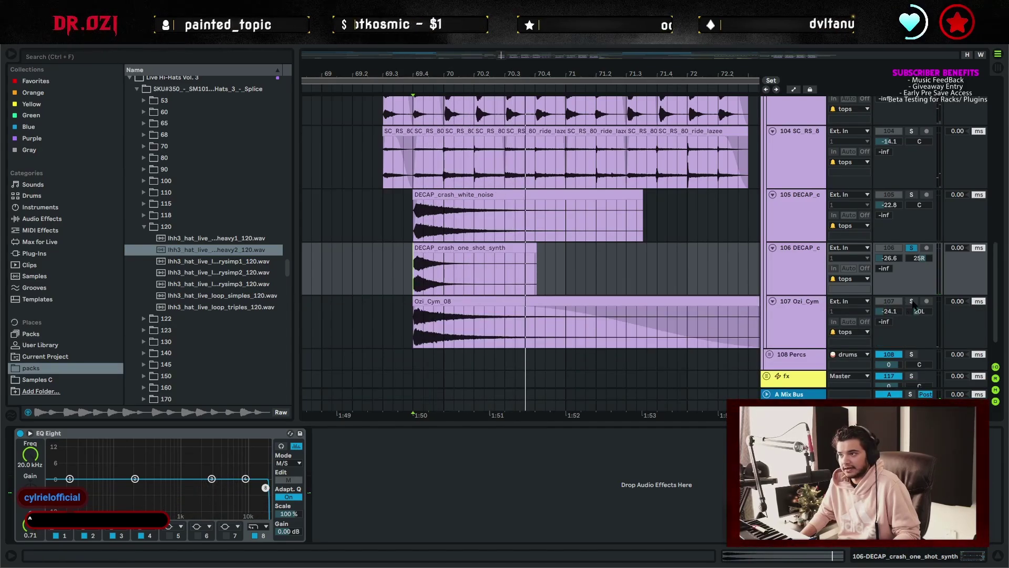
{"action": "left_click", "coordinate": [793, 315]}
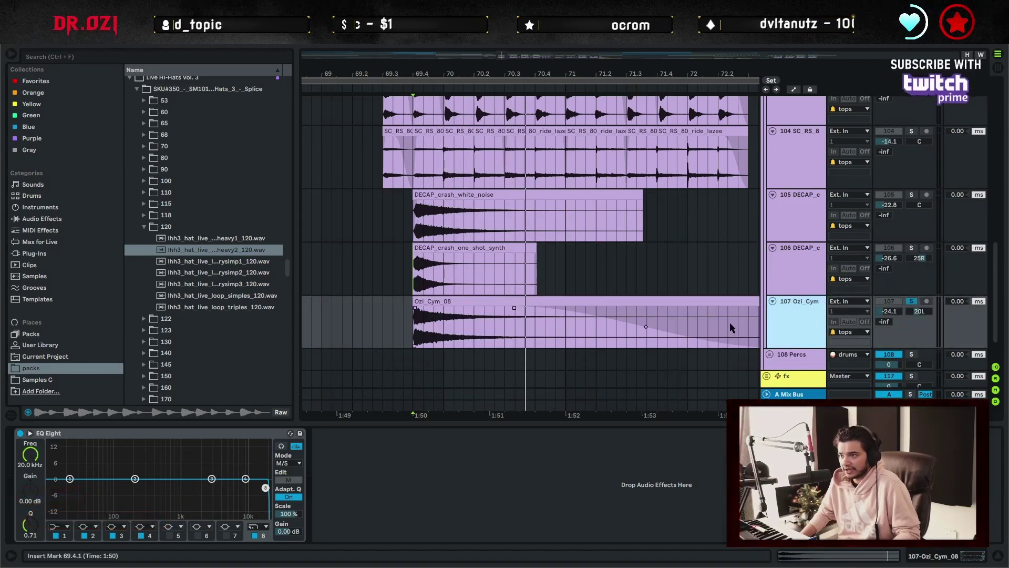
{"action": "key", "text": "space"}
{"action": "scroll", "coordinate": [584, 169], "scroll_direction": "down", "scroll_amount": 6}
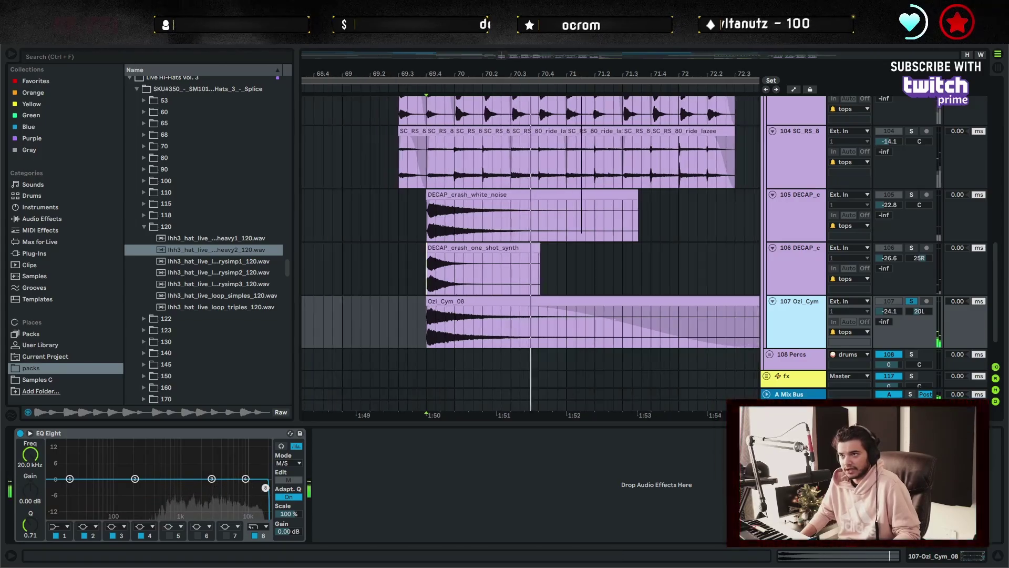
{"action": "scroll", "coordinate": [584, 169], "scroll_direction": "up", "scroll_amount": 2}
{"action": "scroll", "coordinate": [699, 320], "scroll_direction": "up", "scroll_amount": 3}
Fold all the tops layer tracks and solo the drums group for playback from 69.1.1.
{"action": "left_click", "coordinate": [771, 315], "text": "alt"}
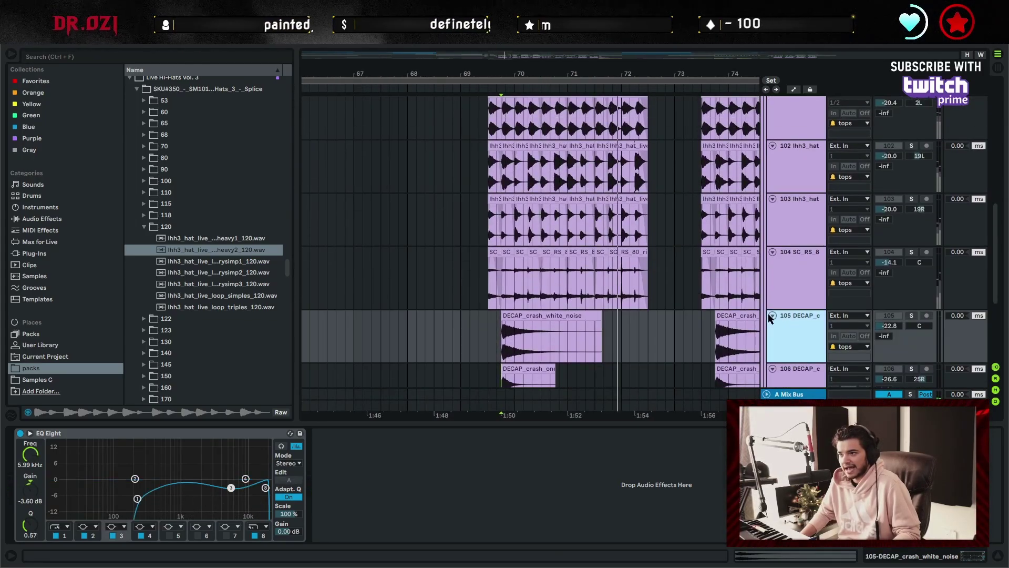
{"action": "scroll", "coordinate": [633, 257], "scroll_direction": "up", "scroll_amount": 2}
{"action": "left_click", "coordinate": [911, 148]}
{"action": "key", "text": "space"}
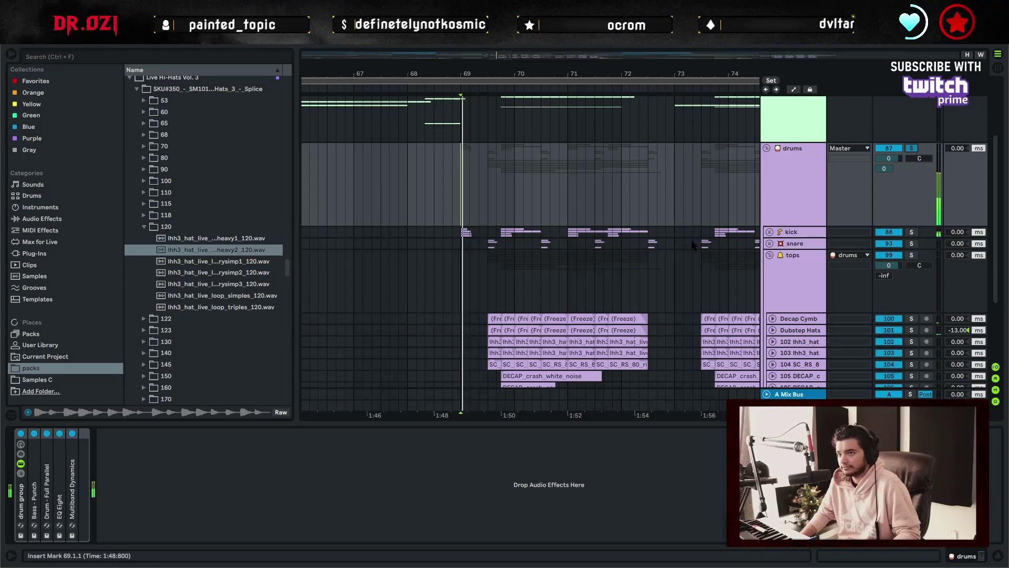
{"action": "scroll", "coordinate": [683, 242], "scroll_direction": "down", "scroll_amount": 3}
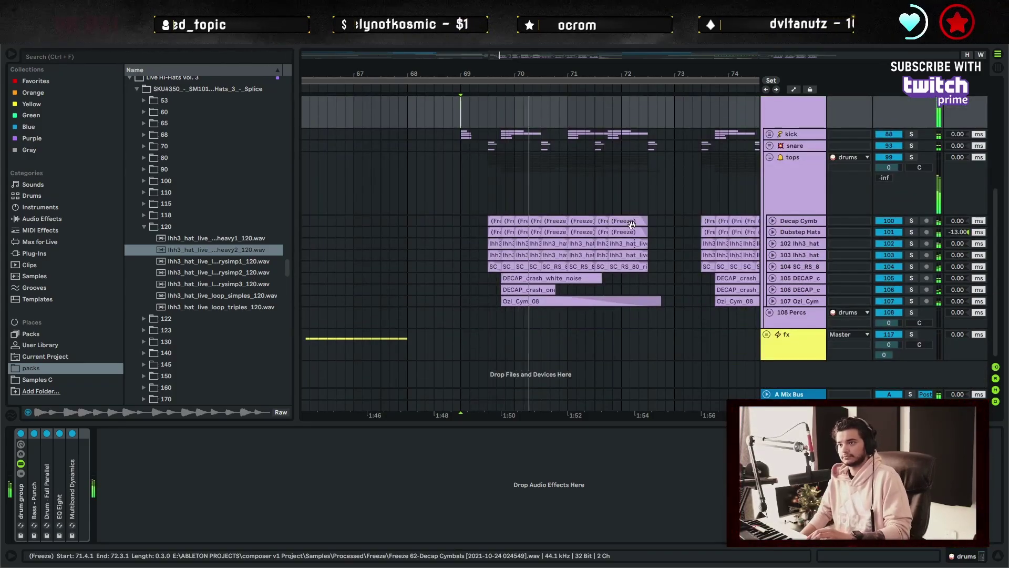
{"action": "scroll", "coordinate": [642, 226], "scroll_direction": "up", "scroll_amount": 2}
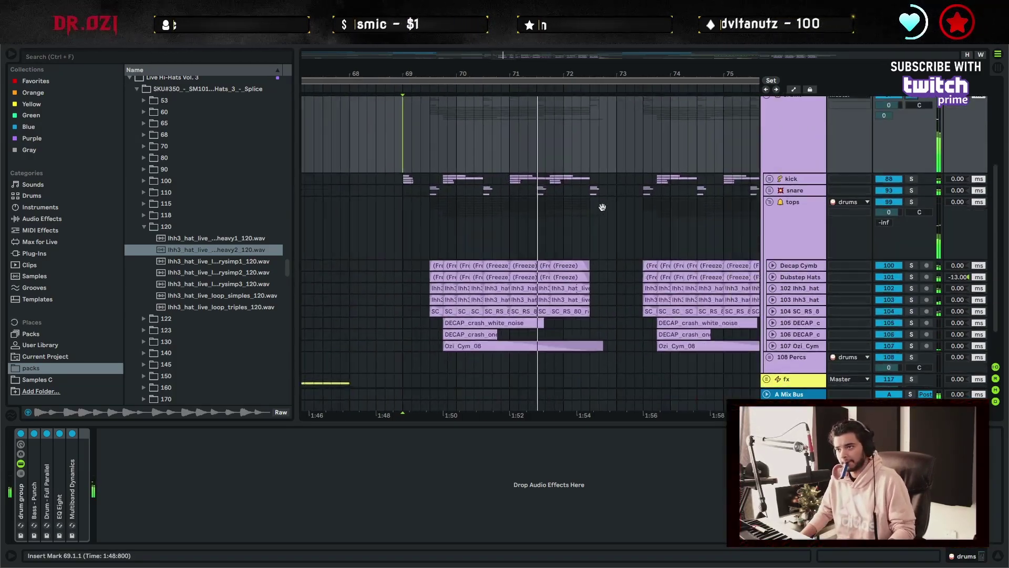
Solo the tops group for playback from 69.3 and examine its effect chain, including both sidechained Compressors.
{"action": "scroll", "coordinate": [521, 227], "scroll_direction": "up", "scroll_amount": 1}
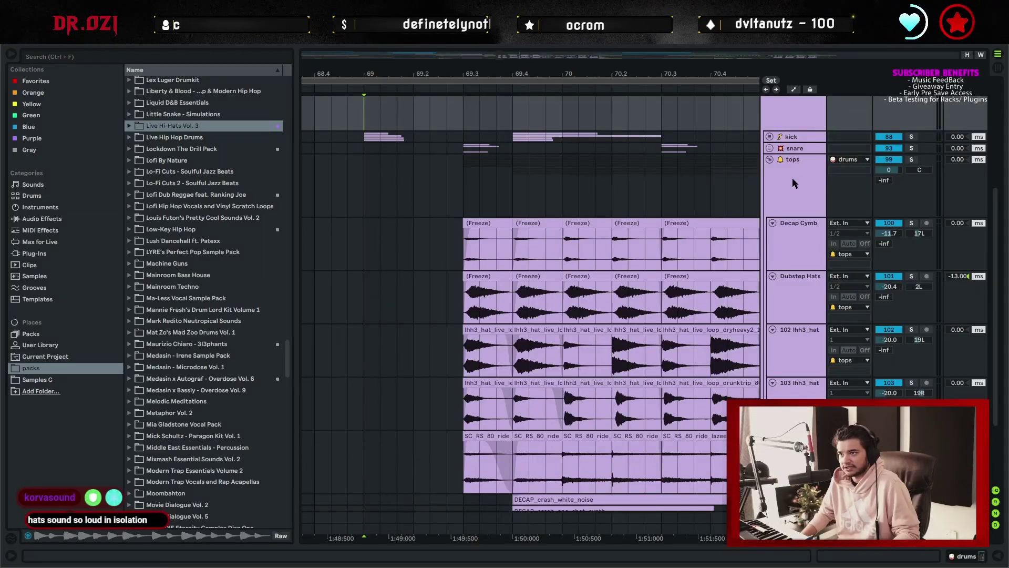
{"action": "double_click", "coordinate": [794, 183]}
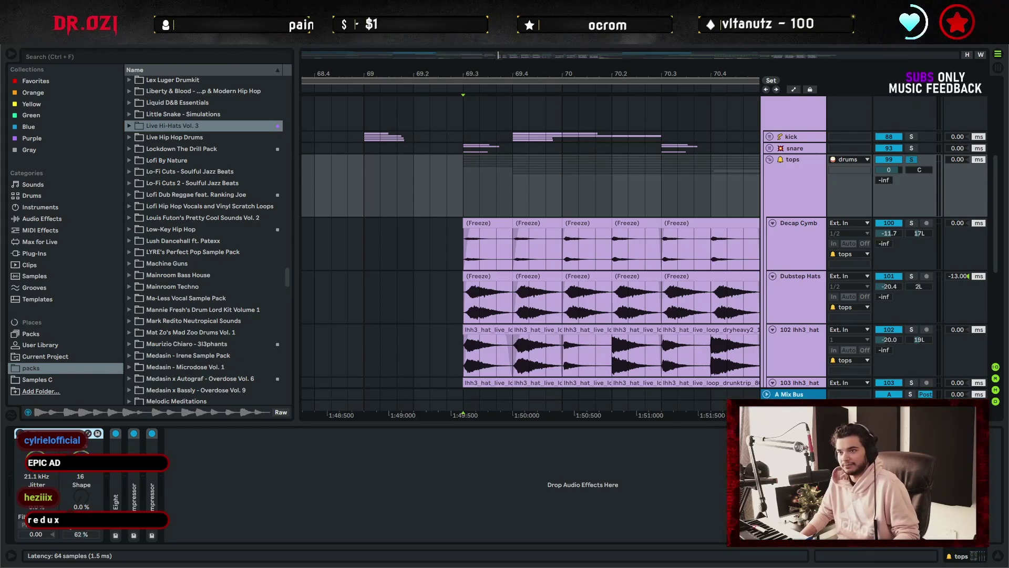
{"action": "key", "text": "space"}
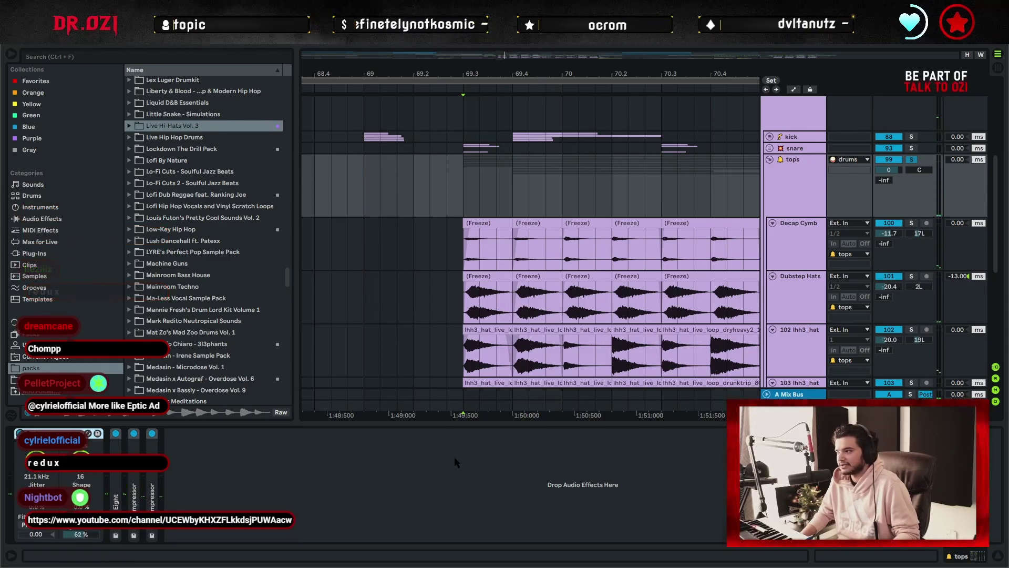
{"action": "key", "text": "space"}
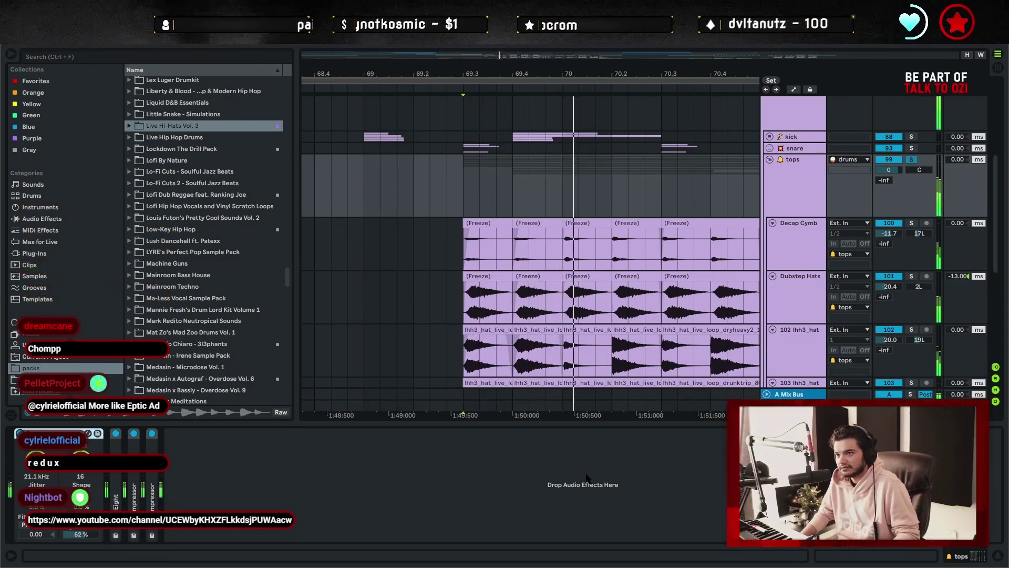
{"action": "left_click_drag", "start_coordinate": [591, 67], "coordinate": [424, 40]}
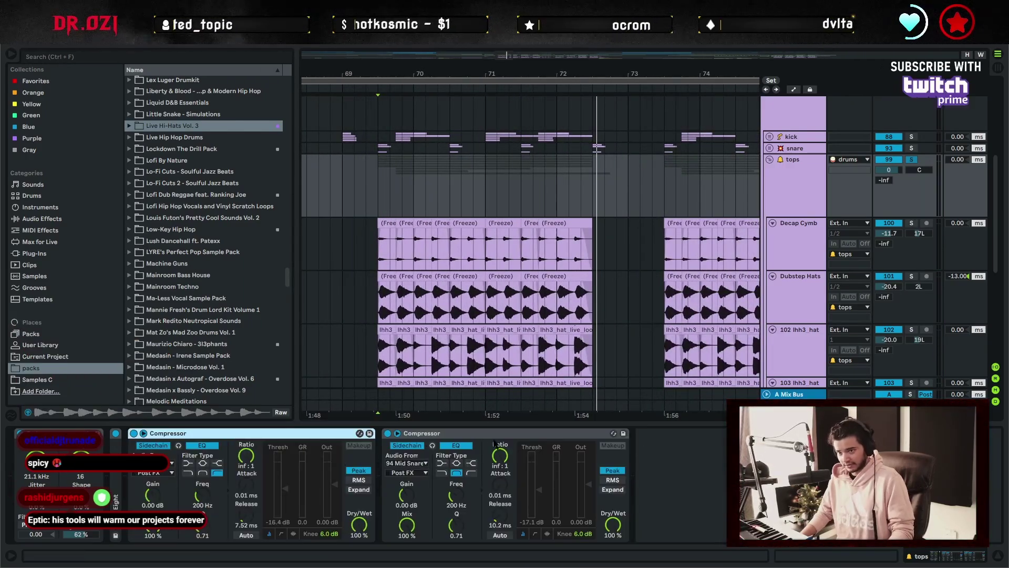
{"action": "double_click", "coordinate": [429, 433]}
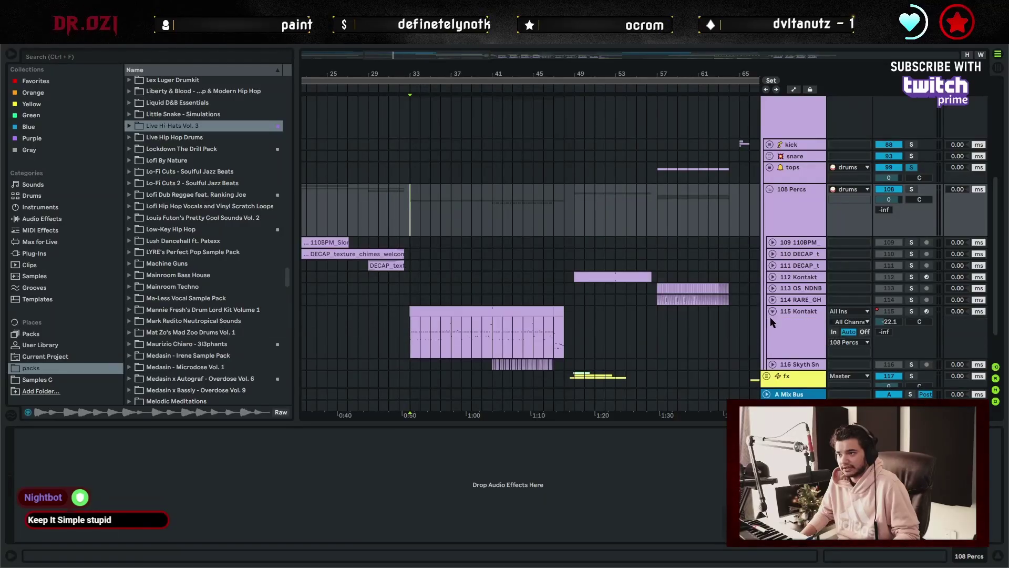
Solo the 115 Kontakt percussion track for playback from 33.1.1 and open its Kontakt instrument window.
{"action": "left_click", "coordinate": [912, 269]}
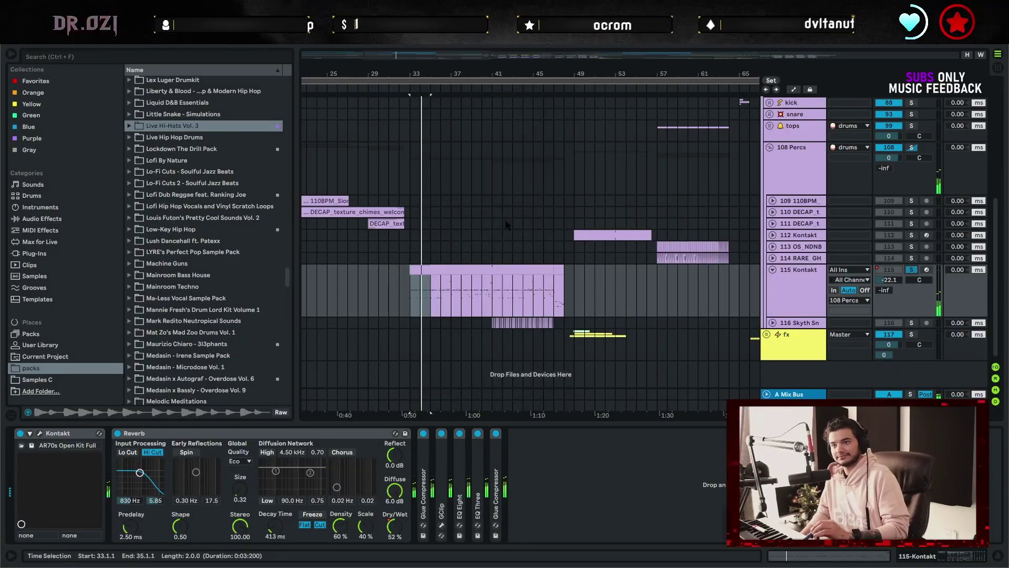
{"action": "left_click_drag", "start_coordinate": [450, 72], "coordinate": [529, 264]}
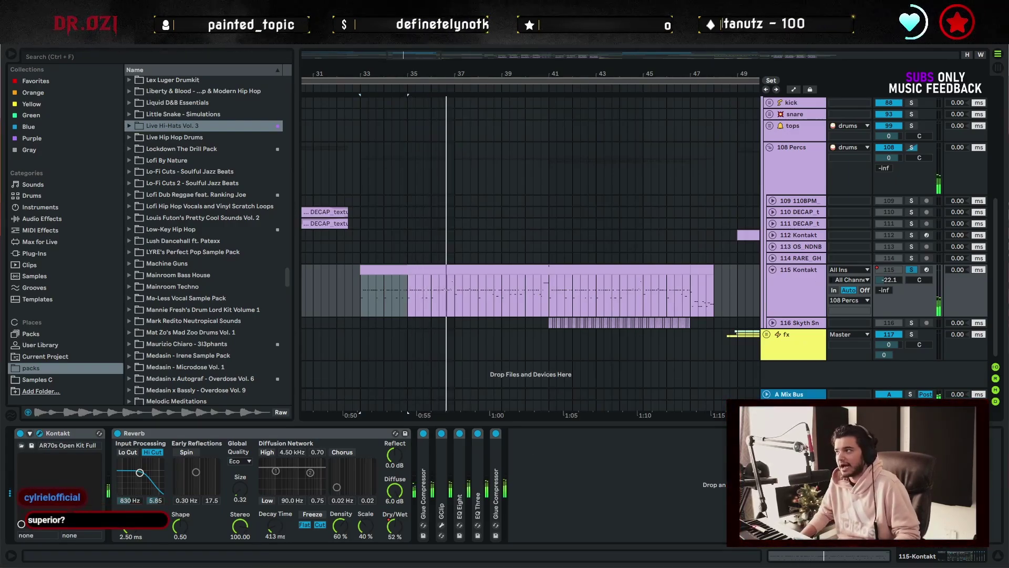
{"action": "key", "text": "ctrl+alt+p"}
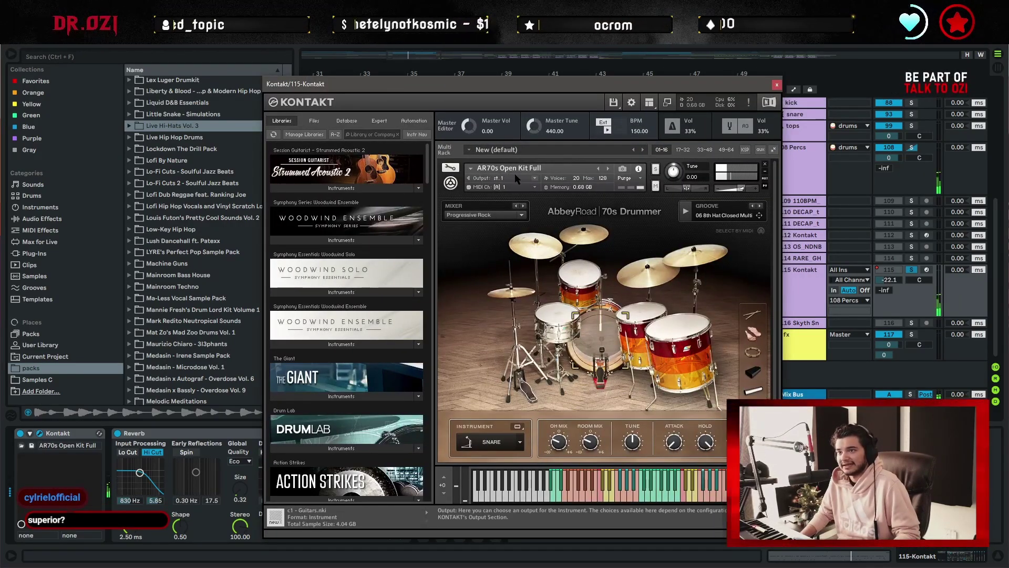
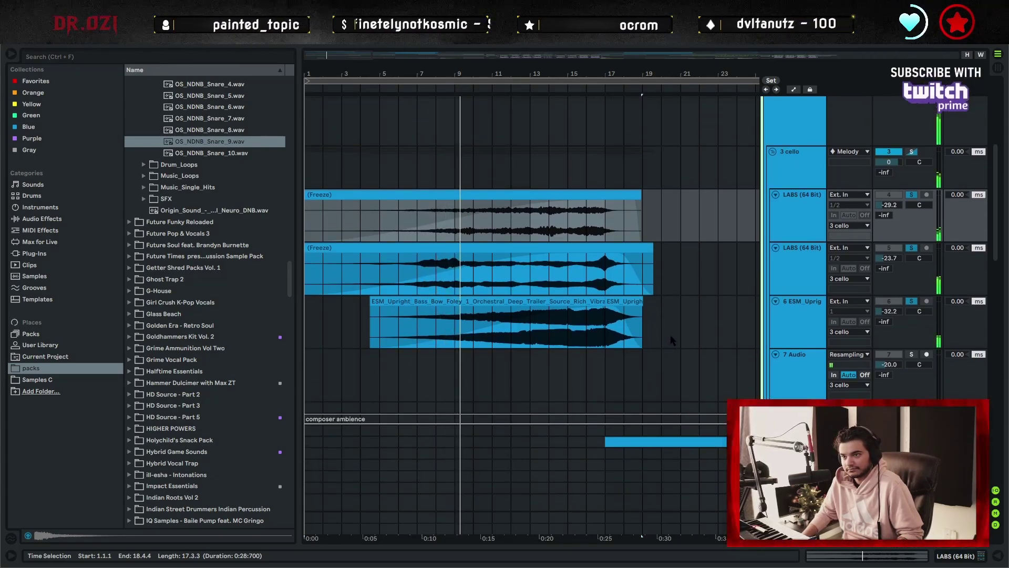
Place the insert marker at 15.1.1 in the Intro Pad clip while its track 35 plays soloed.
{"action": "scroll", "coordinate": [670, 334], "scroll_direction": "down", "scroll_amount": 1}
{"action": "scroll", "coordinate": [671, 335], "scroll_direction": "up", "scroll_amount": 1}
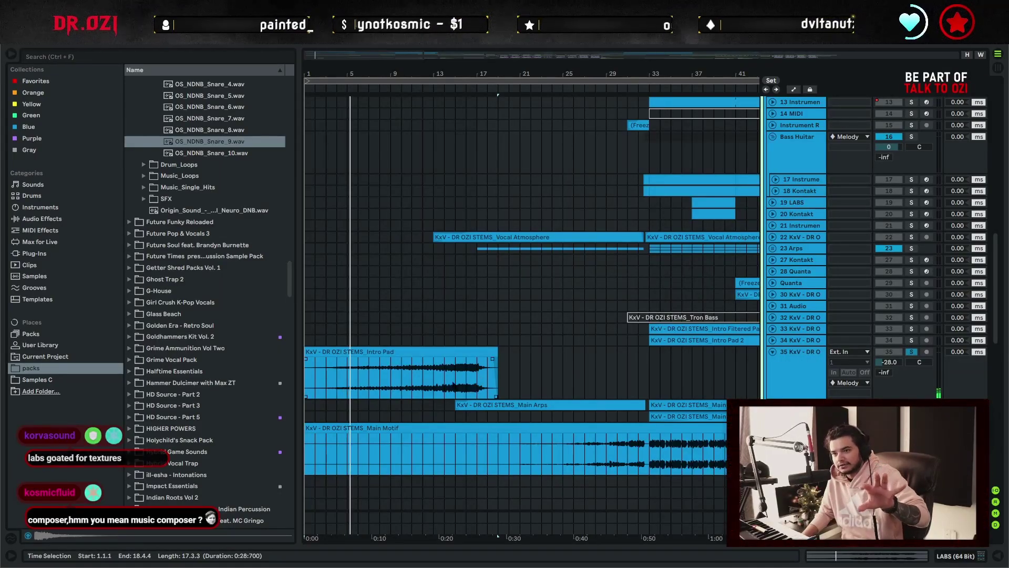
{"action": "left_click", "coordinate": [455, 382]}
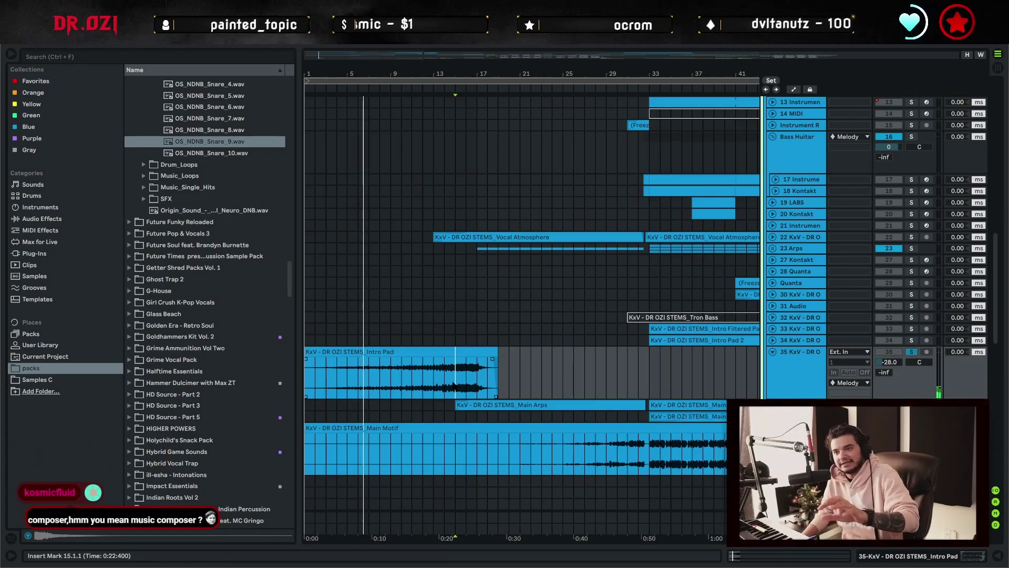
Listen through the soloed intro layers, from the Intro Pad and the cello group to the 11 Kontakt track.
{"action": "scroll", "coordinate": [536, 391], "scroll_direction": "up", "scroll_amount": 2}
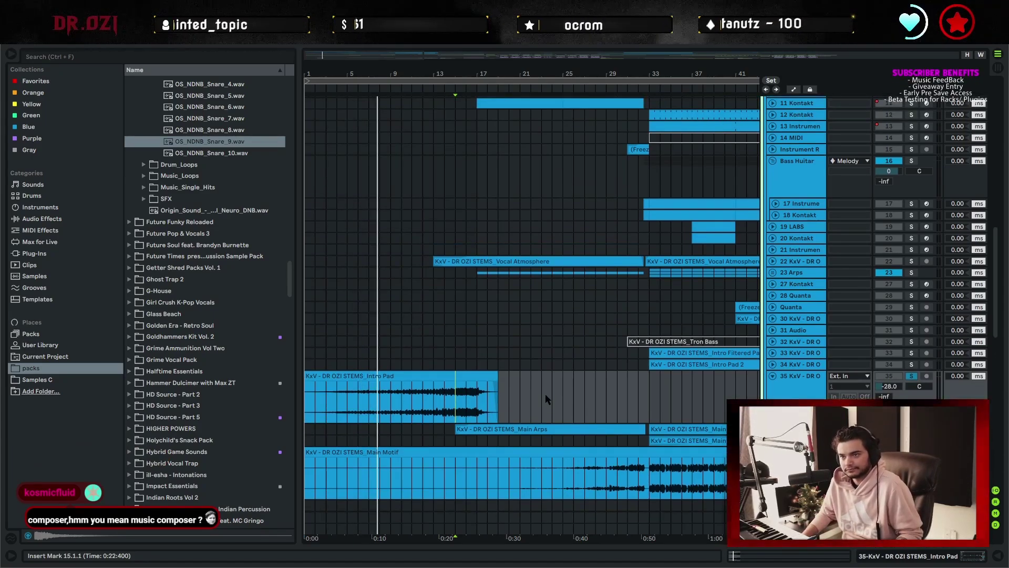
{"action": "scroll", "coordinate": [490, 395], "scroll_direction": "down", "scroll_amount": 3}
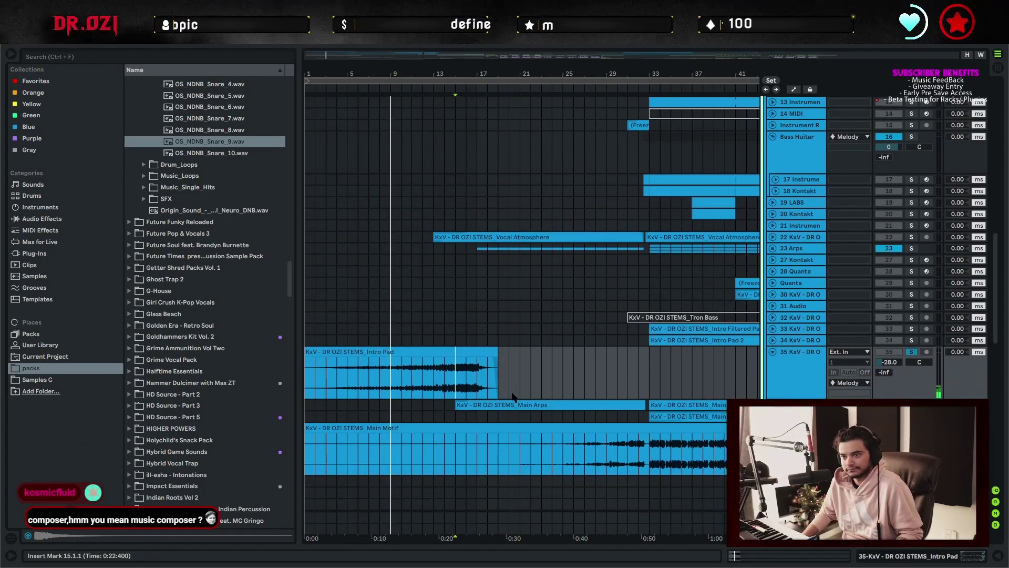
{"action": "scroll", "coordinate": [312, 379], "scroll_direction": "up", "scroll_amount": 10}
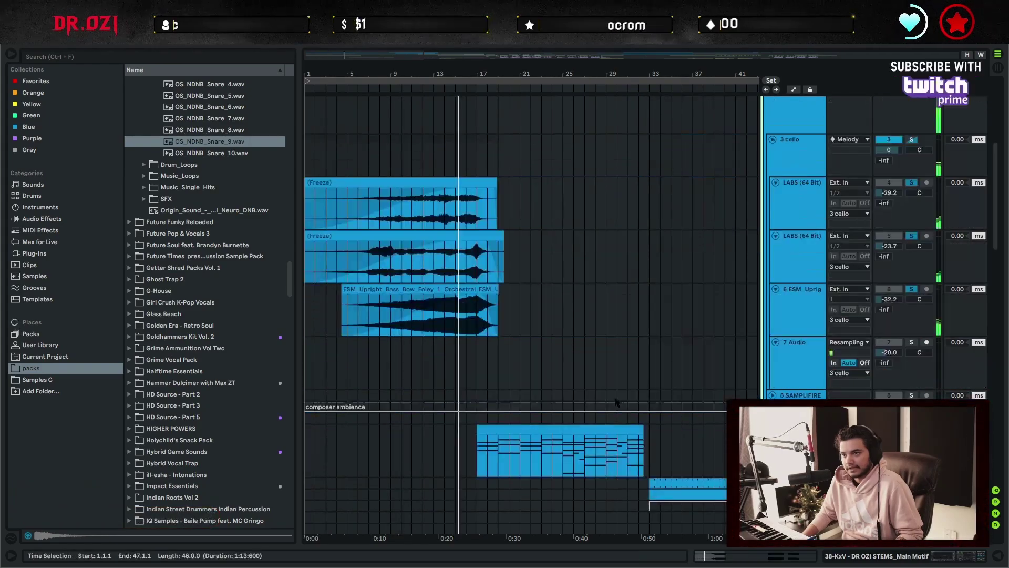
{"action": "scroll", "coordinate": [618, 369], "scroll_direction": "down", "scroll_amount": 2}
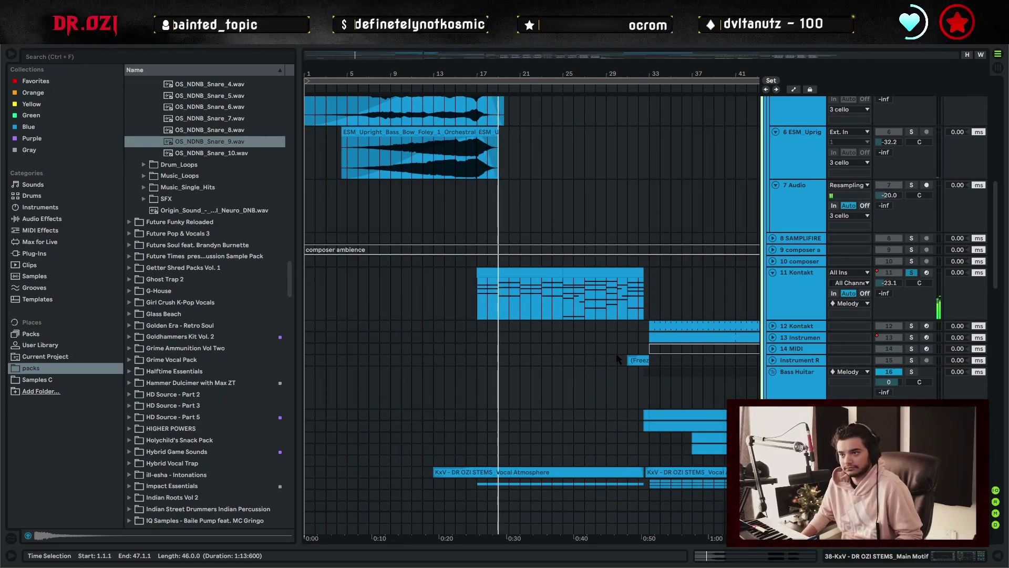
{"action": "scroll", "coordinate": [604, 381], "scroll_direction": "down", "scroll_amount": 2}
{"action": "scroll", "coordinate": [622, 360], "scroll_direction": "down", "scroll_amount": 1}
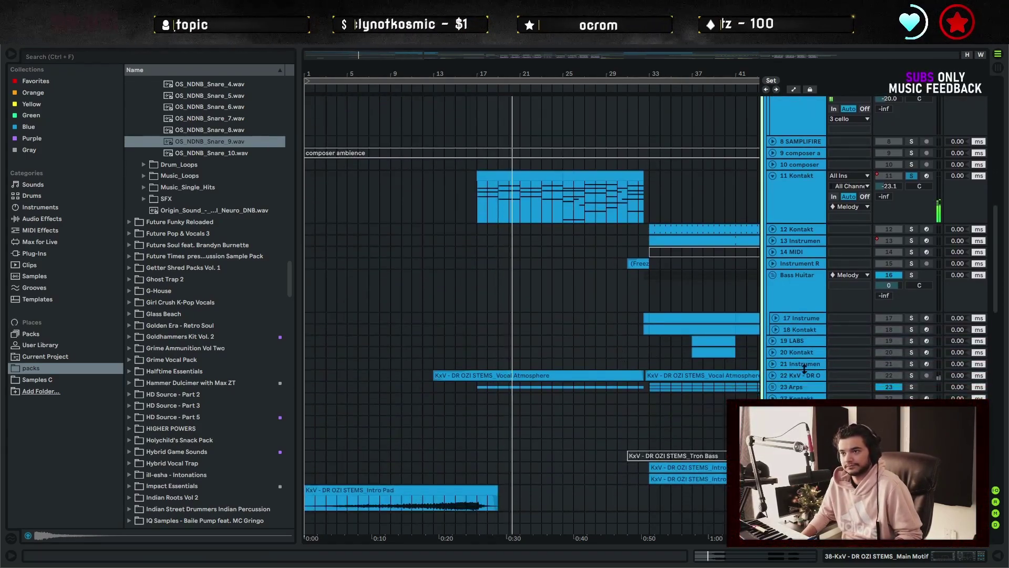
Unfold and solo the 22 Vocal Atmosphere track, and play it from 17.1.1.
{"action": "left_click", "coordinate": [772, 377]}
{"action": "scroll", "coordinate": [568, 402], "scroll_direction": "down", "scroll_amount": 2}
{"action": "left_click", "coordinate": [845, 341]}
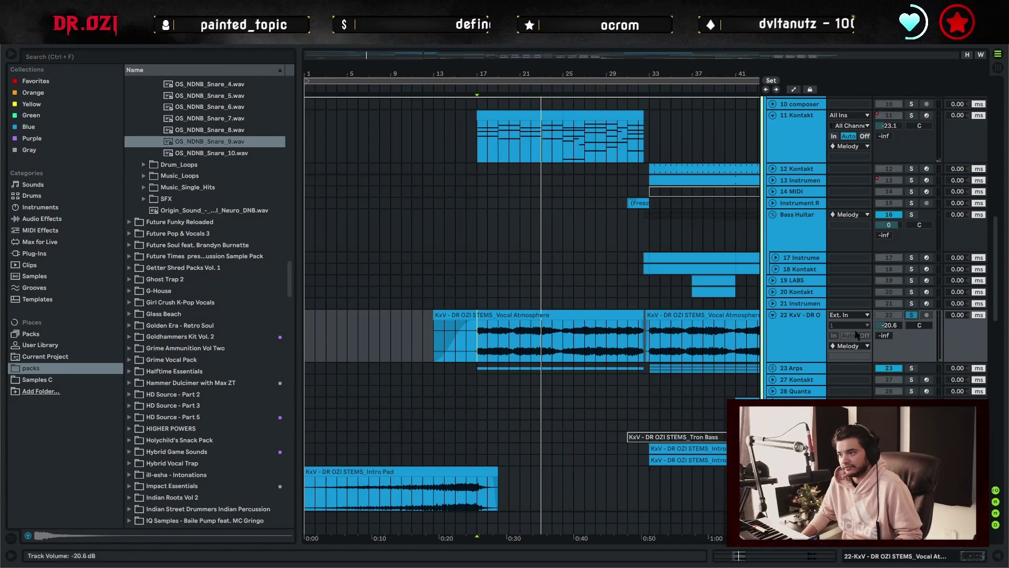
{"action": "left_click_drag", "start_coordinate": [634, 324], "coordinate": [568, 294]}
{"action": "scroll", "coordinate": [556, 292], "scroll_direction": "down", "scroll_amount": 3}
{"action": "mouse_move", "coordinate": [534, 329]}
{"action": "left_mouse_down"}
{"action": "mouse_move", "coordinate": [649, 320]}
{"action": "mouse_move", "coordinate": [534, 321]}
{"action": "left_mouse_up"}
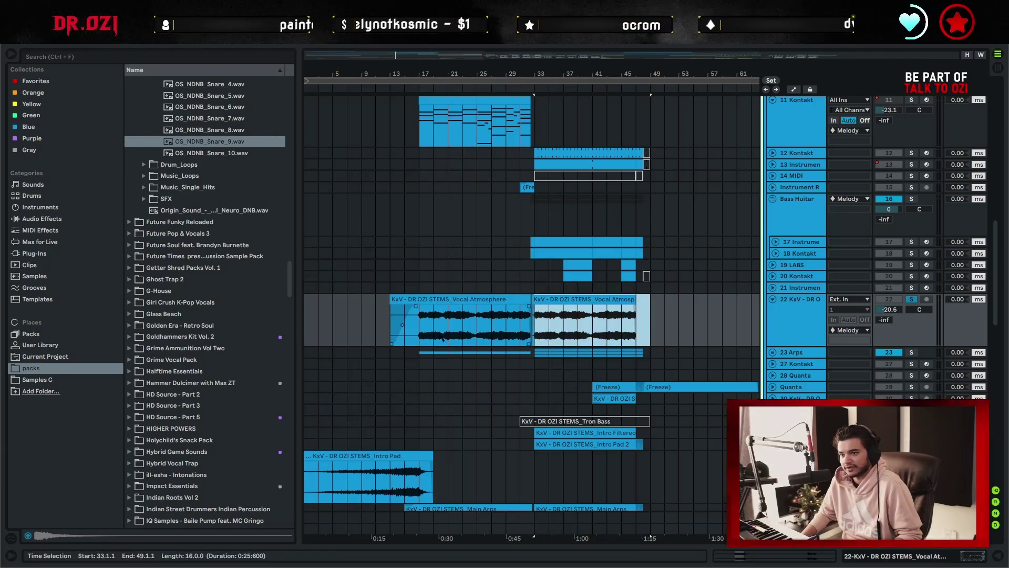
{"action": "left_click", "coordinate": [420, 337]}
{"action": "left_click_drag", "start_coordinate": [444, 78], "coordinate": [470, 126]}
{"action": "key", "text": "space"}
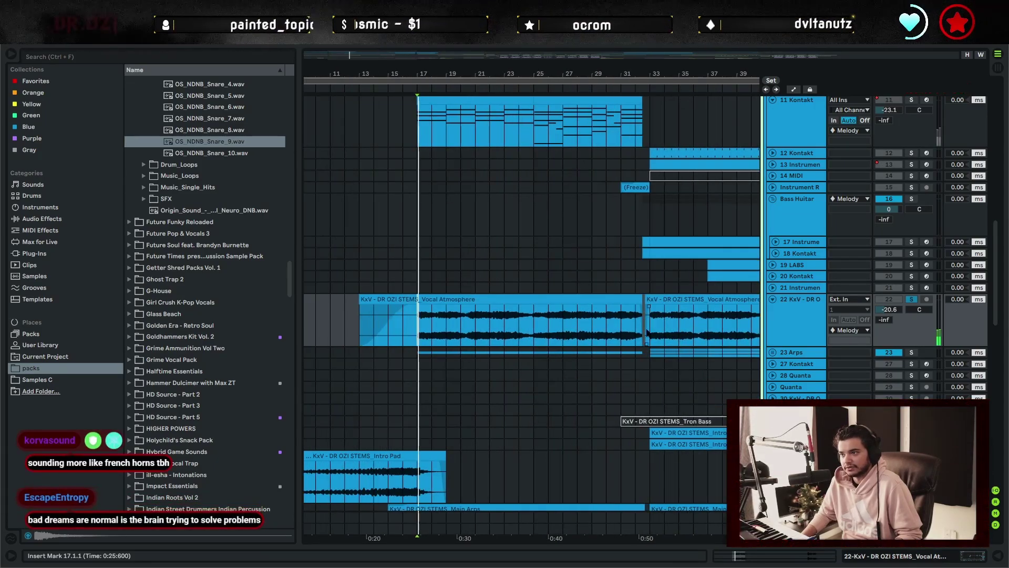
{"action": "key", "text": "space"}
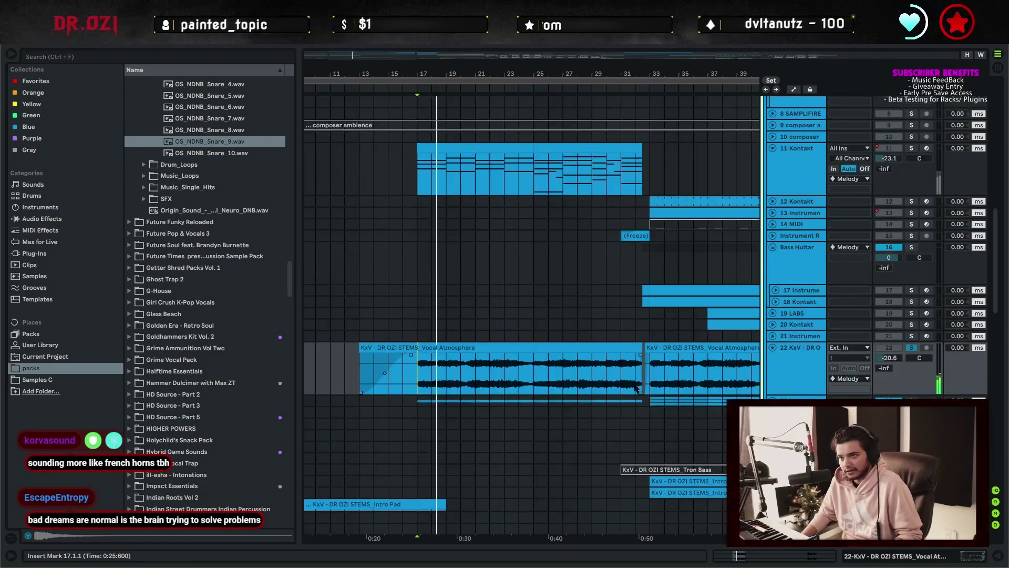
Examine the Vocal Atmosphere clip's warp and pitch settings, and play it together with the soloed 11 Kontakt track.
{"action": "double_click", "coordinate": [502, 332]}
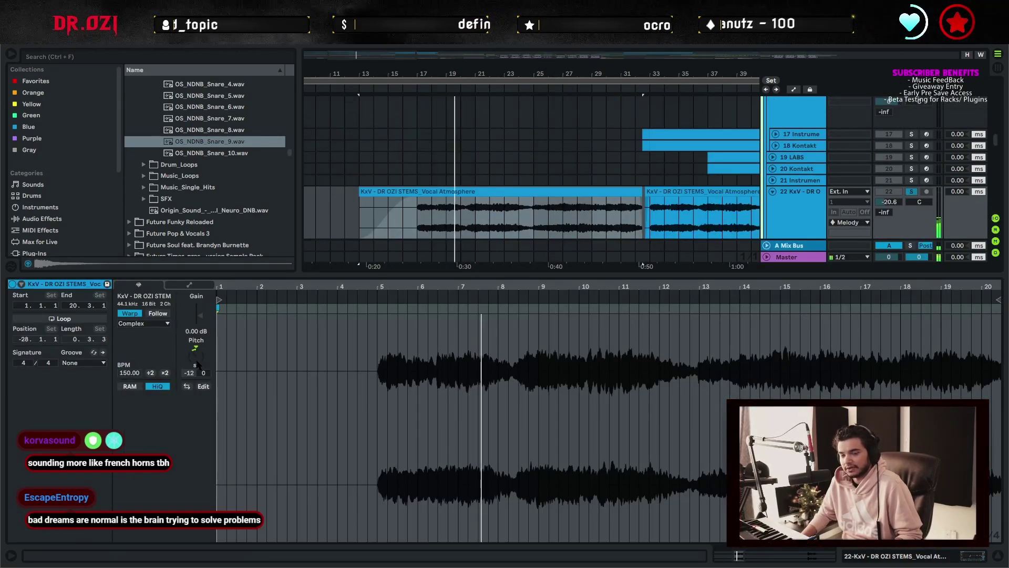
{"action": "key", "text": "ctrl+alt+l"}
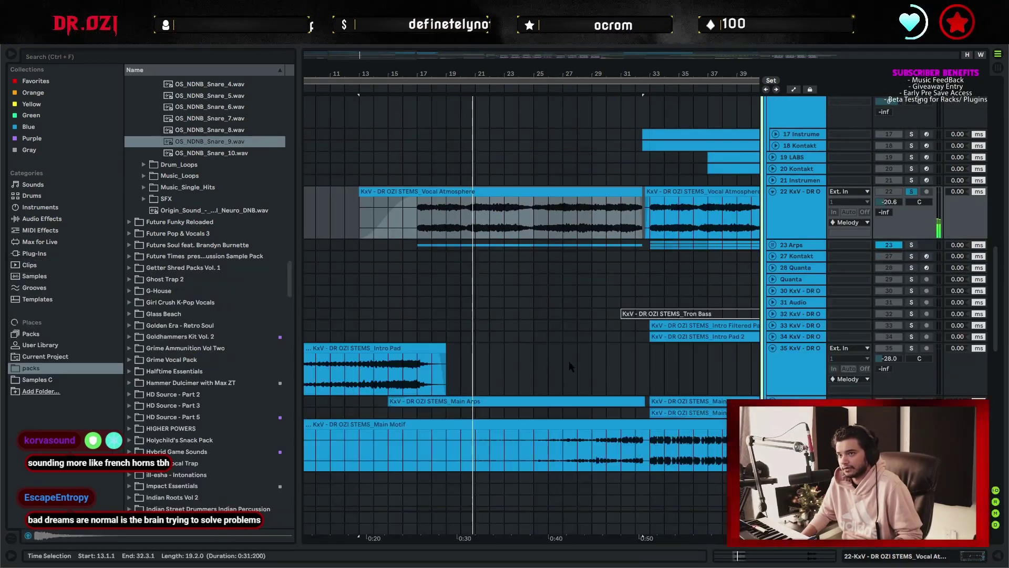
{"action": "scroll", "coordinate": [571, 366], "scroll_direction": "up", "scroll_amount": 5}
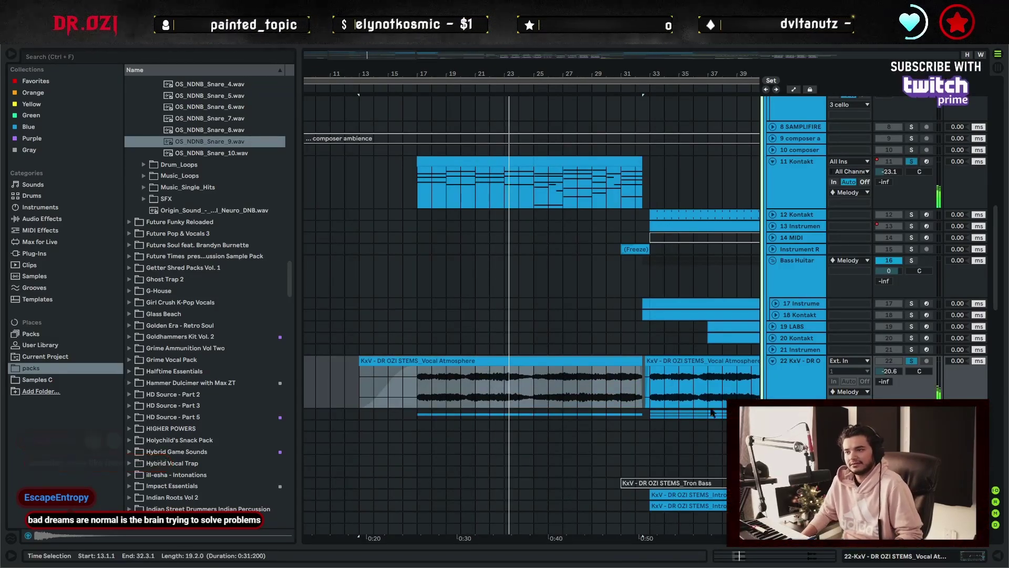
Unfold the 25 Kontakt track in the 23 Arps group and play it soloed from 17.1.1.
{"action": "scroll", "coordinate": [780, 364], "scroll_direction": "down", "scroll_amount": 3}
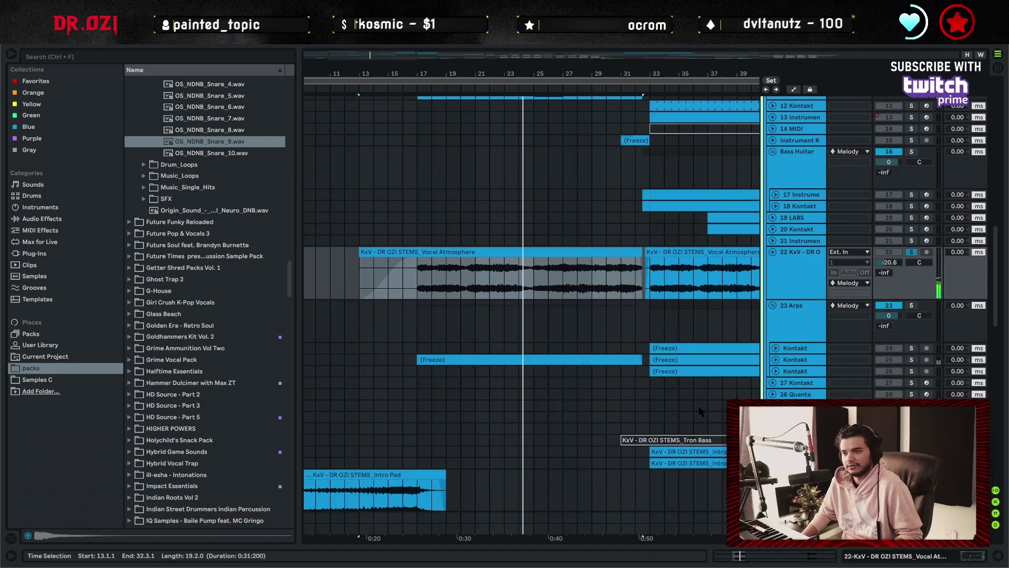
{"action": "left_click", "coordinate": [776, 360]}
{"action": "scroll", "coordinate": [777, 363], "scroll_direction": "down", "scroll_amount": 1}
{"action": "left_click", "coordinate": [417, 362]}
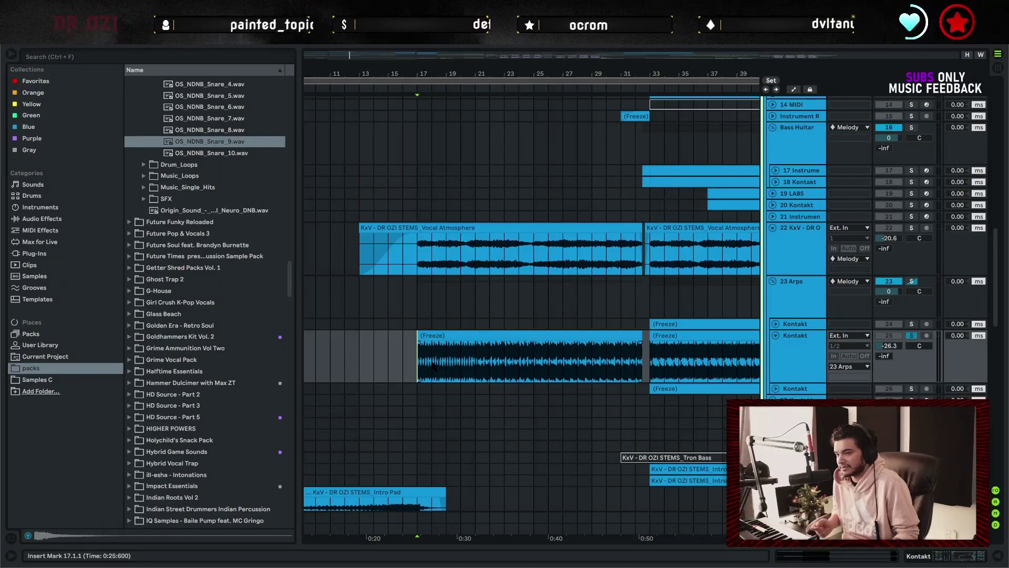
{"action": "key", "text": "space"}
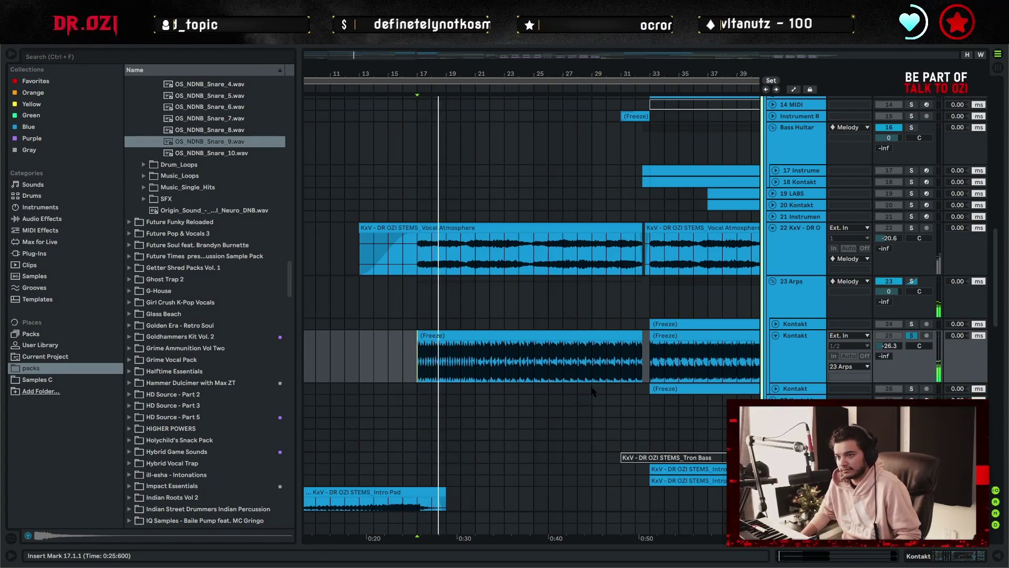
{"action": "double_click", "coordinate": [547, 336]}
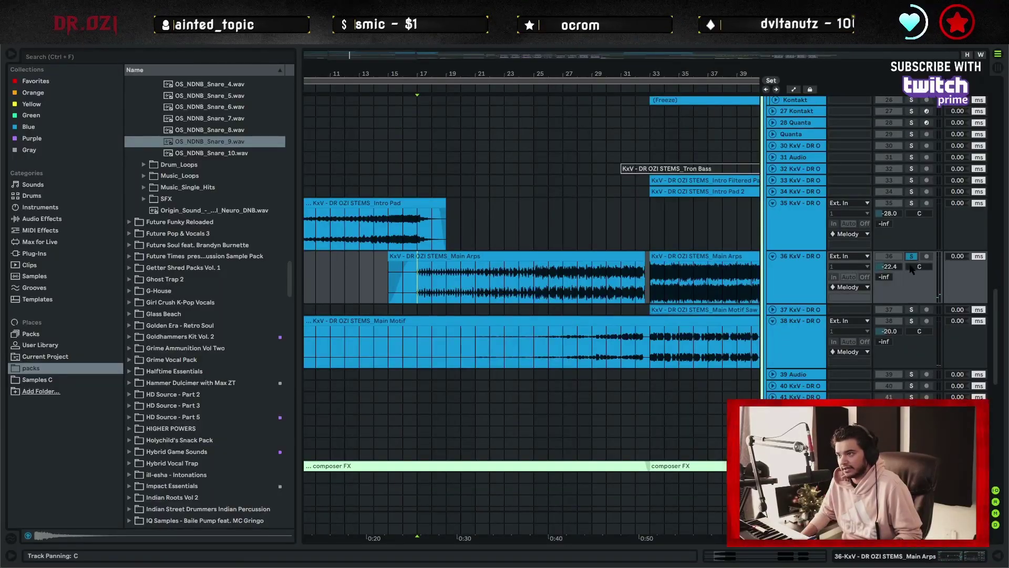
Play the soloed 36 Main Arps track from 17.1.1 with the other intro layers, and fold the melody tracks.
{"action": "scroll", "coordinate": [601, 363], "scroll_direction": "up", "scroll_amount": 2}
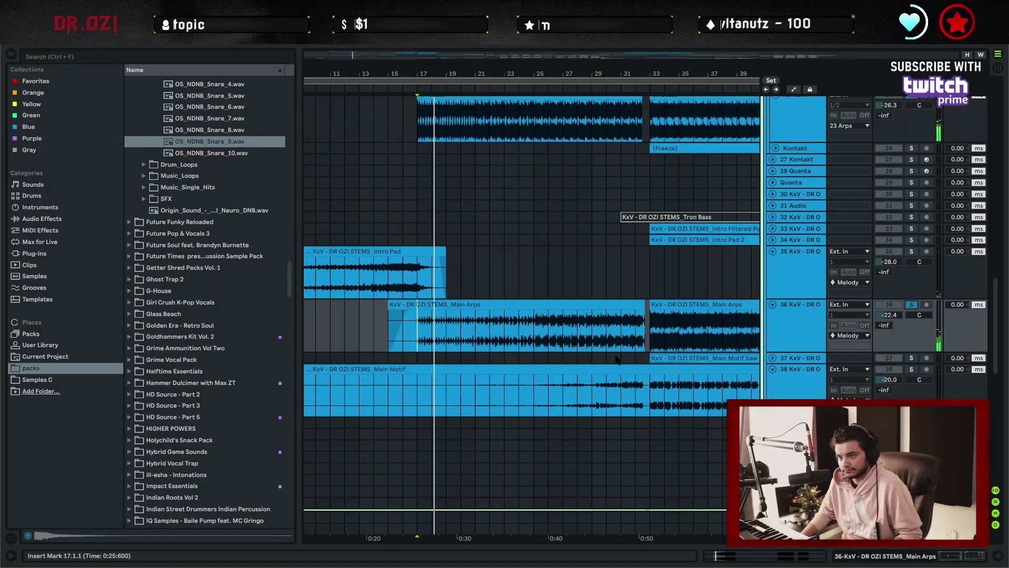
{"action": "scroll", "coordinate": [616, 359], "scroll_direction": "down", "scroll_amount": 5}
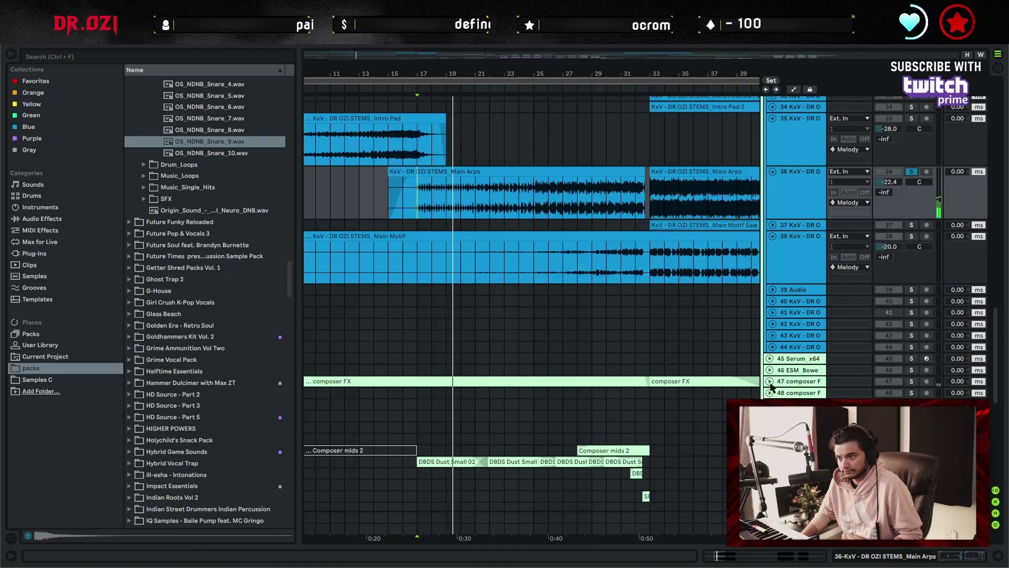
{"action": "scroll", "coordinate": [638, 376], "scroll_direction": "up", "scroll_amount": 2}
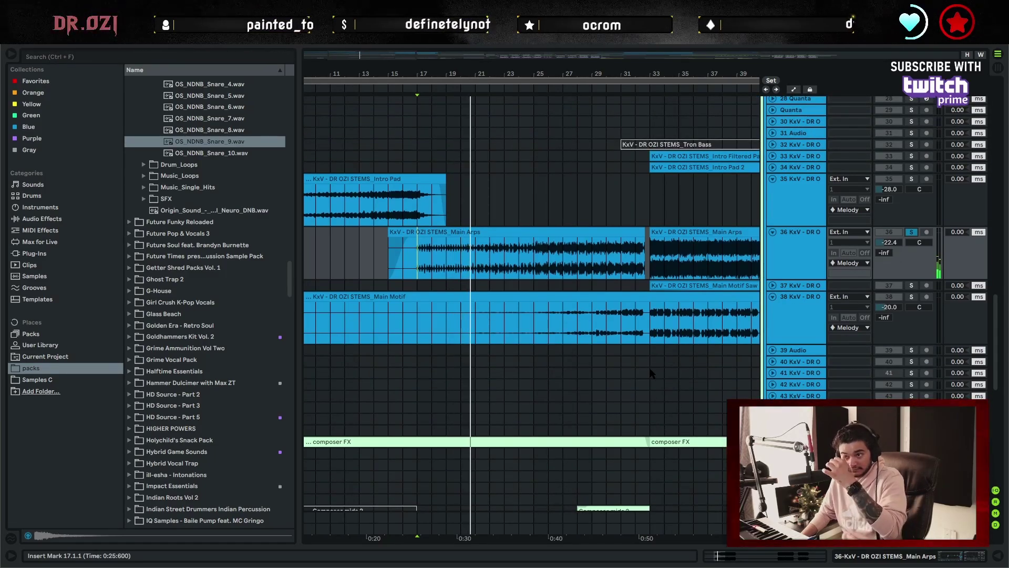
{"action": "scroll", "coordinate": [648, 368], "scroll_direction": "up", "scroll_amount": 5}
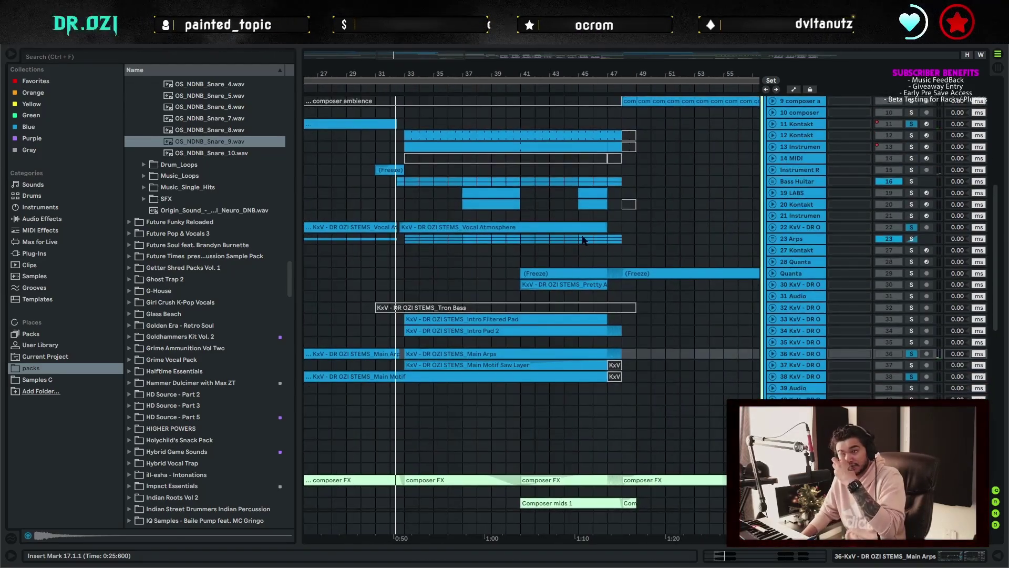
{"action": "scroll", "coordinate": [582, 240], "scroll_direction": "up", "scroll_amount": 4}
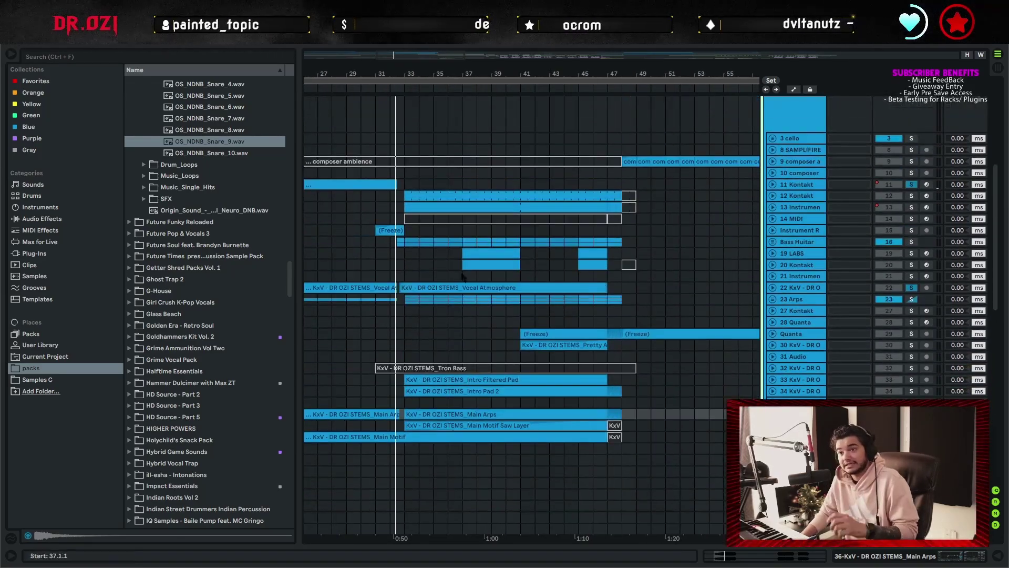
Select the Melody group's section from bar 33 to bar 49 and look over its layers.
{"action": "scroll", "coordinate": [525, 157], "scroll_direction": "left", "scroll_amount": 5}
{"action": "left_click_drag", "start_coordinate": [524, 72], "coordinate": [525, 45]}
{"action": "left_click_drag", "start_coordinate": [427, 138], "coordinate": [655, 153]}
{"action": "left_click_drag", "start_coordinate": [678, 71], "coordinate": [678, 105]}
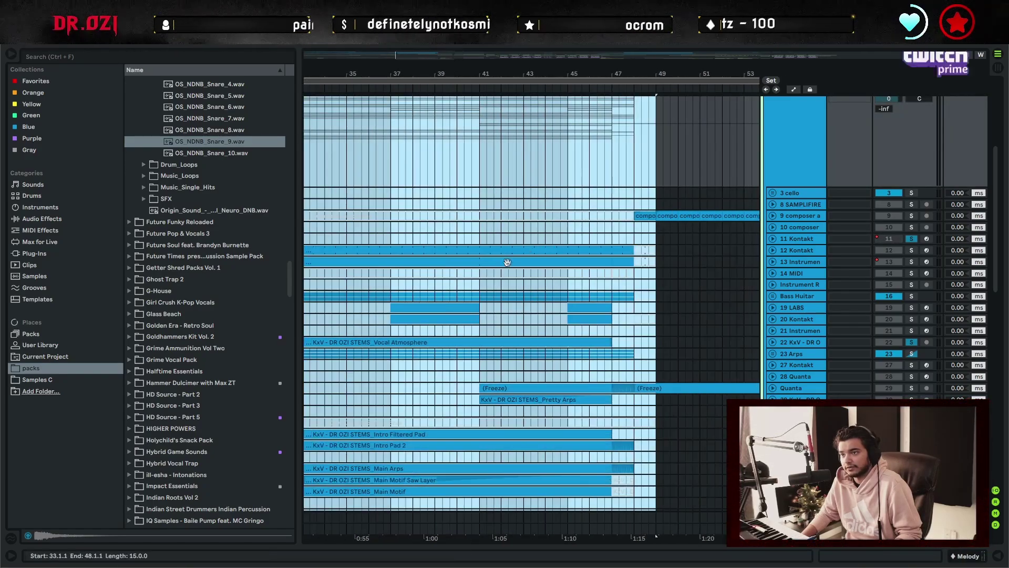
{"action": "scroll", "coordinate": [506, 261], "scroll_direction": "down", "scroll_amount": 1}
{"action": "left_click_drag", "start_coordinate": [494, 68], "coordinate": [609, 42]}
{"action": "scroll", "coordinate": [599, 232], "scroll_direction": "down", "scroll_amount": 4}
{"action": "scroll", "coordinate": [607, 249], "scroll_direction": "up", "scroll_amount": 2}
Unfold and solo the 12 Kontakt track, and play it from 33.1.1.
{"action": "left_click", "coordinate": [795, 214]}
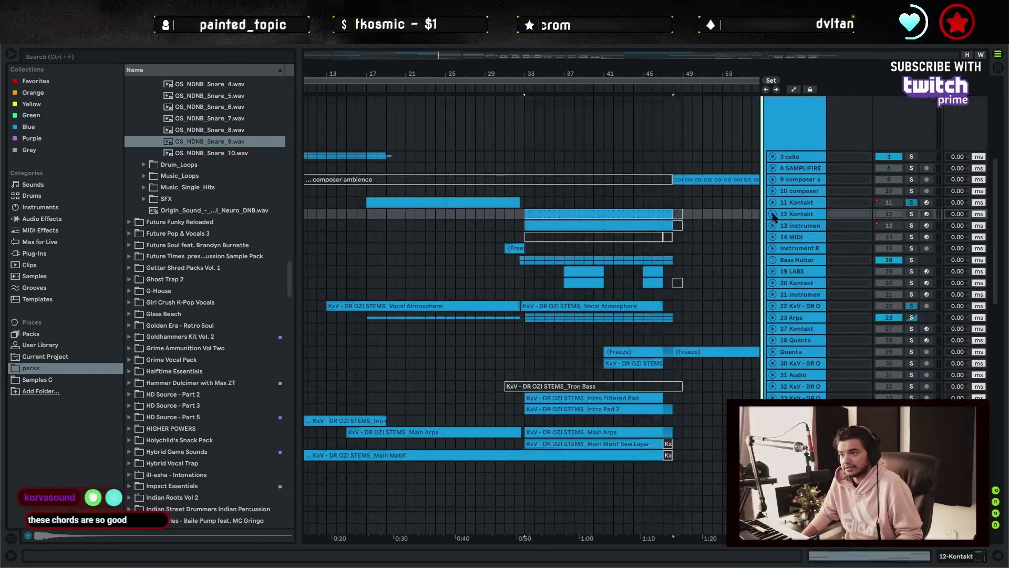
{"action": "left_click", "coordinate": [766, 225]}
{"action": "left_click", "coordinate": [782, 214]}
{"action": "left_click", "coordinate": [772, 214]}
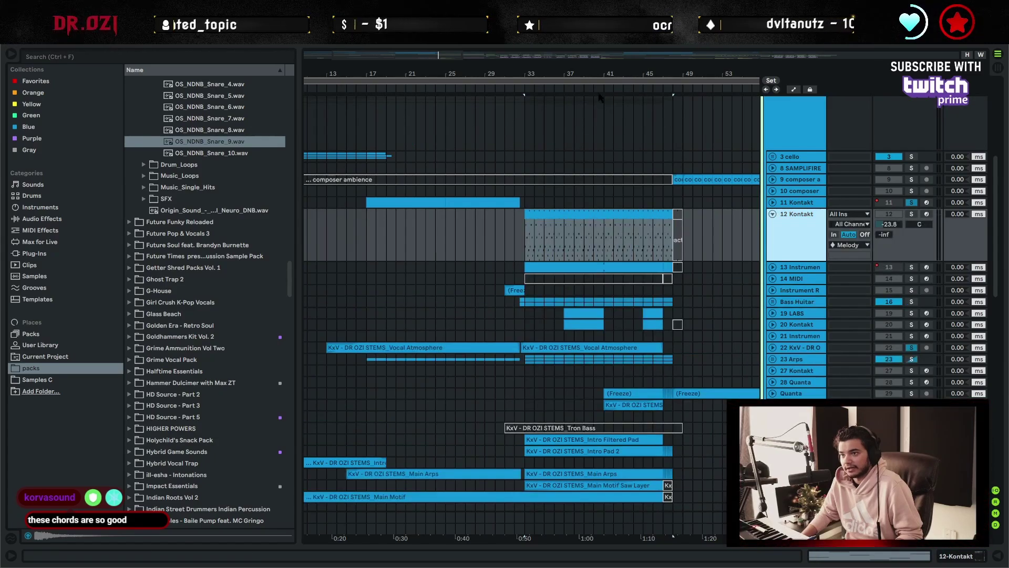
{"action": "left_click_drag", "start_coordinate": [613, 77], "coordinate": [613, 118]}
{"action": "left_click", "coordinate": [521, 218]}
{"action": "left_click", "coordinate": [912, 214]}
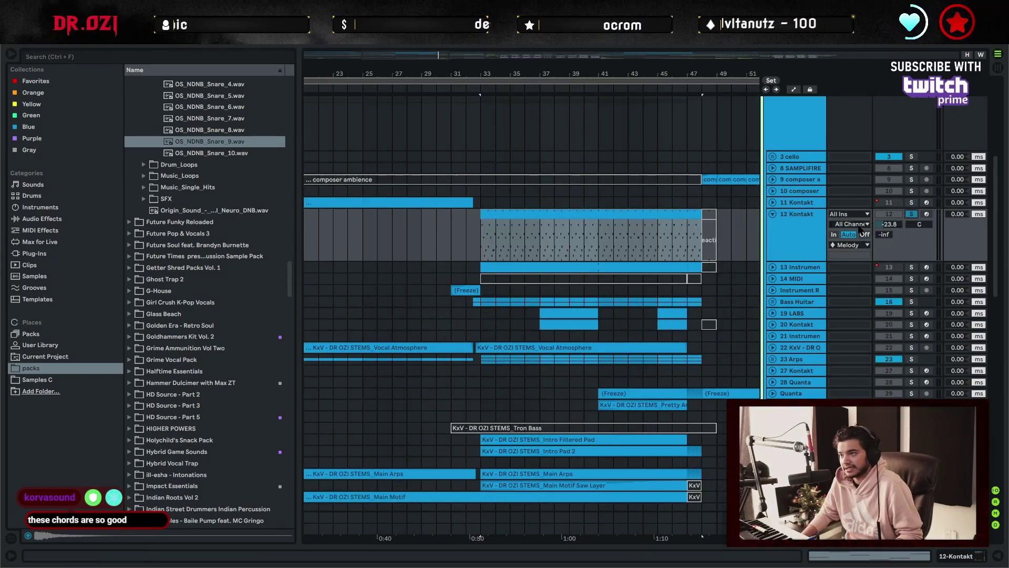
{"action": "left_click", "coordinate": [679, 260]}
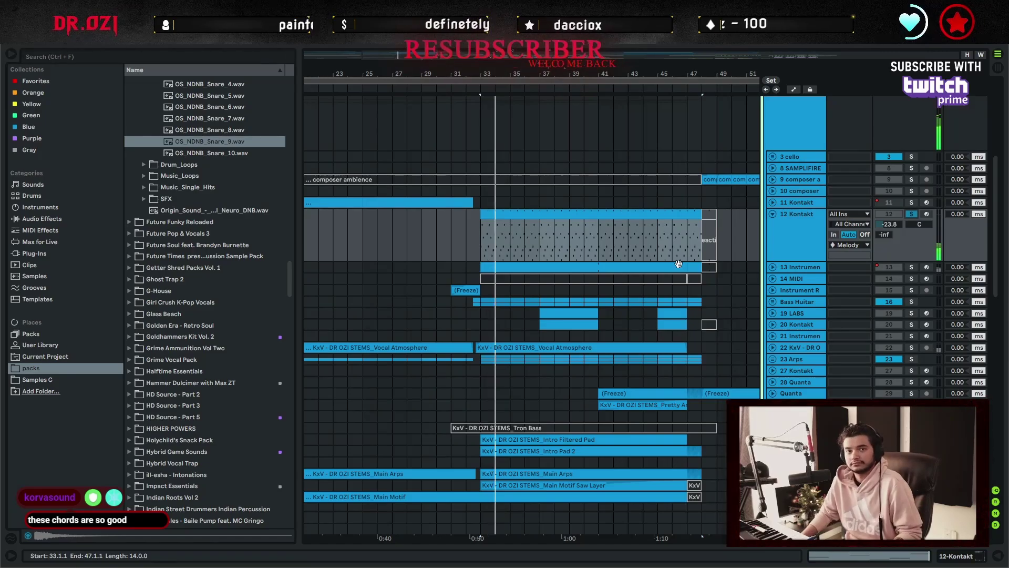
Select 33.1.1 to 49.1.1 on the 12 Kontakt track and loop that range.
{"action": "left_click_drag", "start_coordinate": [692, 240], "coordinate": [598, 225]}
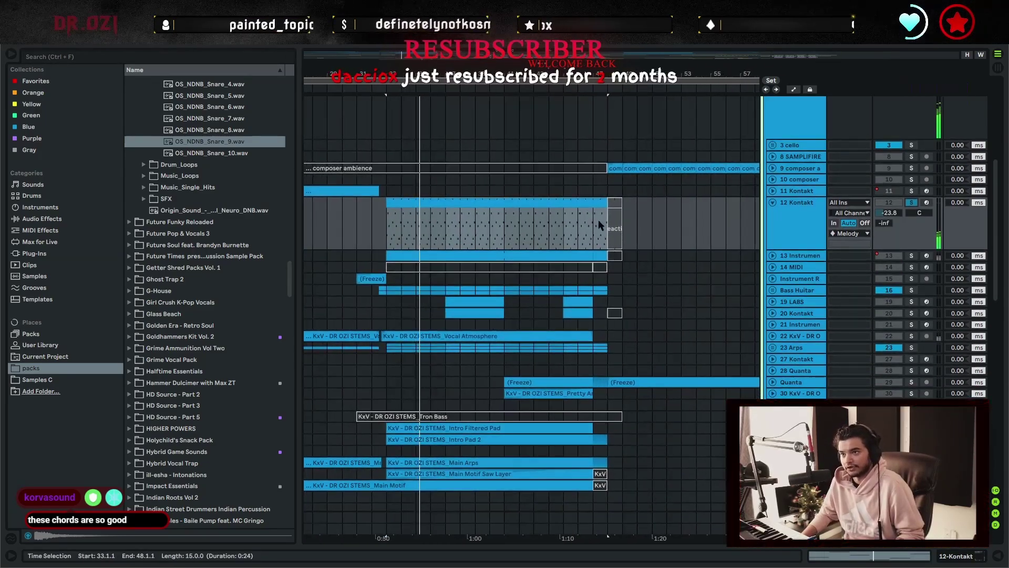
{"action": "key", "text": "shift+Right"}
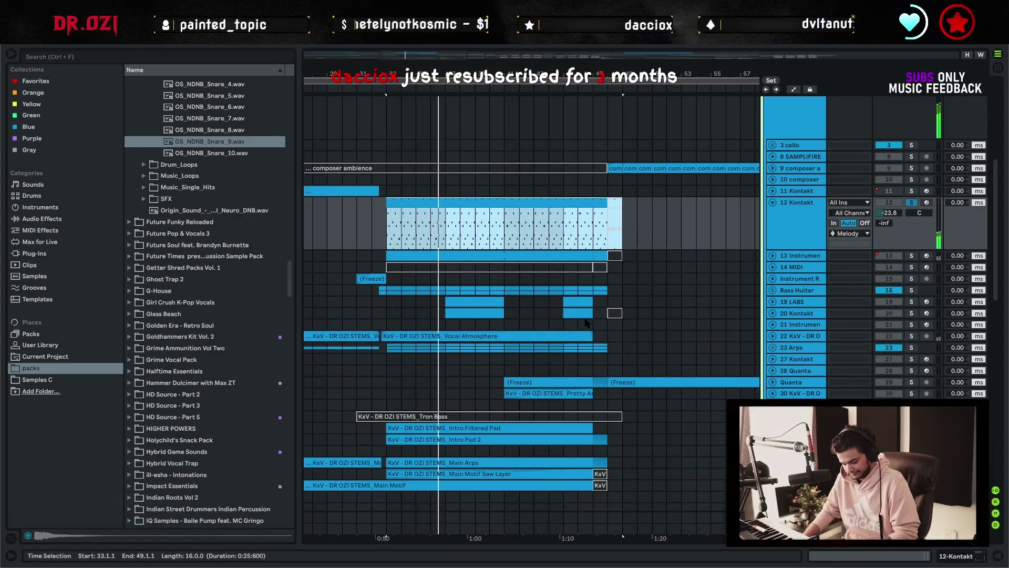
{"action": "key", "text": "ctrl+l"}
Unfold the 13 Instrument track, the 23 Arps group and its three Kontakt tracks to show their clips.
{"action": "scroll", "coordinate": [683, 321], "scroll_direction": "down", "scroll_amount": 2}
{"action": "left_click", "coordinate": [772, 171]}
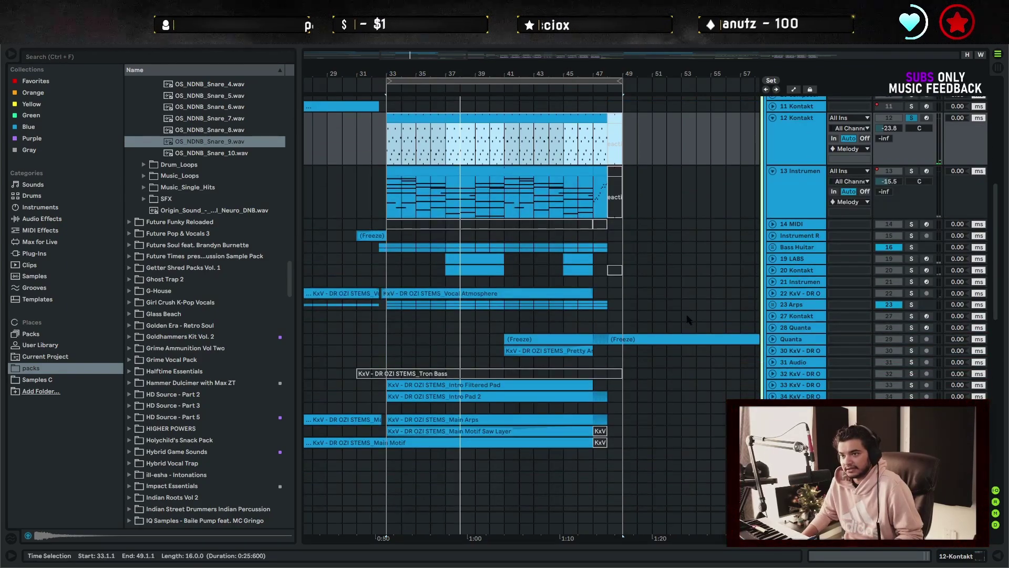
{"action": "scroll", "coordinate": [657, 310], "scroll_direction": "down", "scroll_amount": 2}
{"action": "left_click", "coordinate": [626, 302]}
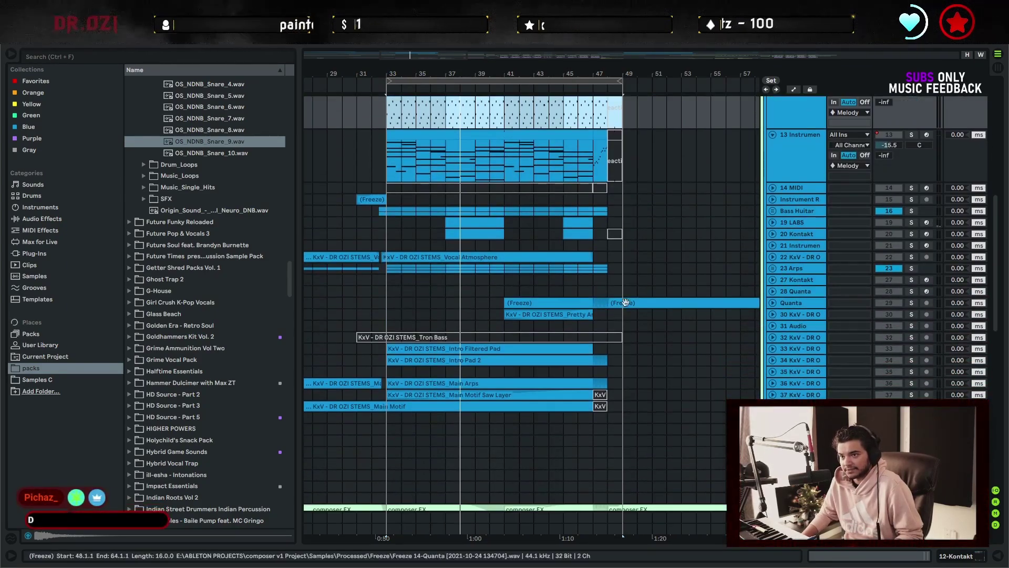
{"action": "left_click", "coordinate": [772, 269]}
{"action": "scroll", "coordinate": [550, 303], "scroll_direction": "down", "scroll_amount": 1}
{"action": "left_click", "coordinate": [775, 275]}
{"action": "scroll", "coordinate": [640, 302], "scroll_direction": "down", "scroll_amount": 1}
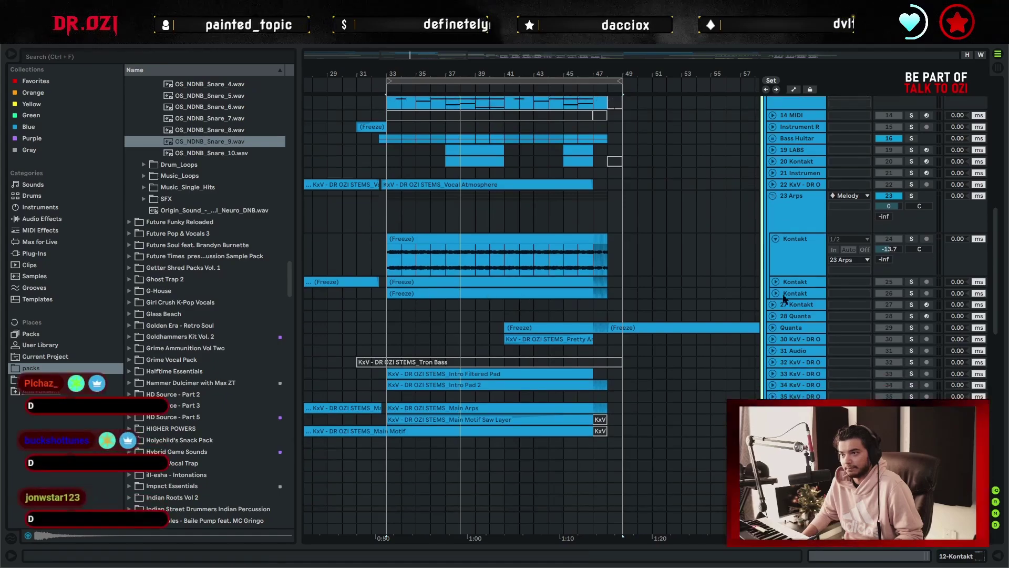
{"action": "left_click", "coordinate": [775, 282]}
{"action": "left_click", "coordinate": [774, 335]}
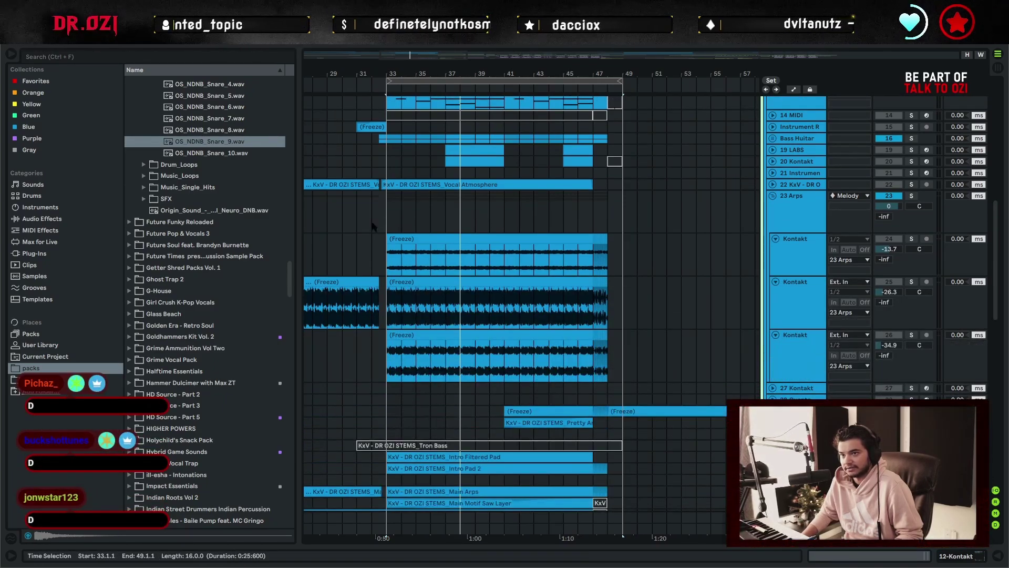
Solo the 24 Kontakt track in the Arps group, play it from 33.1.1 and open its effect chain.
{"action": "left_click", "coordinate": [373, 258]}
{"action": "scroll", "coordinate": [487, 169], "scroll_direction": "up", "scroll_amount": 3}
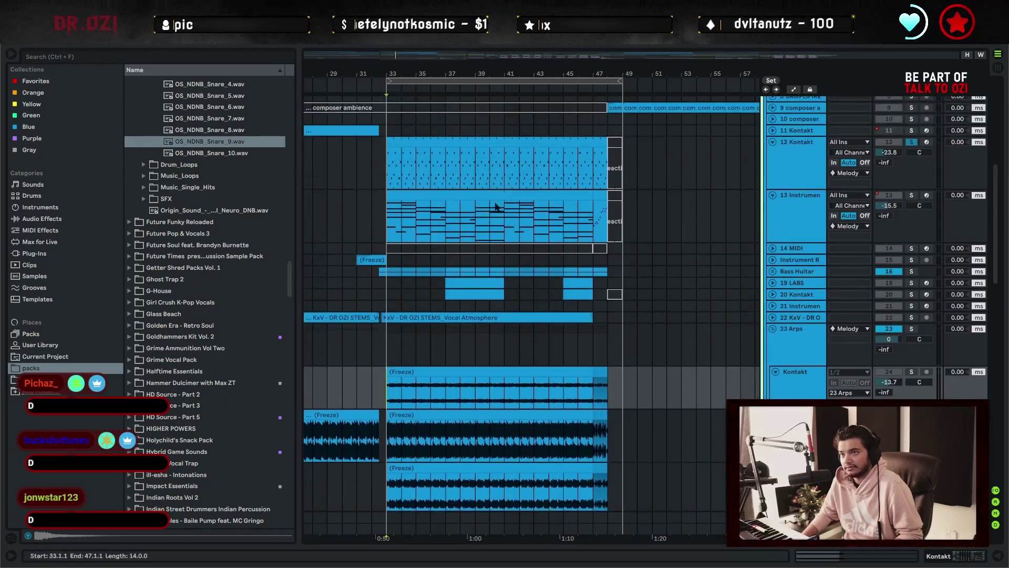
{"action": "scroll", "coordinate": [495, 207], "scroll_direction": "down", "scroll_amount": 1}
{"action": "left_click", "coordinate": [911, 312]}
{"action": "key", "text": "space"}
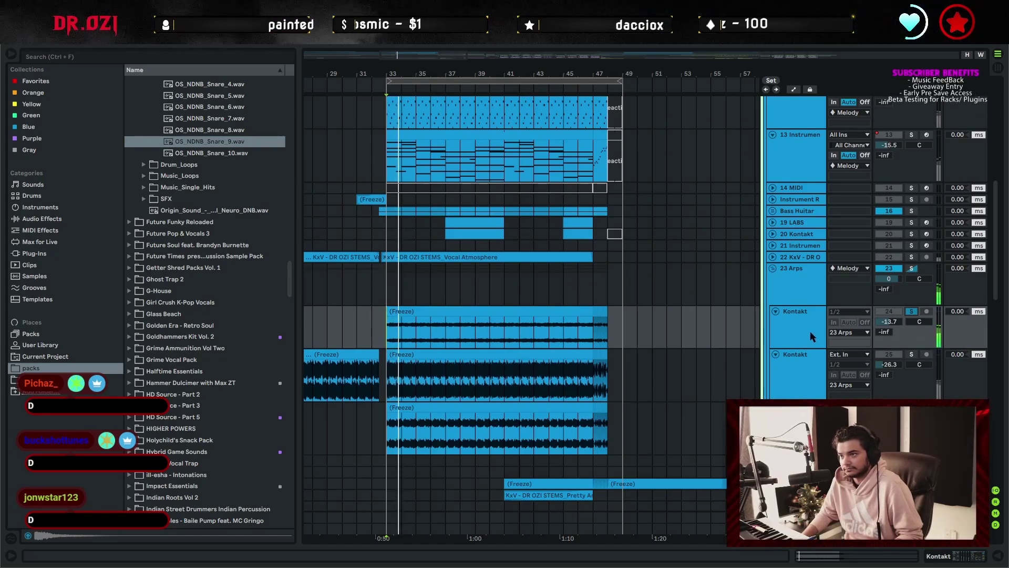
{"action": "double_click", "coordinate": [809, 331]}
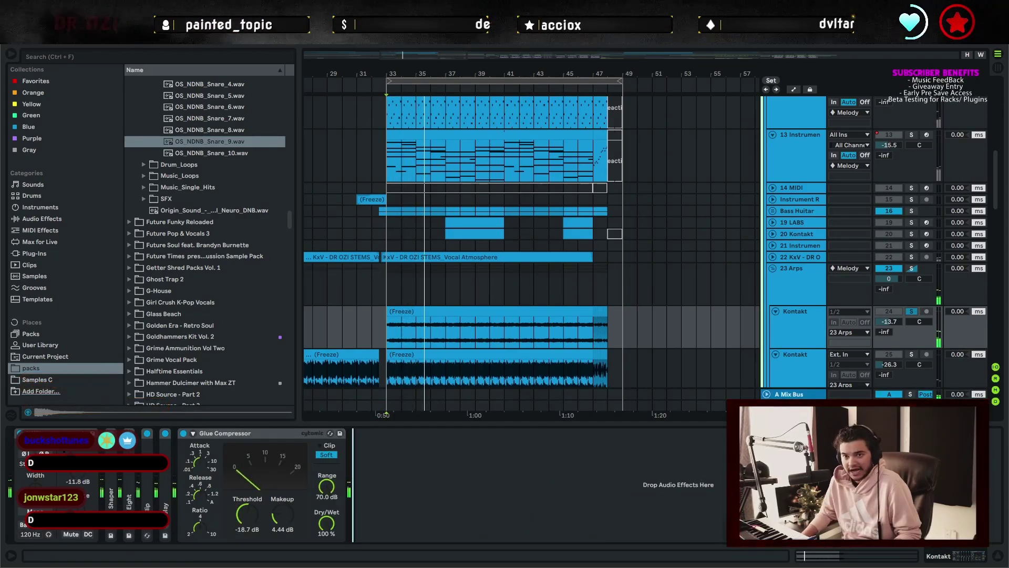
Unfold the Shaper, EQ Eight, GClip and Delay on the 24 Kontakt track to examine their settings, folding EQ Eight and GClip again.
{"action": "double_click", "coordinate": [110, 478]}
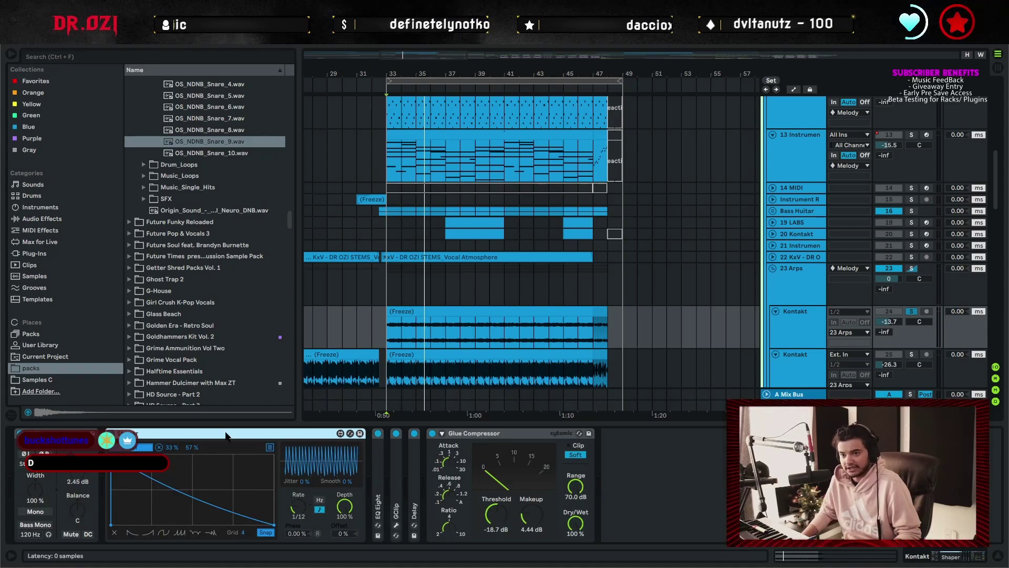
{"action": "double_click", "coordinate": [374, 456]}
{"action": "double_click", "coordinate": [670, 475]}
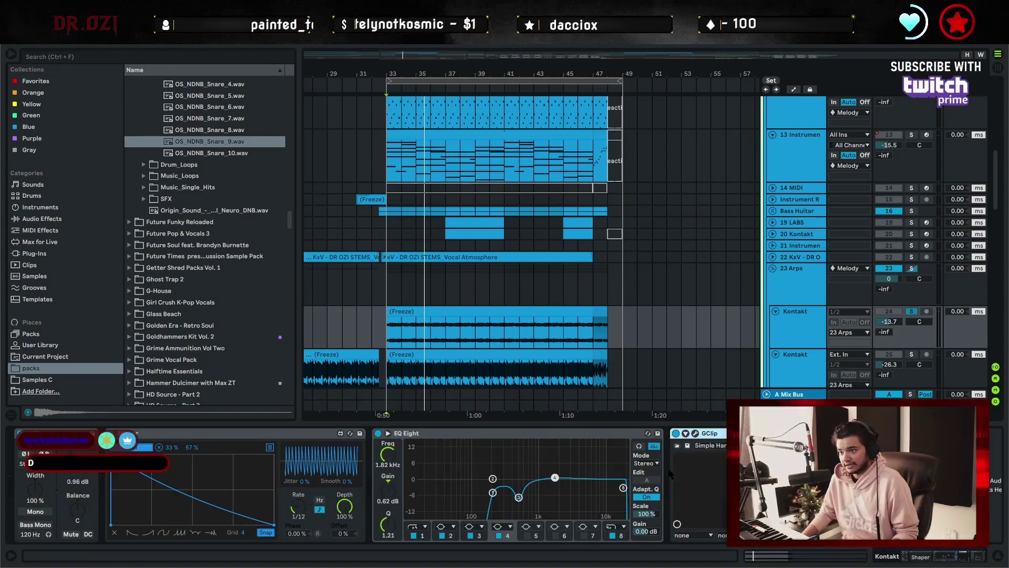
{"action": "double_click", "coordinate": [563, 434]}
{"action": "double_click", "coordinate": [478, 435]}
{"action": "left_click", "coordinate": [468, 434]}
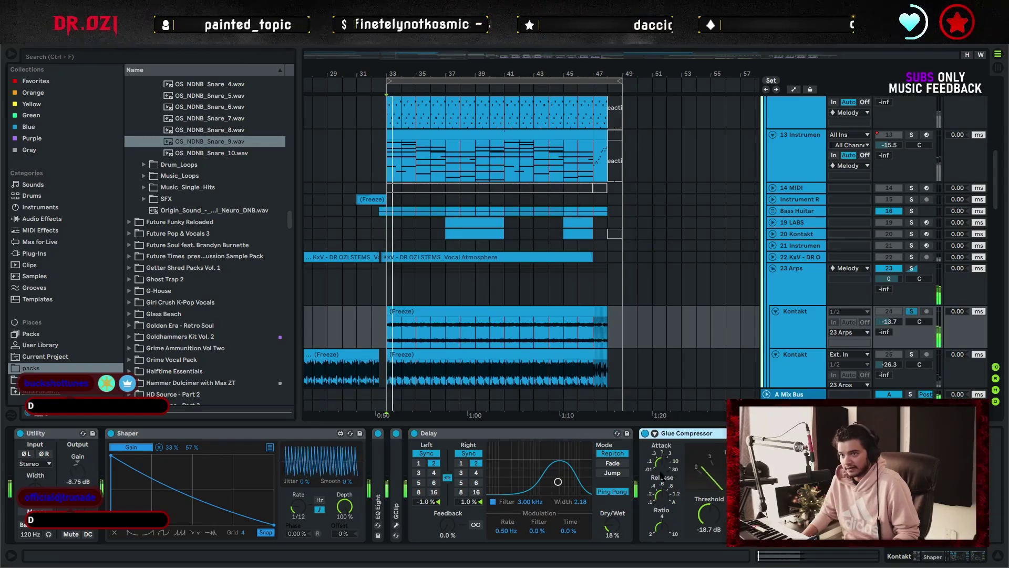
Solo the 25 Kontakt track in the Arps group, play it from 33.1.1 and open its frozen clip.
{"action": "scroll", "coordinate": [612, 282], "scroll_direction": "down", "scroll_amount": 3}
{"action": "left_click", "coordinate": [612, 283]}
{"action": "key", "text": "space"}
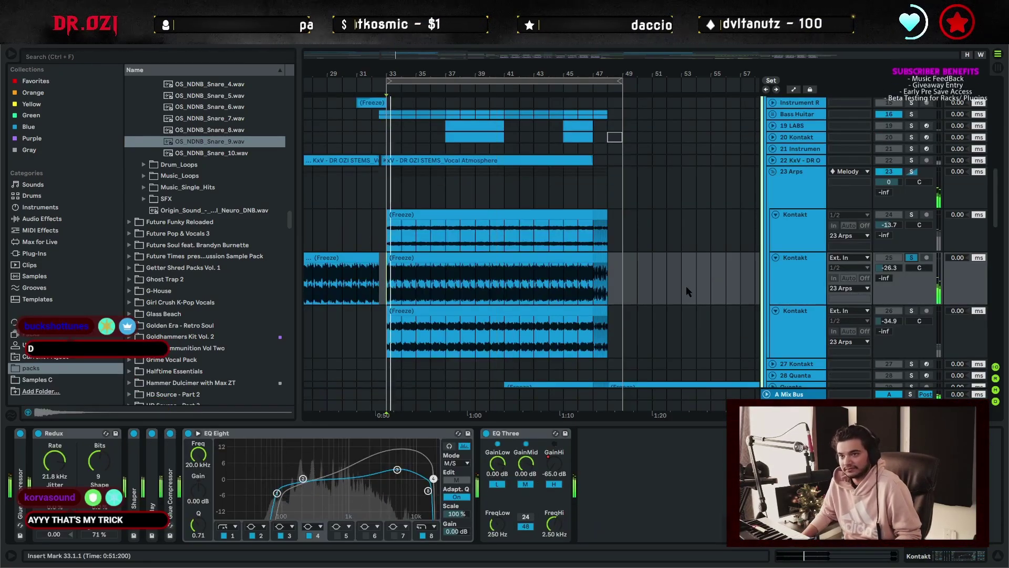
{"action": "scroll", "coordinate": [683, 291], "scroll_direction": "down", "scroll_amount": 1}
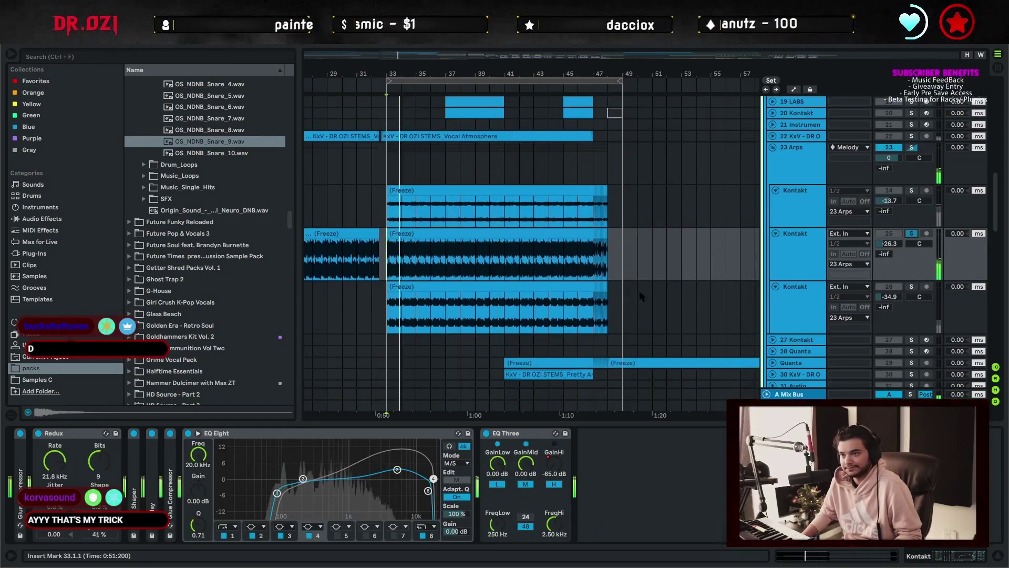
{"action": "double_click", "coordinate": [472, 234]}
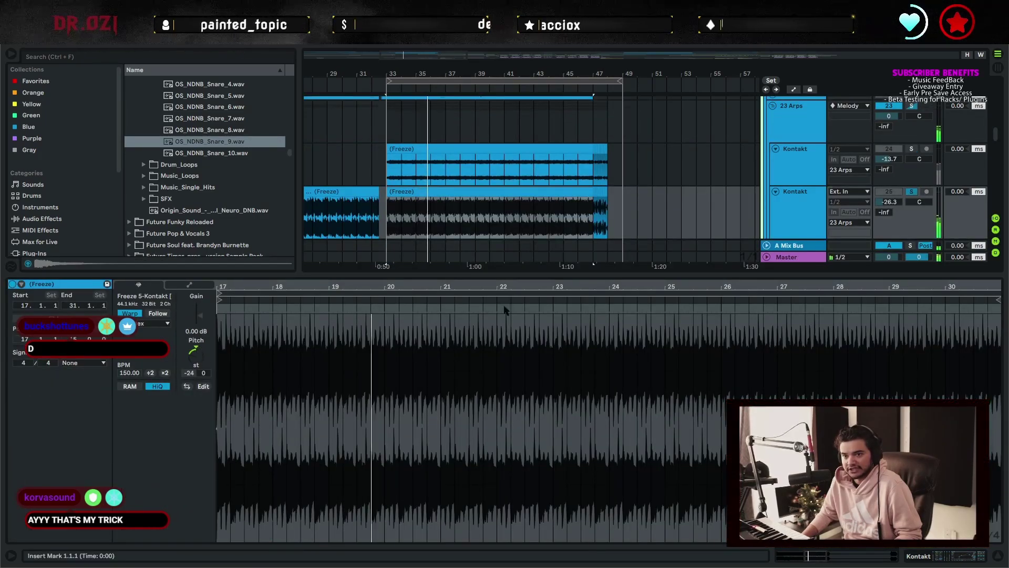
Return to the 25 Kontakt track's effect chain, inspect its Redux and fold its EQ Eight.
{"action": "key", "text": "shift+Tab"}
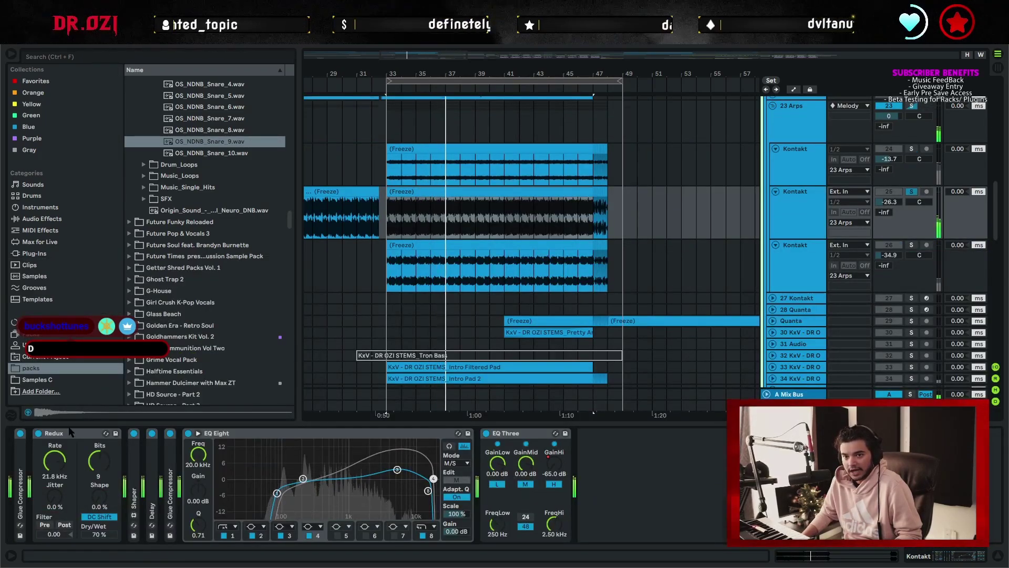
{"action": "double_click", "coordinate": [64, 432]}
{"action": "double_click", "coordinate": [38, 462]}
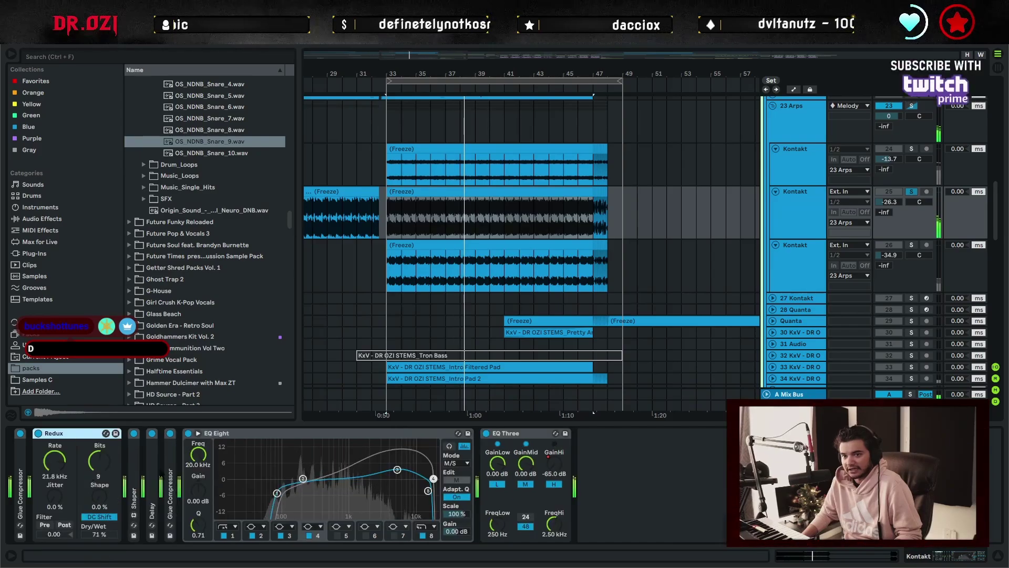
{"action": "double_click", "coordinate": [363, 433]}
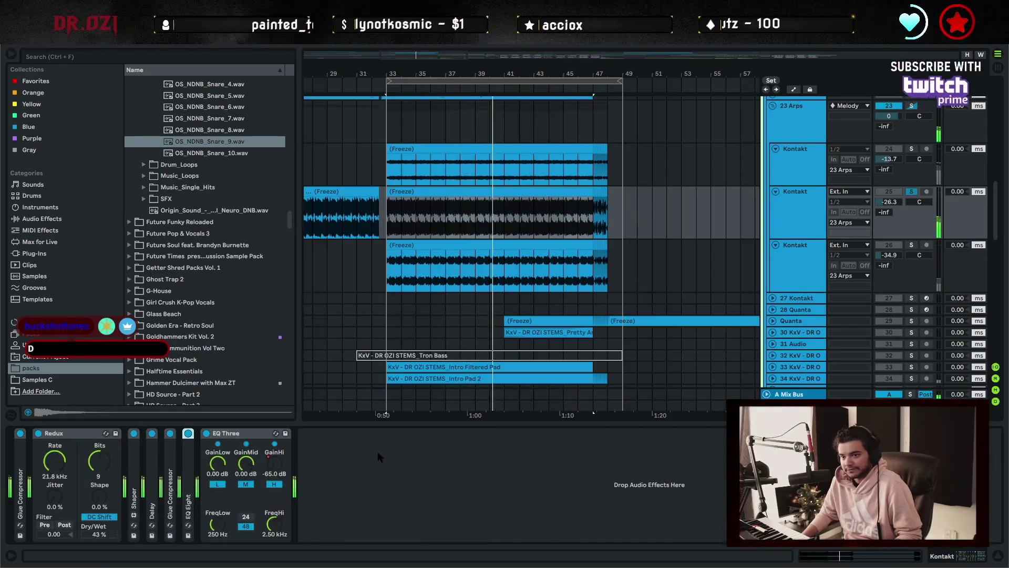
Solo the 26 Kontakt track, select its clips from 33.1.1 to 47.1.1, and solo the 25 Kontakt track alongside it.
{"action": "left_click", "coordinate": [907, 240]}
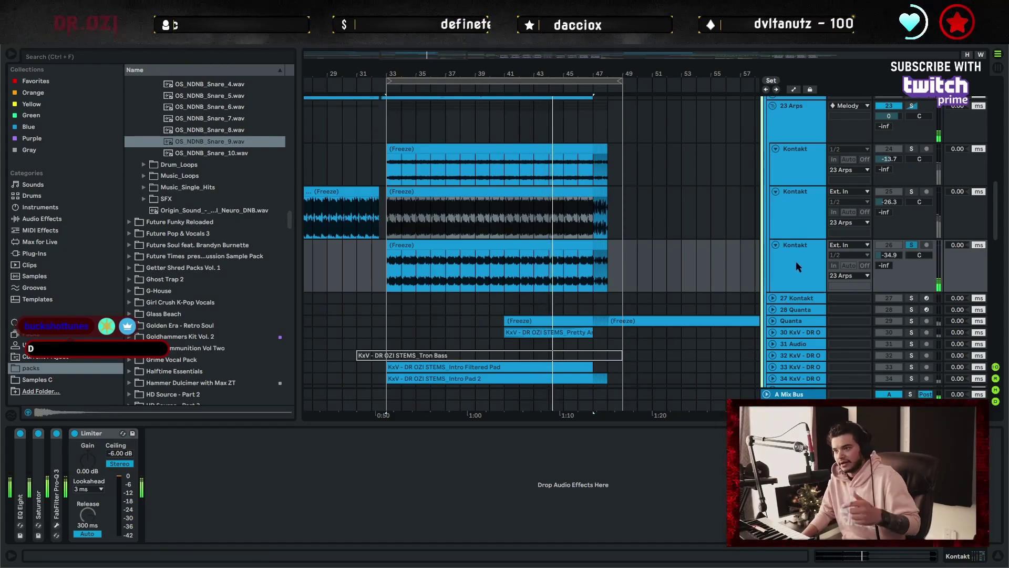
{"action": "left_click", "coordinate": [593, 273]}
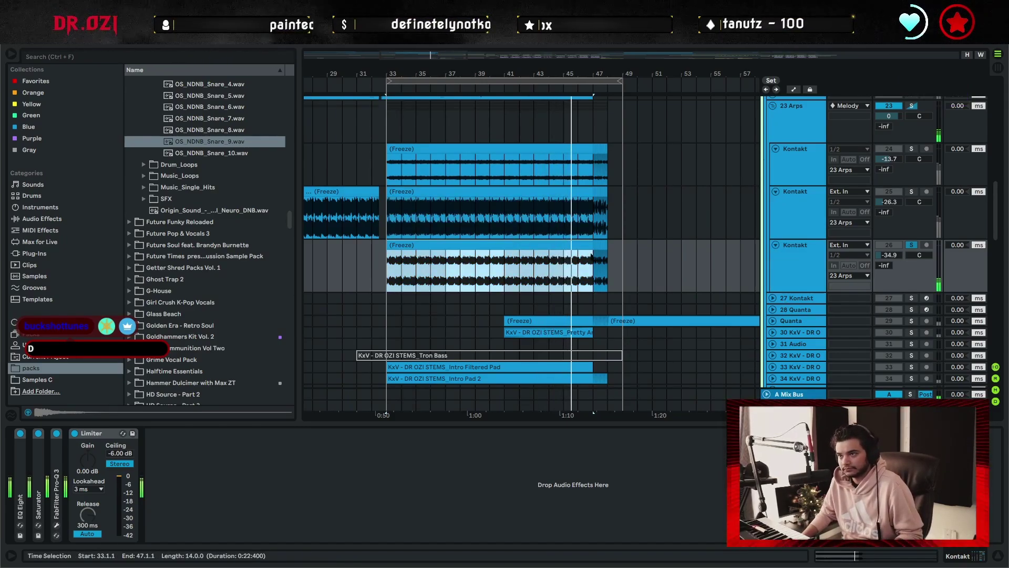
{"action": "left_click", "coordinate": [912, 192]}
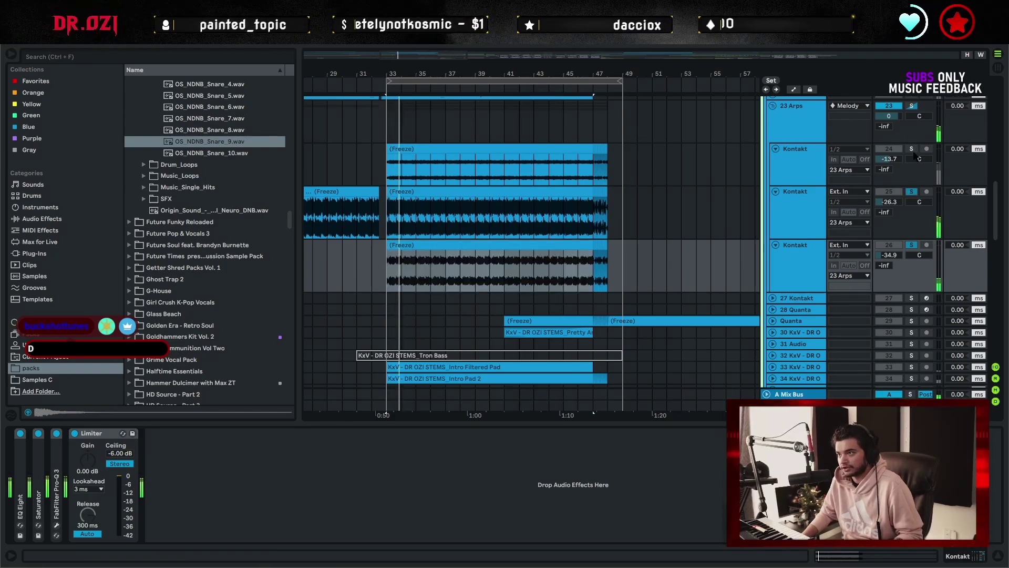
Examine the 13 Instrument track's rack, viewing the Glue Compressor and EQ Eight in its two LABS chains and its Kontakt chain.
{"action": "scroll", "coordinate": [685, 278], "scroll_direction": "up", "scroll_amount": 10}
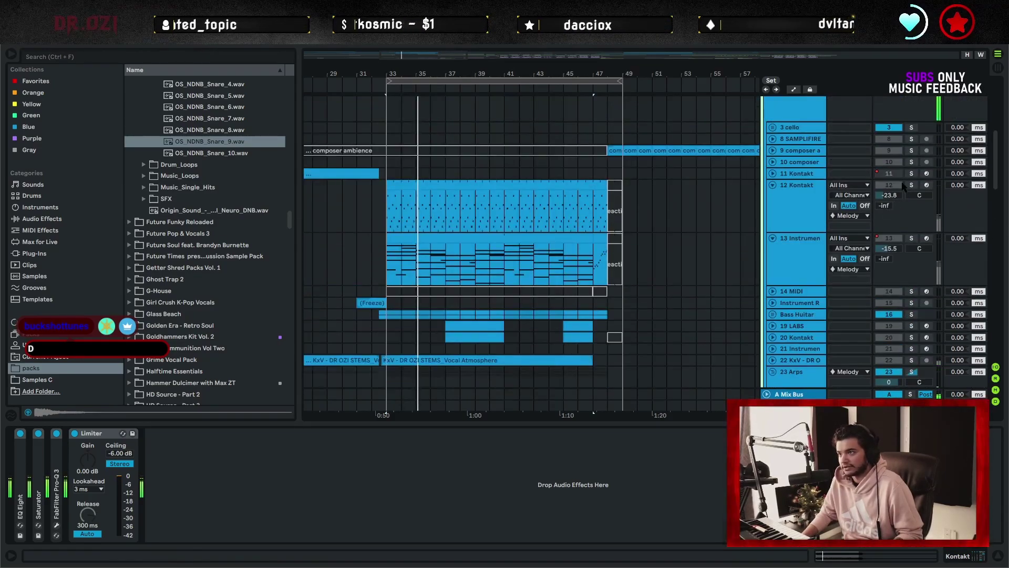
{"action": "scroll", "coordinate": [641, 256], "scroll_direction": "down", "scroll_amount": 6}
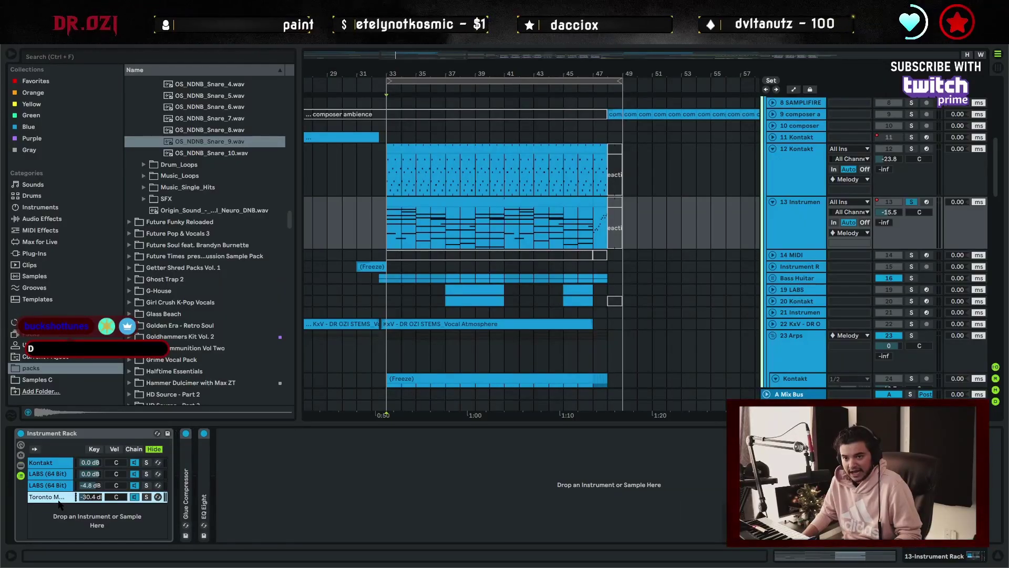
{"action": "left_click", "coordinate": [50, 485]}
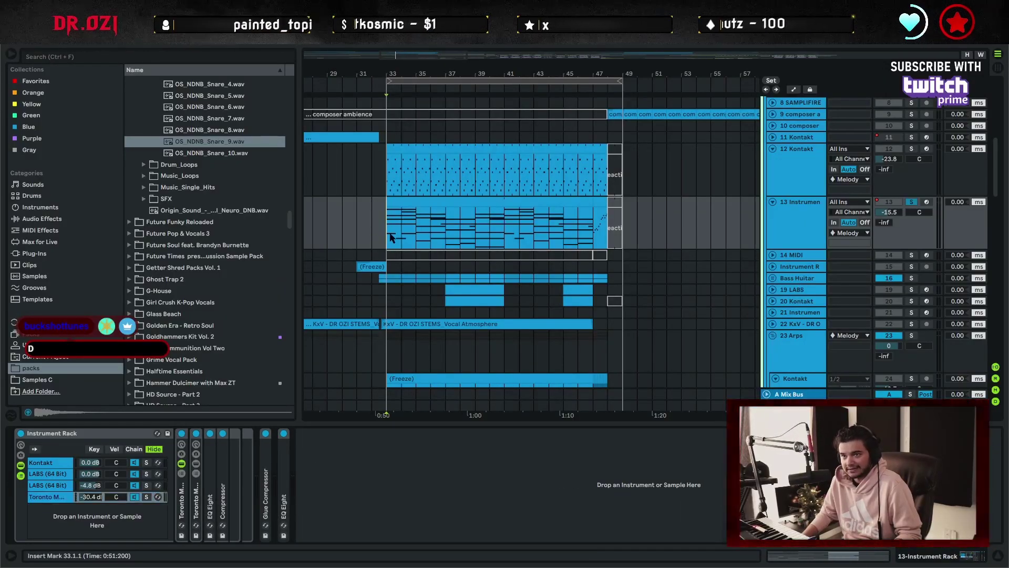
{"action": "double_click", "coordinate": [192, 487]}
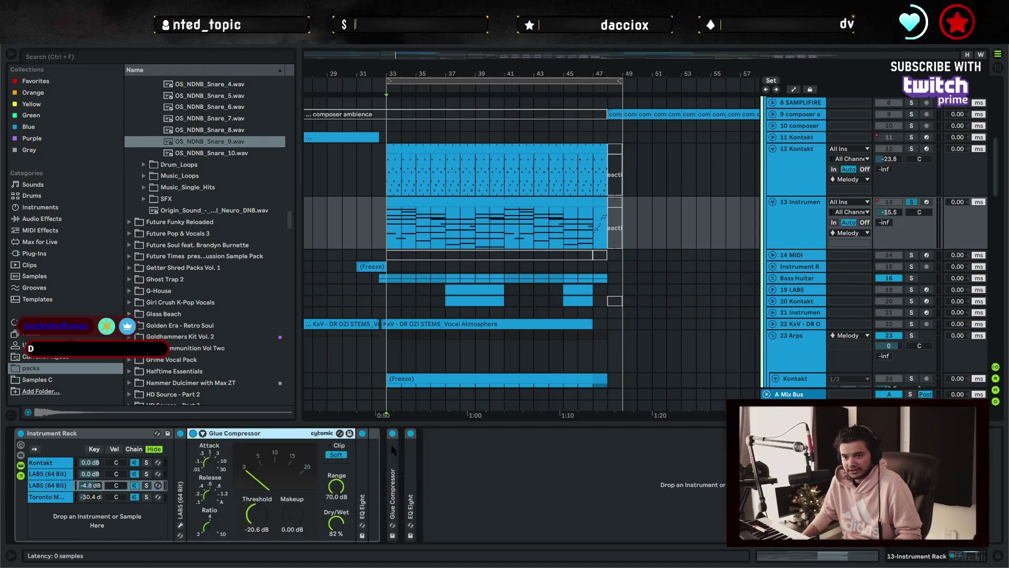
{"action": "double_click", "coordinate": [361, 465]}
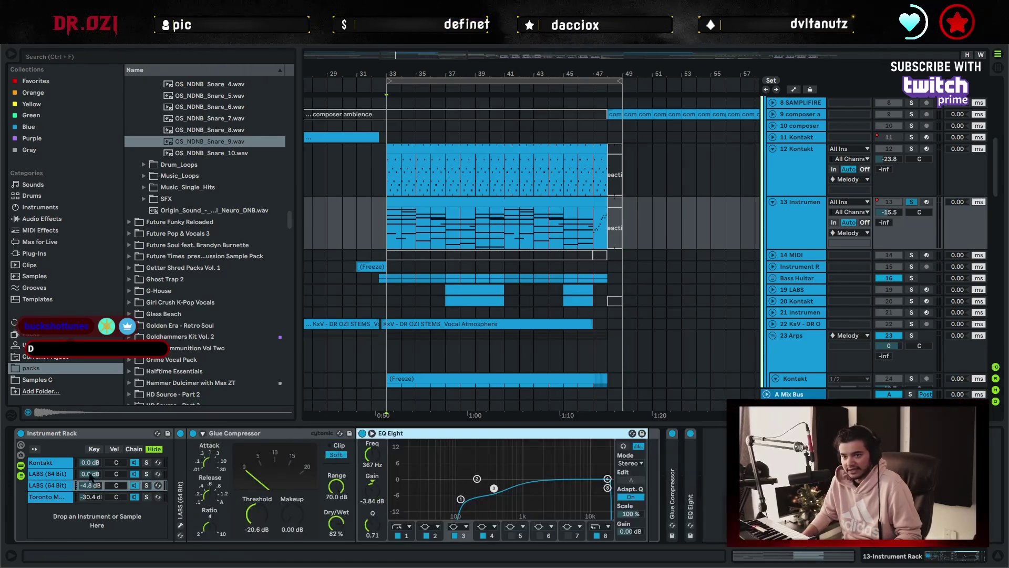
{"action": "left_click", "coordinate": [55, 475]}
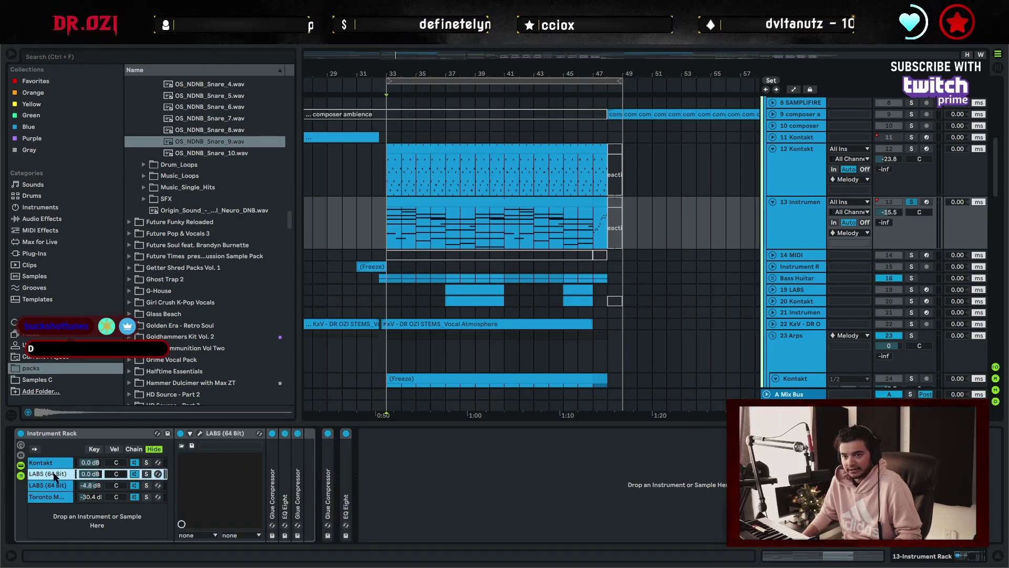
{"action": "double_click", "coordinate": [307, 477]}
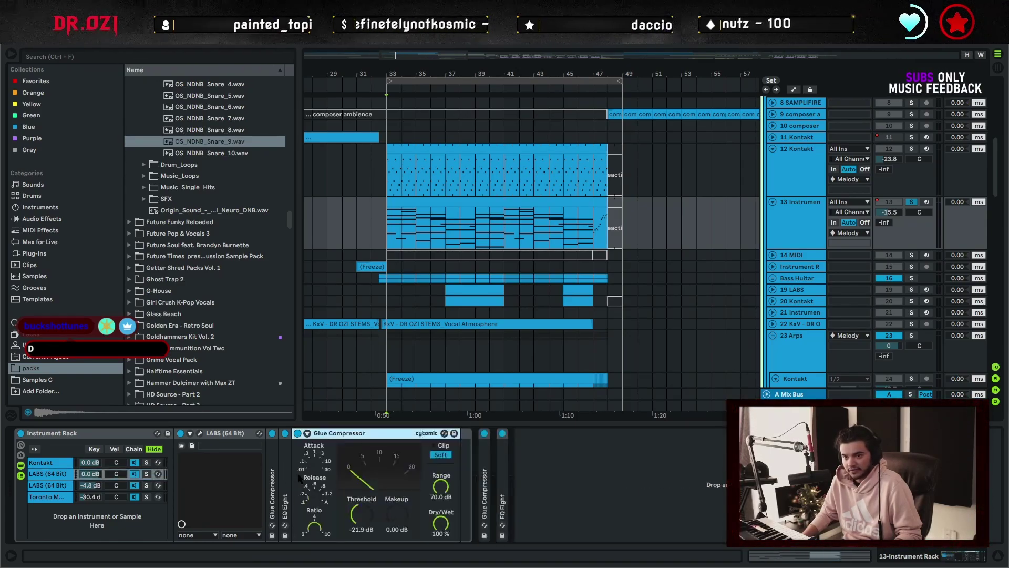
{"action": "left_click", "coordinate": [43, 463]}
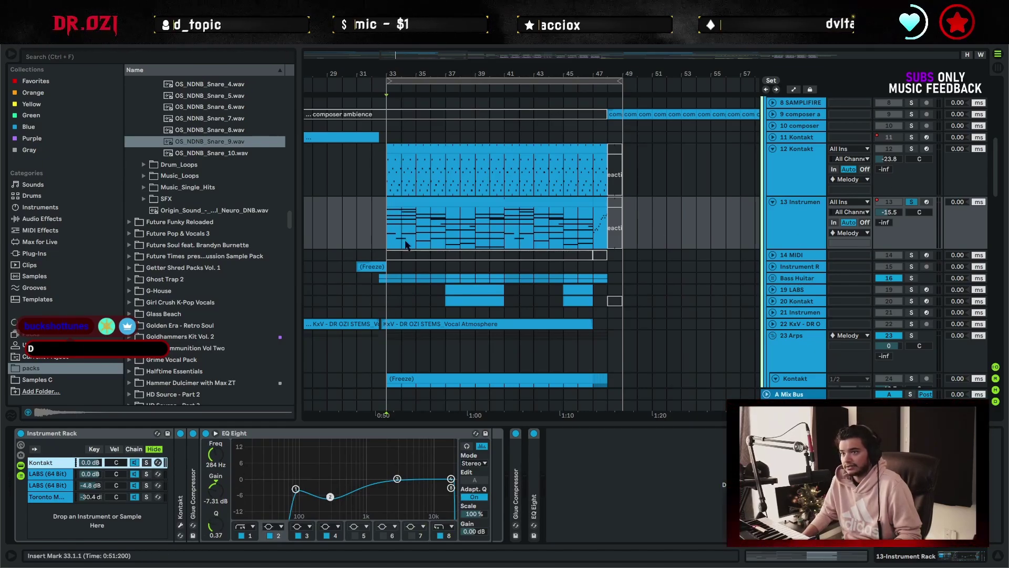
Solo the rack's Kontakt chain, play it from 33.1.1, and view its c1 - Guitars instrument in the Kontakt window.
{"action": "left_click", "coordinate": [147, 462]}
{"action": "key", "text": "space"}
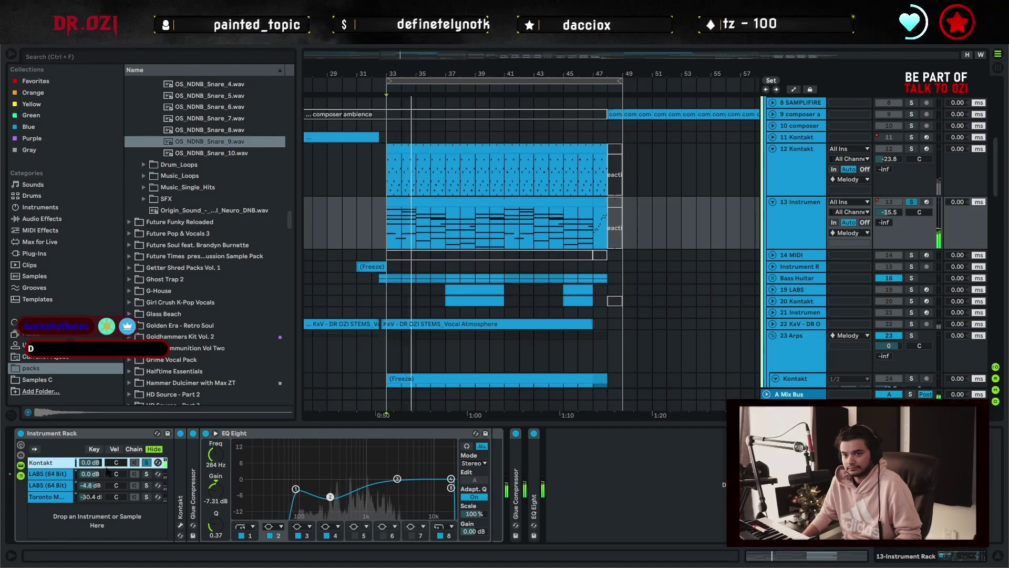
{"action": "double_click", "coordinate": [185, 462]}
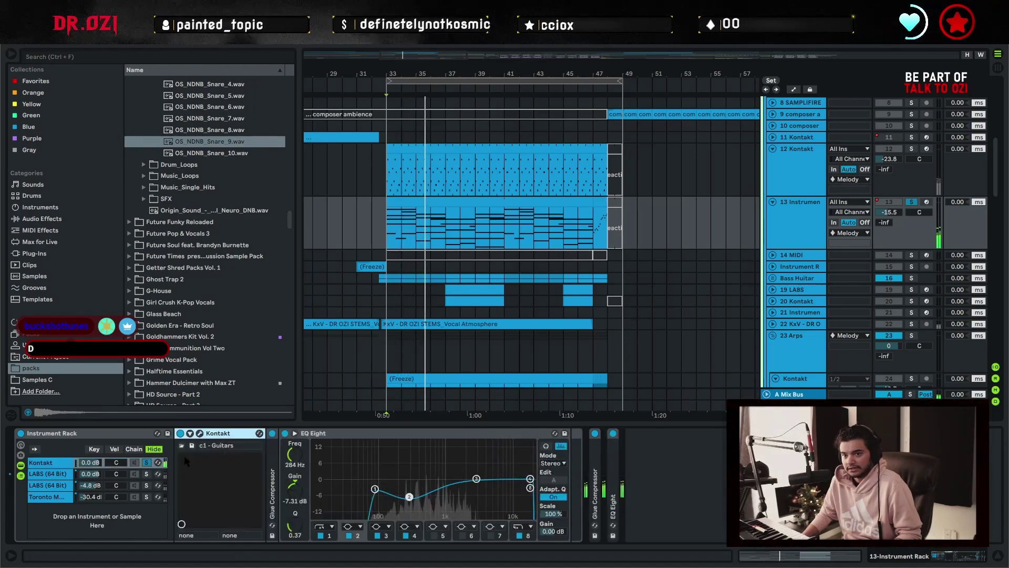
{"action": "left_click", "coordinate": [200, 433]}
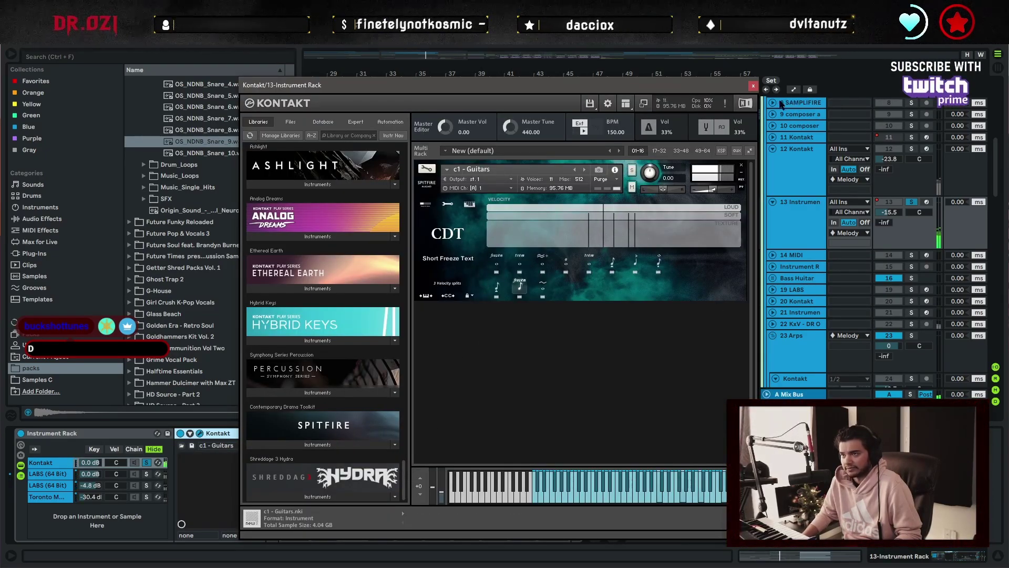
{"action": "left_click", "coordinate": [752, 86]}
Solo the rack's first LABS chain, view its Soft Piano preset, and unfold its EQ Eight and Glue Compressor.
{"action": "left_click", "coordinate": [147, 474]}
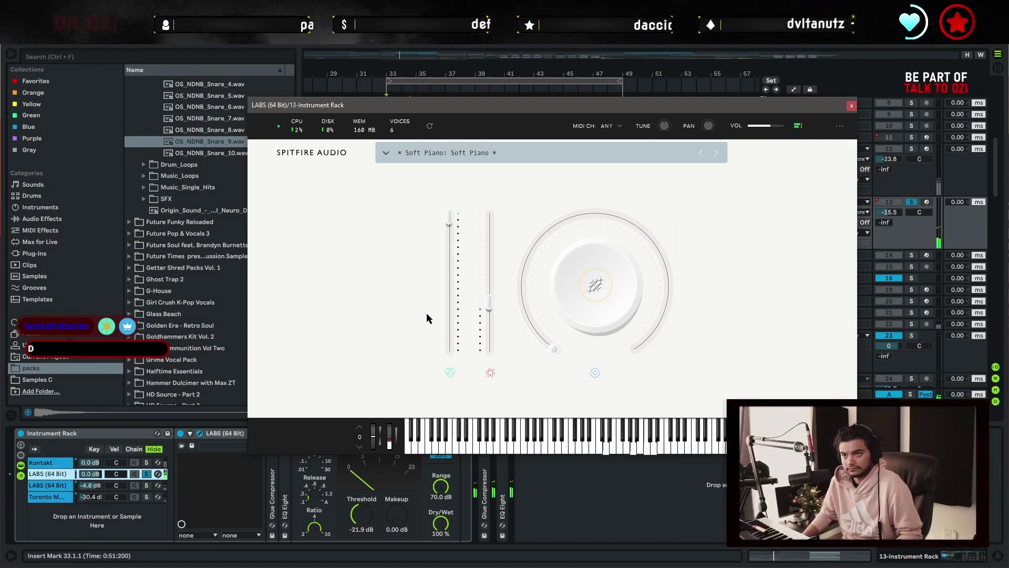
{"action": "left_click", "coordinate": [851, 107]}
{"action": "double_click", "coordinate": [285, 494]}
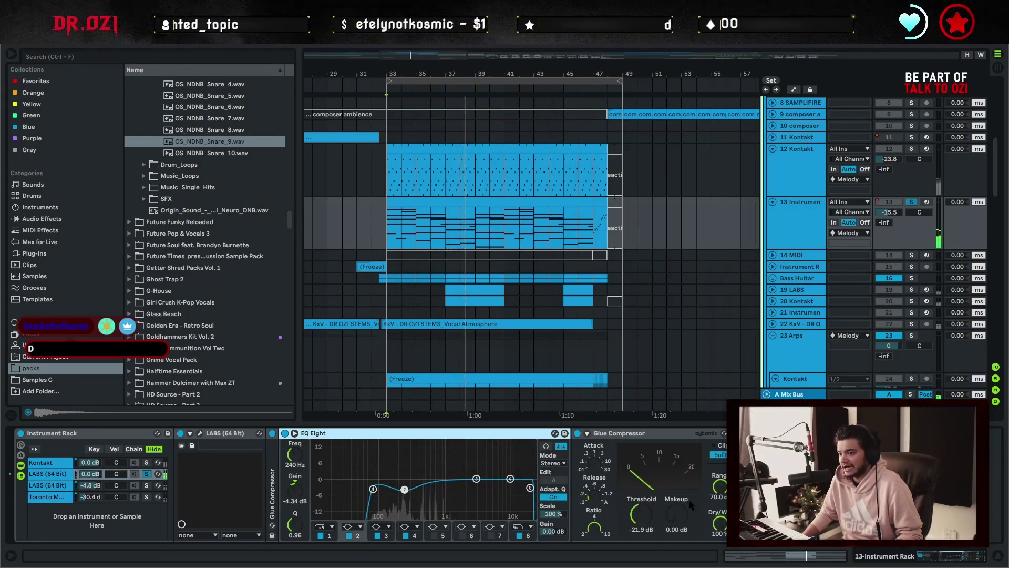
{"action": "double_click", "coordinate": [398, 433]}
{"action": "double_click", "coordinate": [389, 433]}
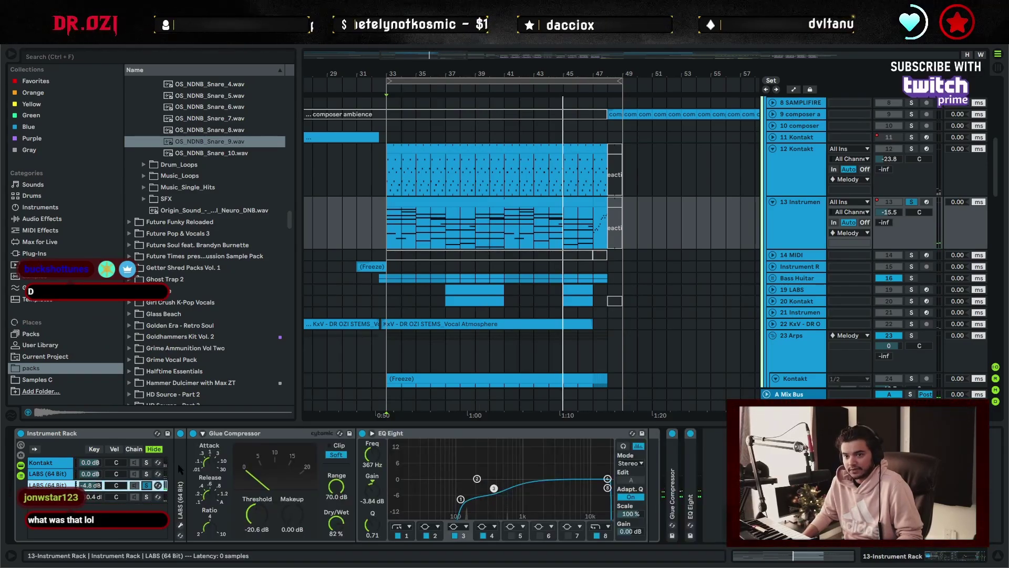
Open the second LABS chain's Mandolin: Fingered Ensemble preset in the plug-in window and play it from 33.1.1.
{"action": "double_click", "coordinate": [181, 470]}
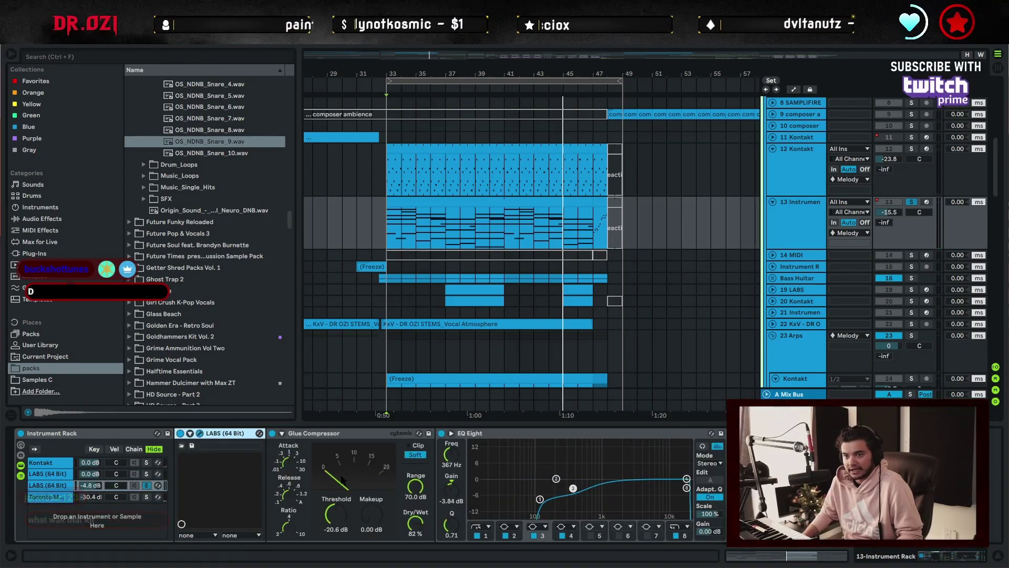
{"action": "left_click", "coordinate": [199, 433]}
{"action": "left_click_drag", "start_coordinate": [219, 90], "coordinate": [375, 125]}
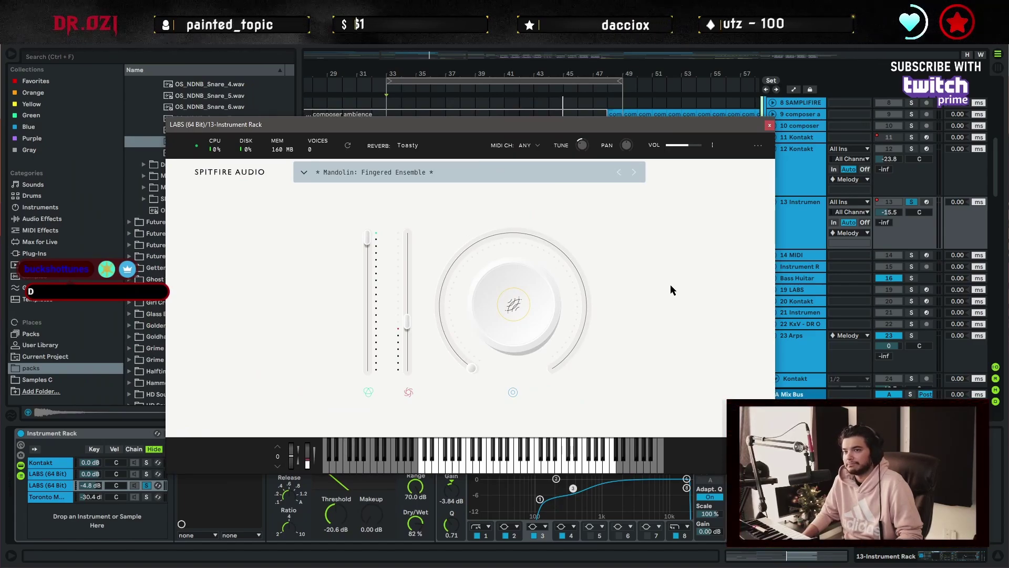
{"action": "key", "text": "space"}
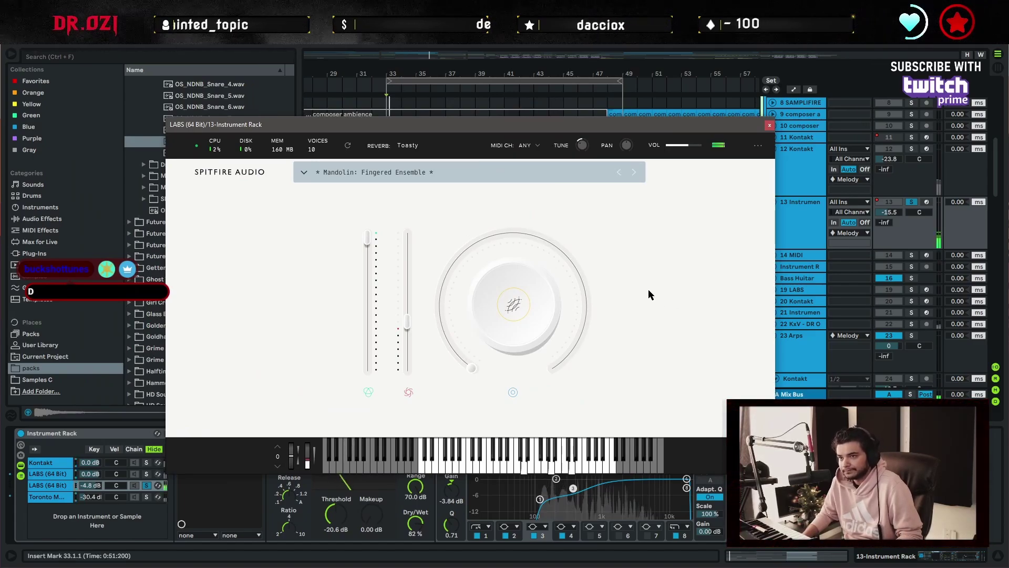
{"action": "left_click", "coordinate": [769, 125]}
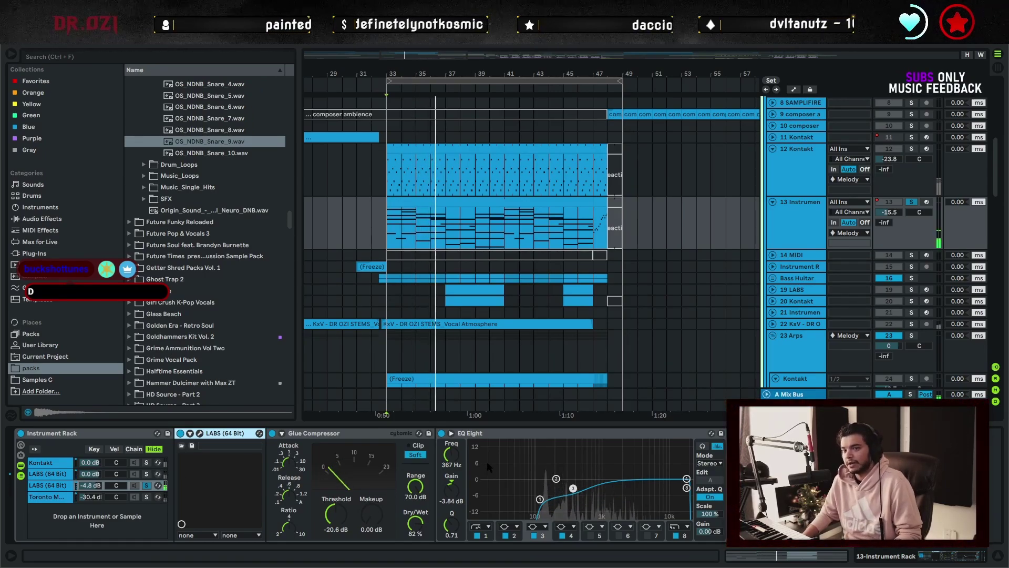
{"action": "left_click", "coordinate": [200, 434]}
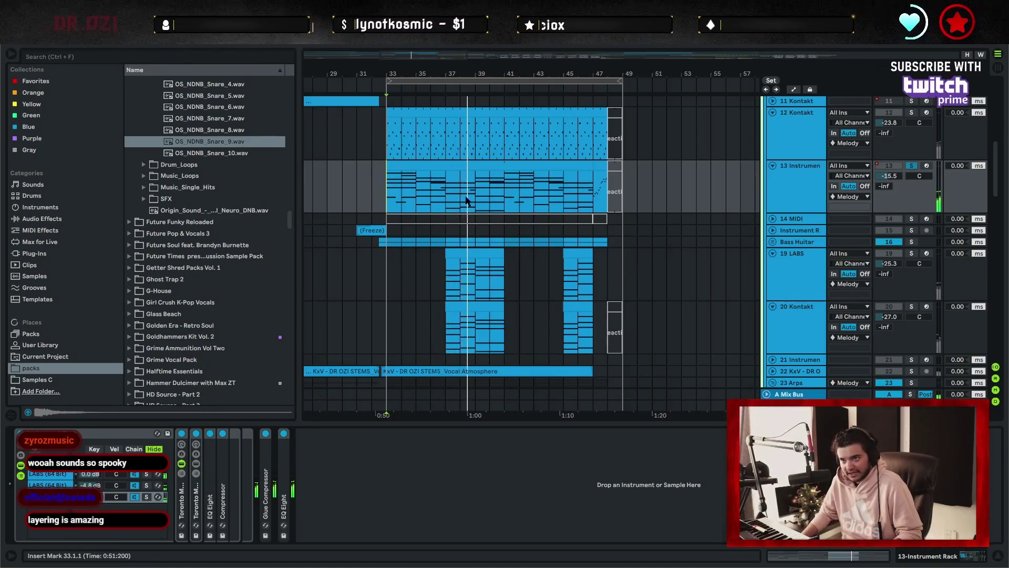
Select 37.1.1 to 40.1.1 on the 13 Instrument track, and play it from 33.1.1 with 19 LABS and 20 Kontakt also soloed.
{"action": "left_click_drag", "start_coordinate": [476, 196], "coordinate": [450, 198]}
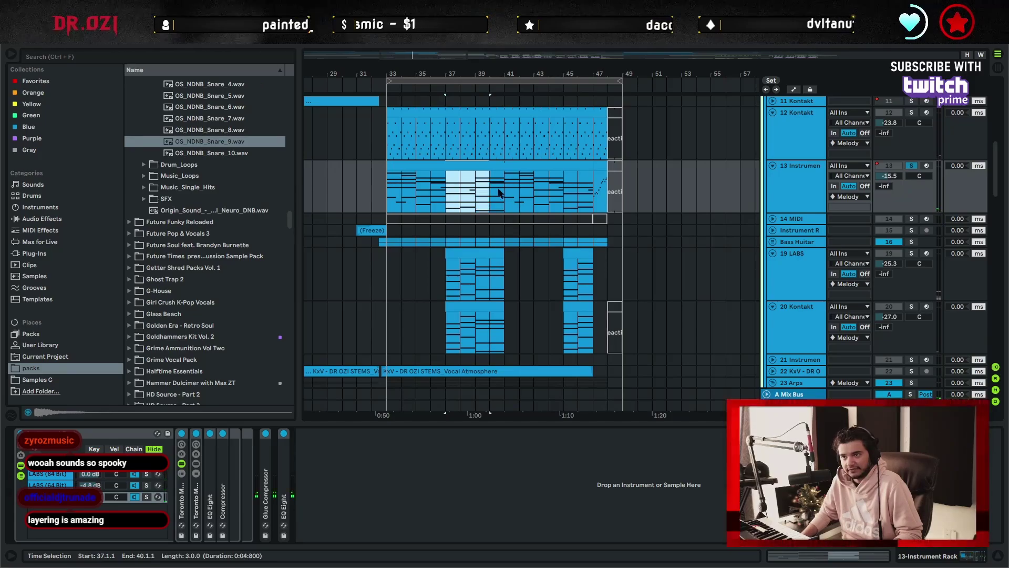
{"action": "left_click", "coordinate": [380, 283]}
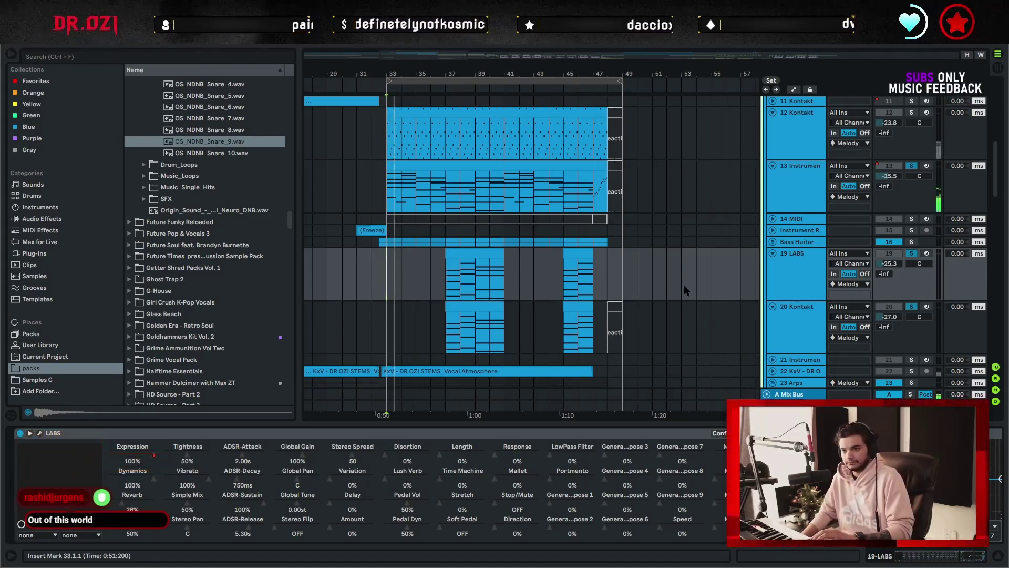
{"action": "scroll", "coordinate": [657, 278], "scroll_direction": "down", "scroll_amount": 1}
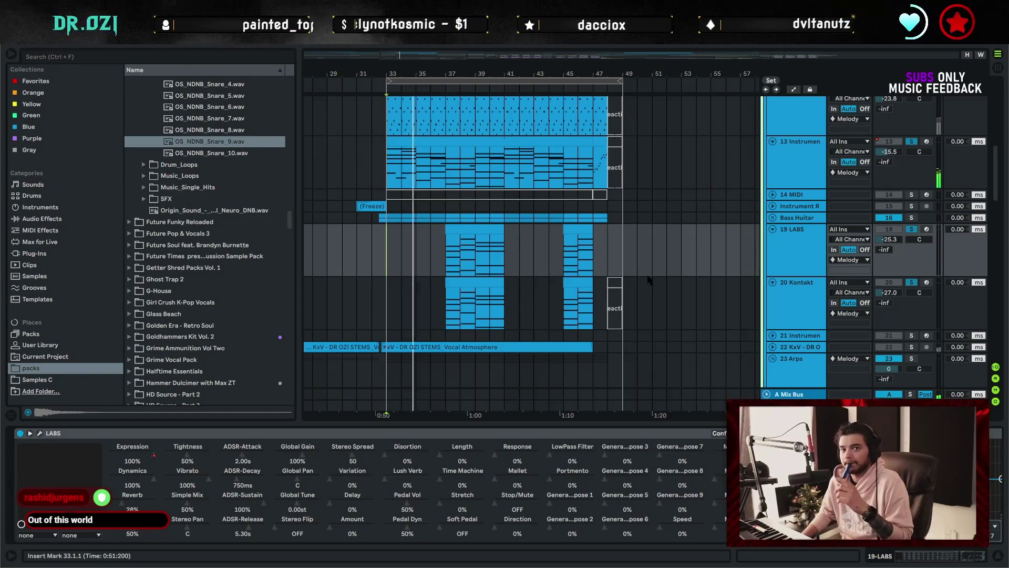
{"action": "scroll", "coordinate": [651, 284], "scroll_direction": "up", "scroll_amount": 1}
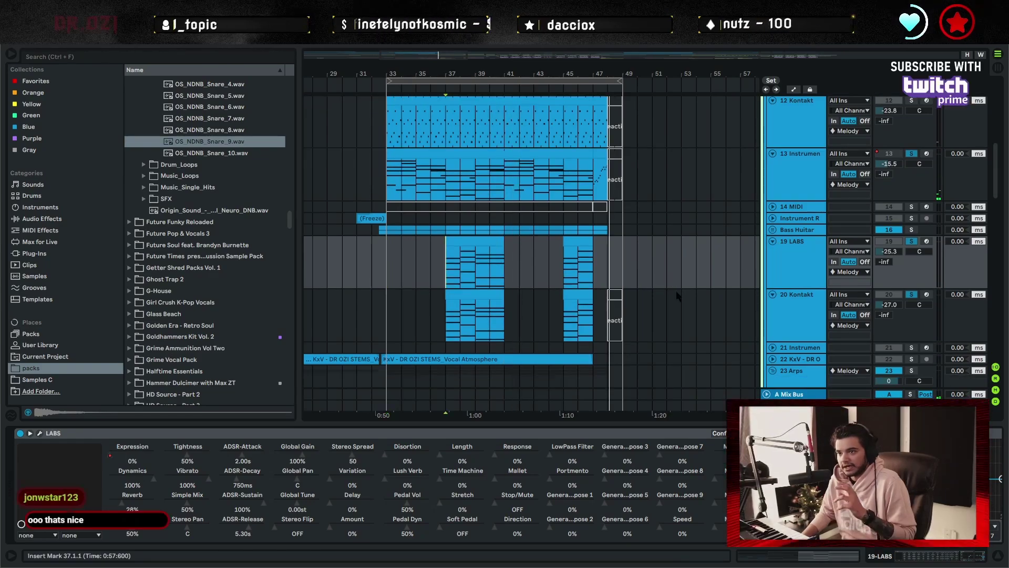
Unfold the Bass Huitar group and its 17 Instrument and 18 Kontakt tracks to view their clips.
{"action": "scroll", "coordinate": [682, 291], "scroll_direction": "down", "scroll_amount": 3}
{"action": "scroll", "coordinate": [685, 288], "scroll_direction": "up", "scroll_amount": 3}
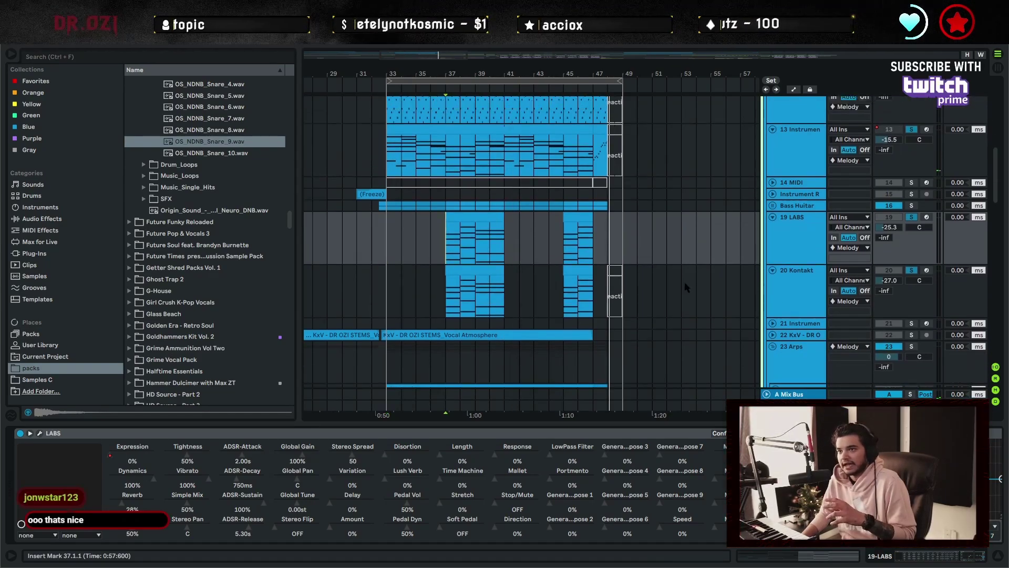
{"action": "left_click", "coordinate": [772, 230]}
{"action": "scroll", "coordinate": [657, 281], "scroll_direction": "down", "scroll_amount": 1}
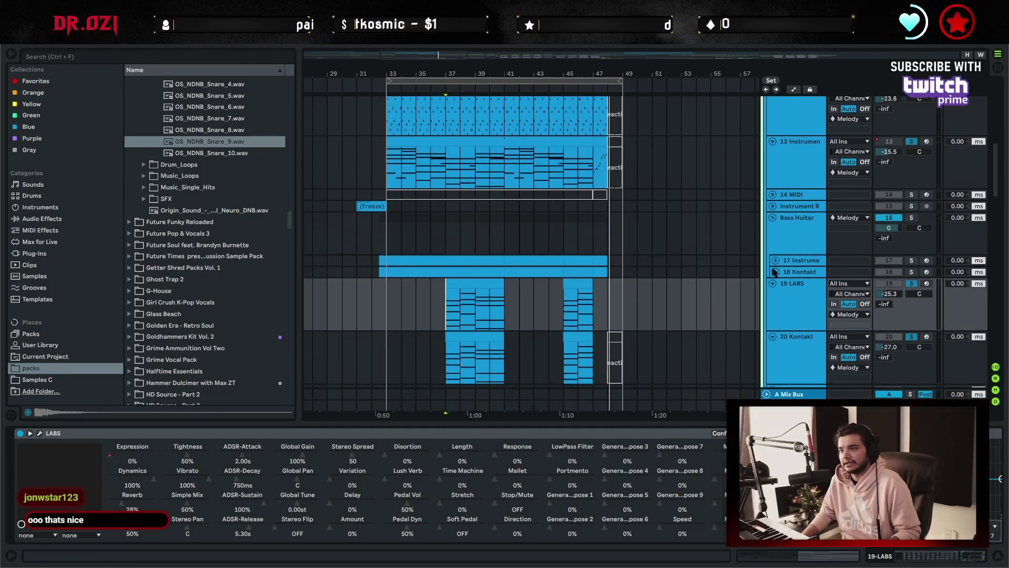
{"action": "left_click", "coordinate": [775, 272]}
{"action": "scroll", "coordinate": [620, 261], "scroll_direction": "down", "scroll_amount": 4}
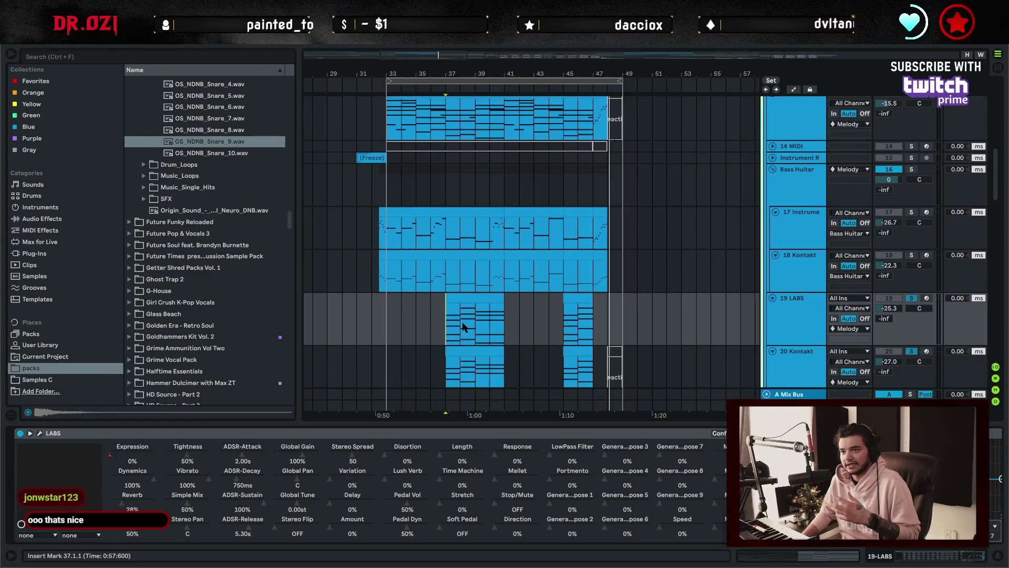
{"action": "scroll", "coordinate": [452, 263], "scroll_direction": "up", "scroll_amount": 2}
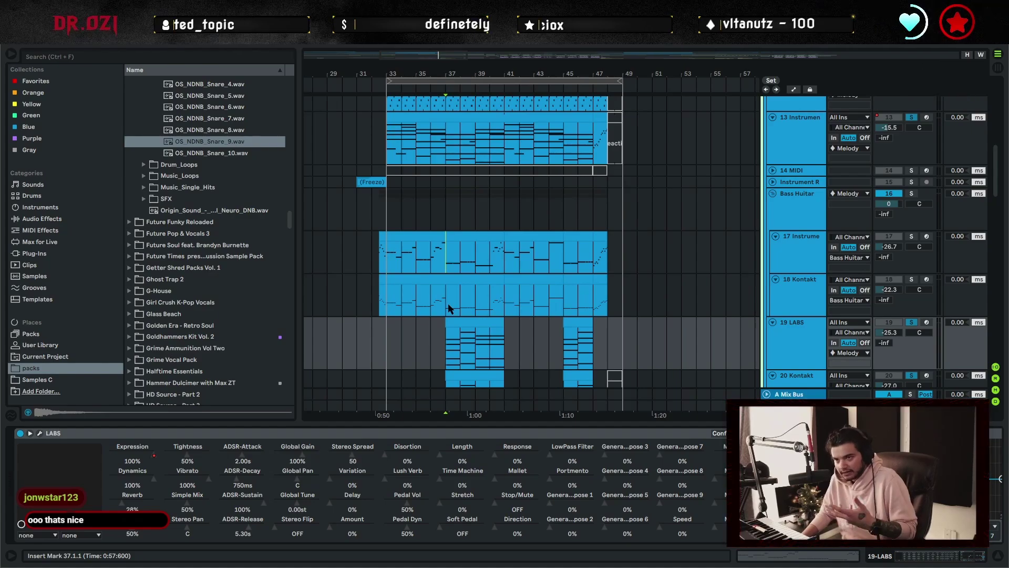
Solo the Bass Huitar group and select 37.1.1 to 40.3.3 on its two tracks and 37.1.1 to 41.1.1 on 19 LABS.
{"action": "key", "text": "Up"}
{"action": "key", "text": "Up"}
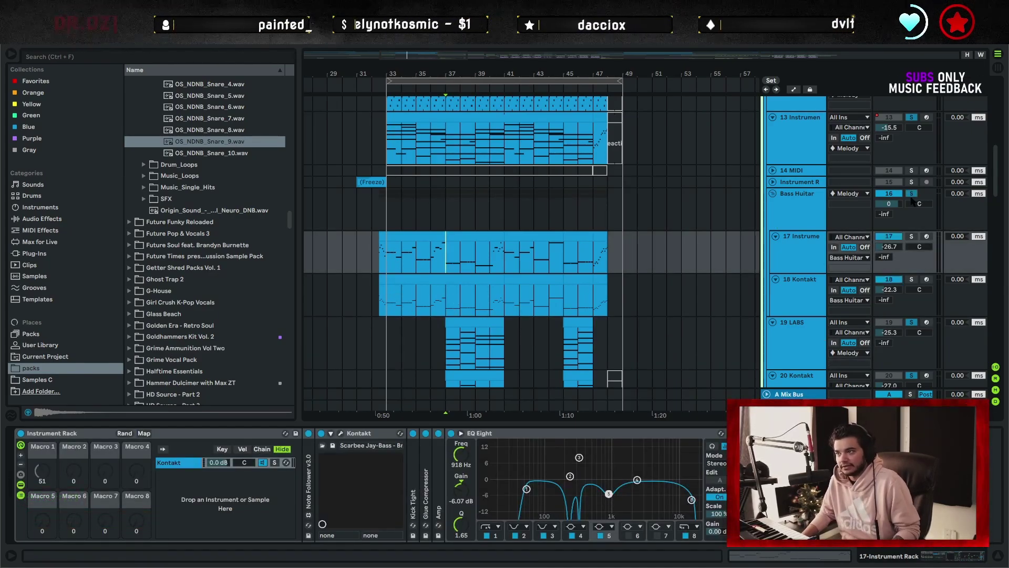
{"action": "left_click", "coordinate": [375, 210]}
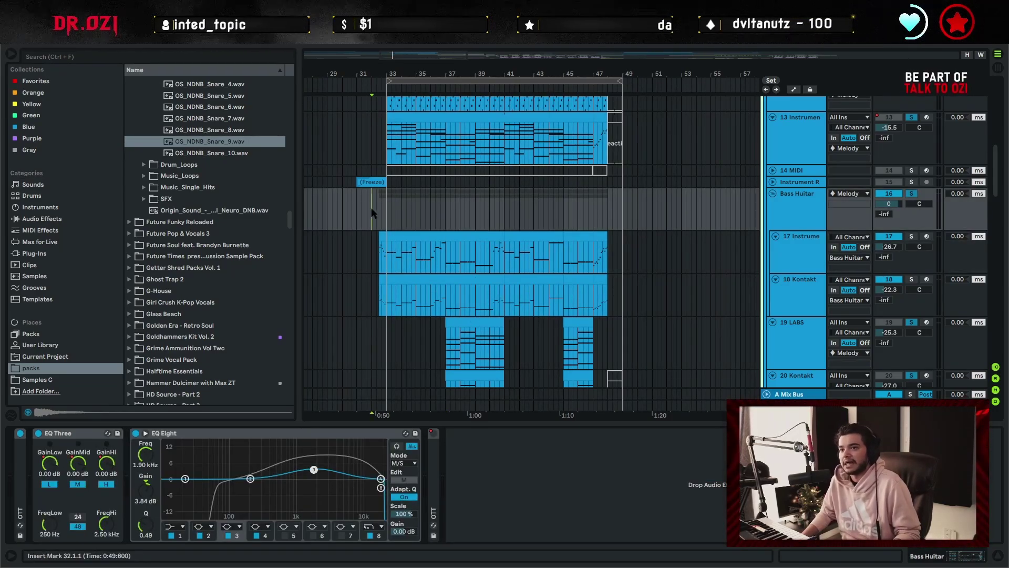
{"action": "left_click_drag", "start_coordinate": [447, 259], "coordinate": [505, 255]}
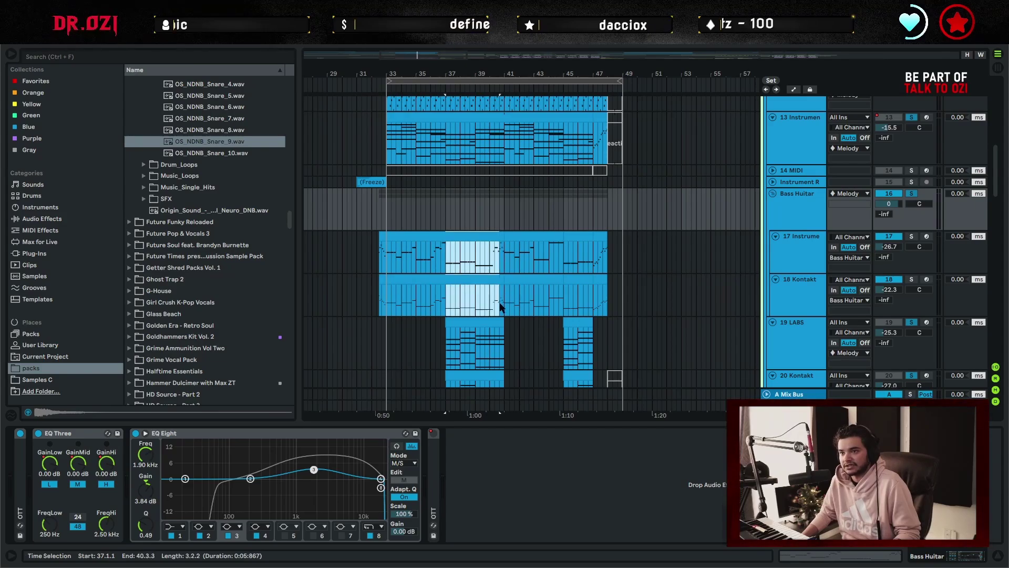
{"action": "left_click_drag", "start_coordinate": [500, 303], "coordinate": [500, 305]}
{"action": "left_click_drag", "start_coordinate": [504, 346], "coordinate": [446, 331]}
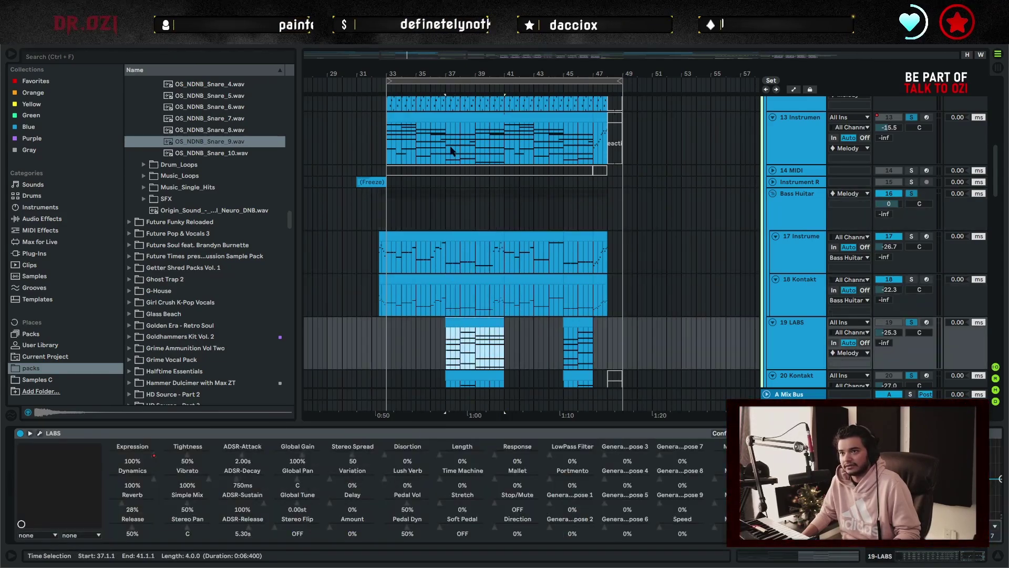
Play the soloed Bass Huitar group from 32.2.2 together with 13 Instrument, 19 LABS and 20 Kontakt.
{"action": "left_click", "coordinate": [381, 296]}
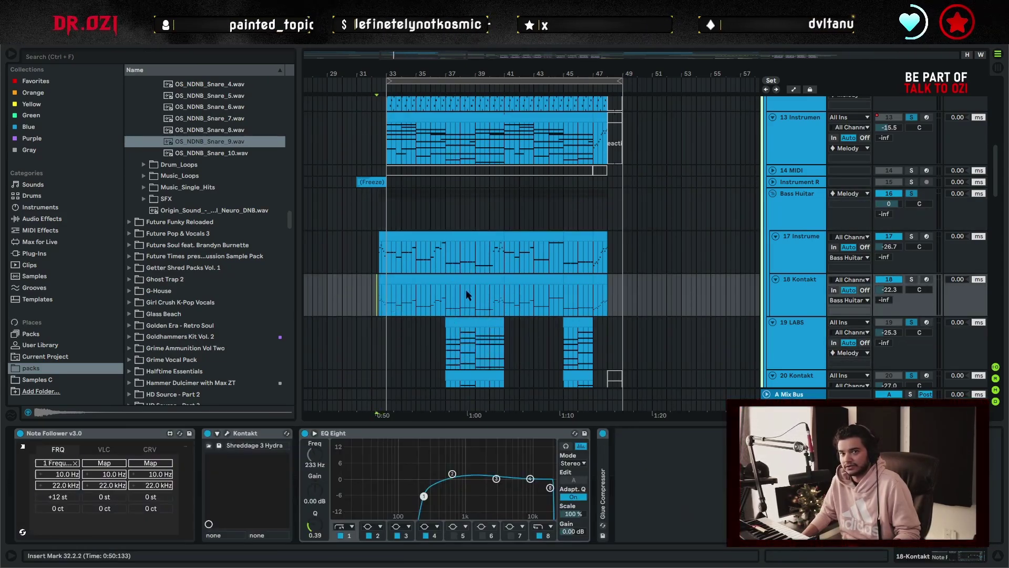
{"action": "key", "text": "space"}
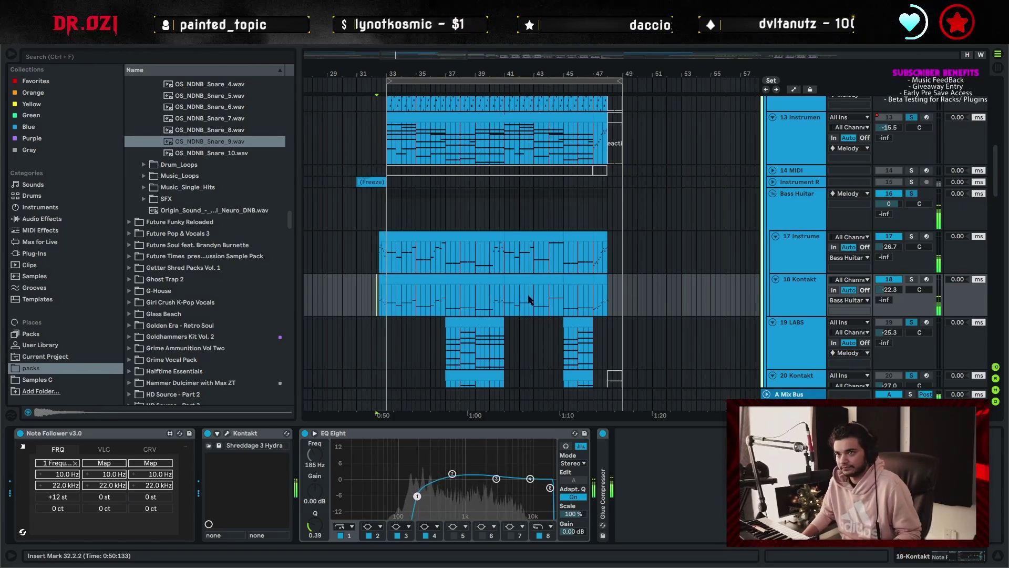
{"action": "scroll", "coordinate": [546, 315], "scroll_direction": "down", "scroll_amount": 2}
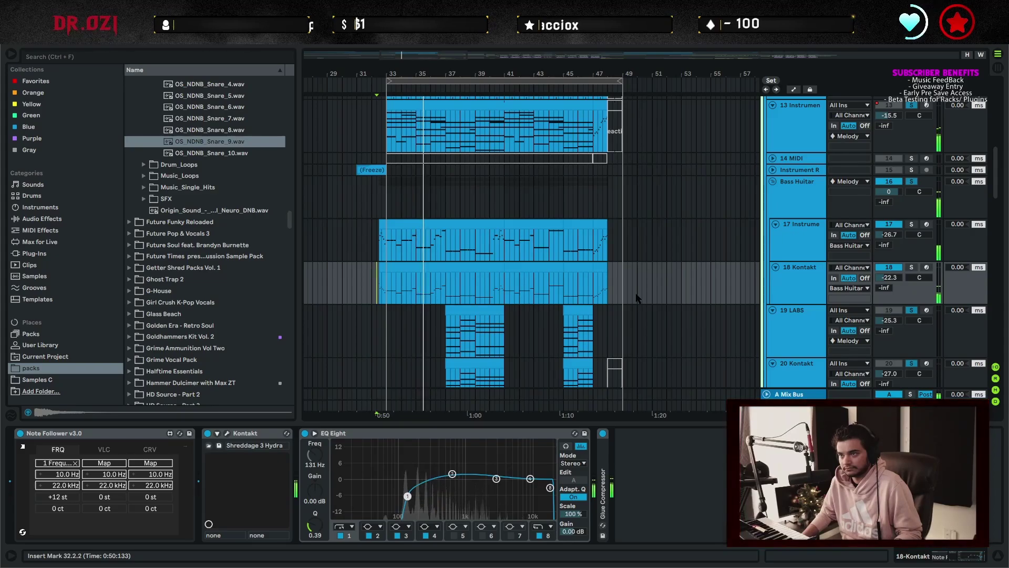
{"action": "scroll", "coordinate": [613, 278], "scroll_direction": "down", "scroll_amount": 6}
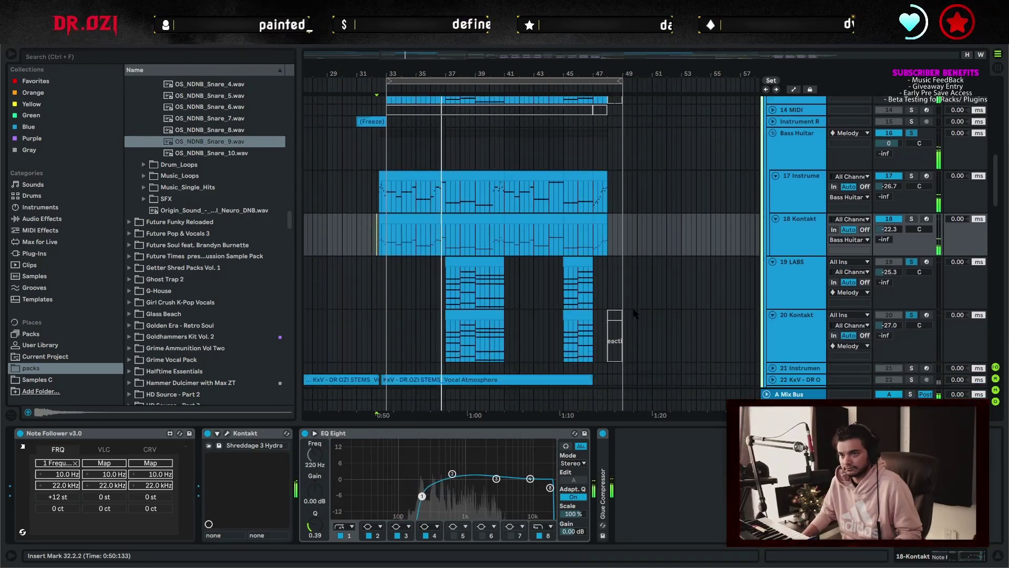
{"action": "scroll", "coordinate": [636, 310], "scroll_direction": "up", "scroll_amount": 4}
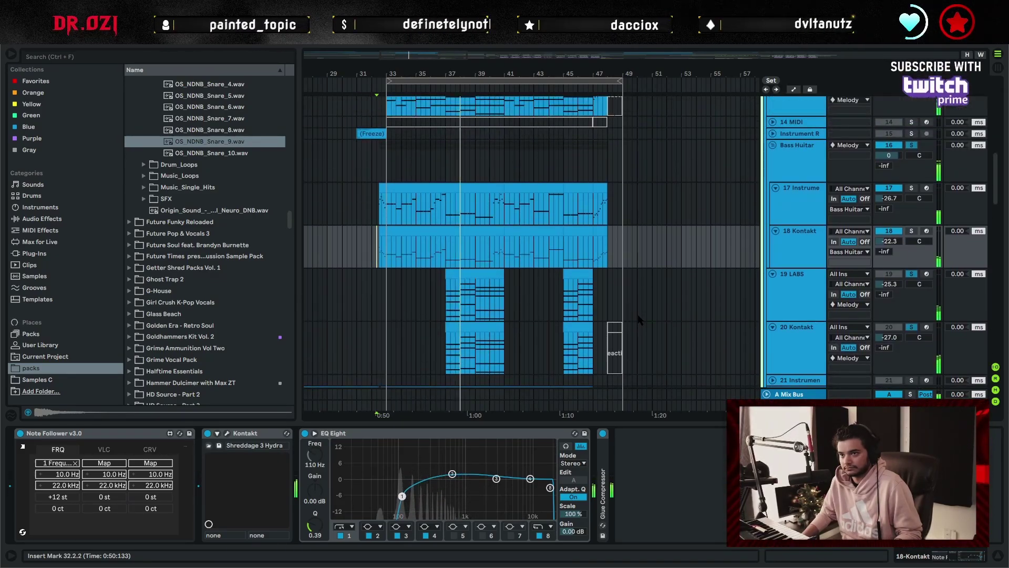
{"action": "scroll", "coordinate": [638, 319], "scroll_direction": "down", "scroll_amount": 1}
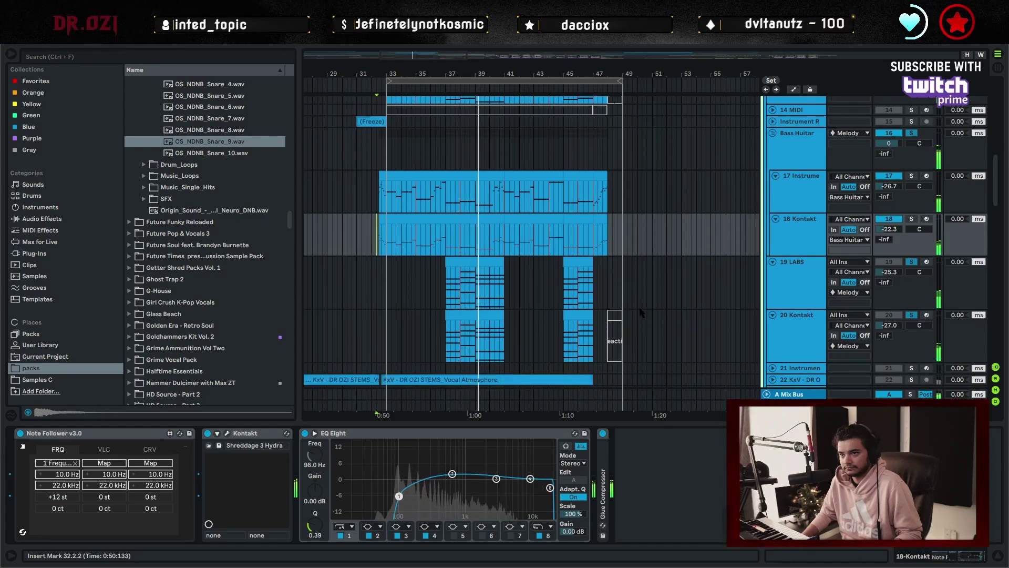
{"action": "scroll", "coordinate": [640, 307], "scroll_direction": "up", "scroll_amount": 1}
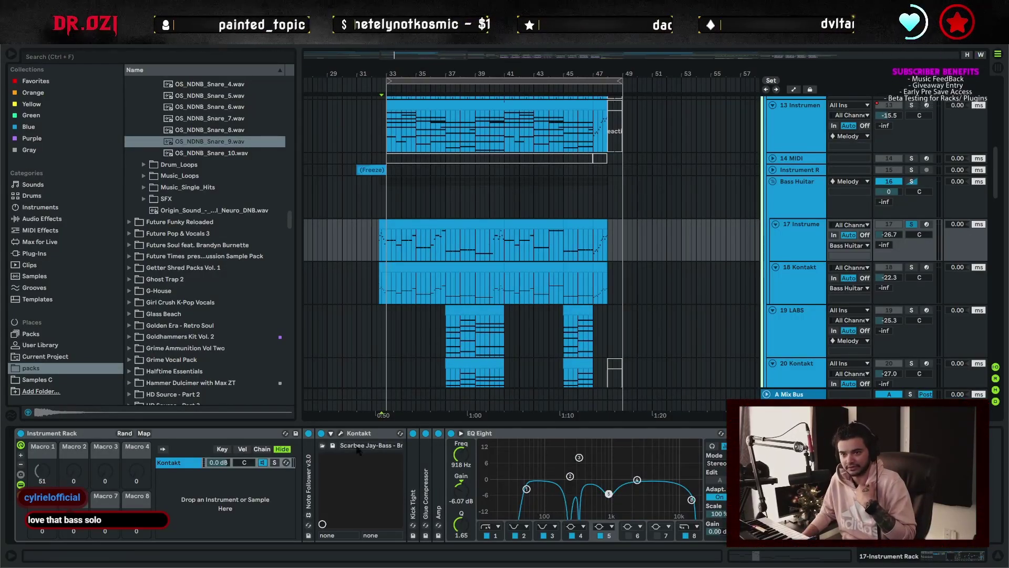
Solo 17 Instrument and view its Scarbee Jay-Bass - Bridge instrument in the Kontakt window.
{"action": "left_click", "coordinate": [340, 433]}
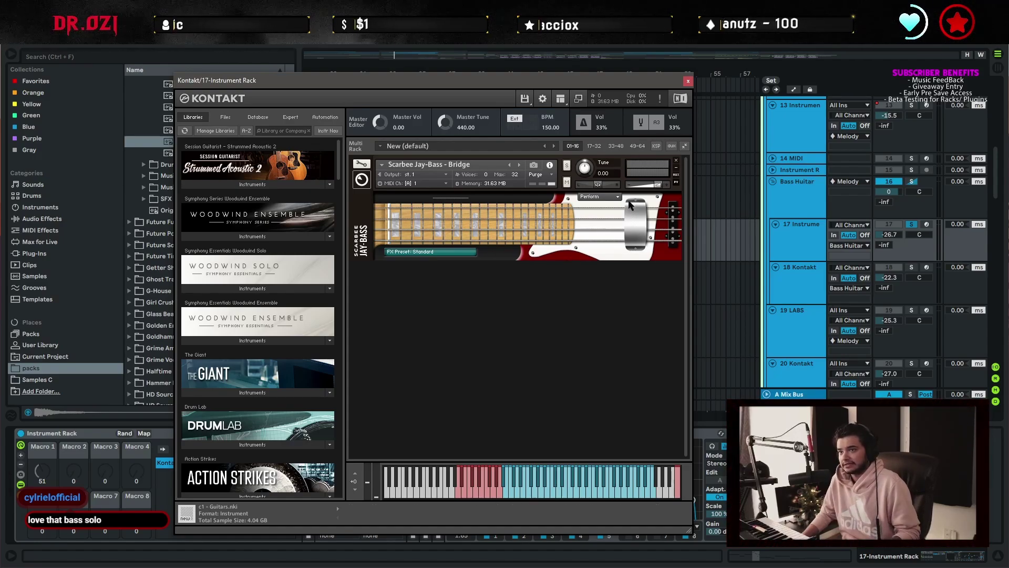
{"action": "left_click", "coordinate": [688, 81]}
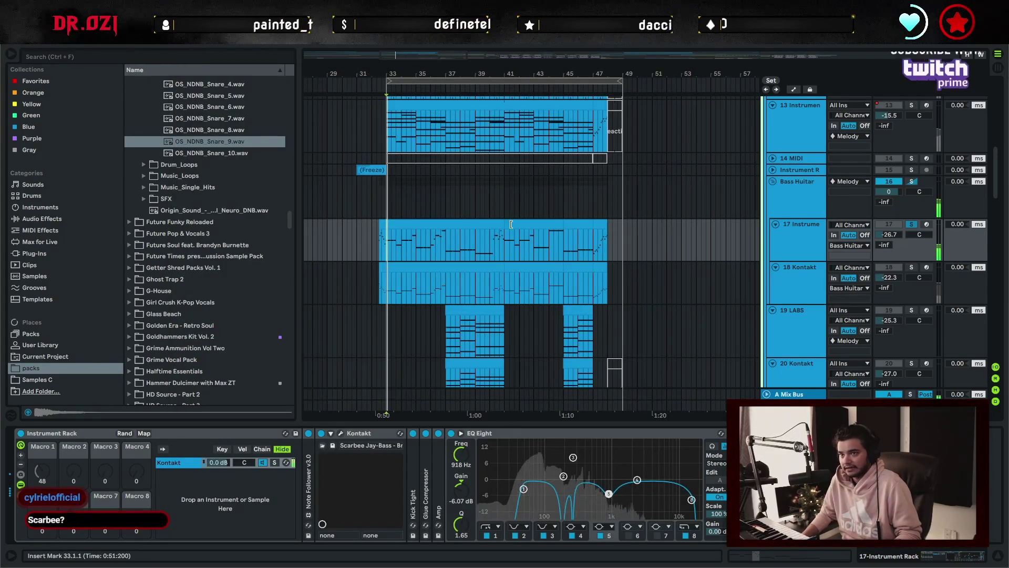
Fold the devices on 17 Instrument and play the bass from 33.1.1 with the effects after Kontakt bypassed.
{"action": "double_click", "coordinate": [359, 433]}
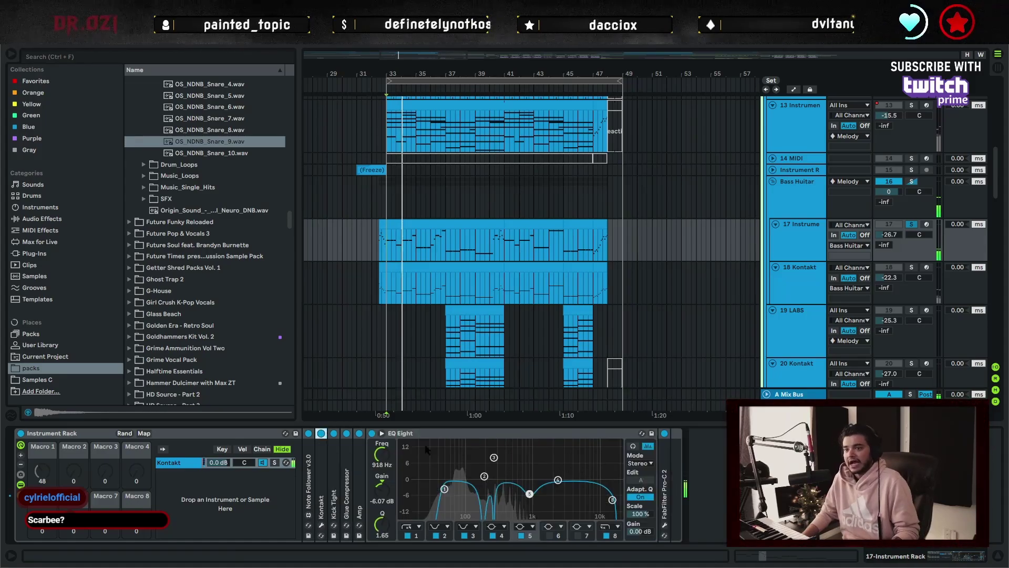
{"action": "double_click", "coordinate": [389, 434]}
{"action": "double_click", "coordinate": [403, 433]}
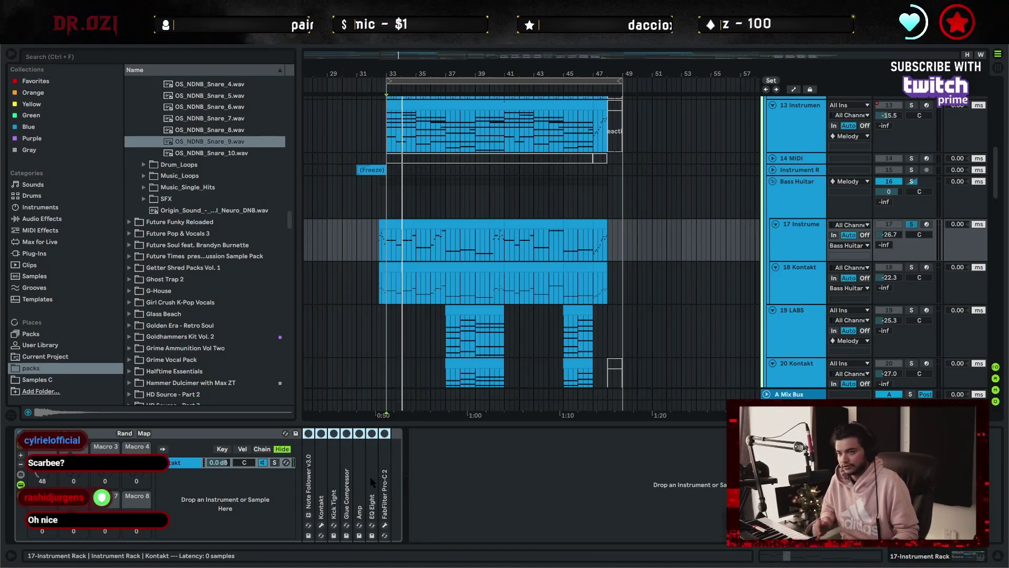
{"action": "key", "text": "space"}
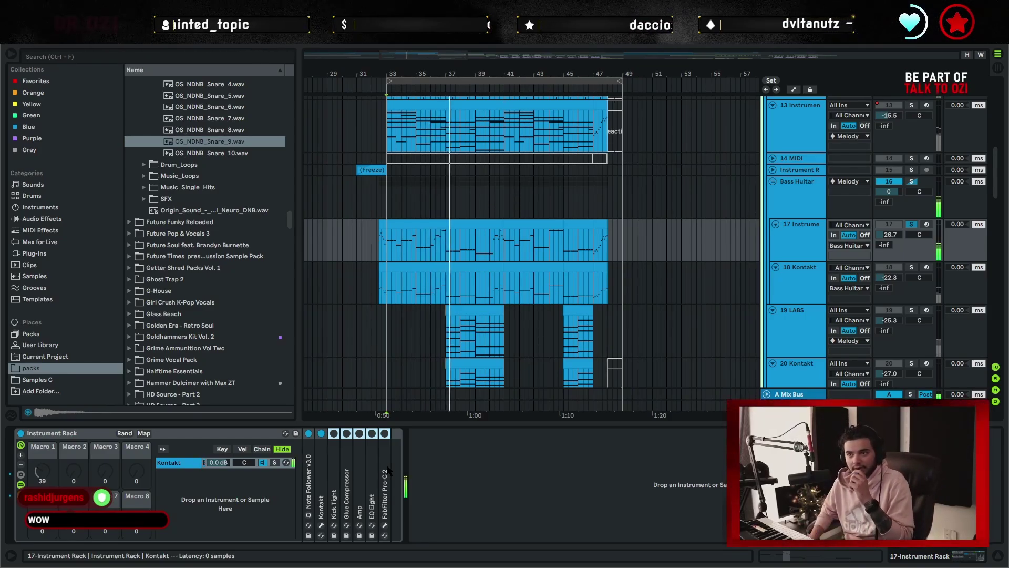
Unfold and re-enable Kick Tight, Glue Compressor and Amp one after another on 17 Instrument, playing the bass to compare.
{"action": "double_click", "coordinate": [336, 463]}
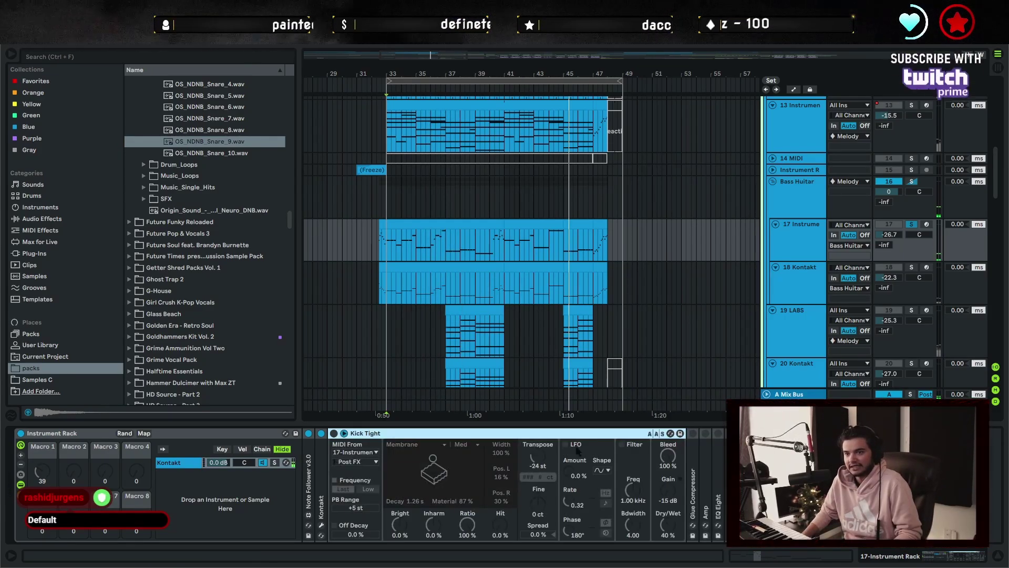
{"action": "double_click", "coordinate": [398, 433]}
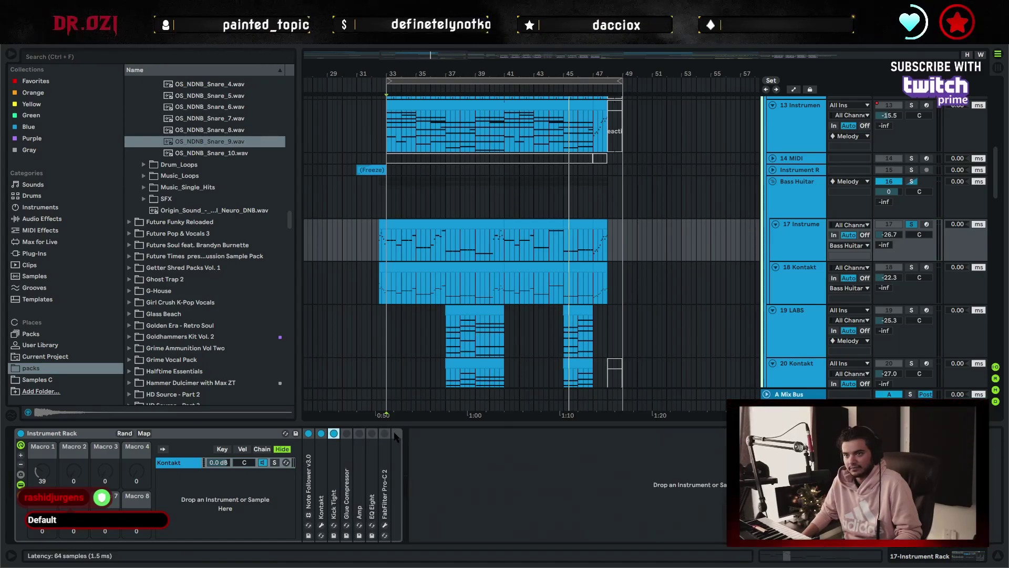
{"action": "double_click", "coordinate": [345, 453]}
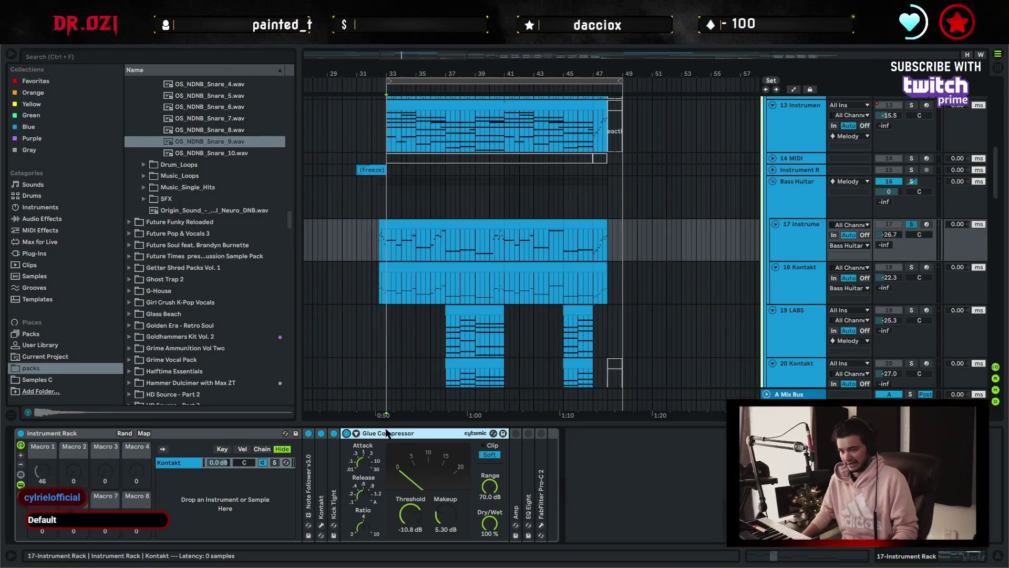
{"action": "double_click", "coordinate": [387, 433]}
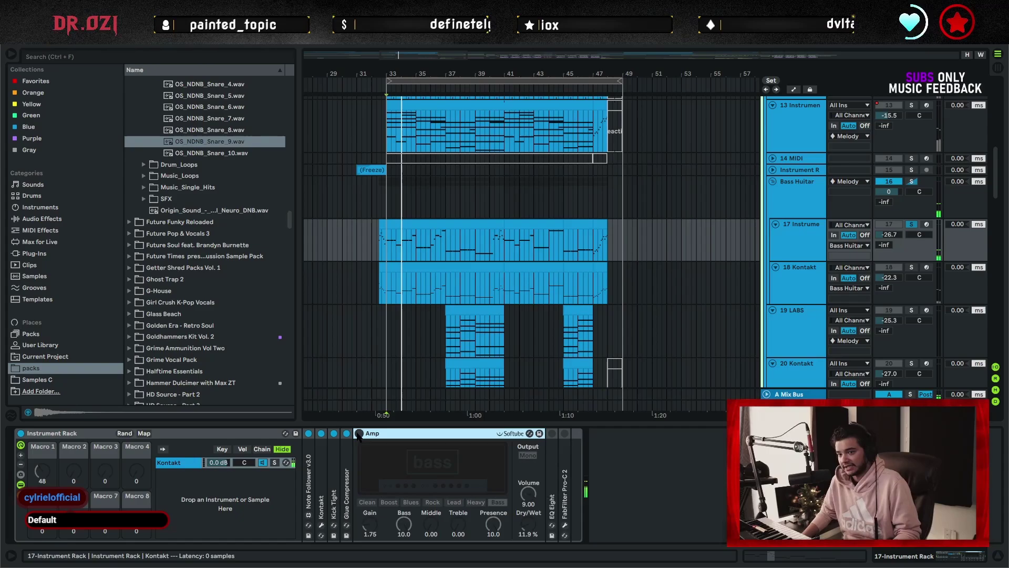
{"action": "double_click", "coordinate": [398, 434]}
View the EQ Eight and the Note Follower's Macro 1 mapping on 17 Instrument, and play the bass with the EQ enabled.
{"action": "double_click", "coordinate": [371, 474]}
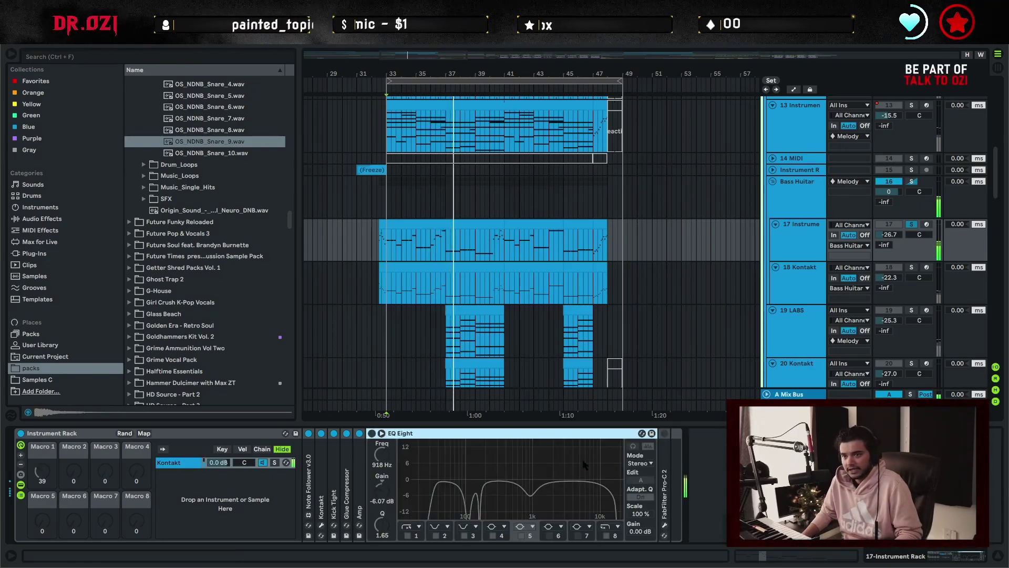
{"action": "double_click", "coordinate": [308, 473]}
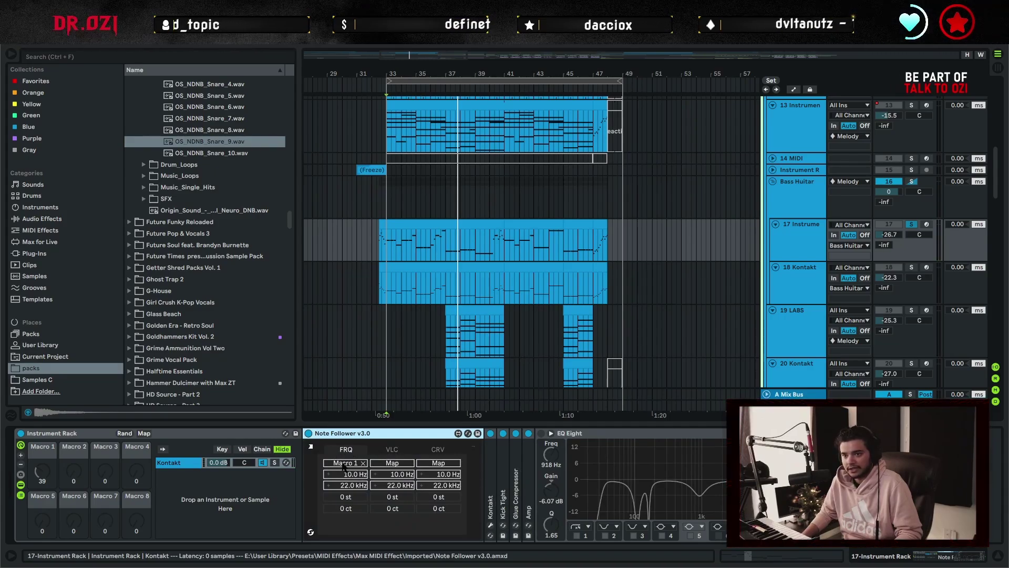
{"action": "double_click", "coordinate": [376, 435]}
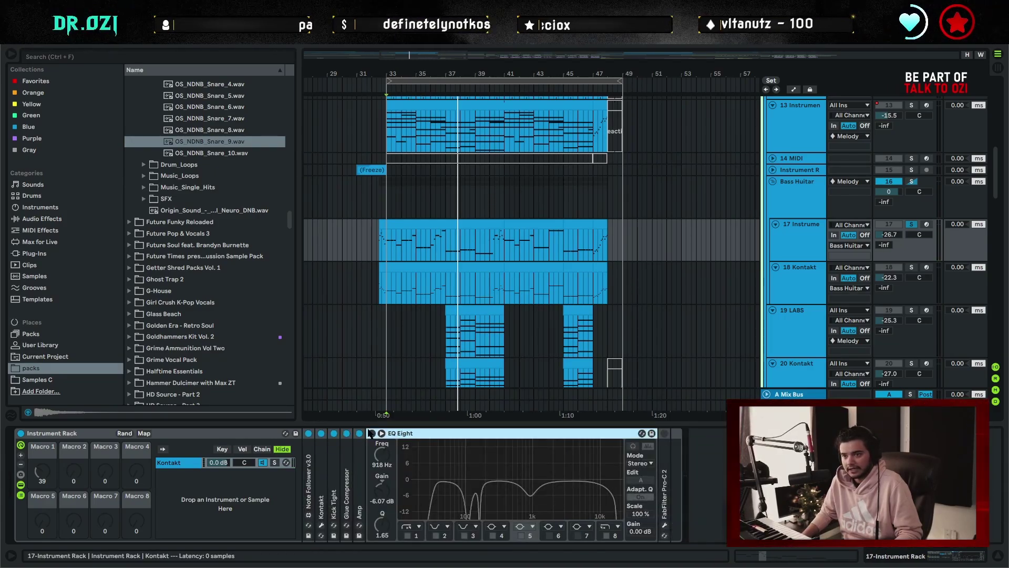
{"action": "key", "text": "space"}
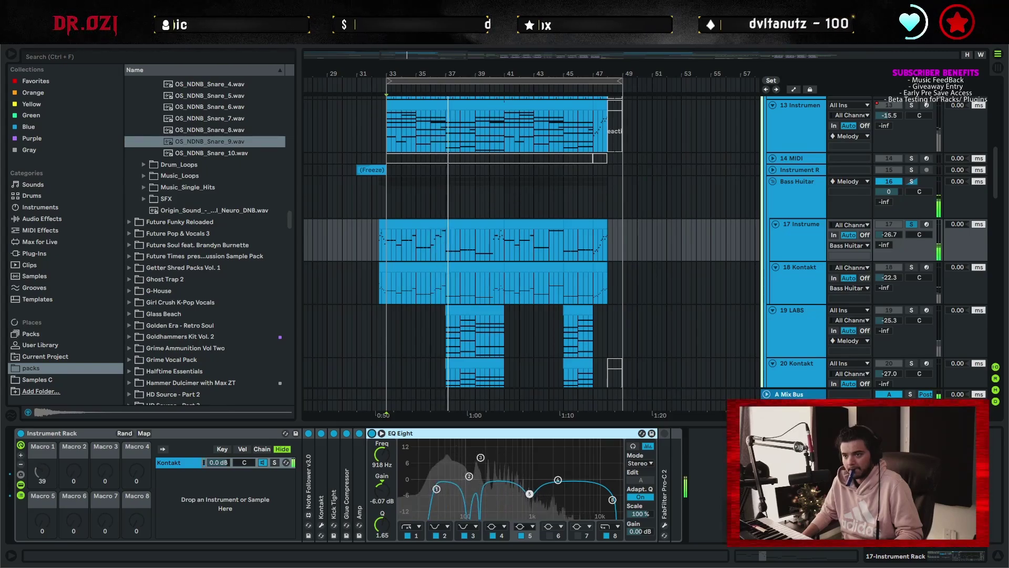
{"action": "double_click", "coordinate": [416, 434]}
Enable the FabFilter Pro-C 2 on 17 Instrument and view its Bite and Sustain bM preset in the plug-in window.
{"action": "left_click", "coordinate": [408, 435]}
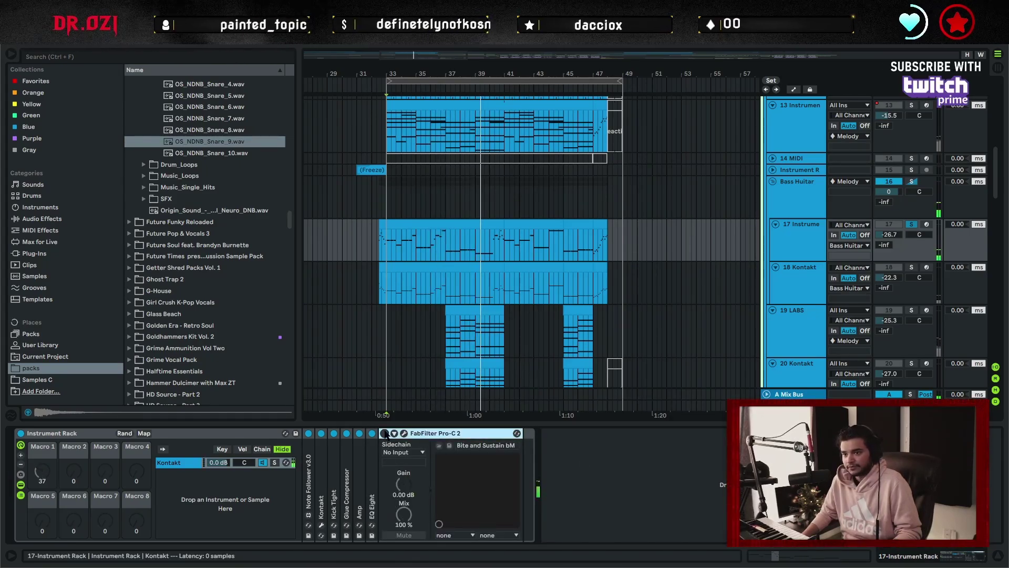
{"action": "left_click", "coordinate": [385, 433]}
{"action": "left_click", "coordinate": [404, 433]}
{"action": "left_click_drag", "start_coordinate": [813, 244], "coordinate": [563, 210]}
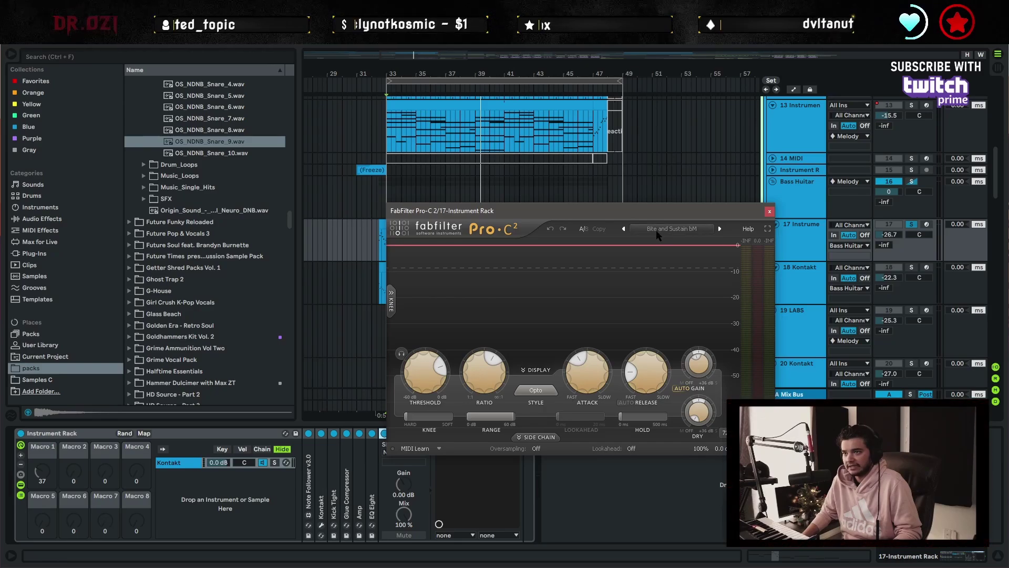
{"action": "left_click", "coordinate": [769, 211]}
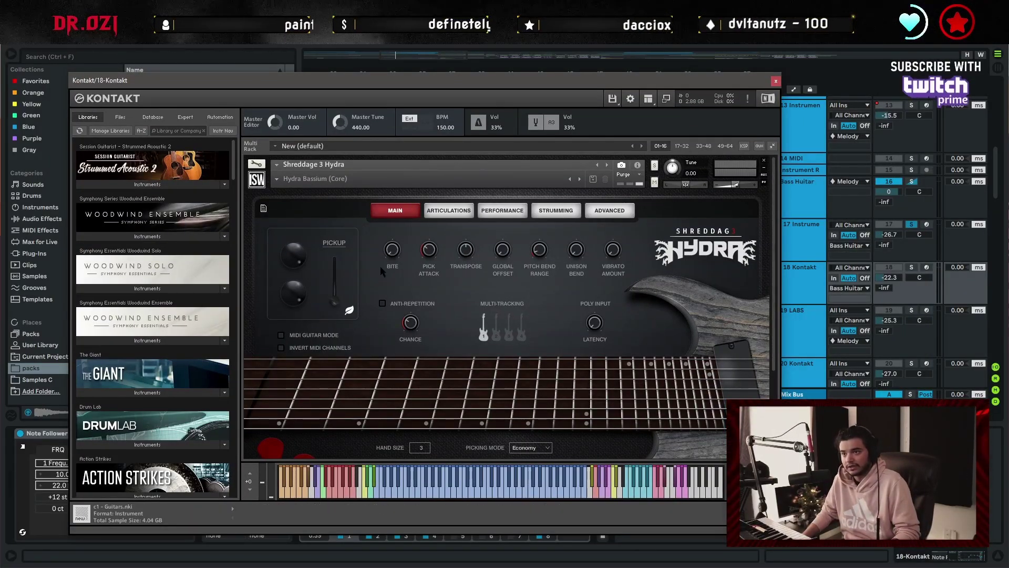
View the Shreddage 3 Hydra instrument of 18 Kontakt, play the track soloed from 33.1.1, and open its clip.
{"action": "left_click", "coordinate": [776, 82]}
{"action": "key", "text": "space"}
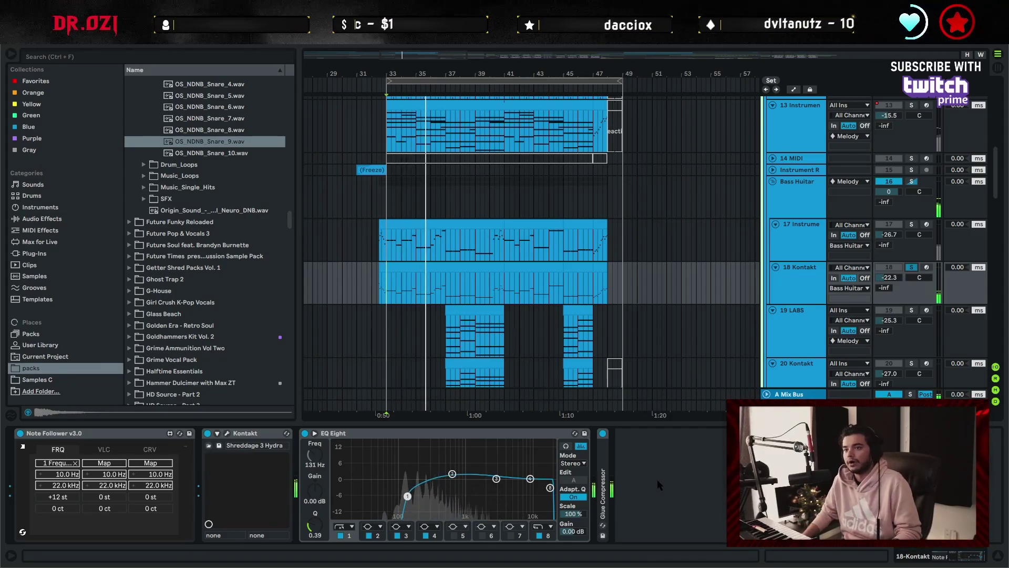
{"action": "double_click", "coordinate": [469, 277]}
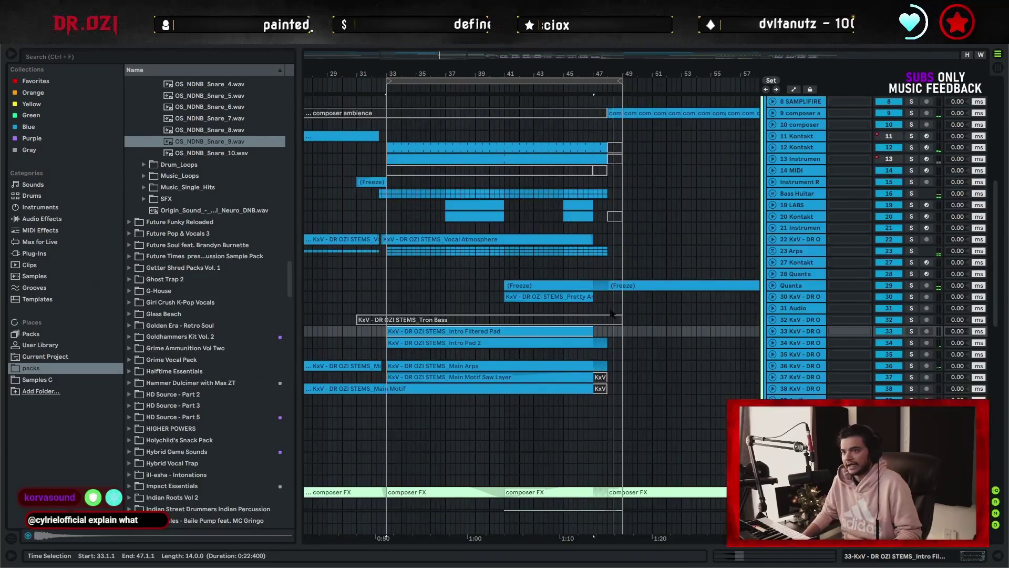
Unfold the Intro Pad 2 track, solo it, and play its stuttered section from 47.1.1.
{"action": "key", "text": "plus"}
{"action": "key", "text": "plus"}
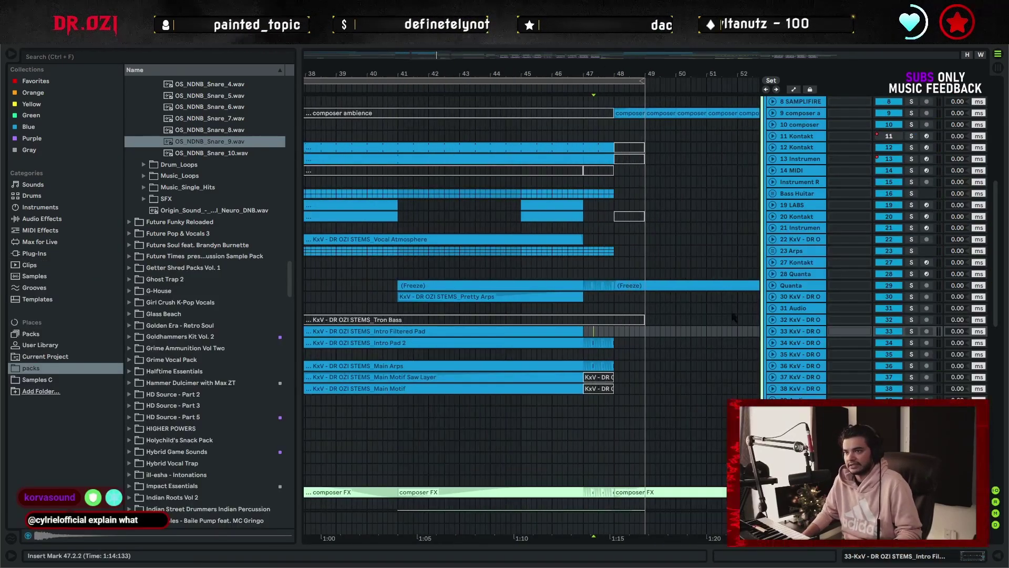
{"action": "key", "text": "plus"}
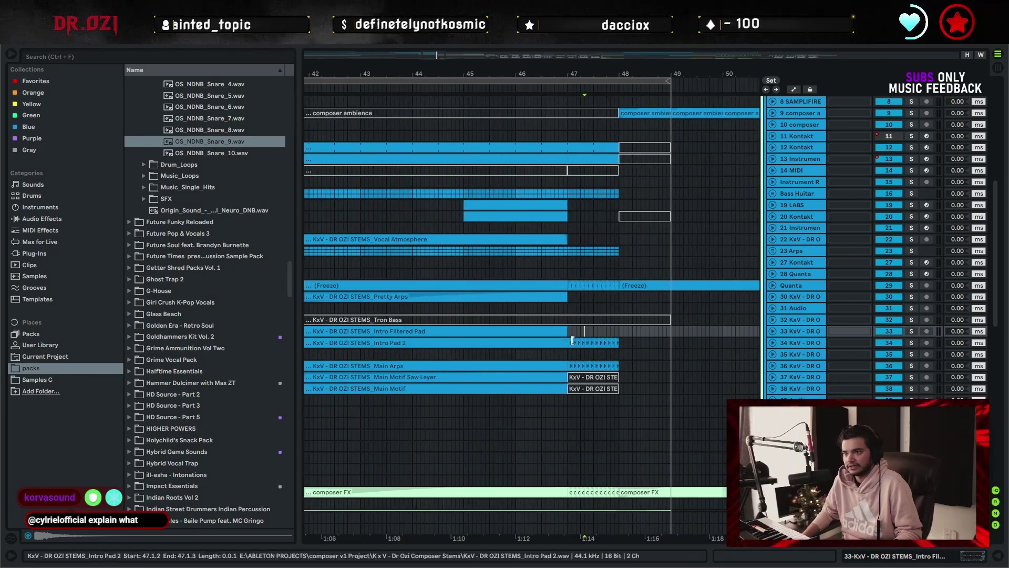
{"action": "left_click", "coordinate": [772, 343]}
{"action": "left_click", "coordinate": [554, 370]}
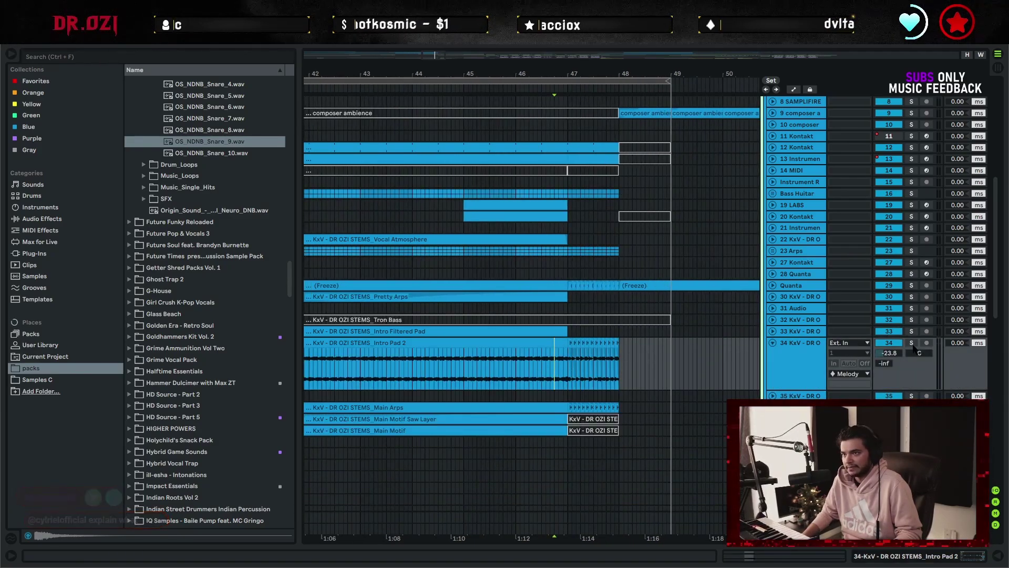
{"action": "scroll", "coordinate": [664, 375], "scroll_direction": "up", "scroll_amount": 2}
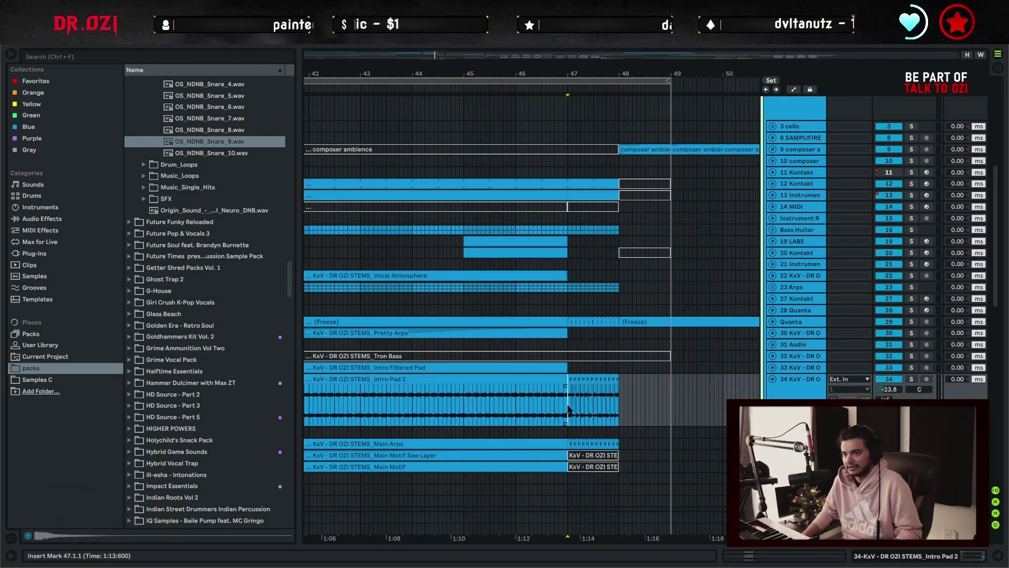
{"action": "left_click", "coordinate": [911, 379]}
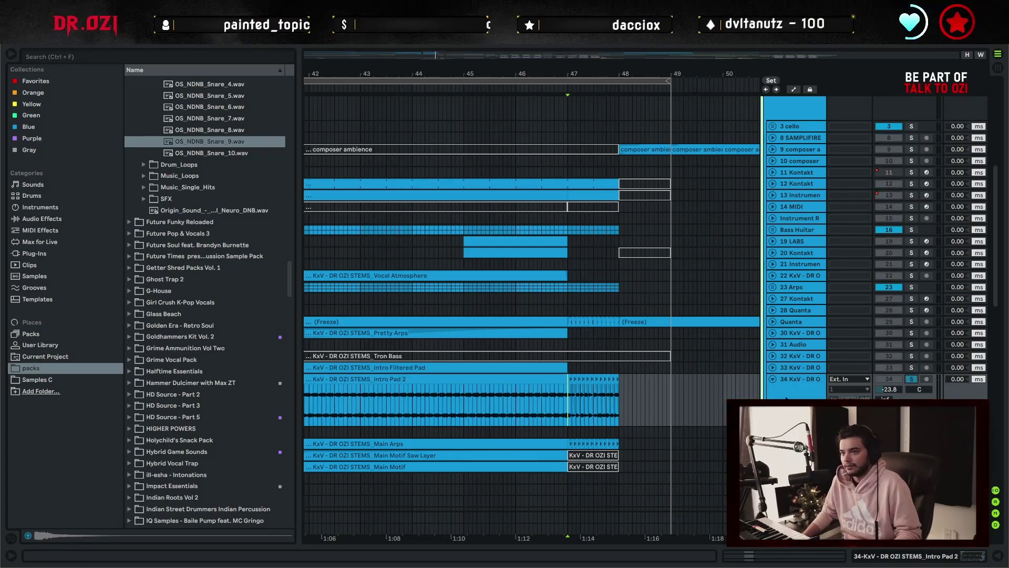
Unfold and solo the Main Arps track, and play it from shortly before its chopped section at bar 47.
{"action": "scroll", "coordinate": [624, 373], "scroll_direction": "down", "scroll_amount": 3}
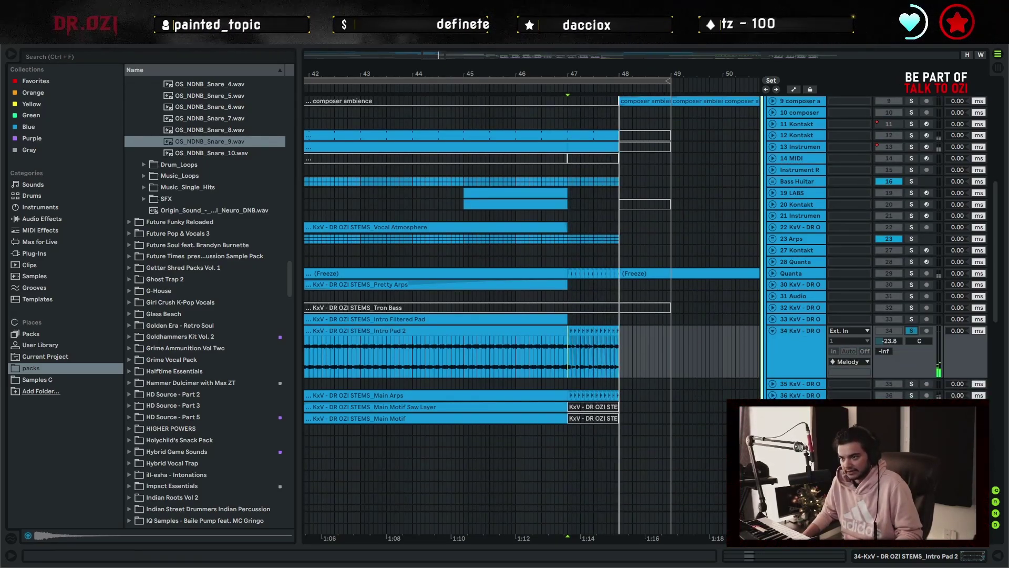
{"action": "scroll", "coordinate": [621, 399], "scroll_direction": "down", "scroll_amount": 3}
{"action": "left_click", "coordinate": [912, 347]}
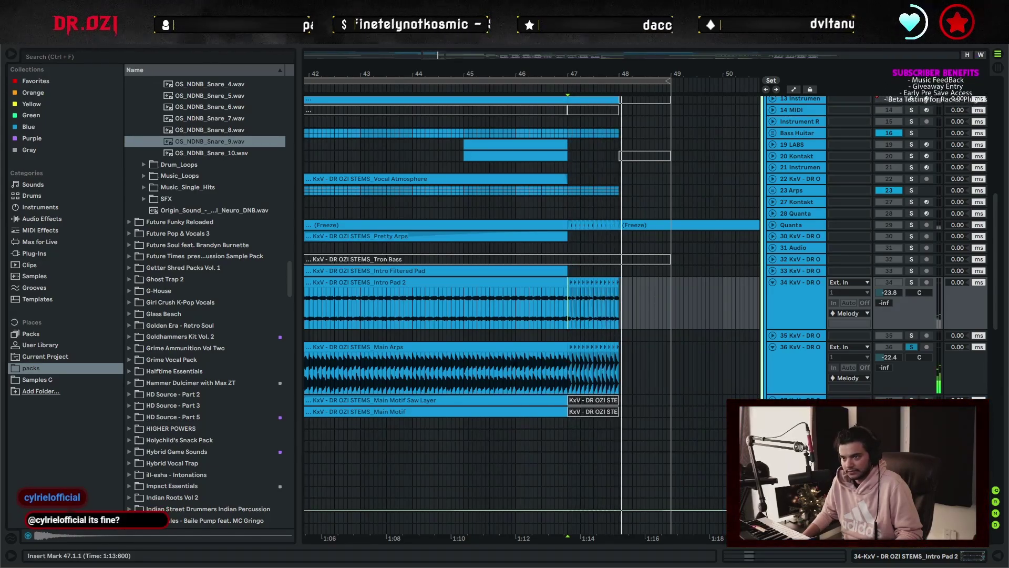
{"action": "left_click", "coordinate": [528, 377]}
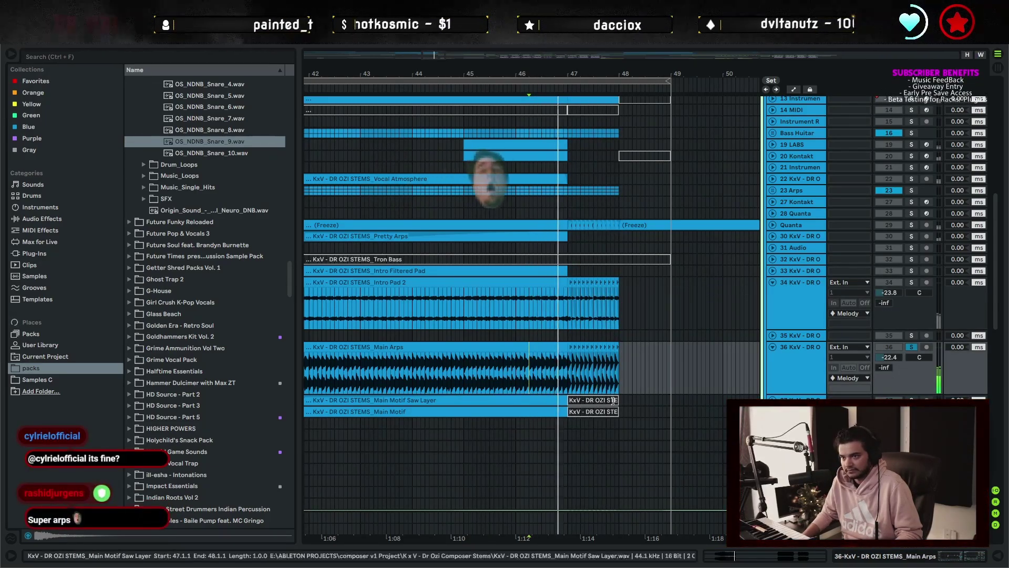
Unfold the frozen Quanta track and play it soloed through the transition into bar 47.
{"action": "scroll", "coordinate": [798, 299], "scroll_direction": "up", "scroll_amount": 3}
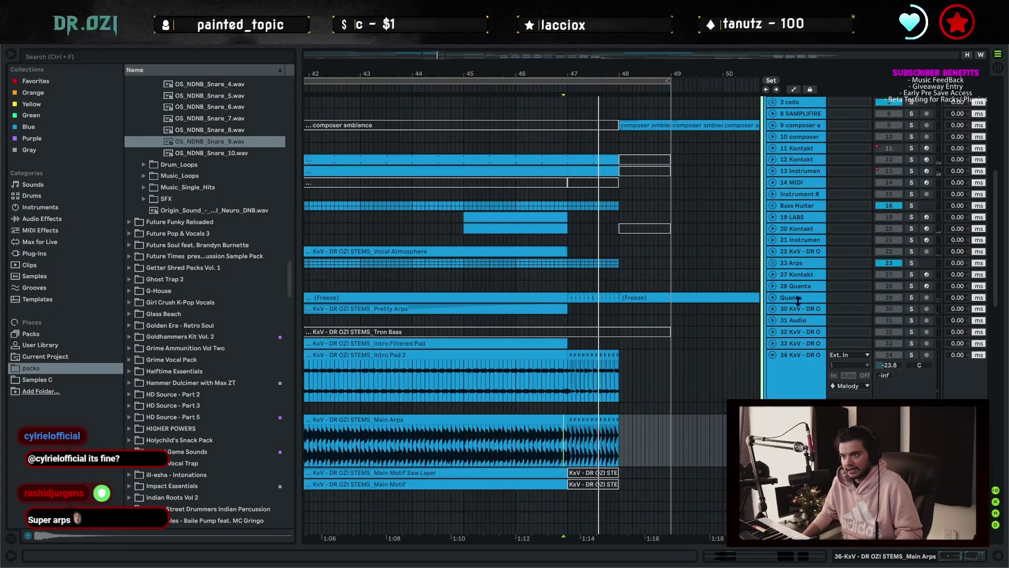
{"action": "left_click", "coordinate": [772, 298]}
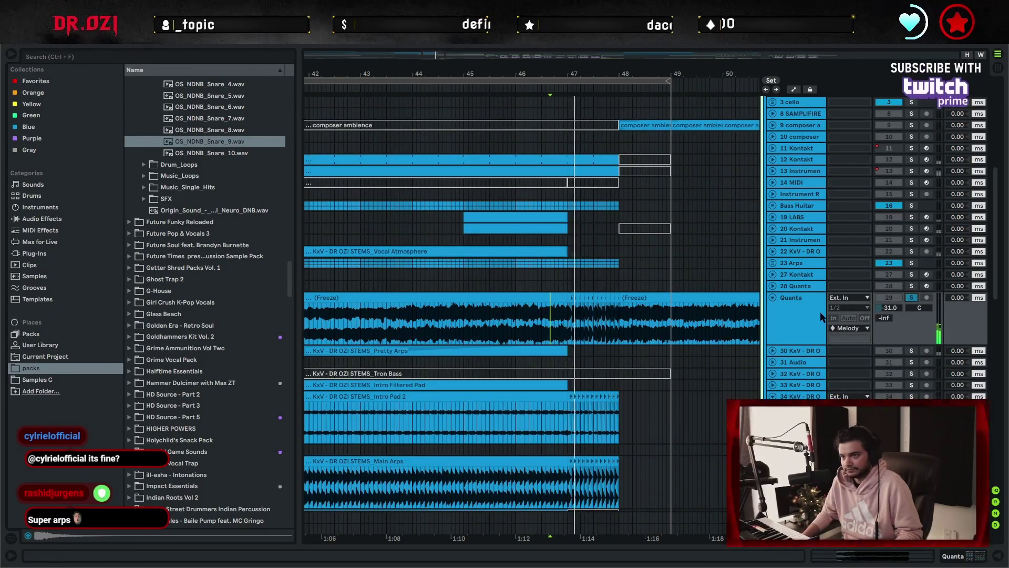
Unfold the 23 Arps group to show its Kontakt tracks and turn off solo on the Quanta track.
{"action": "left_click", "coordinate": [772, 262]}
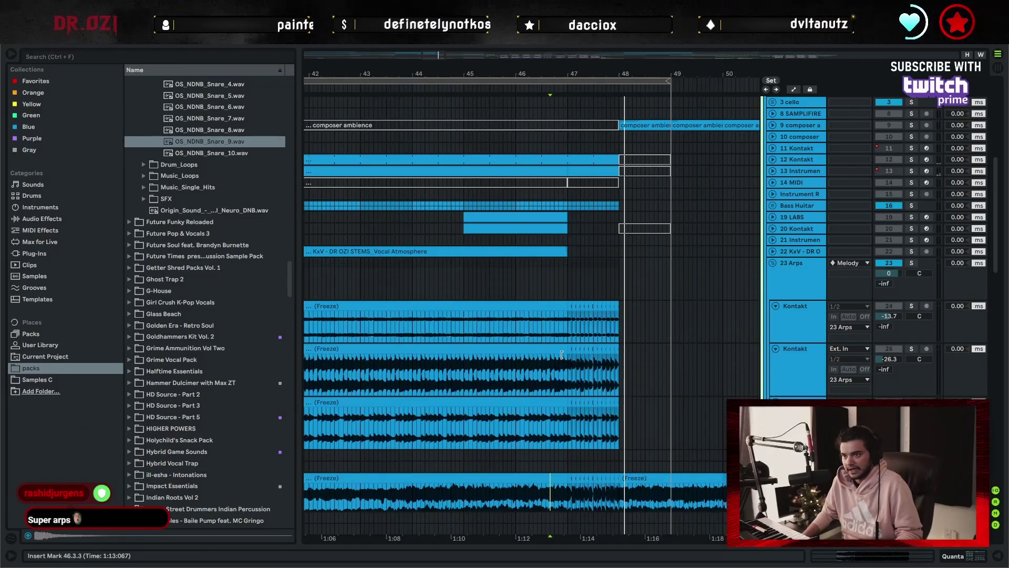
{"action": "left_click", "coordinate": [914, 299]}
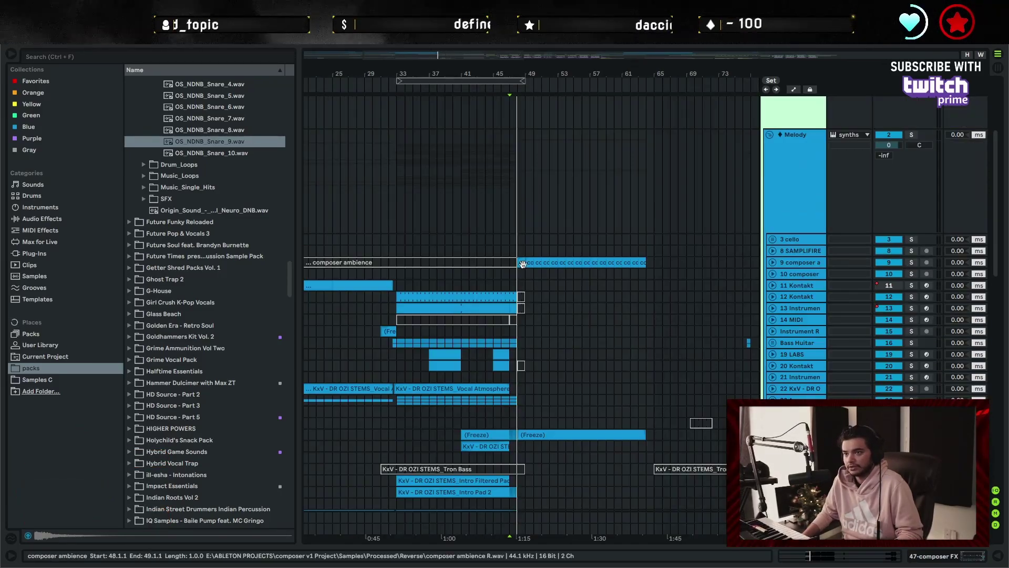
Unfold track 9 composer ambience and audition its reversed clips from bar 48 in solo, together with the Quanta track.
{"action": "left_click", "coordinate": [515, 263]}
{"action": "left_click", "coordinate": [773, 261]}
{"action": "scroll", "coordinate": [621, 280], "scroll_direction": "down", "scroll_amount": 2}
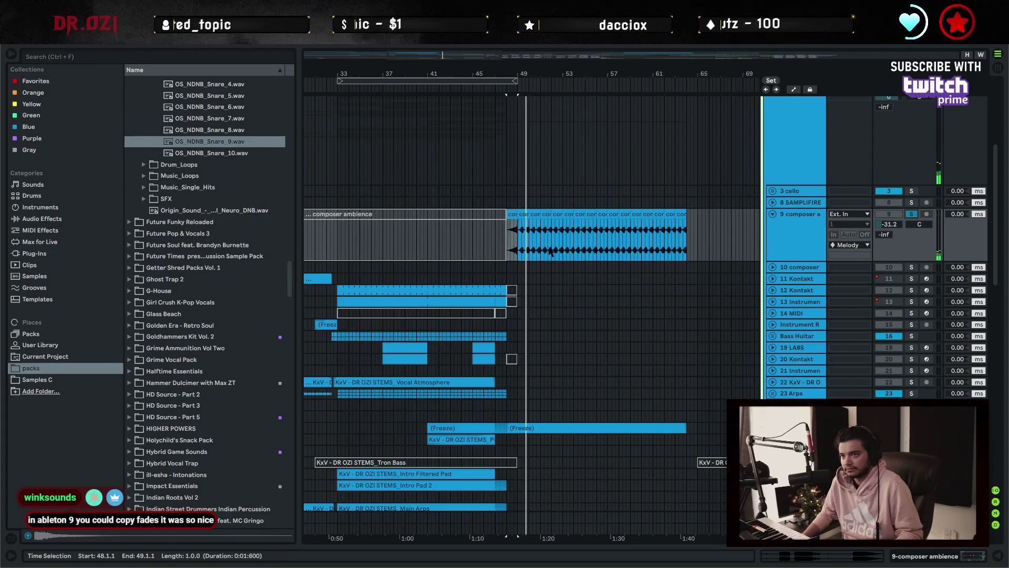
{"action": "scroll", "coordinate": [614, 244], "scroll_direction": "up", "scroll_amount": 3}
{"action": "scroll", "coordinate": [615, 333], "scroll_direction": "down", "scroll_amount": 3}
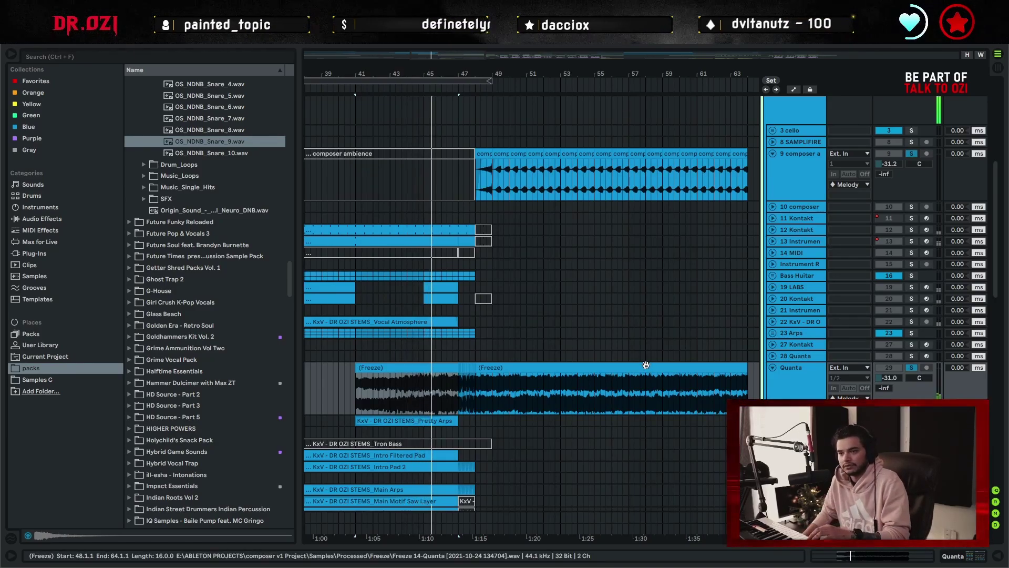
{"action": "scroll", "coordinate": [619, 418], "scroll_direction": "down", "scroll_amount": 3}
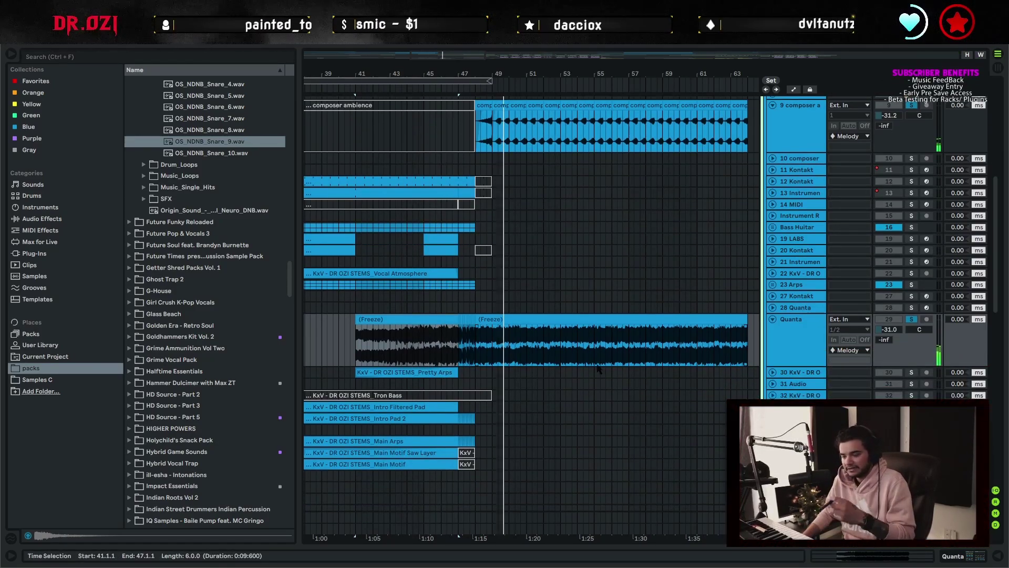
Solo the fx group to hear the impact effects around bar 48.
{"action": "scroll", "coordinate": [524, 344], "scroll_direction": "down", "scroll_amount": 5}
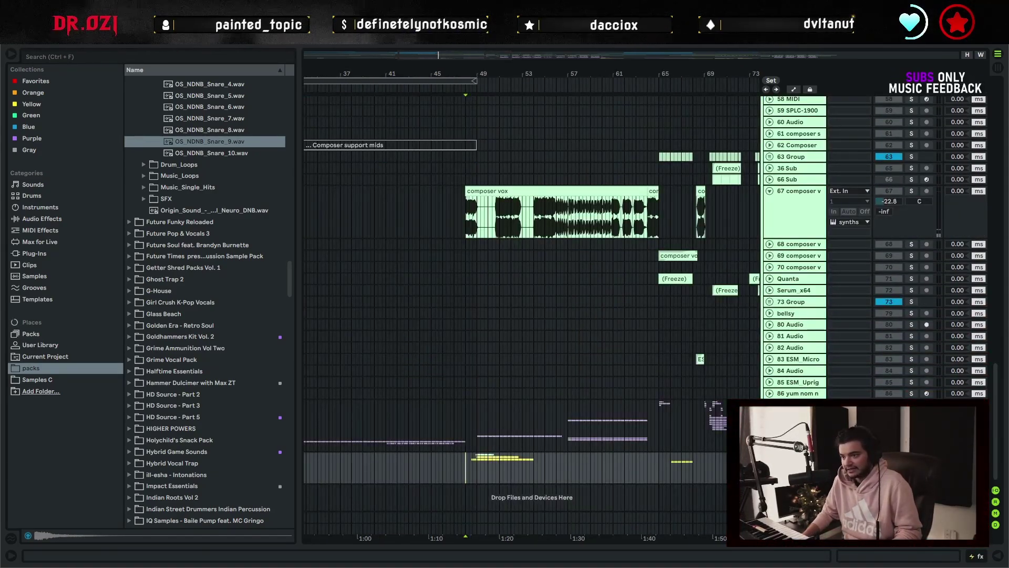
{"action": "scroll", "coordinate": [584, 421], "scroll_direction": "down", "scroll_amount": 10}
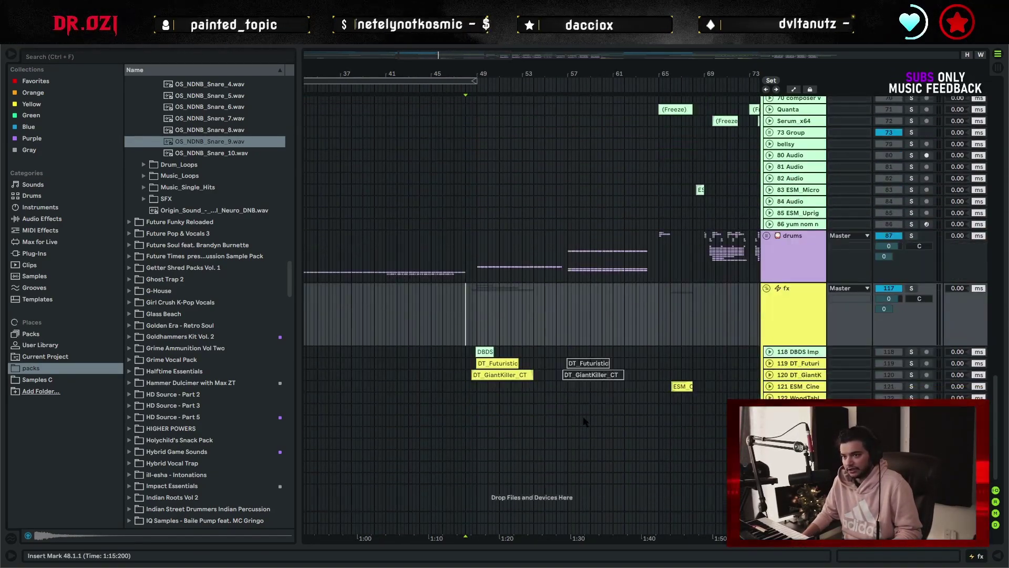
{"action": "left_click", "coordinate": [912, 288]}
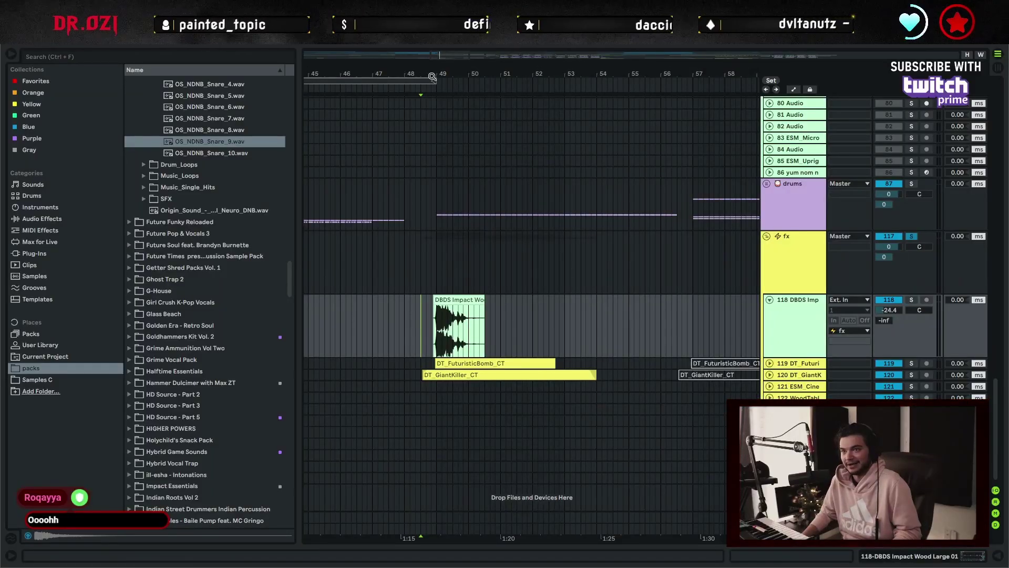
Select the DBDS Impact Wood Large 01 clip and solo track 118 to audition it.
{"action": "left_click_drag", "start_coordinate": [432, 76], "coordinate": [432, 136]}
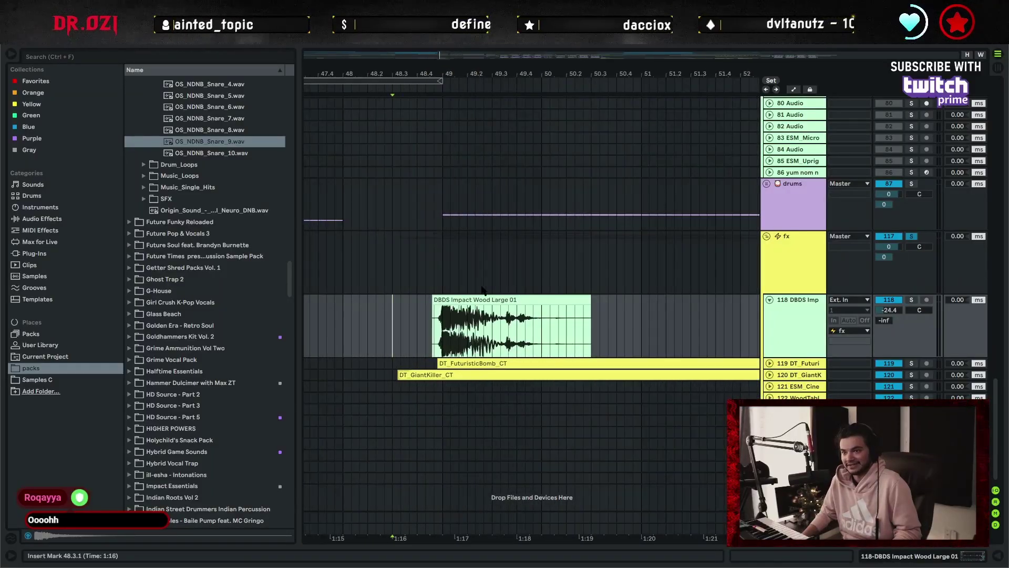
{"action": "left_click", "coordinate": [473, 300]}
{"action": "left_click", "coordinate": [915, 300]}
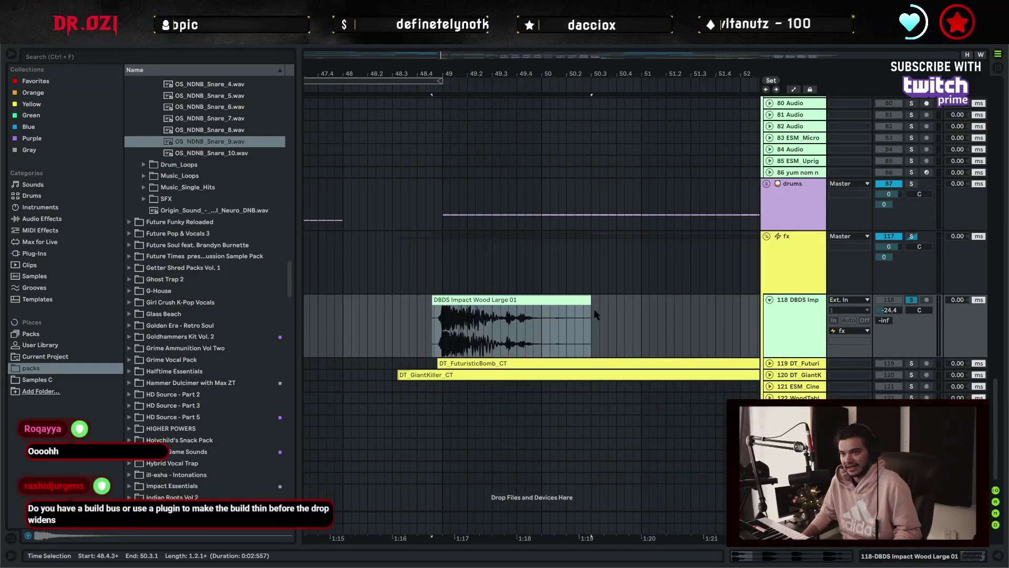
Audition the DT_FuturisticBomb_CT and DT_GiantKiller_CT clips separately by soloing tracks 119 and 120.
{"action": "left_click", "coordinate": [770, 363]}
{"action": "scroll", "coordinate": [778, 358], "scroll_direction": "down", "scroll_amount": 2}
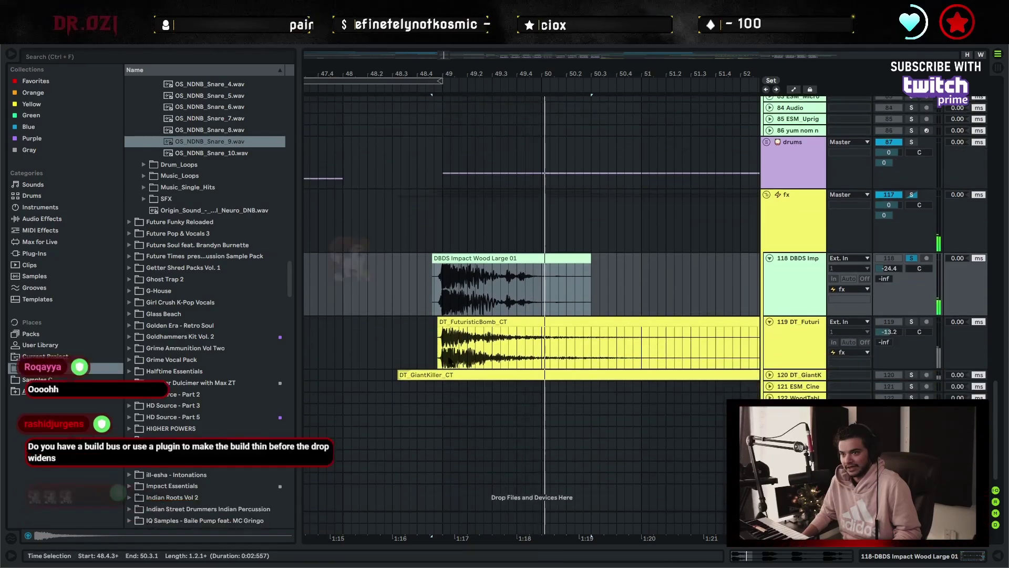
{"action": "key", "text": "space"}
{"action": "left_click", "coordinate": [911, 321]}
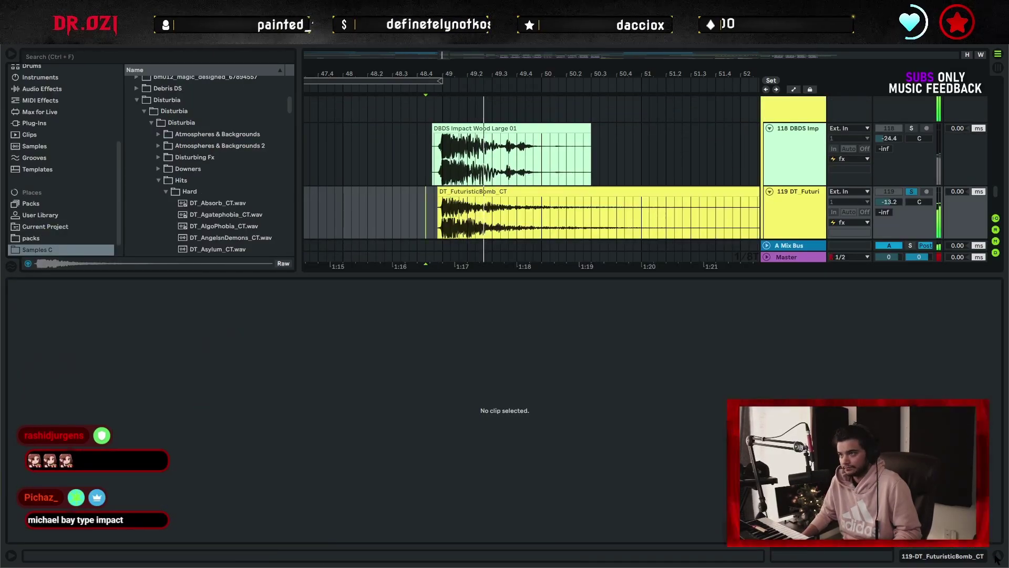
{"action": "left_click", "coordinate": [997, 555]}
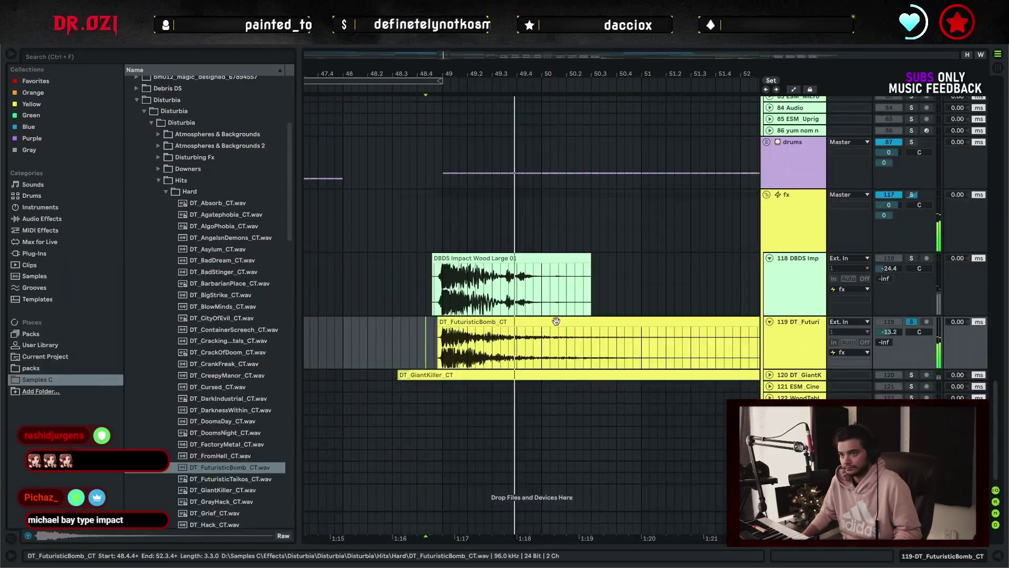
{"action": "left_click", "coordinate": [401, 367]}
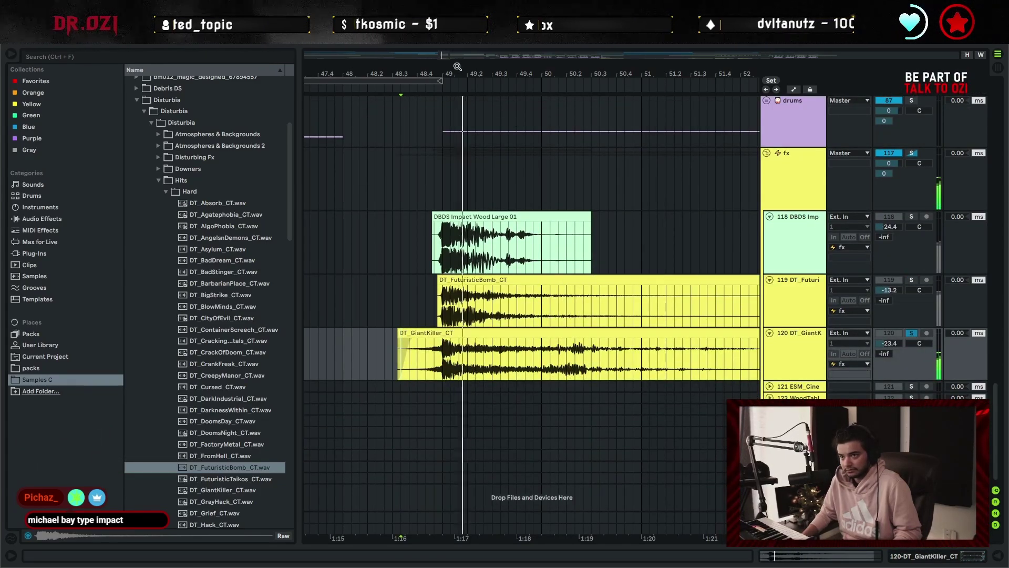
Unfold track 112 Kontakt in the Percs group, show its devices, and play its clip from bar 49 in solo.
{"action": "left_click_drag", "start_coordinate": [443, 74], "coordinate": [443, 32]}
{"action": "scroll", "coordinate": [471, 154], "scroll_direction": "up", "scroll_amount": 6}
{"action": "left_click", "coordinate": [772, 366]}
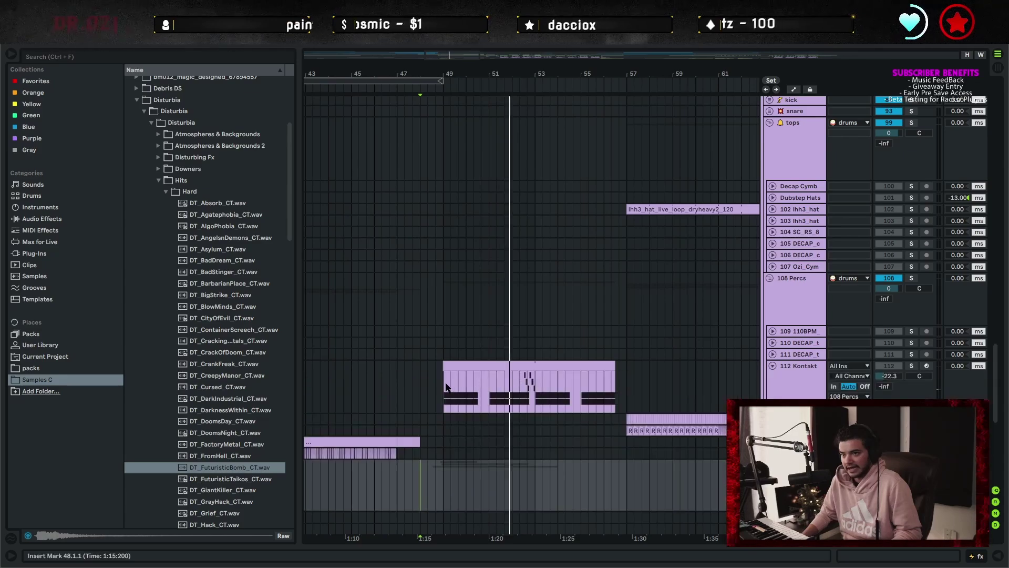
{"action": "left_click", "coordinate": [444, 387]}
{"action": "scroll", "coordinate": [731, 415], "scroll_direction": "down", "scroll_amount": 2}
{"action": "double_click", "coordinate": [816, 316]}
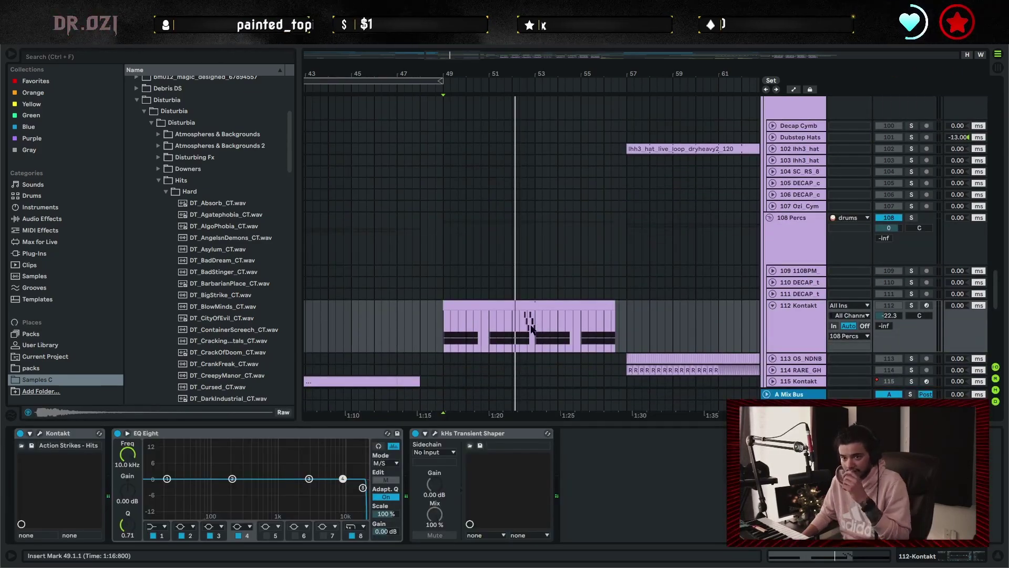
{"action": "scroll", "coordinate": [516, 311], "scroll_direction": "down", "scroll_amount": 2}
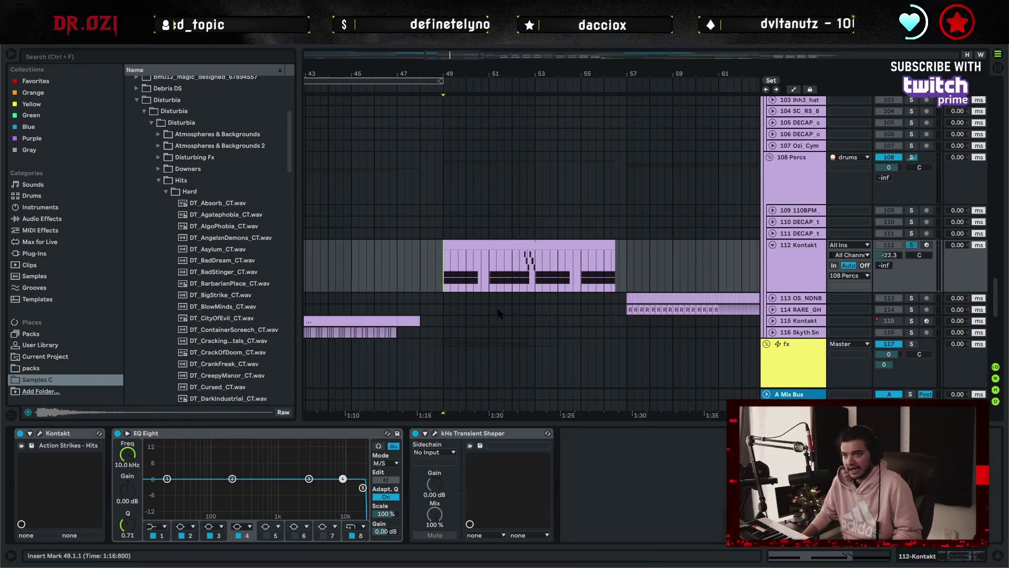
{"action": "key", "text": "space"}
Inspect the Action Strikes - Hits instrument in the Kontakt window, then close it and hide the device view.
{"action": "left_click", "coordinate": [39, 433]}
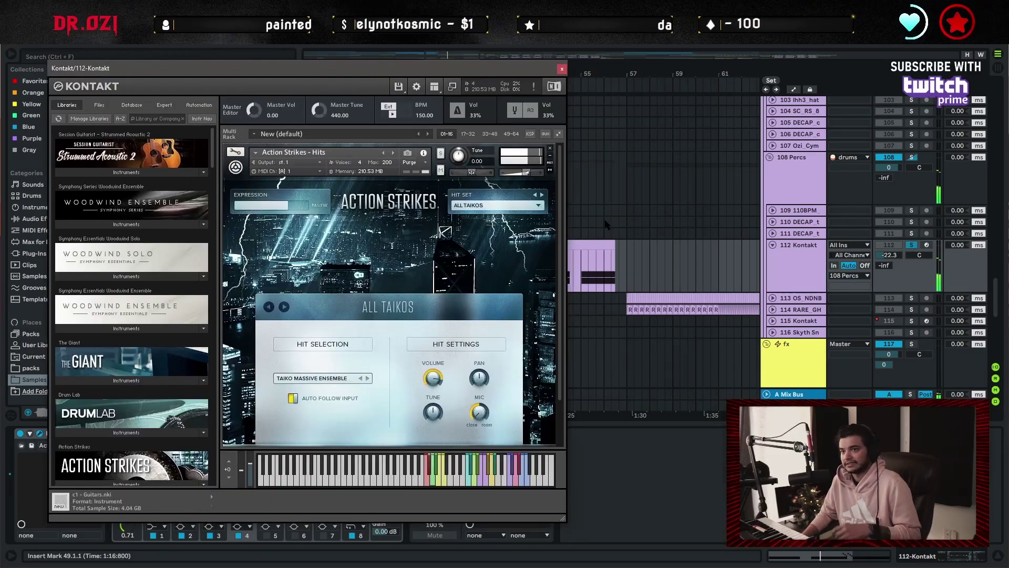
{"action": "left_click", "coordinate": [561, 69]}
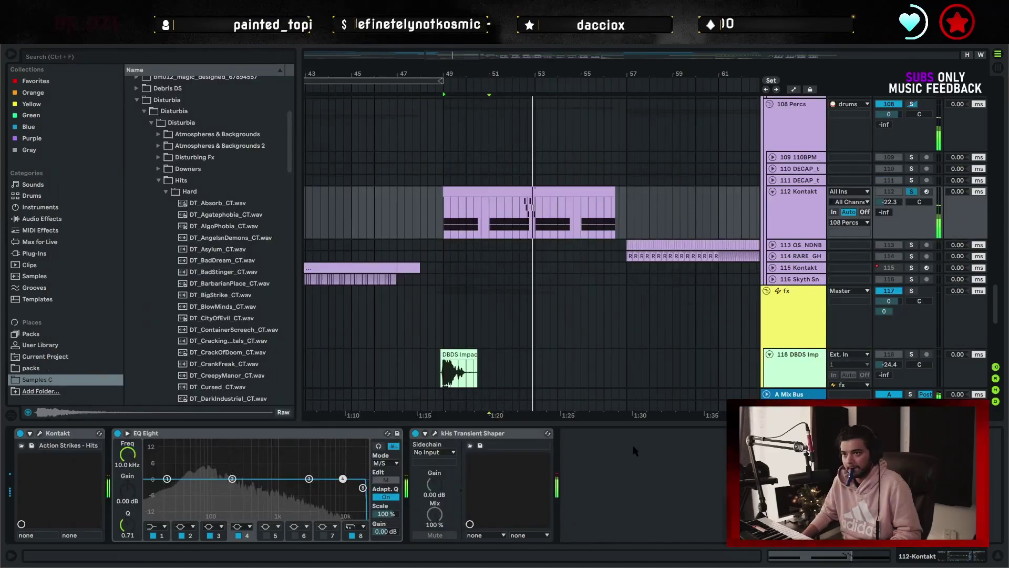
{"action": "key", "text": "ctrl+alt+l"}
Play the full mix from bar 47 with solos off and look through the synths, drums and fx tracks.
{"action": "scroll", "coordinate": [627, 375], "scroll_direction": "up", "scroll_amount": 5}
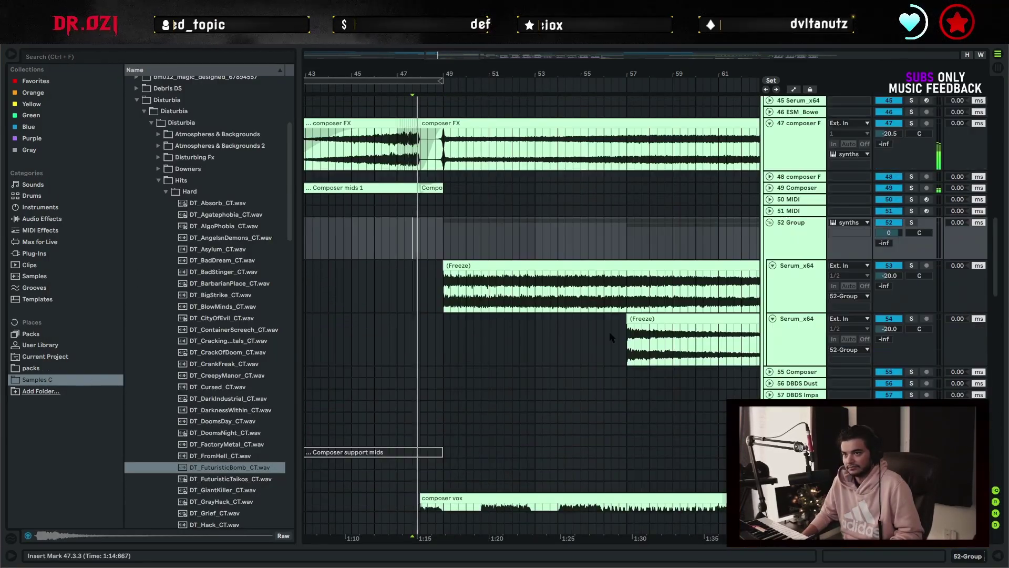
{"action": "scroll", "coordinate": [609, 338], "scroll_direction": "down", "scroll_amount": 6}
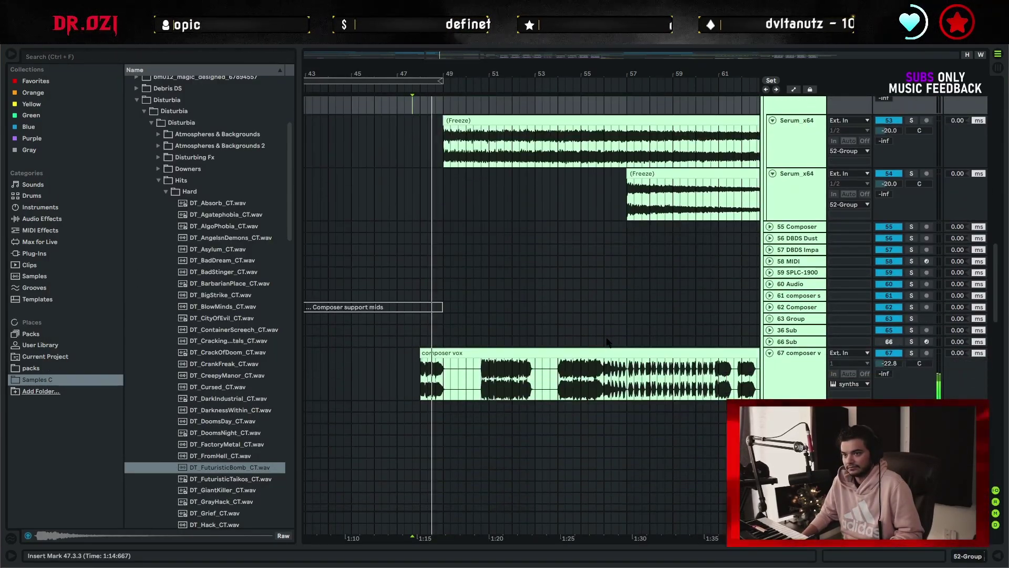
{"action": "scroll", "coordinate": [608, 340], "scroll_direction": "up", "scroll_amount": 3}
{"action": "scroll", "coordinate": [608, 342], "scroll_direction": "up", "scroll_amount": 2}
{"action": "key", "text": "alt+u"}
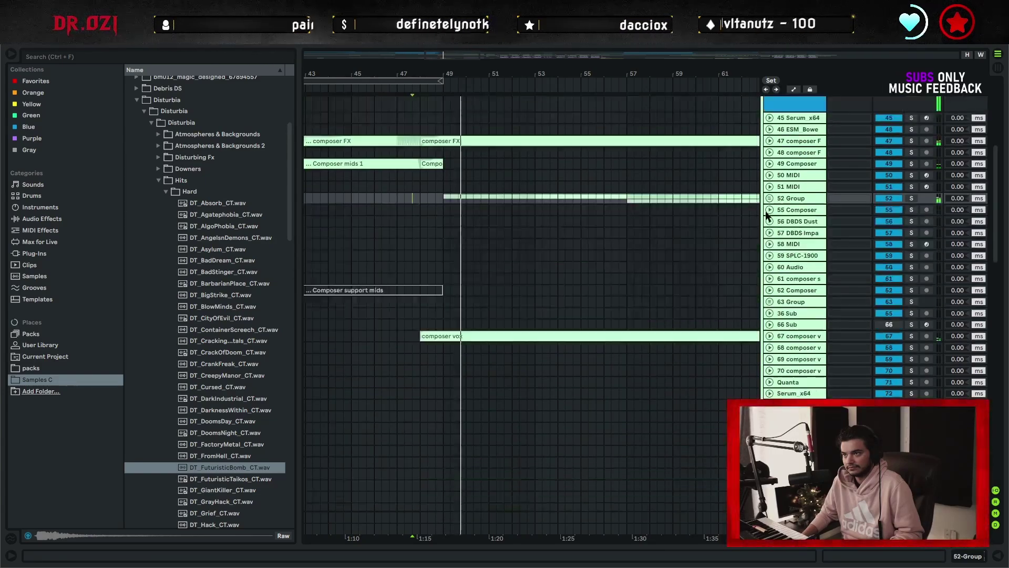
{"action": "scroll", "coordinate": [579, 263], "scroll_direction": "down", "scroll_amount": 15}
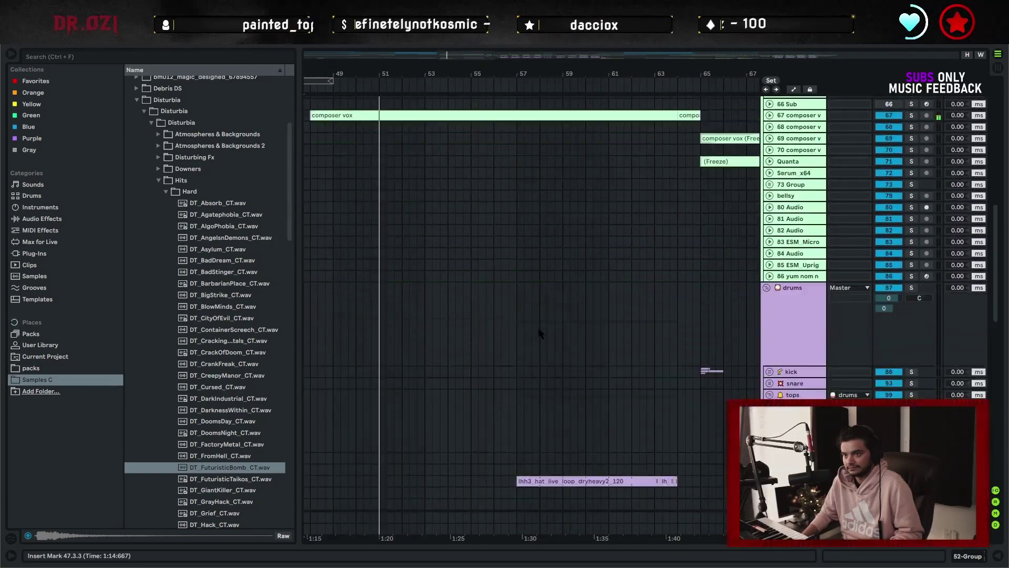
{"action": "scroll", "coordinate": [547, 339], "scroll_direction": "down", "scroll_amount": 4}
{"action": "scroll", "coordinate": [687, 371], "scroll_direction": "up", "scroll_amount": 1}
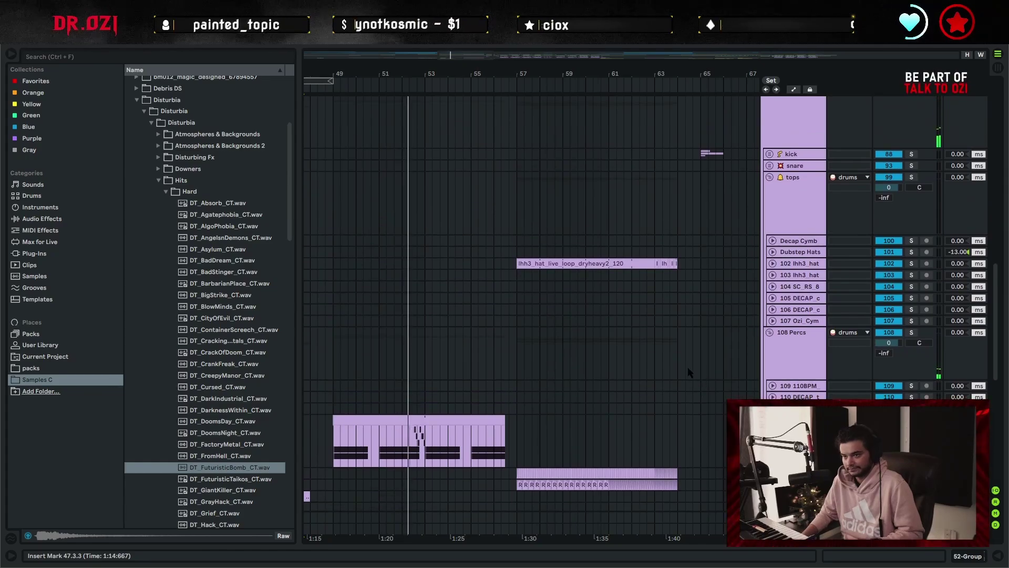
{"action": "scroll", "coordinate": [657, 368], "scroll_direction": "down", "scroll_amount": 7}
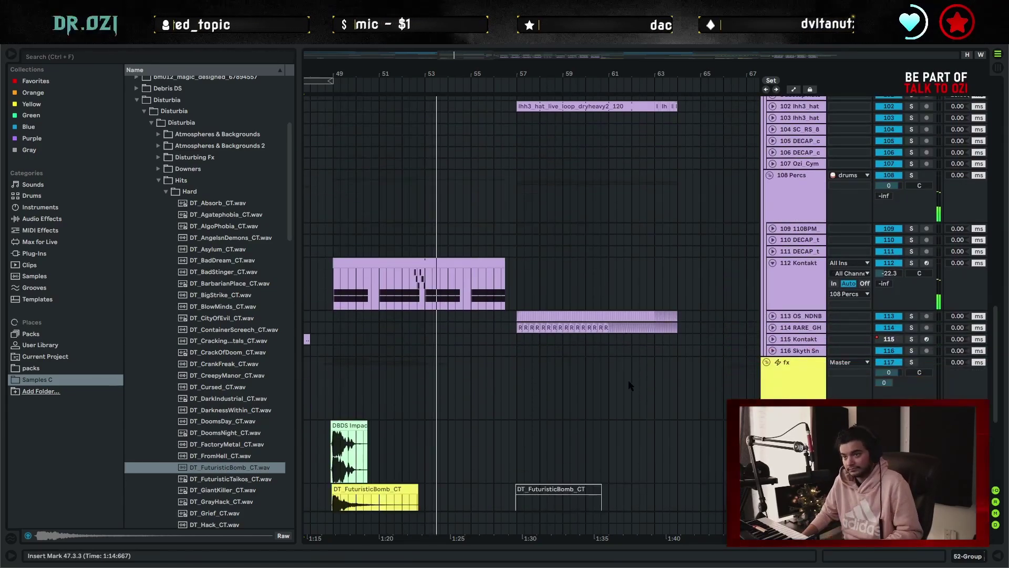
{"action": "scroll", "coordinate": [677, 387], "scroll_direction": "up", "scroll_amount": 10}
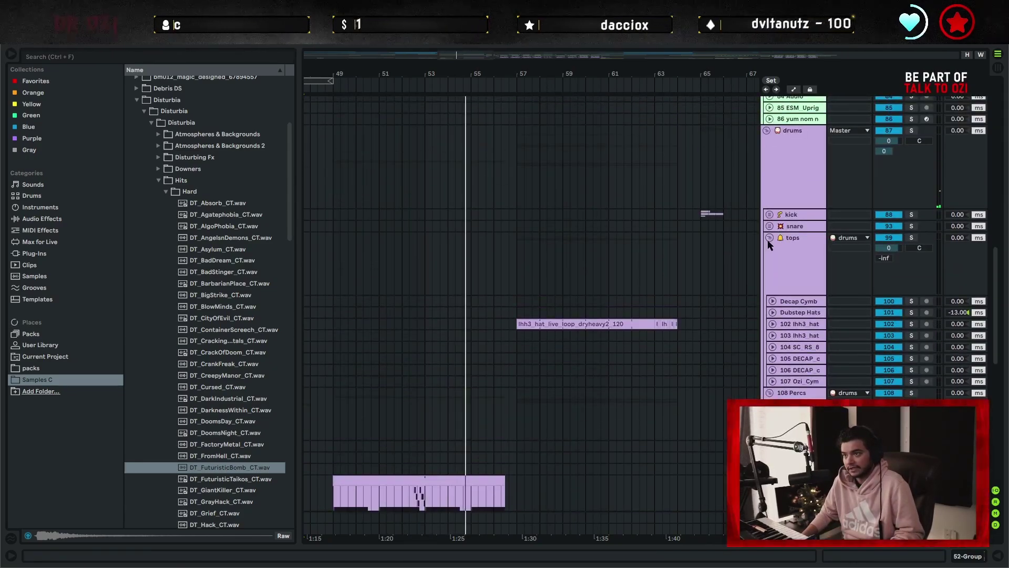
Fold the track groups down to synths, drums and fx, and review the arrangement around bar 65.
{"action": "left_click", "coordinate": [769, 238], "text": "alt"}
{"action": "left_click", "coordinate": [766, 130], "text": "alt"}
{"action": "left_click_drag", "start_coordinate": [597, 63], "coordinate": [511, 99]}
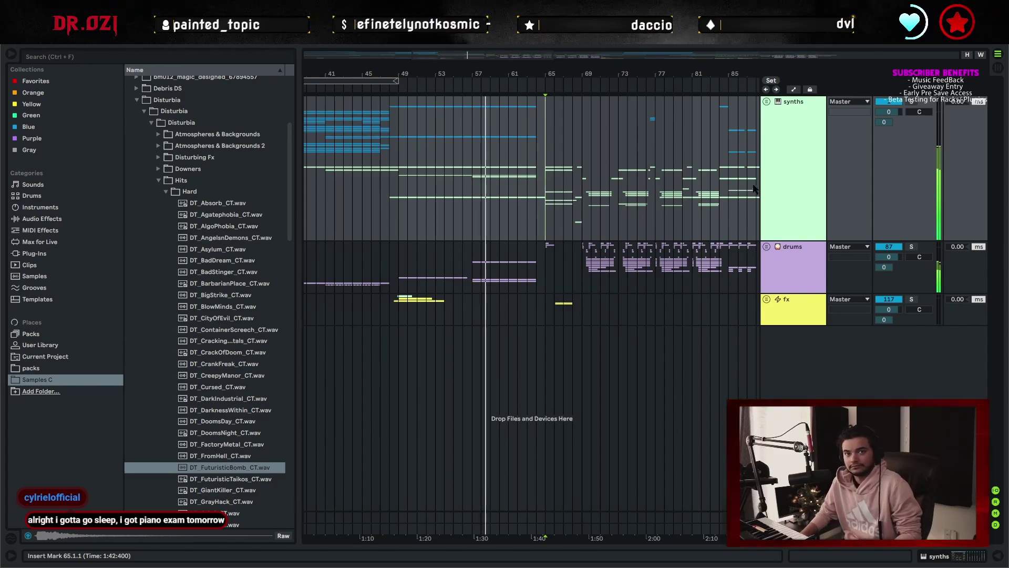
{"action": "left_click_drag", "start_coordinate": [628, 165], "coordinate": [513, 105]}
{"action": "scroll", "coordinate": [451, 211], "scroll_direction": "left", "scroll_amount": 5}
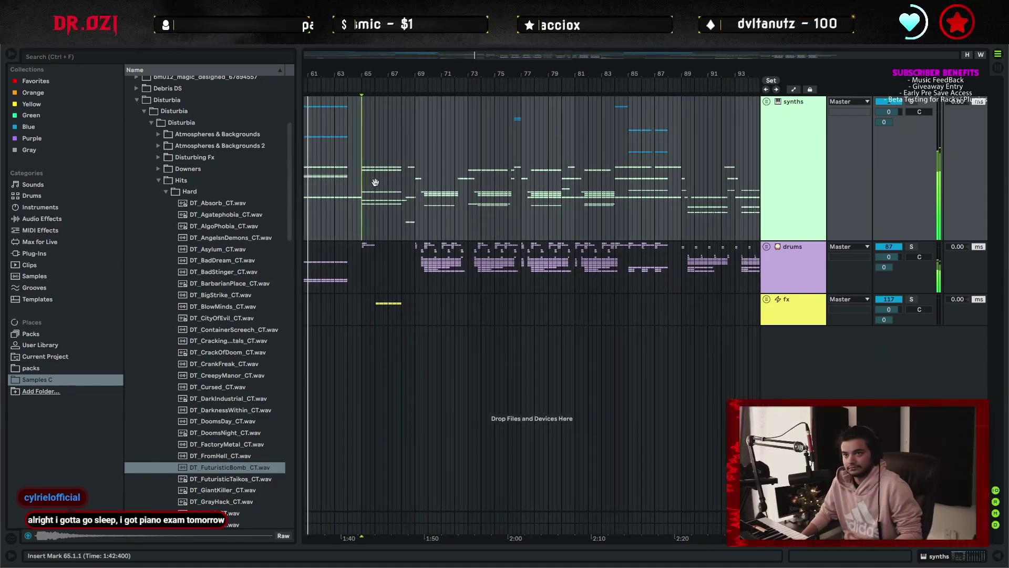
Solo track 47 composer FX to audition its clip starting at bar 65.
{"action": "scroll", "coordinate": [558, 188], "scroll_direction": "up", "scroll_amount": 3}
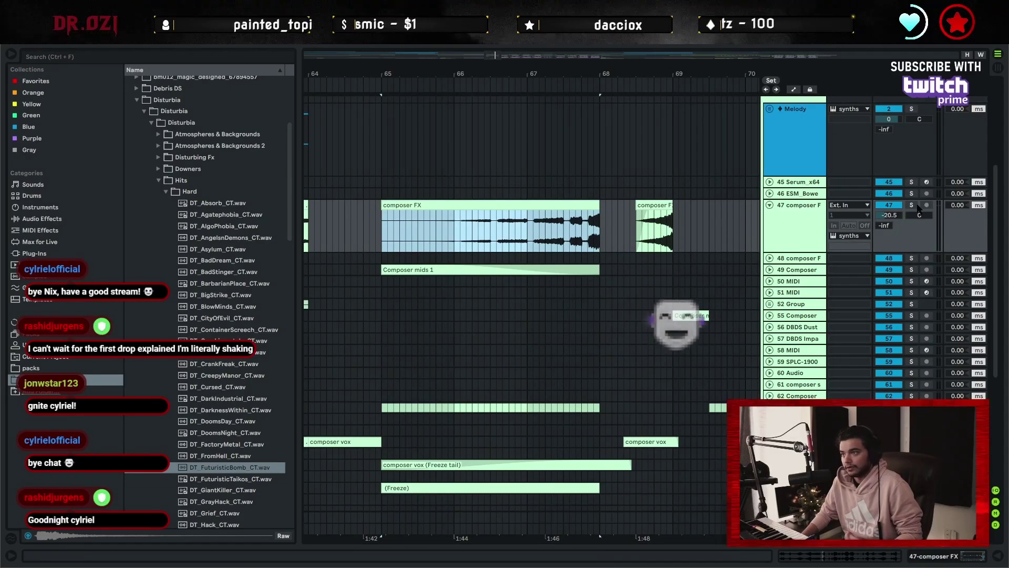
{"action": "scroll", "coordinate": [720, 289], "scroll_direction": "down", "scroll_amount": 2}
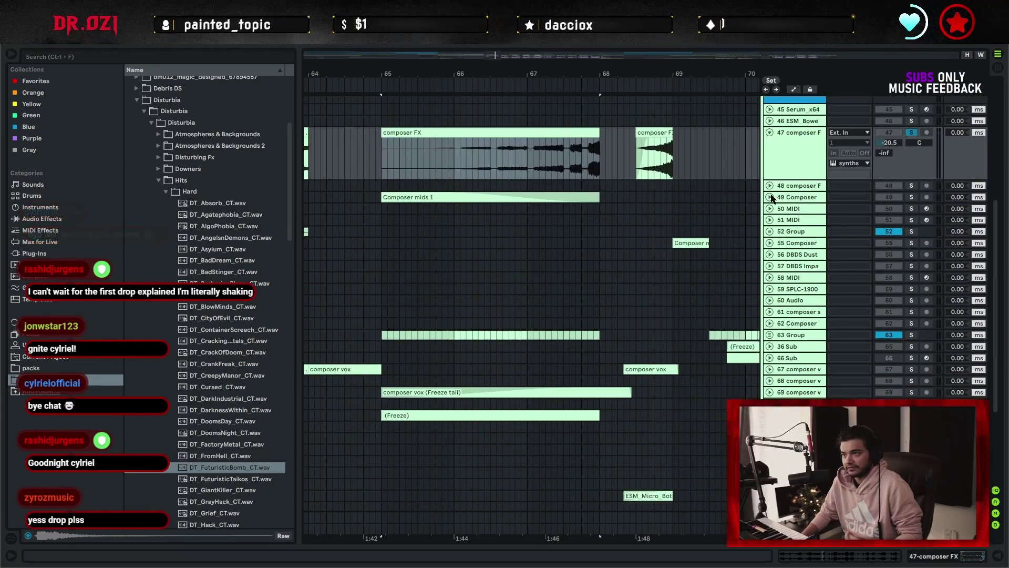
Unfold track 49 Composer, examine the Composer mids 1 clip's waveform, and audition it from bar 65 in solo.
{"action": "left_click", "coordinate": [770, 196]}
{"action": "scroll", "coordinate": [511, 157], "scroll_direction": "down", "scroll_amount": 1}
{"action": "left_click", "coordinate": [480, 162]}
{"action": "double_click", "coordinate": [479, 162]}
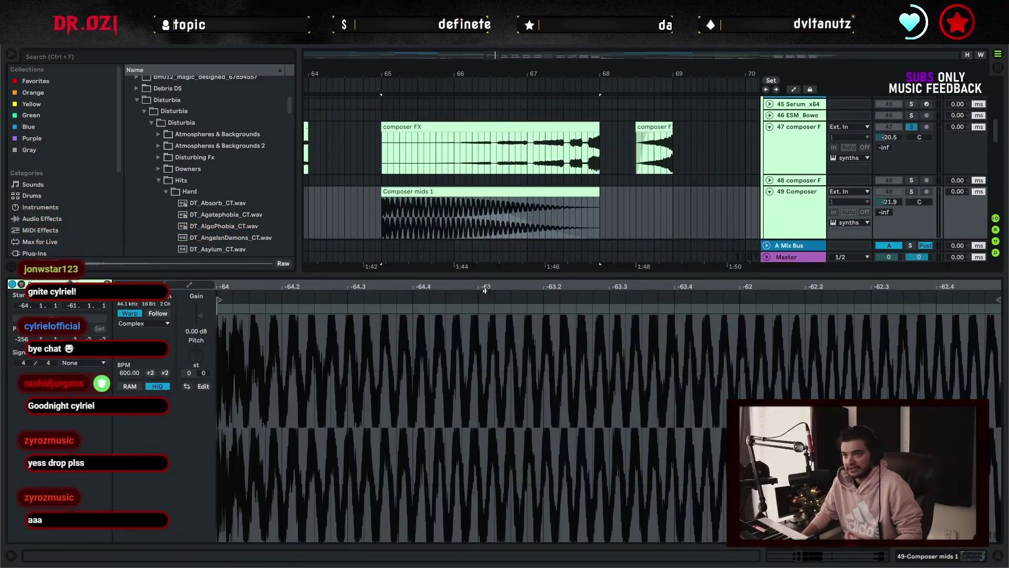
{"action": "left_click_drag", "start_coordinate": [419, 287], "coordinate": [413, 368]}
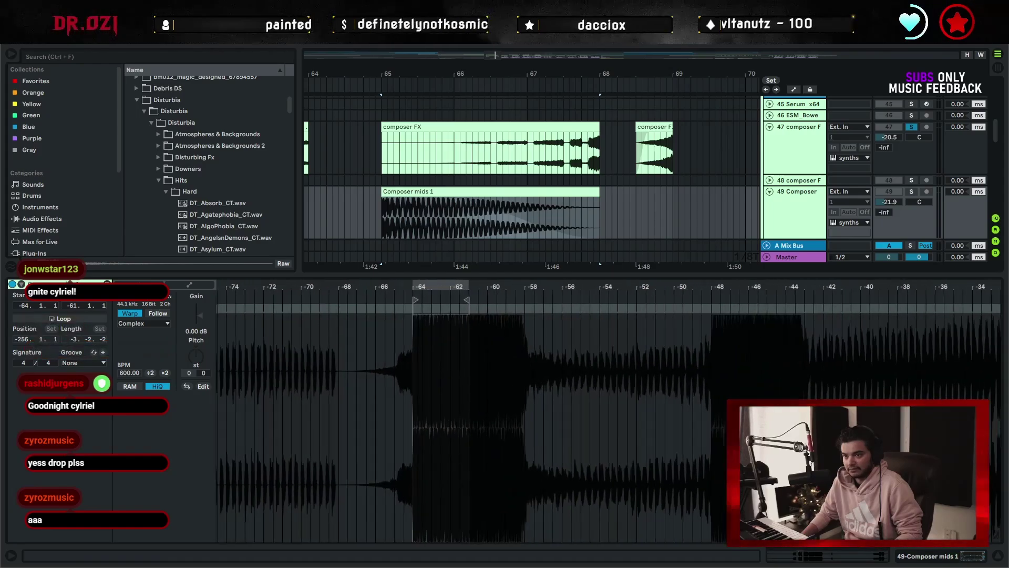
{"action": "left_click", "coordinate": [371, 217]}
{"action": "left_click", "coordinate": [383, 217]}
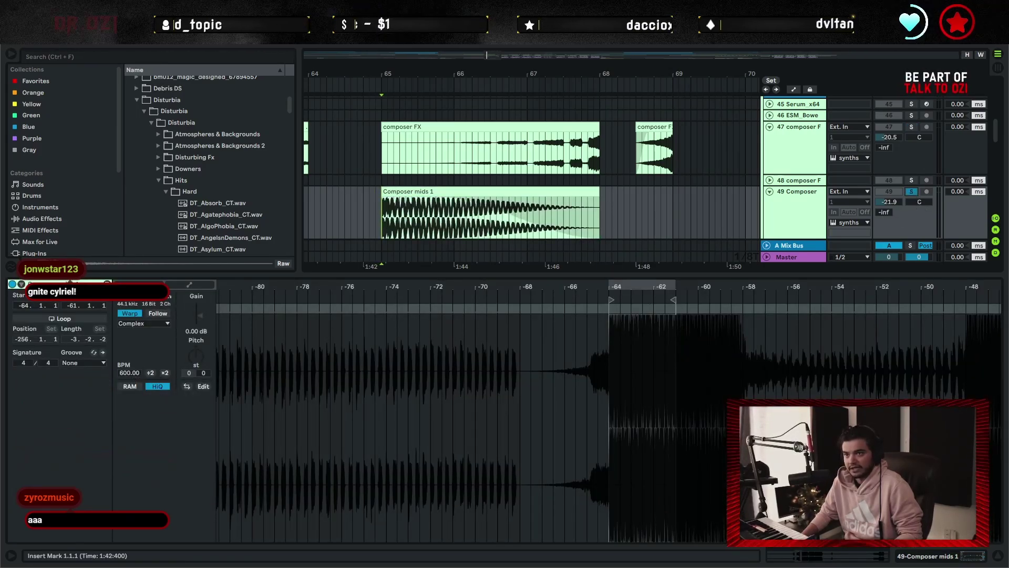
Hide the clip view and solo the FING DONG track in group 63 with its frozen clip at bar 65 selected.
{"action": "left_click", "coordinate": [997, 555]}
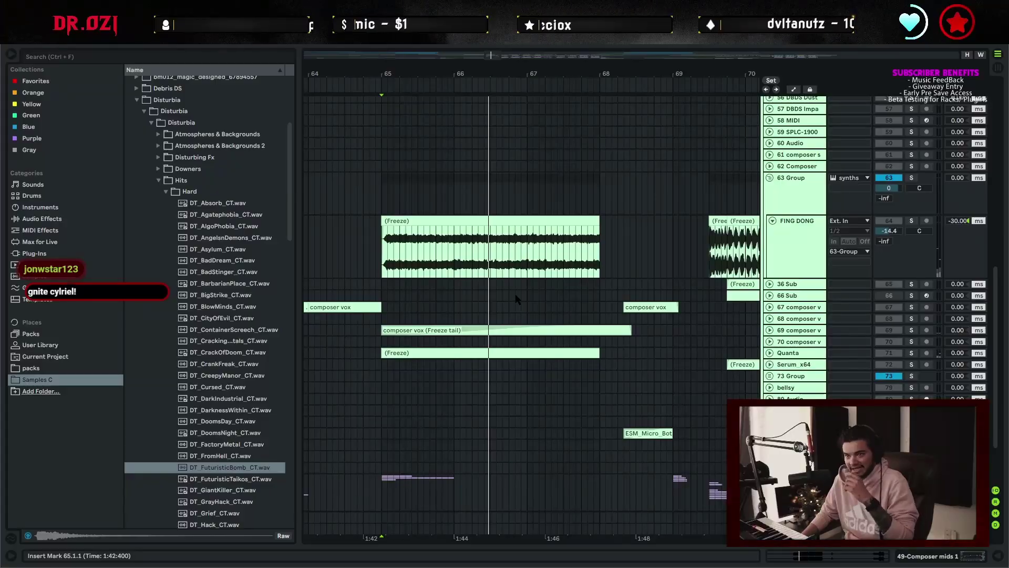
{"action": "left_click", "coordinate": [397, 221]}
{"action": "left_click", "coordinate": [911, 221]}
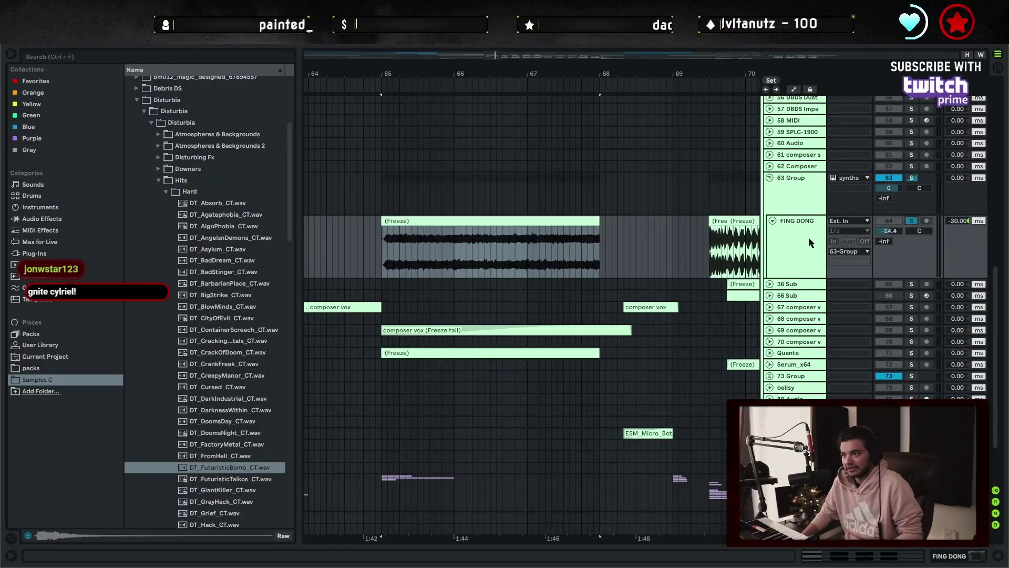
Examine the ShaperBox 2 pan curve on the FING DONG track while auditioning its frozen clip from bar 65, and hide the plug-in window.
{"action": "double_click", "coordinate": [810, 239]}
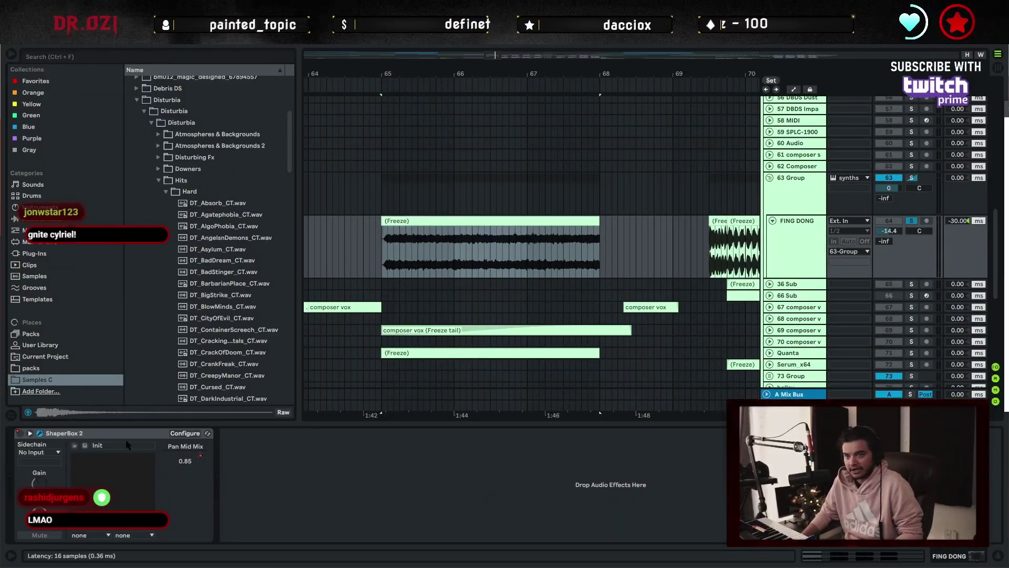
{"action": "left_click_drag", "start_coordinate": [449, 158], "coordinate": [773, 86]}
{"action": "left_click_drag", "start_coordinate": [548, 255], "coordinate": [507, 252]}
{"action": "key", "text": "space"}
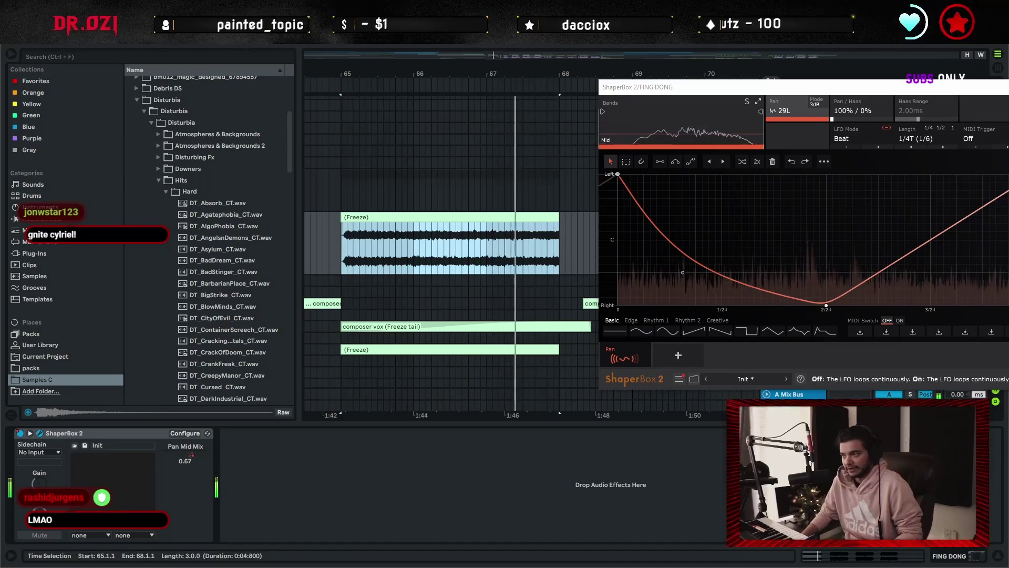
{"action": "key", "text": "ctrl+alt+p"}
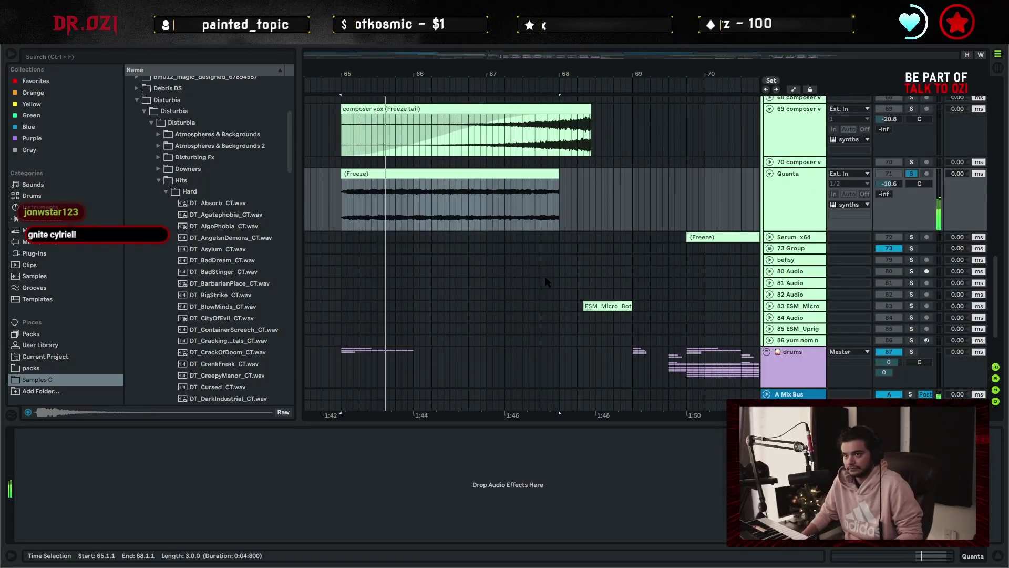
Audition the Quanta track in solo from bar 65, and play the same section with all layers together.
{"action": "scroll", "coordinate": [653, 316], "scroll_direction": "up", "scroll_amount": 4}
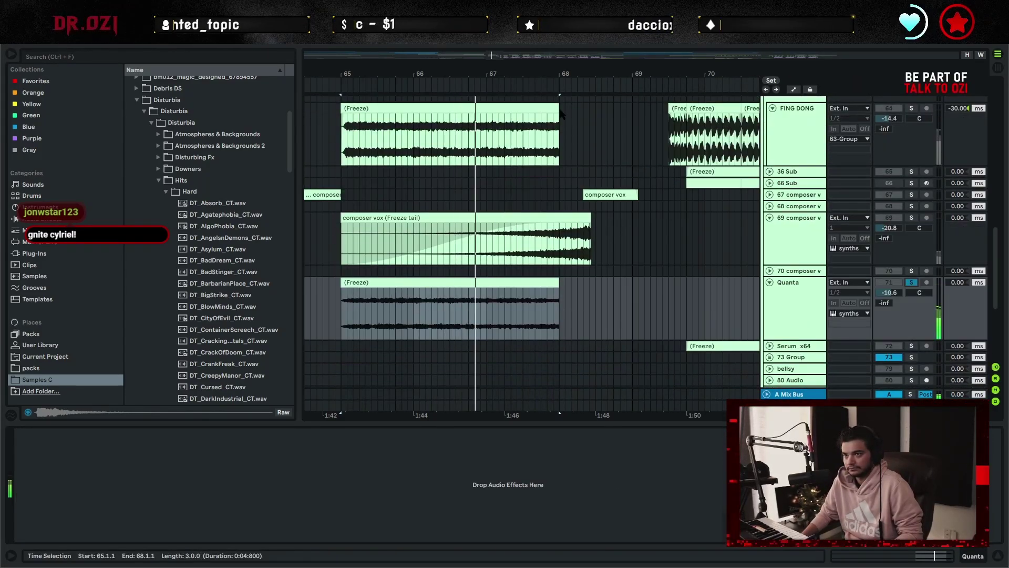
{"action": "scroll", "coordinate": [559, 113], "scroll_direction": "down", "scroll_amount": 3}
{"action": "scroll", "coordinate": [680, 343], "scroll_direction": "up", "scroll_amount": 1}
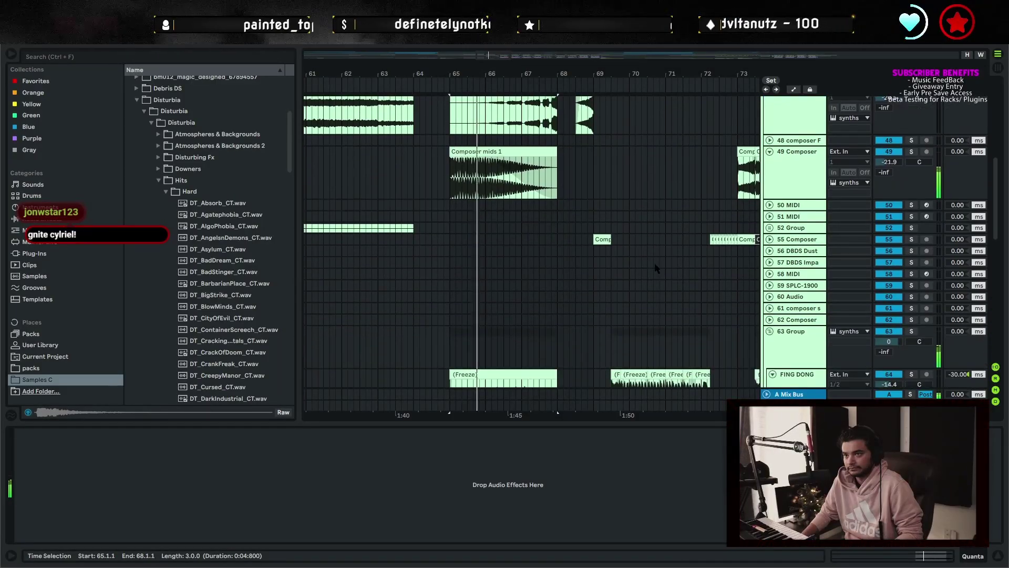
{"action": "scroll", "coordinate": [601, 241], "scroll_direction": "down", "scroll_amount": 10}
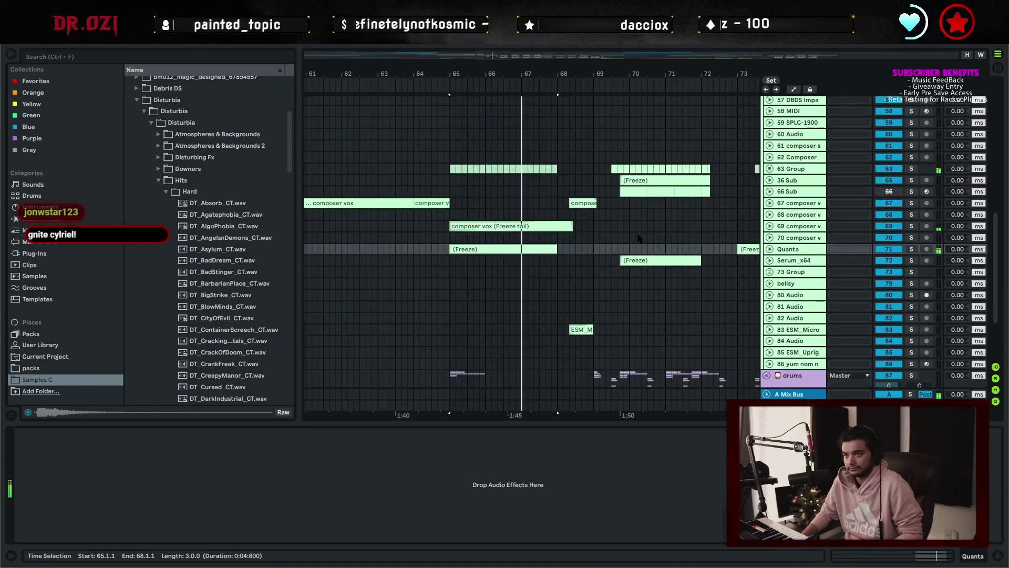
Select the FING DONG clip section from 69.4 to 70.3 and unfold track 36 Sub to compare their waveforms.
{"action": "left_click_drag", "start_coordinate": [637, 234], "coordinate": [501, 156]}
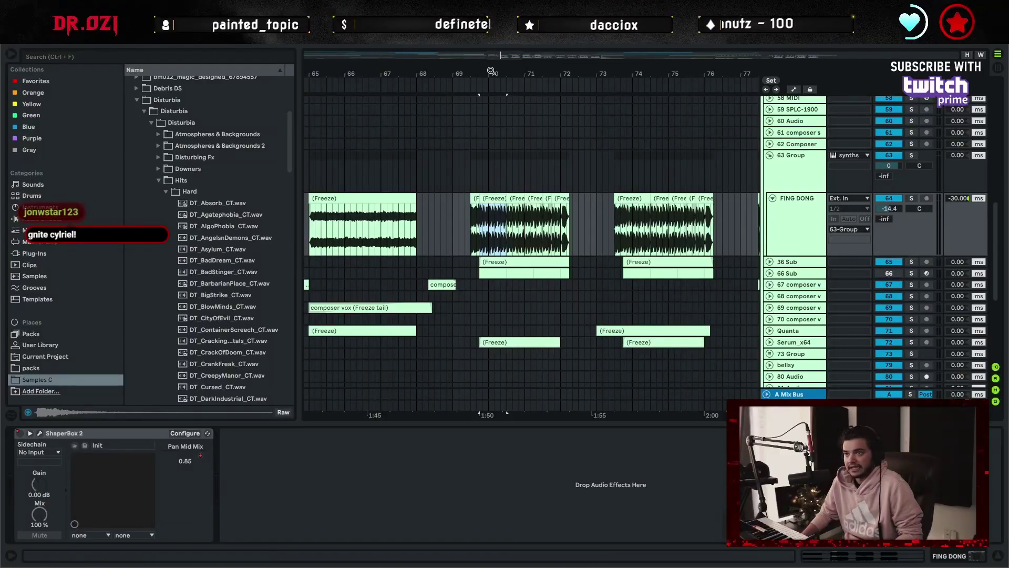
{"action": "left_click_drag", "start_coordinate": [491, 70], "coordinate": [491, 84]}
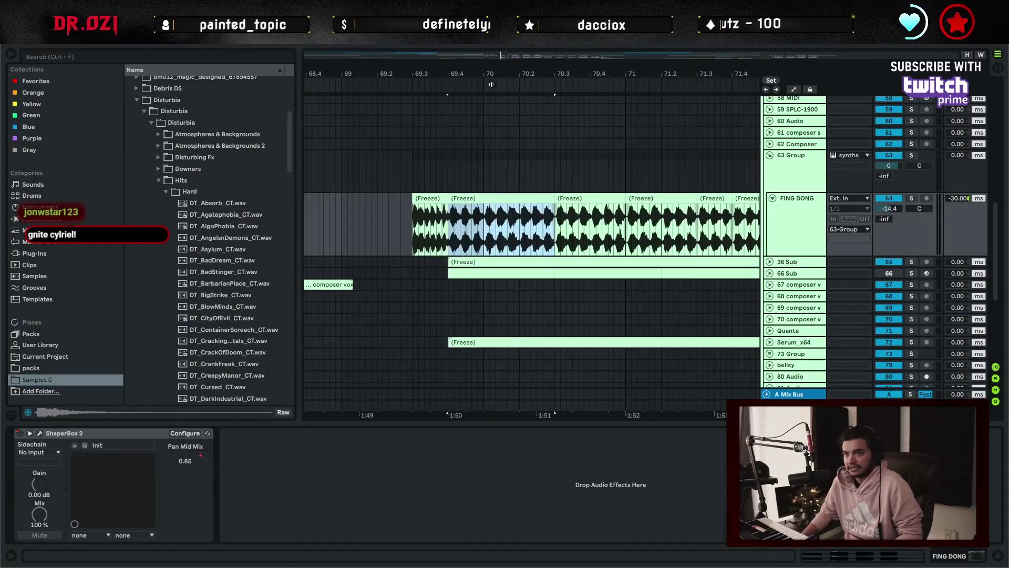
{"action": "left_click", "coordinate": [770, 262]}
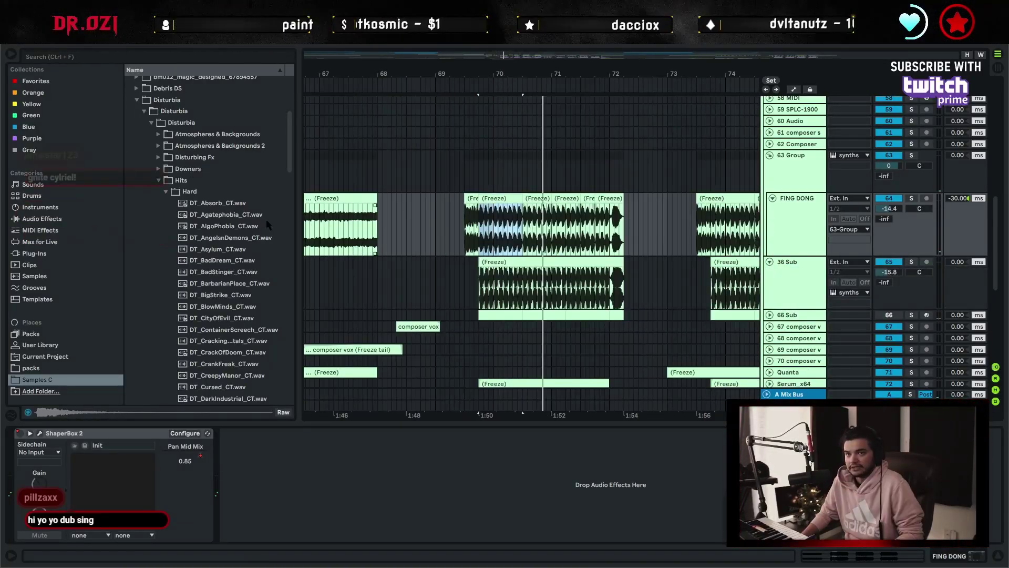
Search the browser's instruments for "fin" to locate the FING DONG rack preset.
{"action": "left_click", "coordinate": [135, 100]}
{"action": "left_click", "coordinate": [50, 219]}
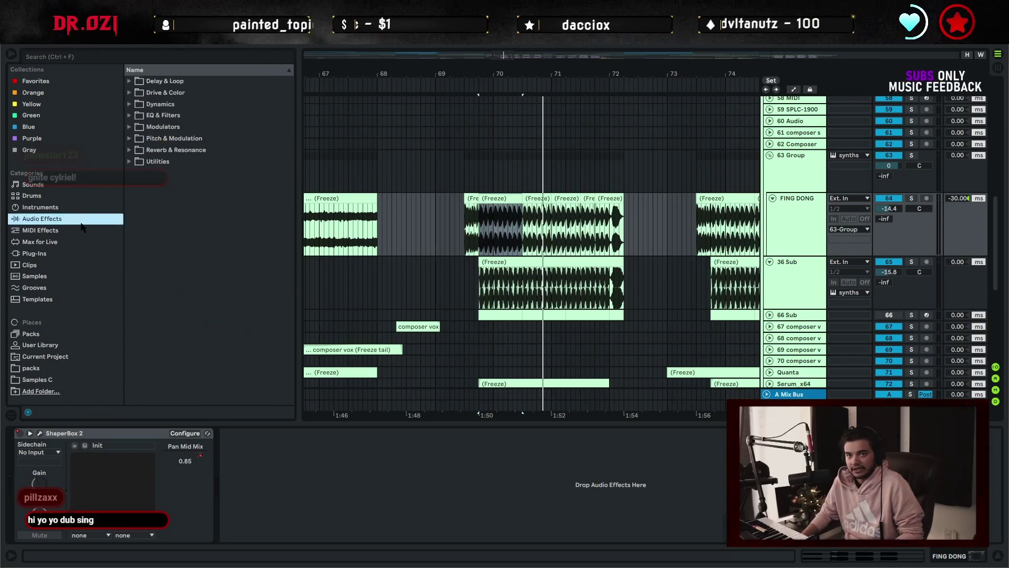
{"action": "left_click", "coordinate": [56, 254]}
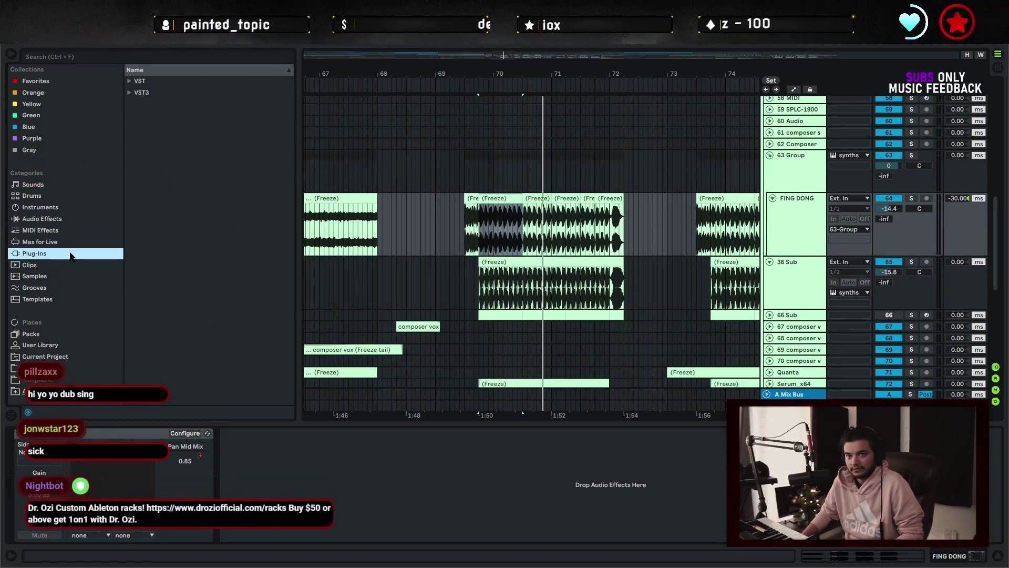
{"action": "left_click", "coordinate": [59, 195]}
{"action": "left_click", "coordinate": [62, 207]}
{"action": "left_click", "coordinate": [130, 161]}
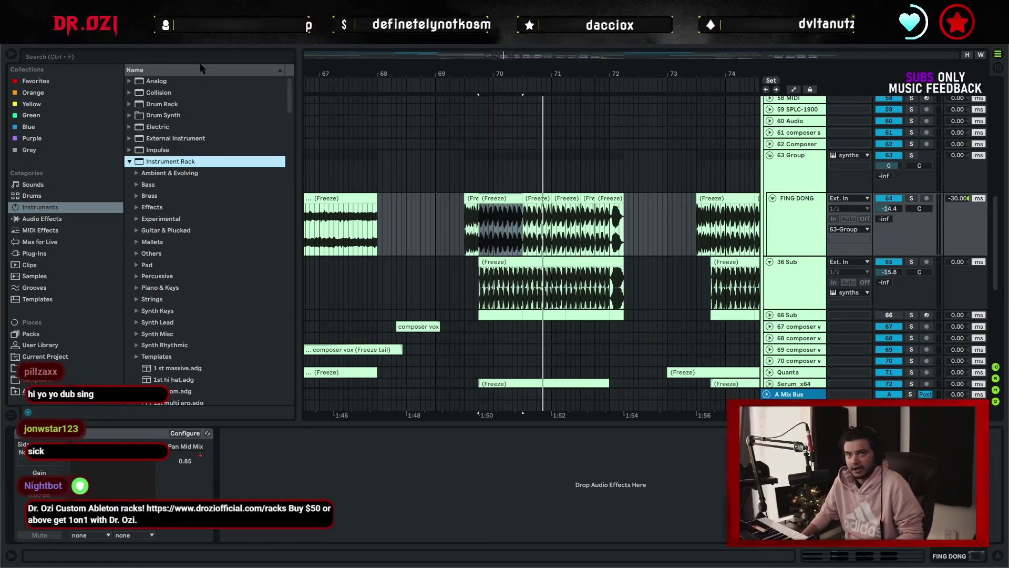
{"action": "key", "text": "ctrl+f"}
{"action": "type", "text": "fin"}
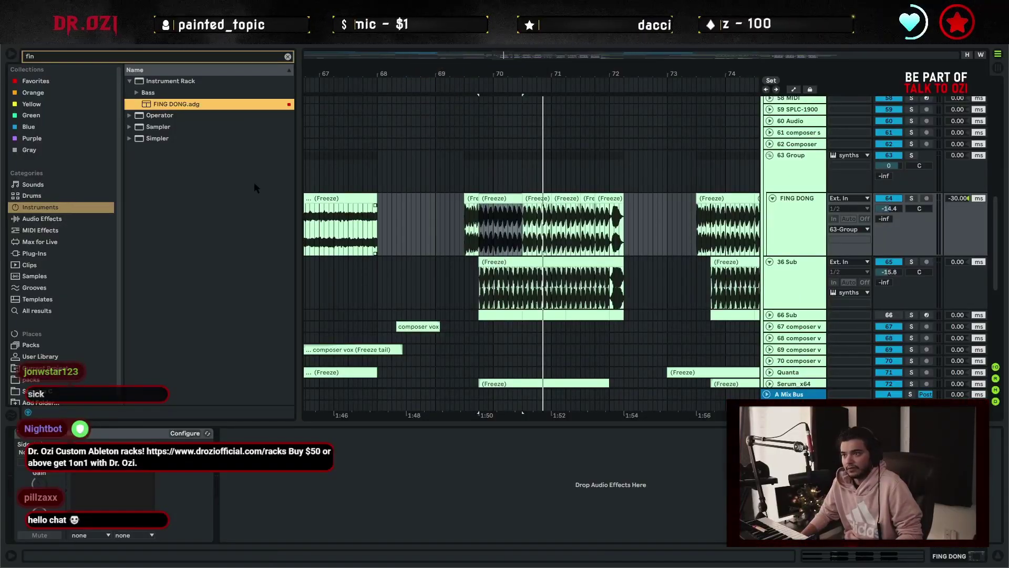
Place the insert marker at 69.3.1 on the FING DONG track and solo the track.
{"action": "left_click", "coordinate": [776, 220]}
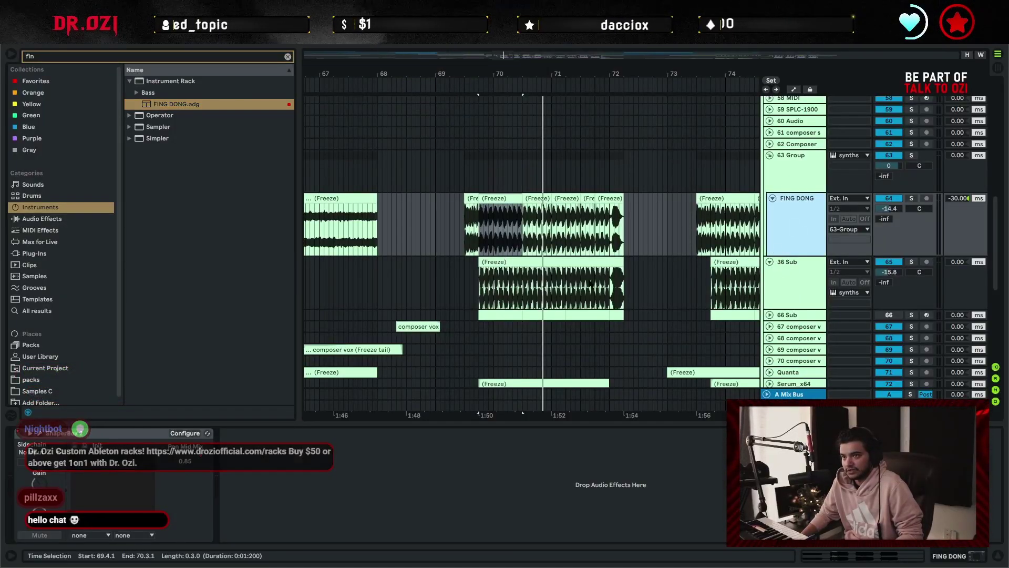
{"action": "left_click", "coordinate": [460, 226]}
{"action": "left_click_drag", "start_coordinate": [510, 78], "coordinate": [510, 92]}
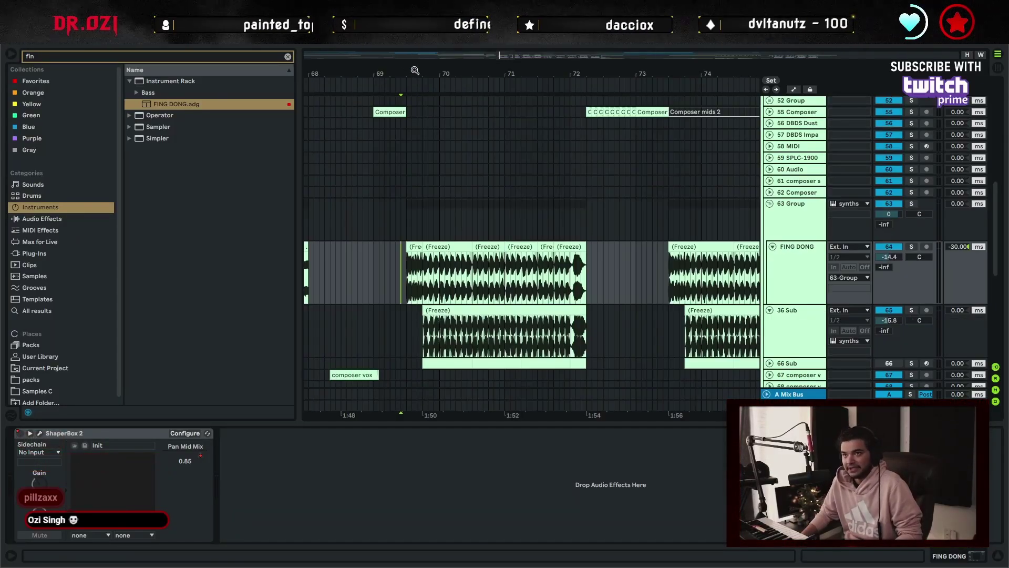
{"action": "left_click_drag", "start_coordinate": [414, 71], "coordinate": [414, 87]}
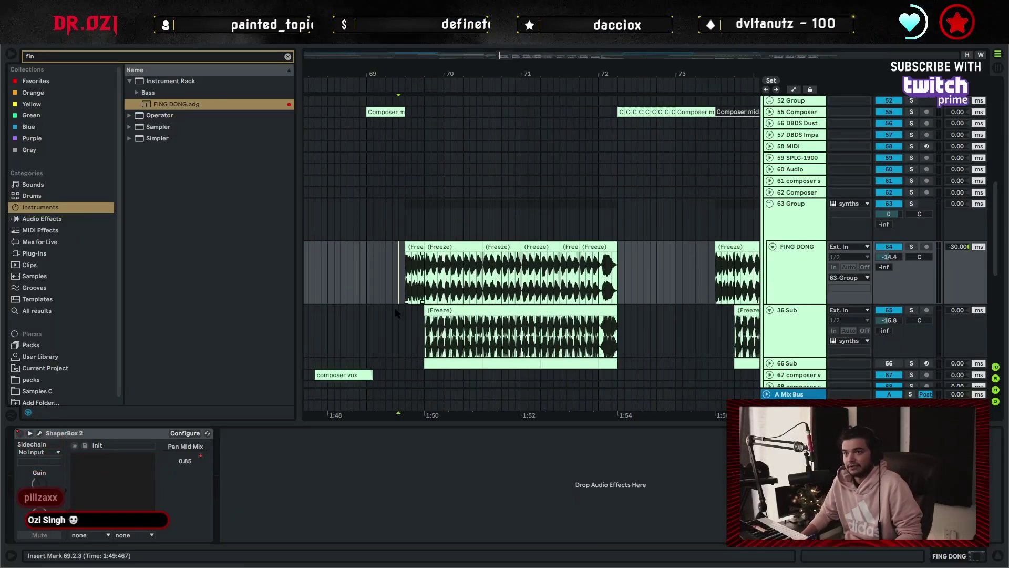
{"action": "left_click", "coordinate": [404, 286]}
{"action": "left_click", "coordinate": [910, 247]}
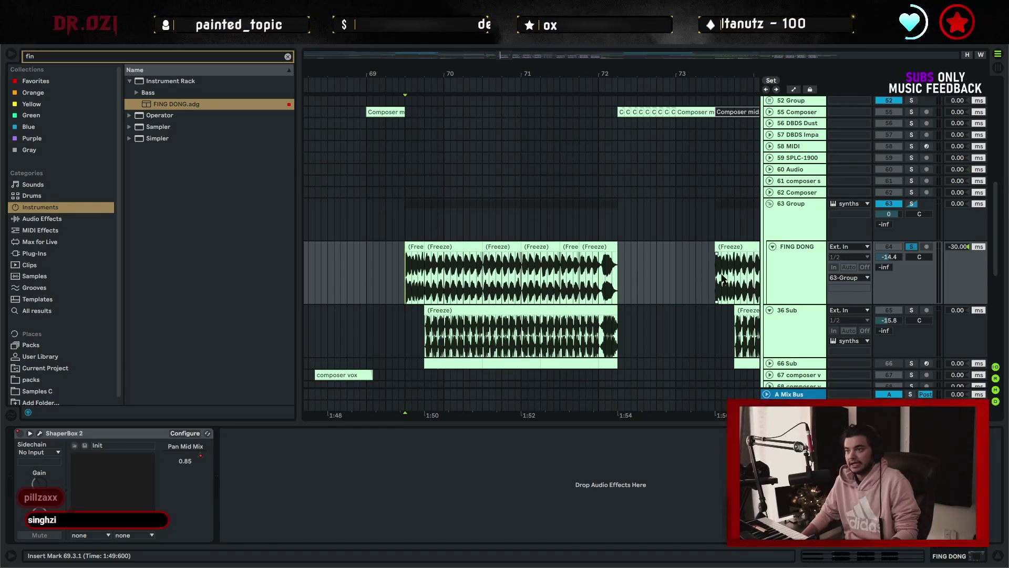
Audition the soloed FING DONG track from bar 73, comparing its repeated phrases up to bar 84.
{"action": "left_click_drag", "start_coordinate": [723, 279], "coordinate": [606, 280]}
{"action": "left_click_drag", "start_coordinate": [645, 74], "coordinate": [555, 23]}
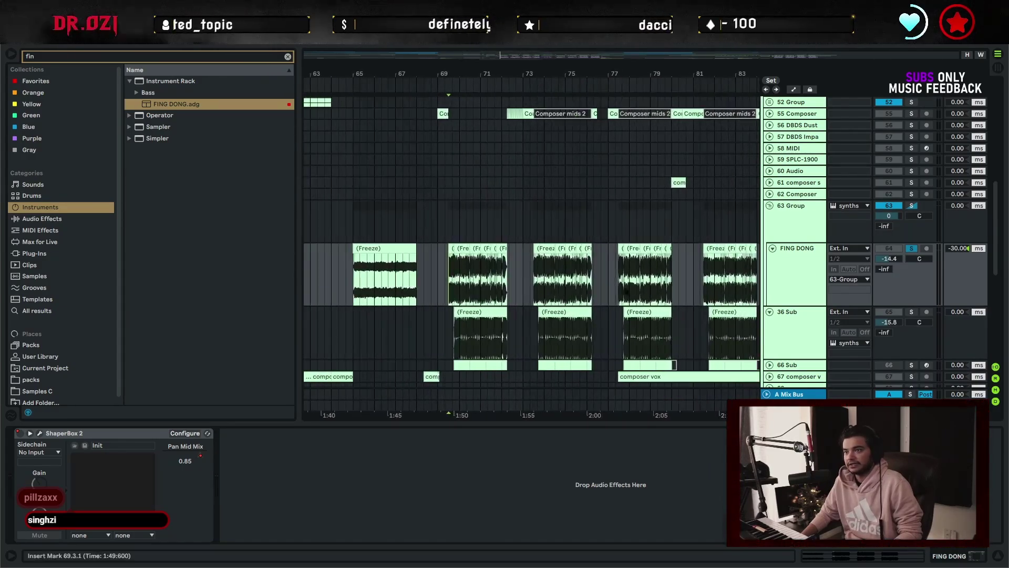
{"action": "left_click_drag", "start_coordinate": [654, 284], "coordinate": [545, 277]}
{"action": "scroll", "coordinate": [368, 258], "scroll_direction": "left", "scroll_amount": 2}
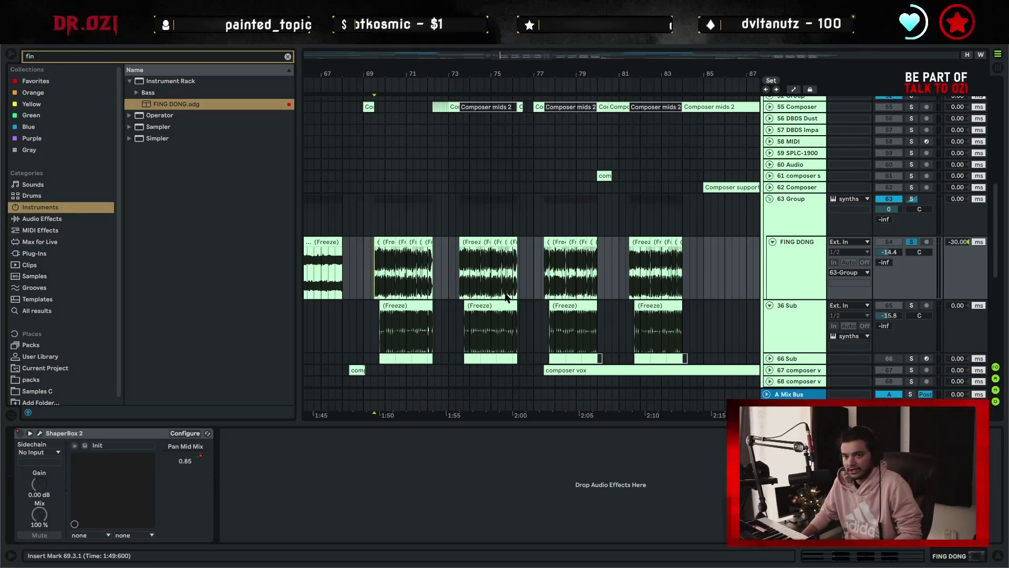
{"action": "left_click_drag", "start_coordinate": [390, 74], "coordinate": [390, 153]}
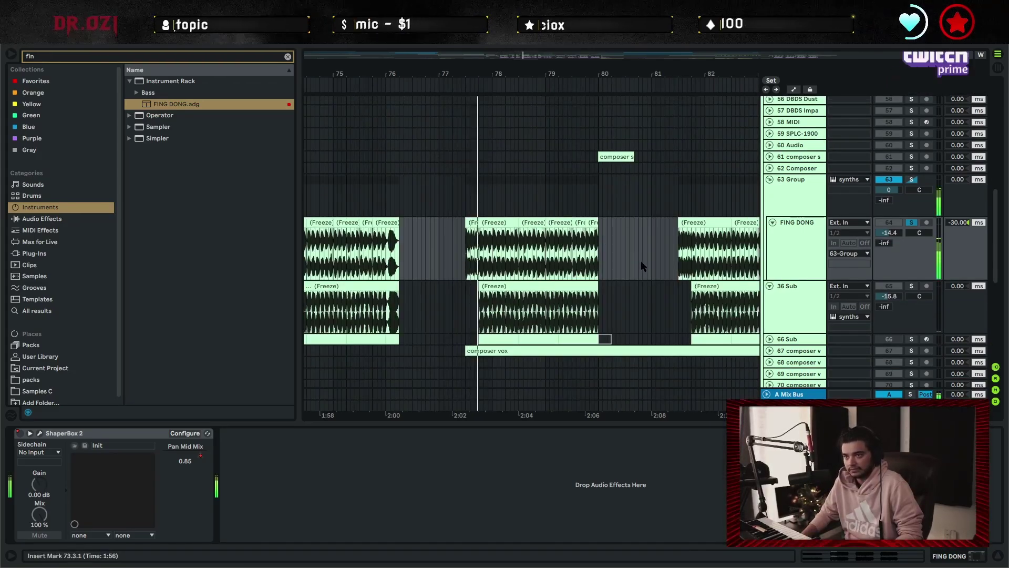
{"action": "left_click_drag", "start_coordinate": [625, 259], "coordinate": [513, 243]}
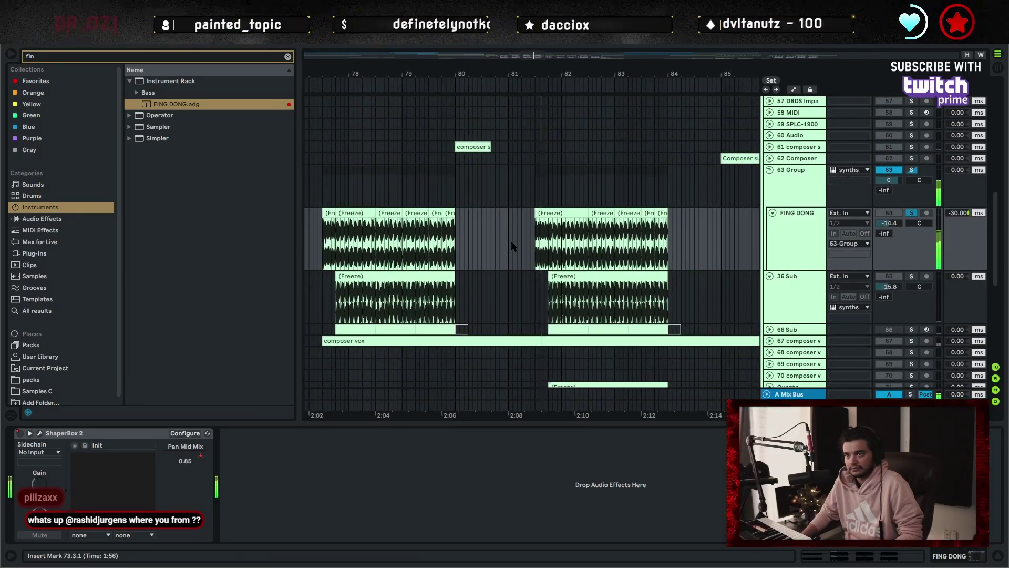
{"action": "left_click_drag", "start_coordinate": [540, 68], "coordinate": [598, 69]}
{"action": "left_click_drag", "start_coordinate": [450, 70], "coordinate": [451, 116]}
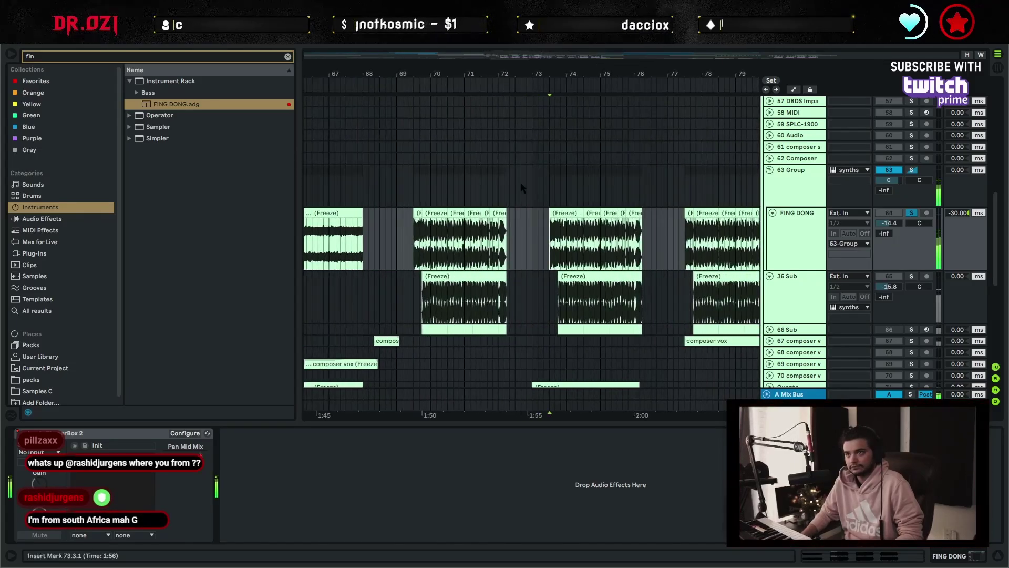
Solo track 36 Sub, examine its frozen clip's waveform from 69.4, and unfold track 66 Sub beneath it.
{"action": "left_click", "coordinate": [421, 297]}
{"action": "mouse_move", "coordinate": [423, 69]}
{"action": "left_mouse_down"}
{"action": "mouse_move", "coordinate": [423, 157]}
{"action": "mouse_move", "coordinate": [444, 209]}
{"action": "mouse_move", "coordinate": [457, 126]}
{"action": "mouse_move", "coordinate": [465, 136]}
{"action": "left_mouse_up"}
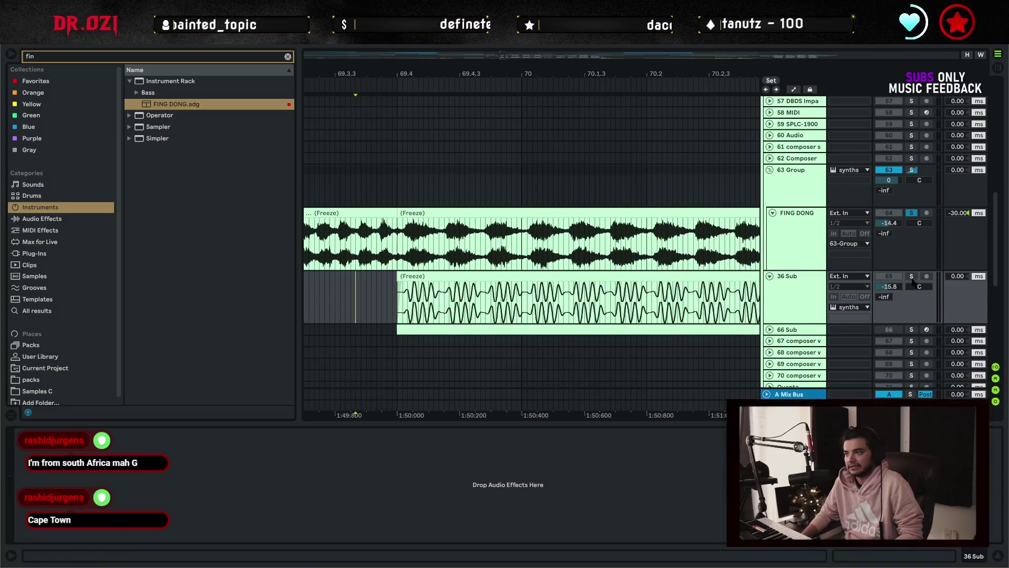
{"action": "left_click", "coordinate": [440, 307]}
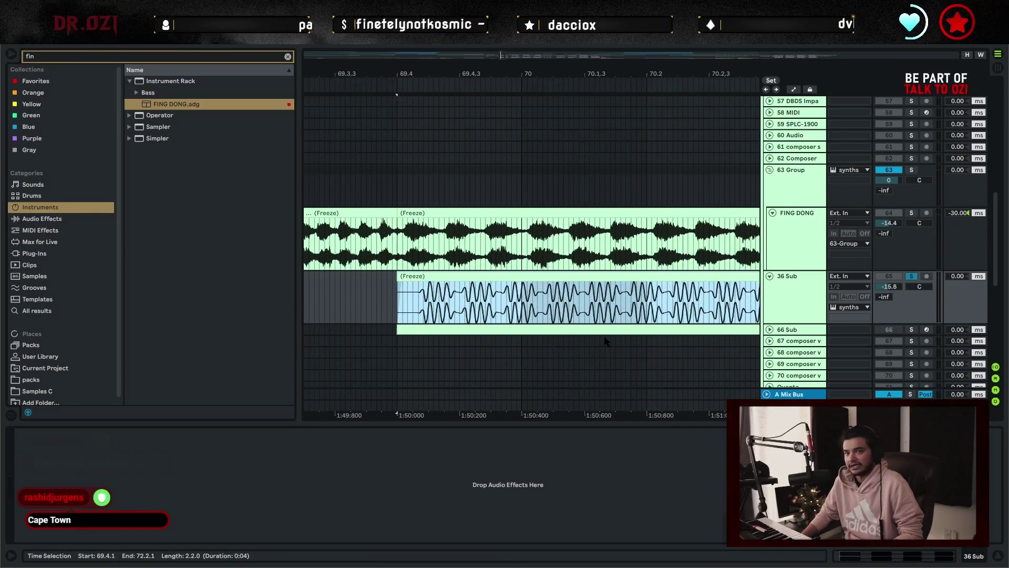
{"action": "left_click_drag", "start_coordinate": [550, 62], "coordinate": [550, 87]}
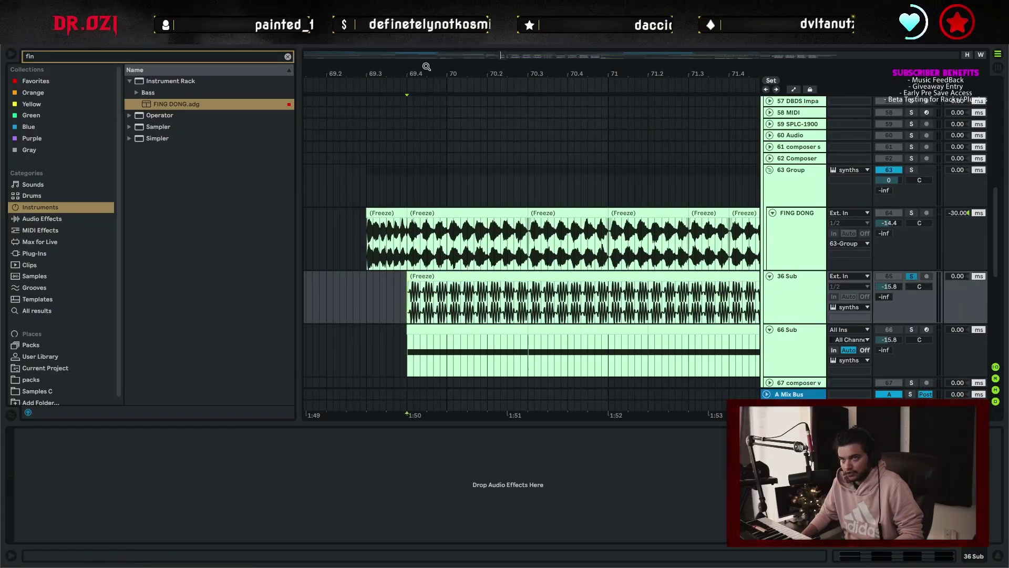
{"action": "left_click_drag", "start_coordinate": [426, 67], "coordinate": [431, 155]}
{"action": "left_click_drag", "start_coordinate": [419, 73], "coordinate": [380, 40]}
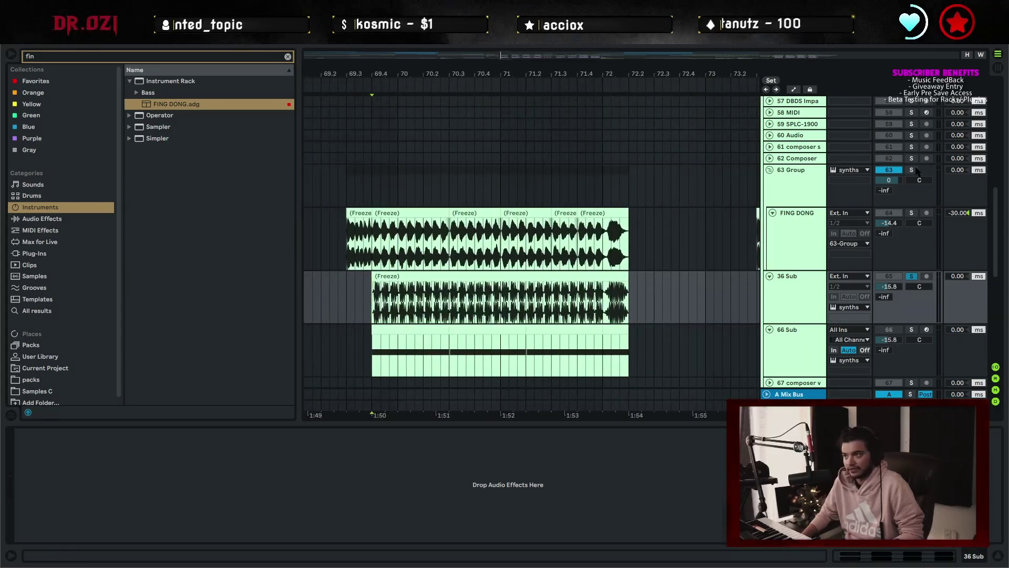
Solo track 66 Sub, inspect the devices in its Basic Sub Sine rack's Operator chain, and play the track from 69.4.
{"action": "scroll", "coordinate": [438, 285], "scroll_direction": "down", "scroll_amount": 2}
{"action": "left_click", "coordinate": [439, 285]}
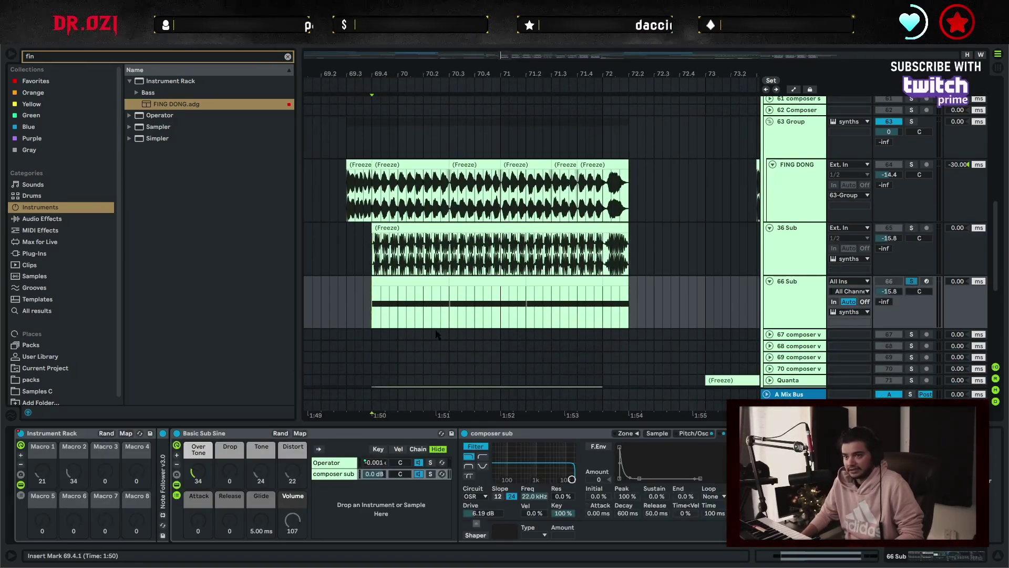
{"action": "double_click", "coordinate": [549, 436]}
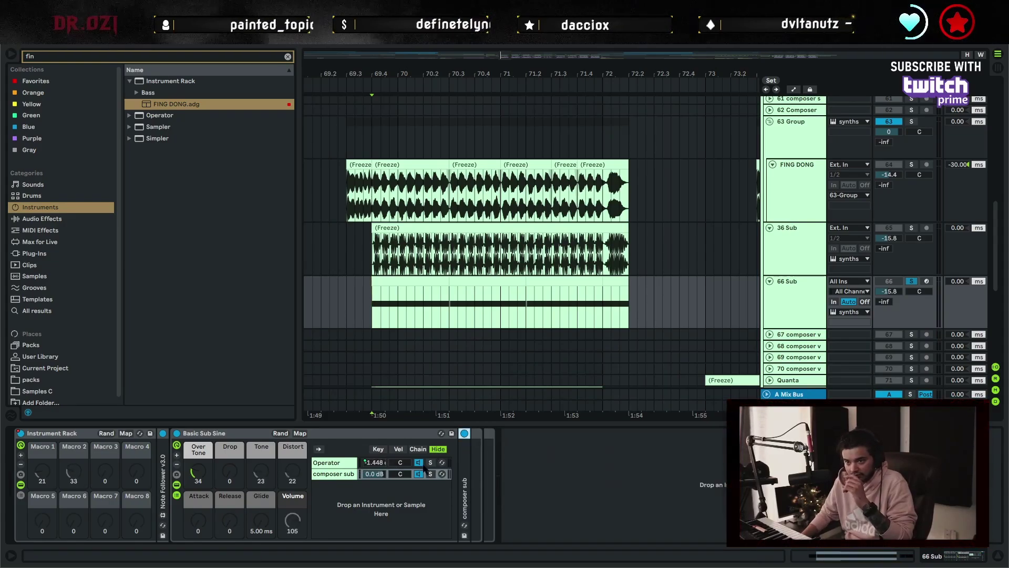
{"action": "double_click", "coordinate": [162, 481]}
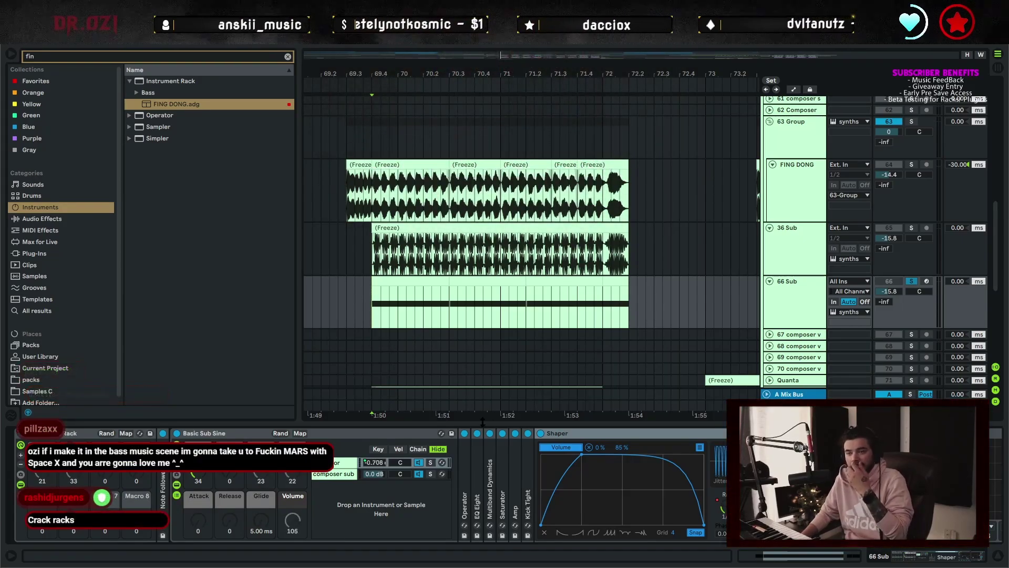
{"action": "double_click", "coordinate": [574, 436]}
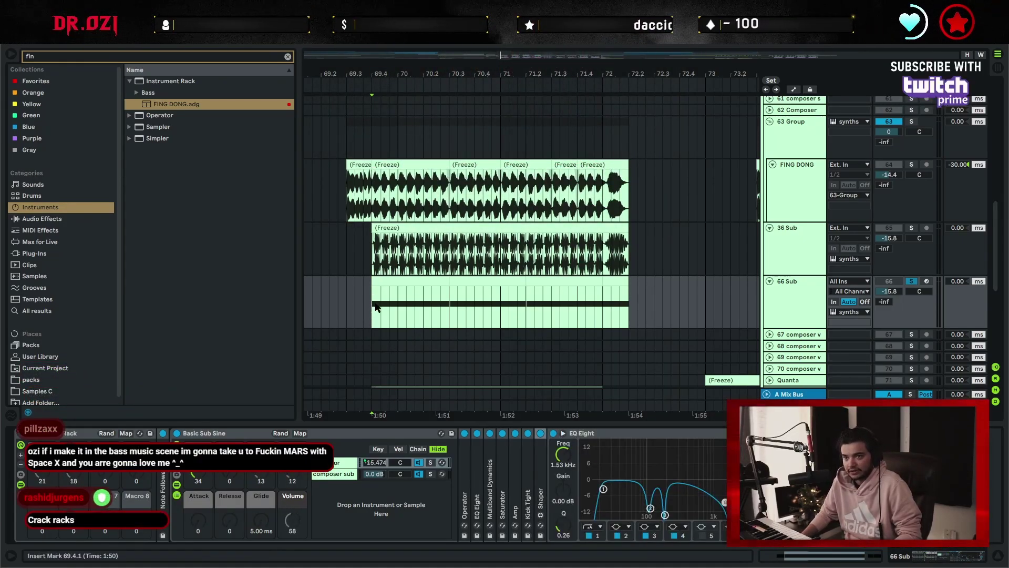
{"action": "key", "text": "space"}
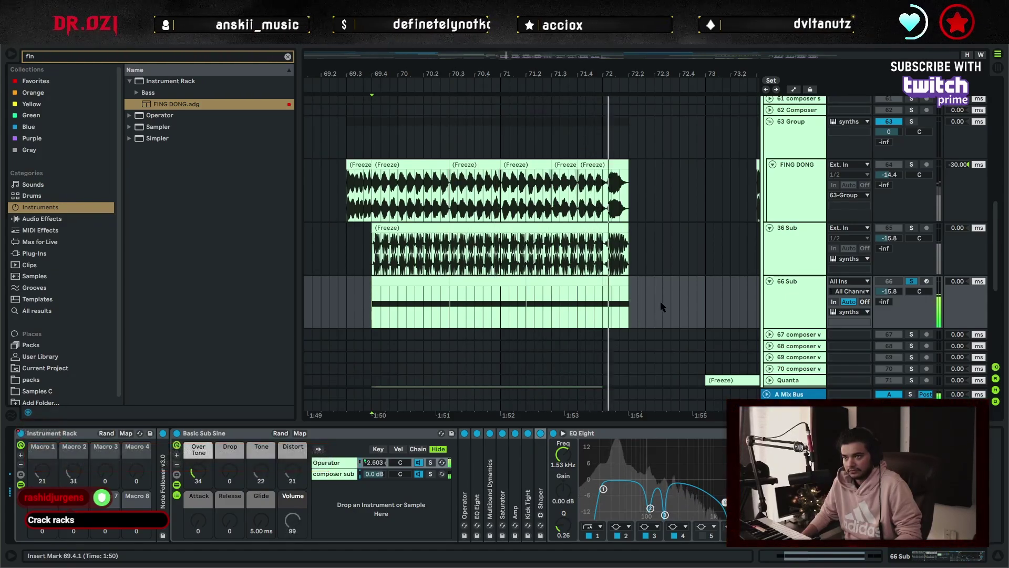
Solo the composer sub chain in the Basic Sub Sine rack and examine its sampler's sample and pitch/oscillator settings during playback.
{"action": "left_click", "coordinate": [343, 474]}
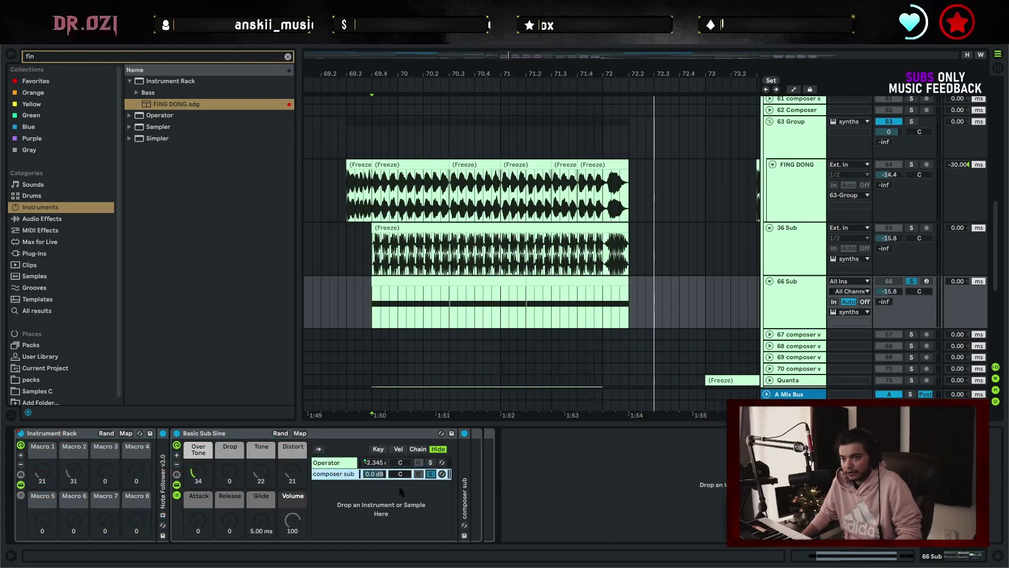
{"action": "double_click", "coordinate": [465, 498]}
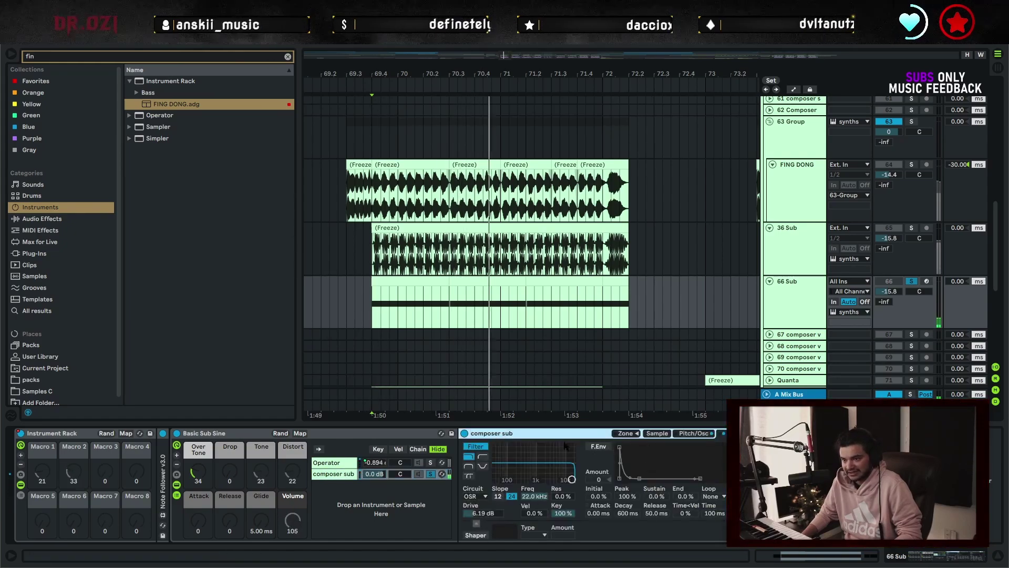
{"action": "left_click", "coordinate": [657, 434]}
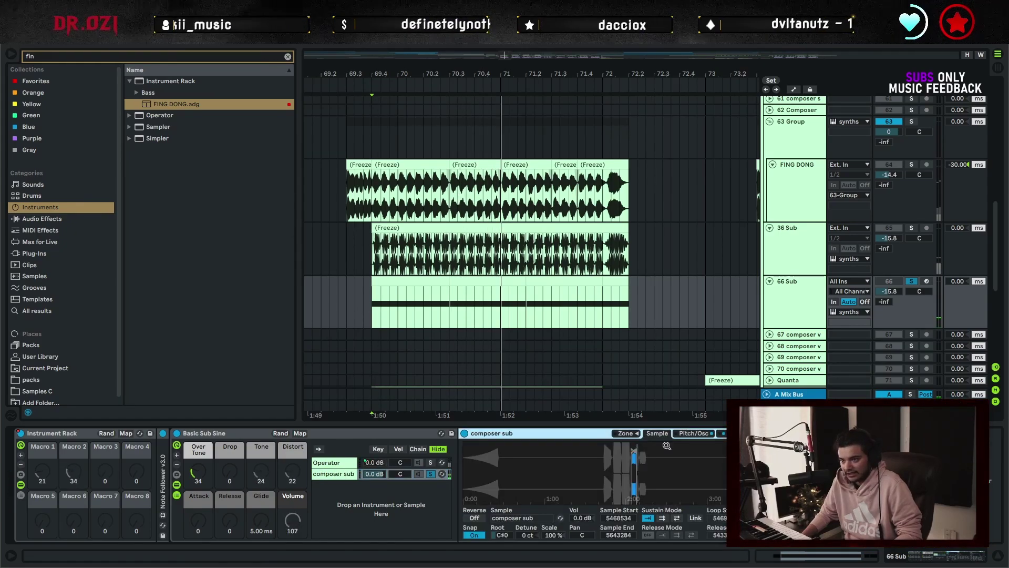
{"action": "left_click_drag", "start_coordinate": [634, 464], "coordinate": [611, 467]}
{"action": "left_click", "coordinate": [694, 433]}
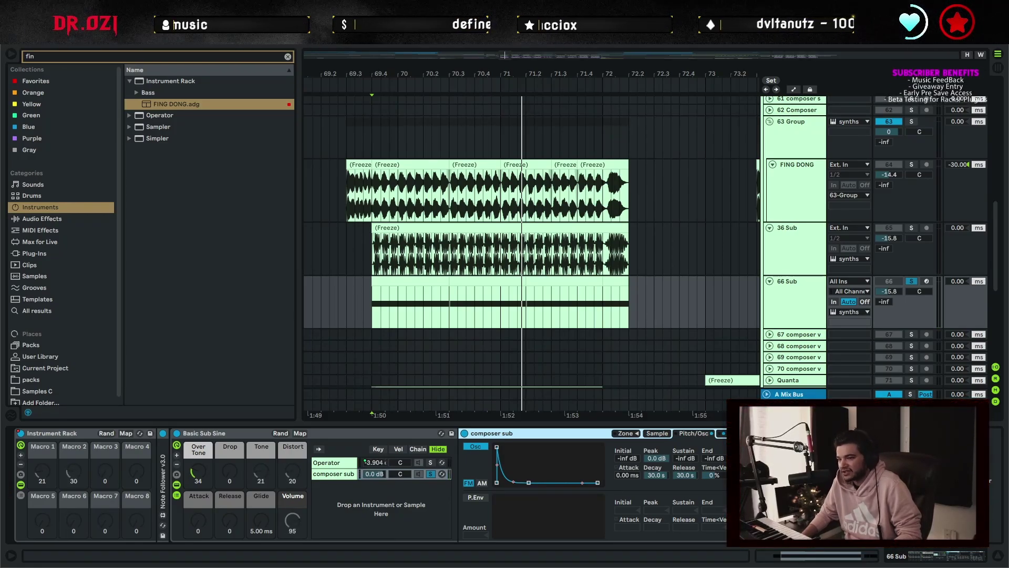
Unfold the Serum_x64 and Quanta tracks below the composer vox tracks to show their frozen clips.
{"action": "scroll", "coordinate": [573, 243], "scroll_direction": "down", "scroll_amount": 5}
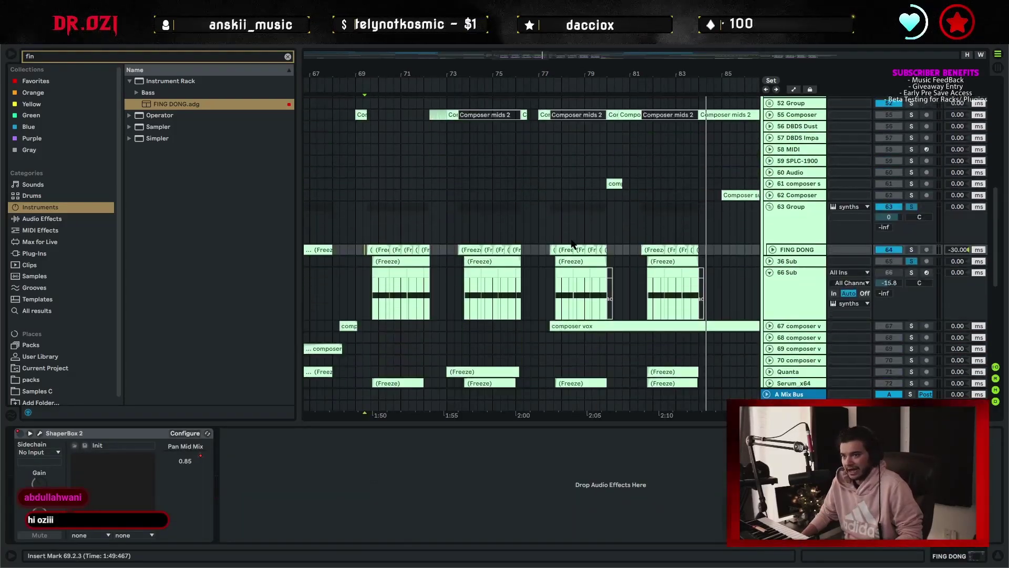
{"action": "scroll", "coordinate": [520, 288], "scroll_direction": "up", "scroll_amount": 2}
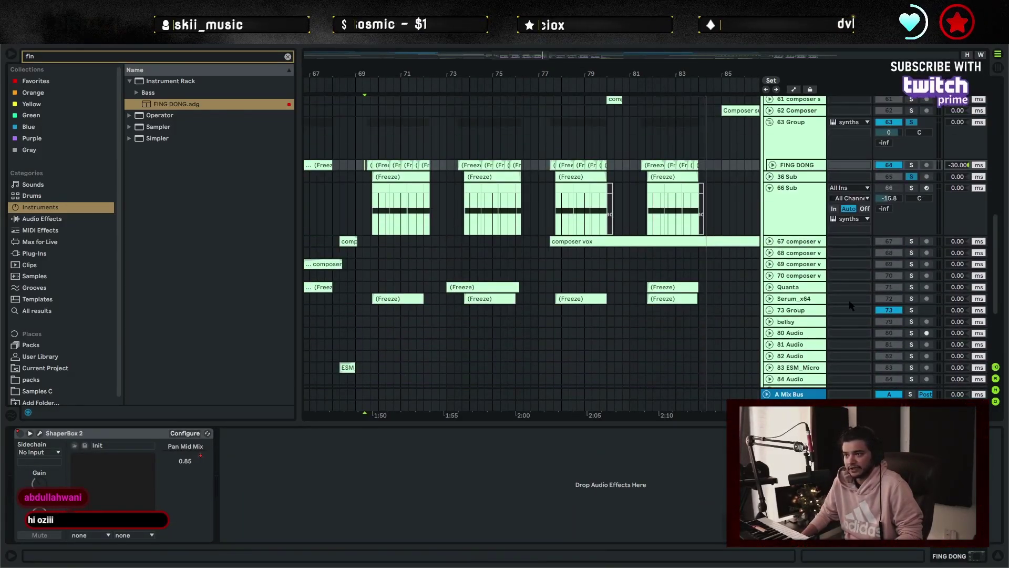
{"action": "left_click", "coordinate": [769, 298]}
{"action": "left_click", "coordinate": [770, 287]}
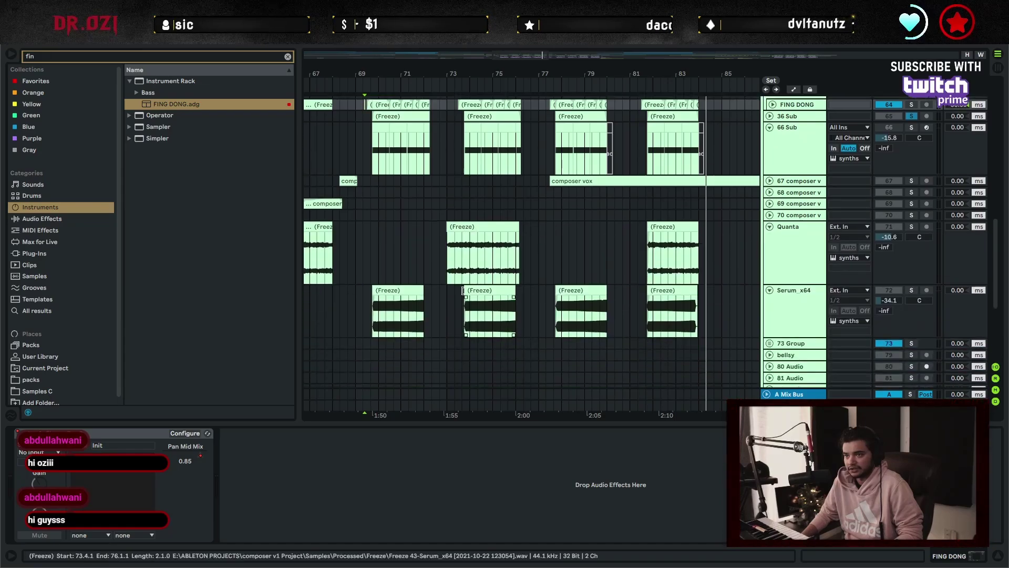
Unfold and solo track 49 Composer and track 47 composer FX, keeping the other bass and sub layers soloed.
{"action": "scroll", "coordinate": [862, 292], "scroll_direction": "down", "scroll_amount": 2}
{"action": "scroll", "coordinate": [914, 233], "scroll_direction": "up", "scroll_amount": 5}
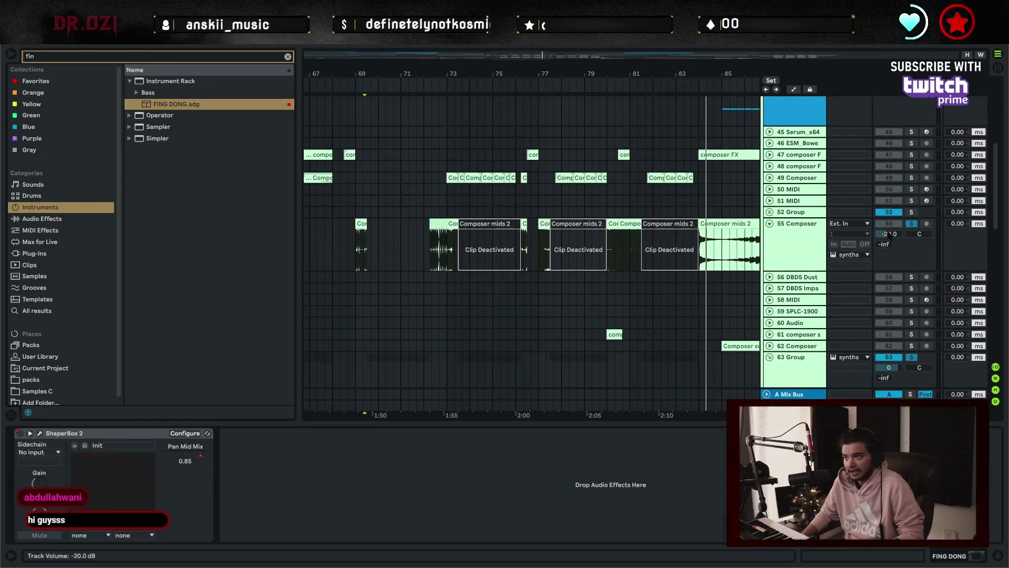
{"action": "left_click", "coordinate": [769, 178]}
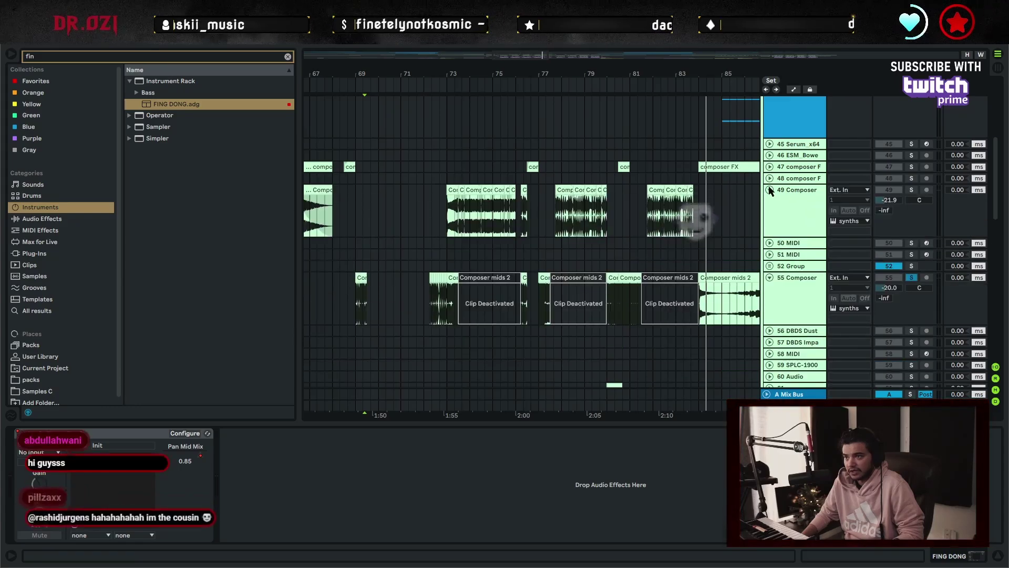
{"action": "left_click", "coordinate": [911, 189]}
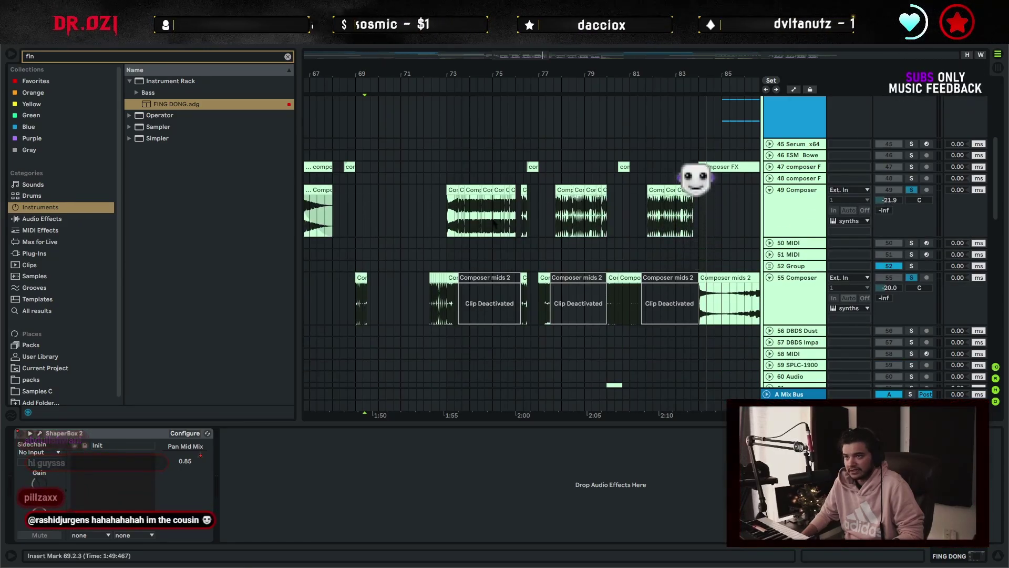
{"action": "left_click", "coordinate": [769, 167]}
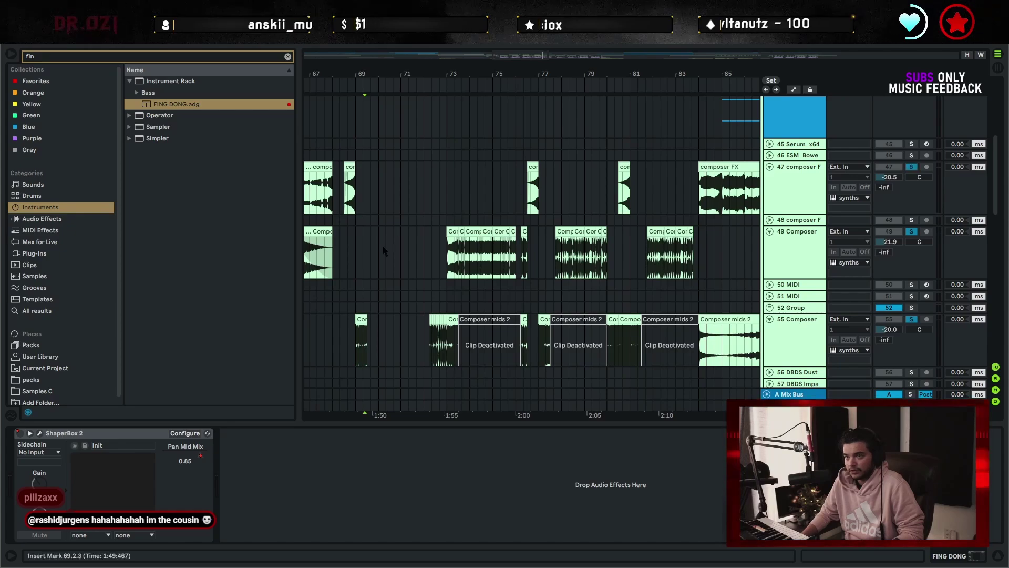
Play the soloed layers together from 69.1 and fold all the tracks in the arrangement.
{"action": "left_click", "coordinate": [356, 275]}
{"action": "scroll", "coordinate": [507, 289], "scroll_direction": "down", "scroll_amount": 5}
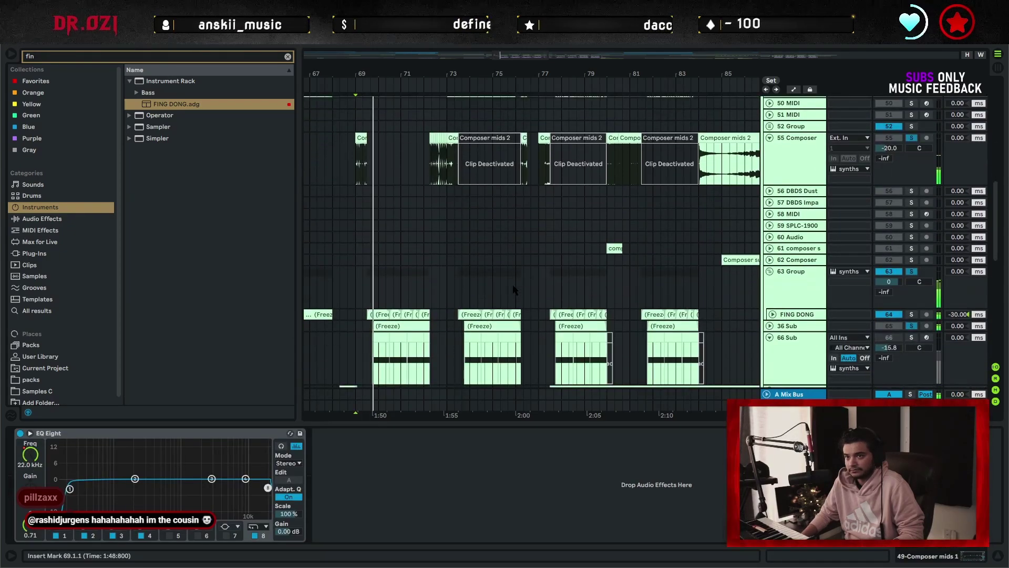
{"action": "scroll", "coordinate": [513, 290], "scroll_direction": "down", "scroll_amount": 2}
{"action": "scroll", "coordinate": [622, 299], "scroll_direction": "up", "scroll_amount": 2}
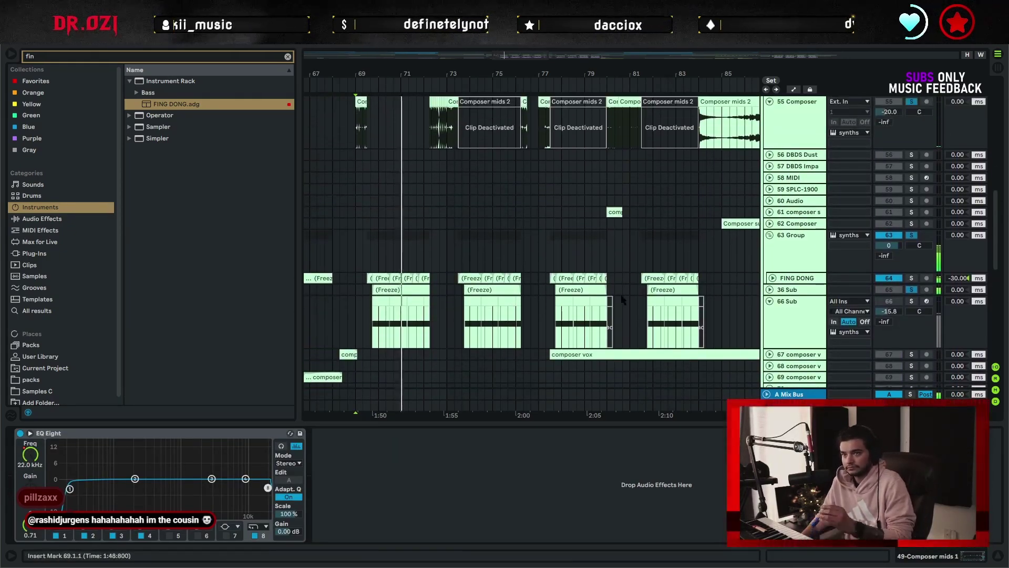
{"action": "key", "text": "alt+u"}
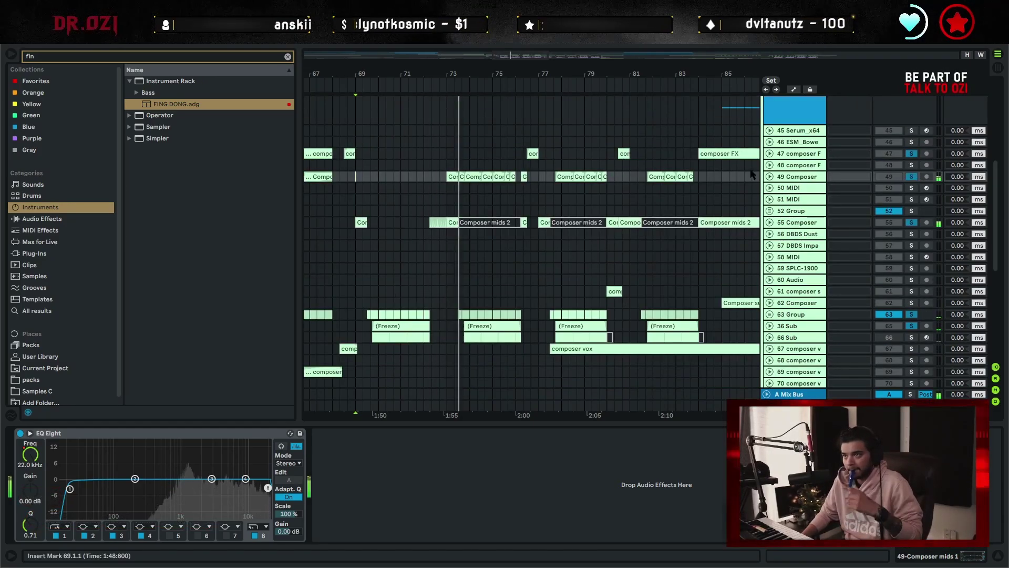
Add the Melody group, Quanta and Serum_x64 to the soloed layers and audition the combined drop up to bar 83.
{"action": "scroll", "coordinate": [686, 244], "scroll_direction": "up", "scroll_amount": 2}
{"action": "scroll", "coordinate": [686, 245], "scroll_direction": "up", "scroll_amount": 1}
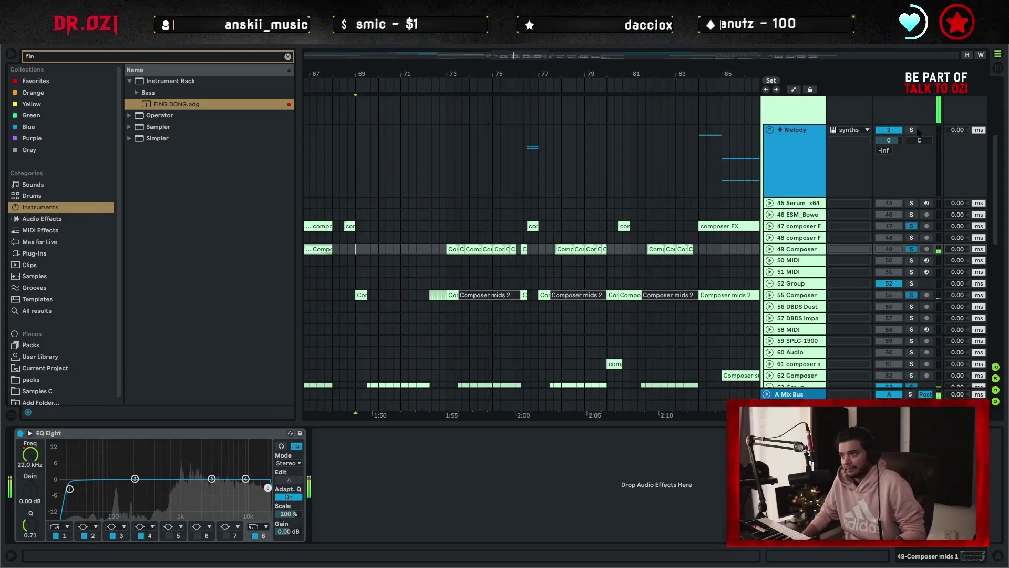
{"action": "scroll", "coordinate": [601, 225], "scroll_direction": "down", "scroll_amount": 2}
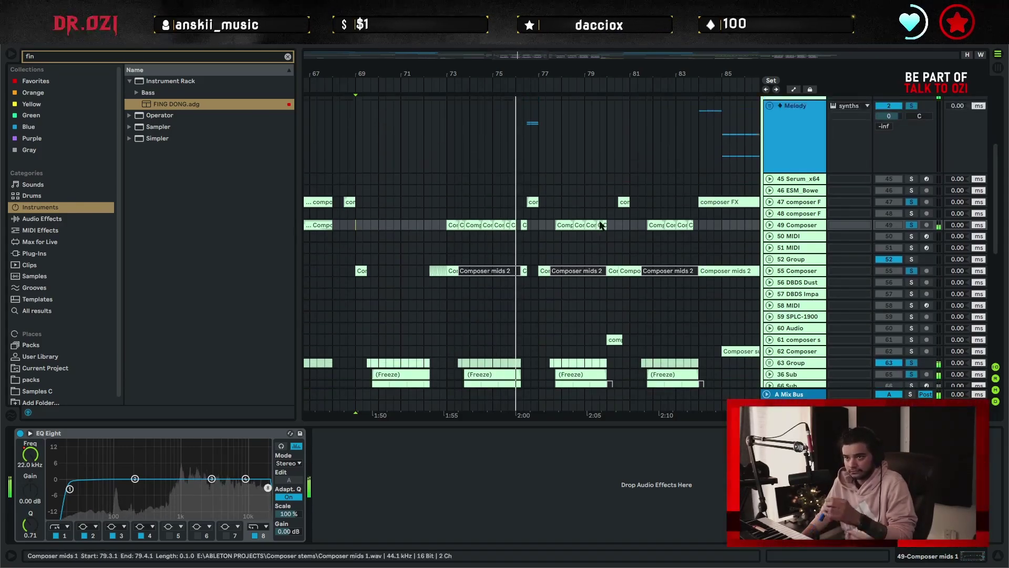
{"action": "scroll", "coordinate": [610, 234], "scroll_direction": "down", "scroll_amount": 1}
{"action": "scroll", "coordinate": [626, 249], "scroll_direction": "down", "scroll_amount": 2}
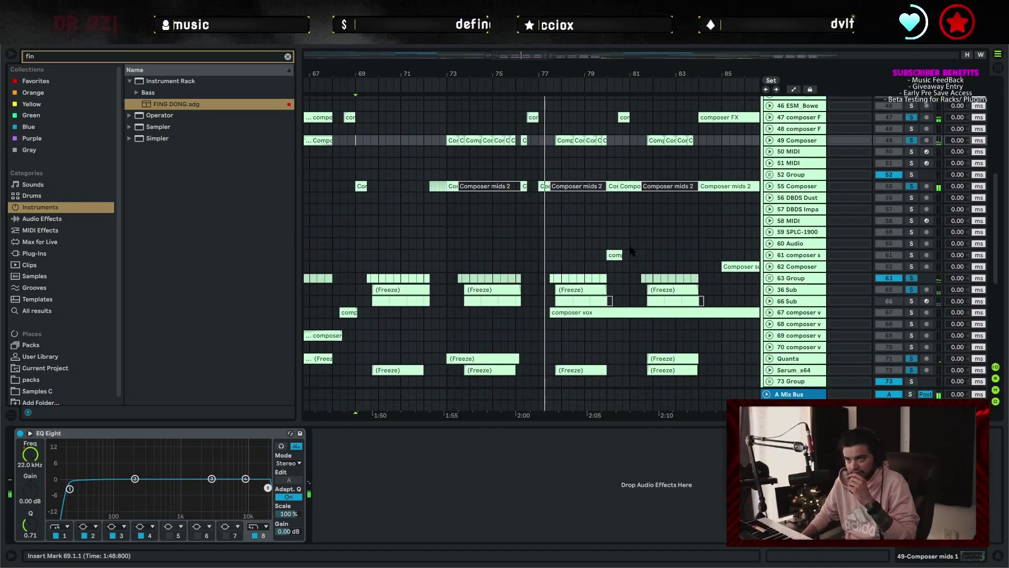
{"action": "scroll", "coordinate": [676, 234], "scroll_direction": "down", "scroll_amount": 8}
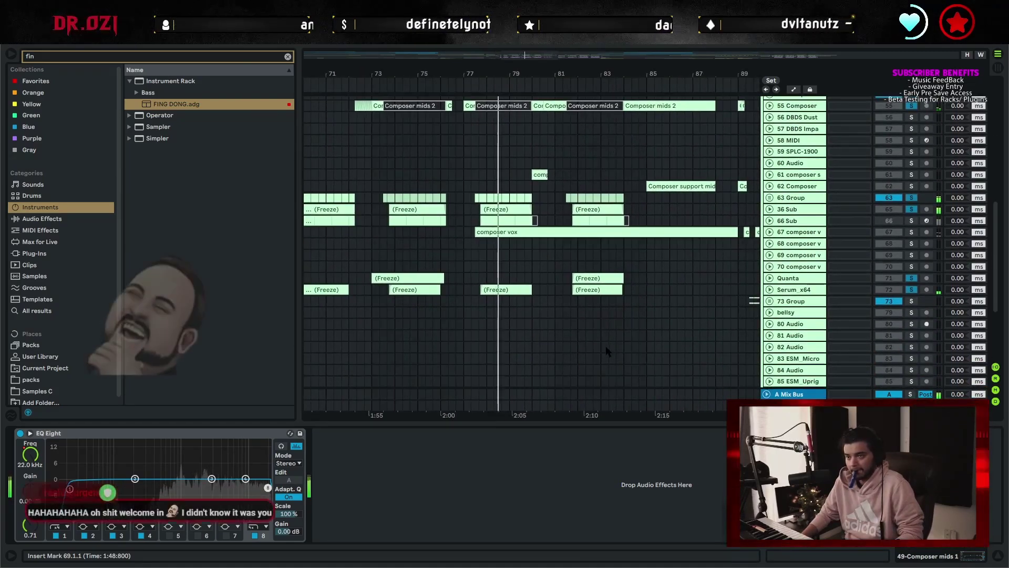
{"action": "scroll", "coordinate": [633, 253], "scroll_direction": "up", "scroll_amount": 5}
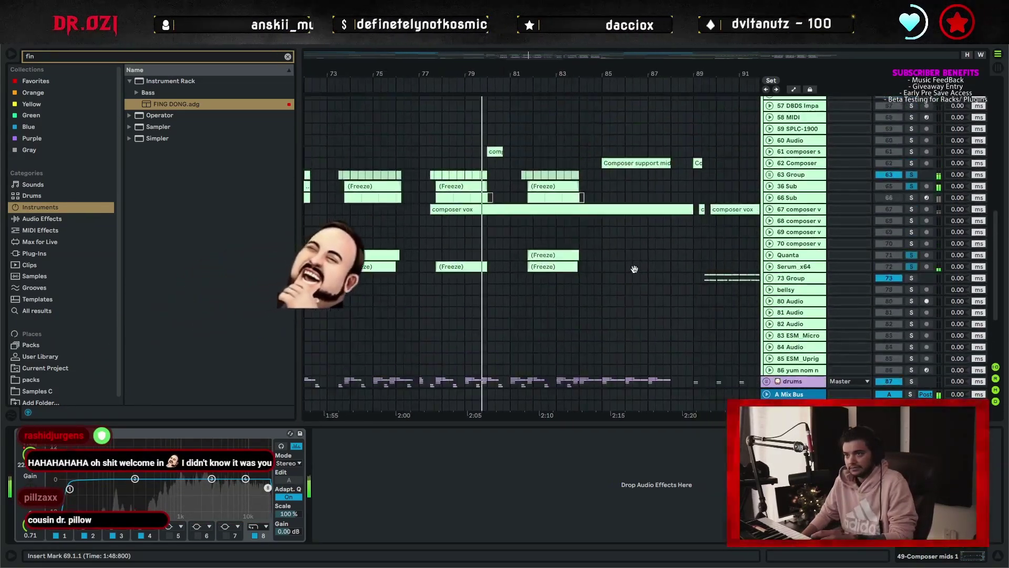
{"action": "scroll", "coordinate": [561, 197], "scroll_direction": "up", "scroll_amount": 2}
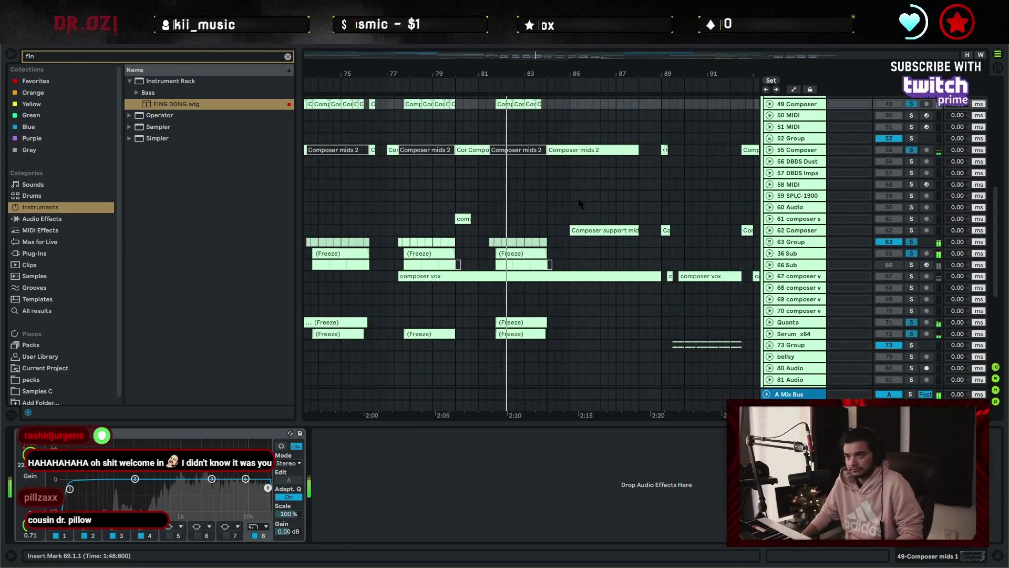
Solo only the Melody group and play its part from 85.1.
{"action": "scroll", "coordinate": [578, 203], "scroll_direction": "up", "scroll_amount": 2}
{"action": "scroll", "coordinate": [494, 220], "scroll_direction": "up", "scroll_amount": 6}
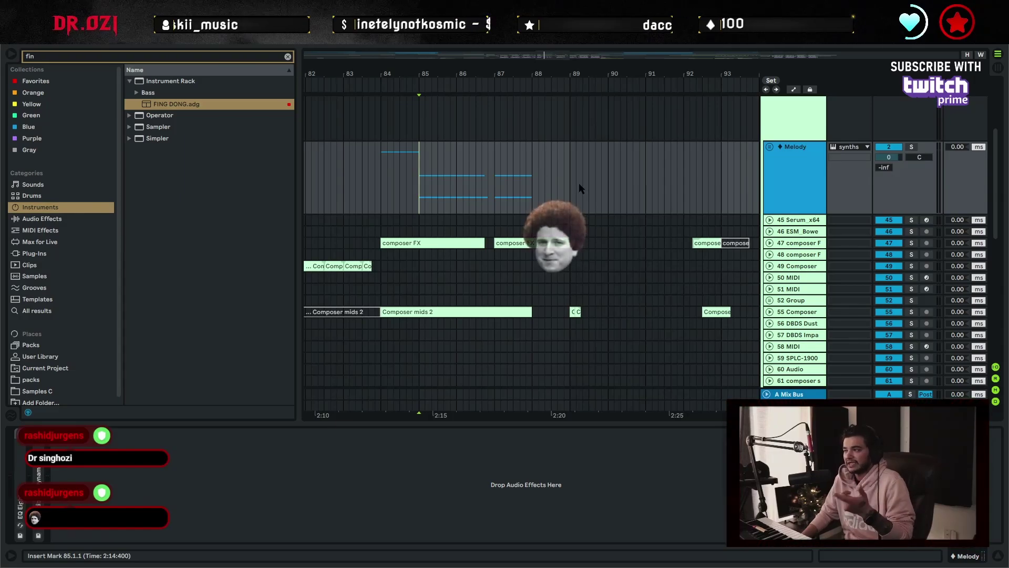
{"action": "left_click", "coordinate": [912, 147]}
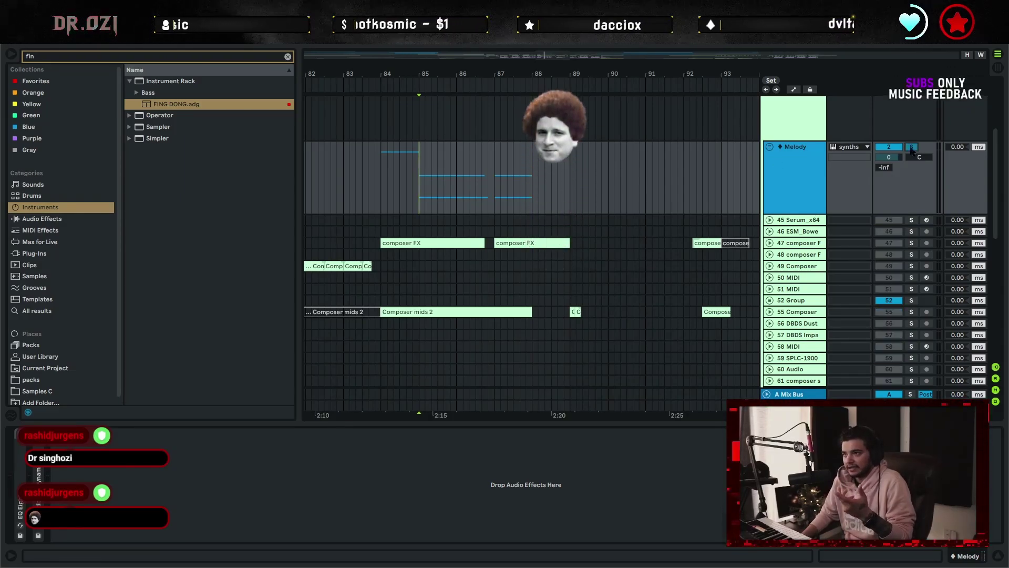
{"action": "scroll", "coordinate": [542, 243], "scroll_direction": "down", "scroll_amount": 3}
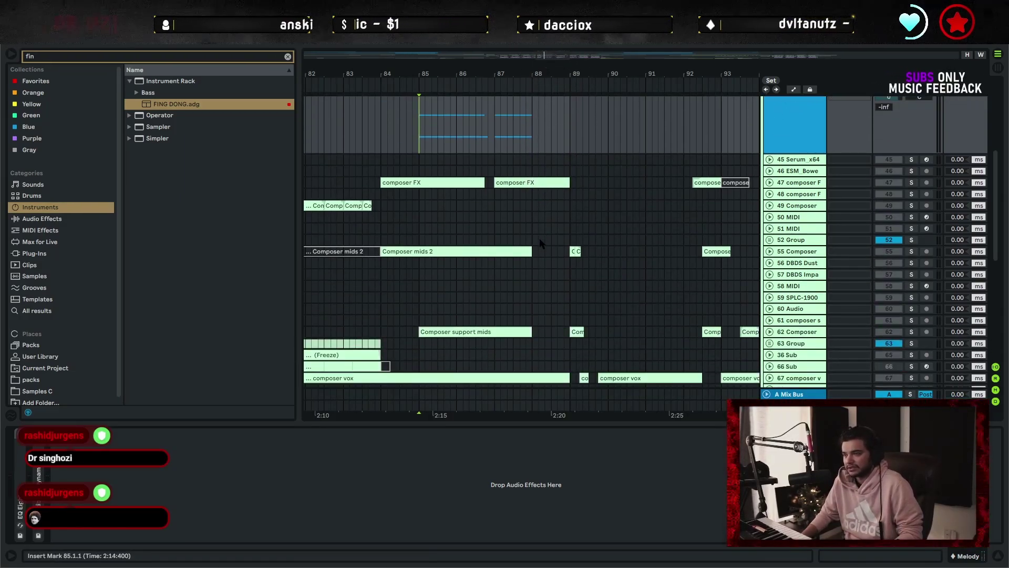
{"action": "scroll", "coordinate": [542, 242], "scroll_direction": "up", "scroll_amount": 2}
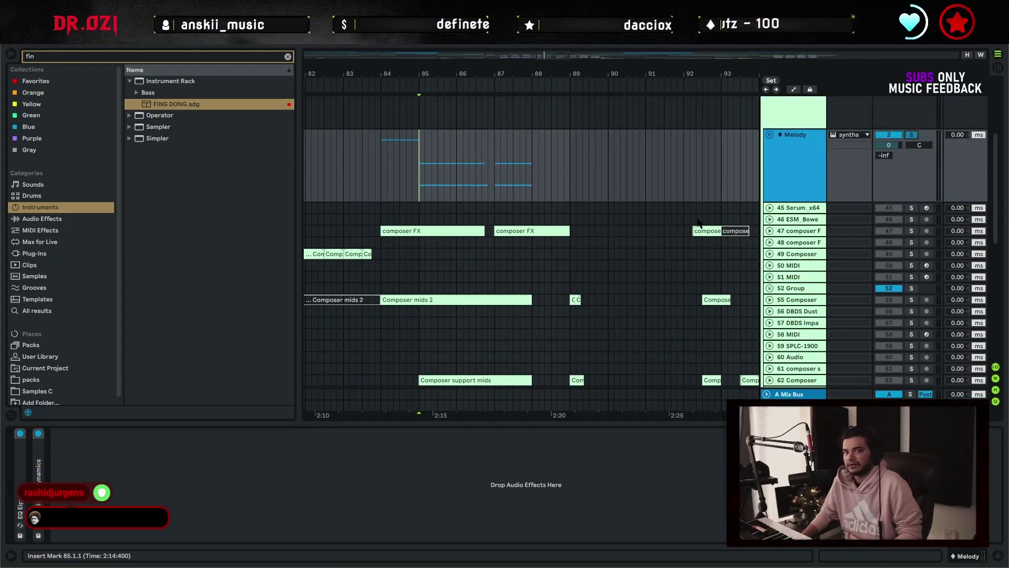
{"action": "key", "text": "space"}
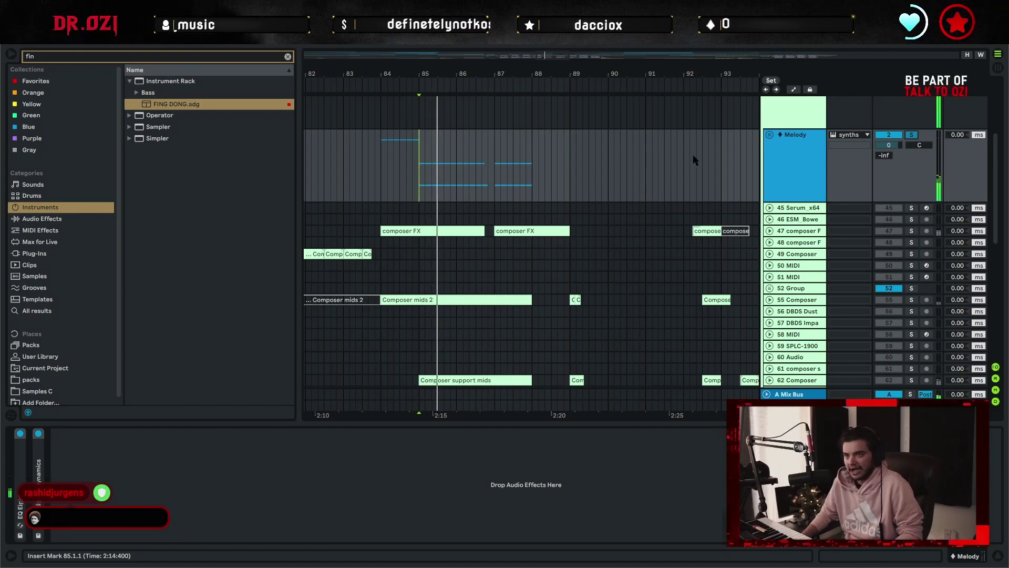
{"action": "scroll", "coordinate": [588, 187], "scroll_direction": "down", "scroll_amount": 2}
{"action": "scroll", "coordinate": [590, 209], "scroll_direction": "up", "scroll_amount": 2}
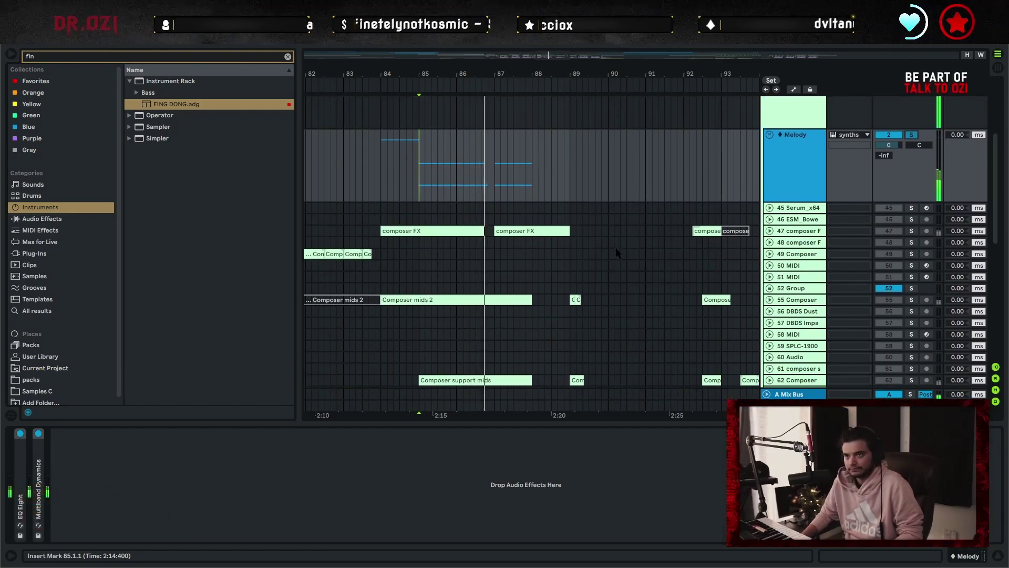
Select and unfold track 47 composer FX to examine its waveforms around bars 84 to 89.
{"action": "scroll", "coordinate": [618, 250], "scroll_direction": "down", "scroll_amount": 2}
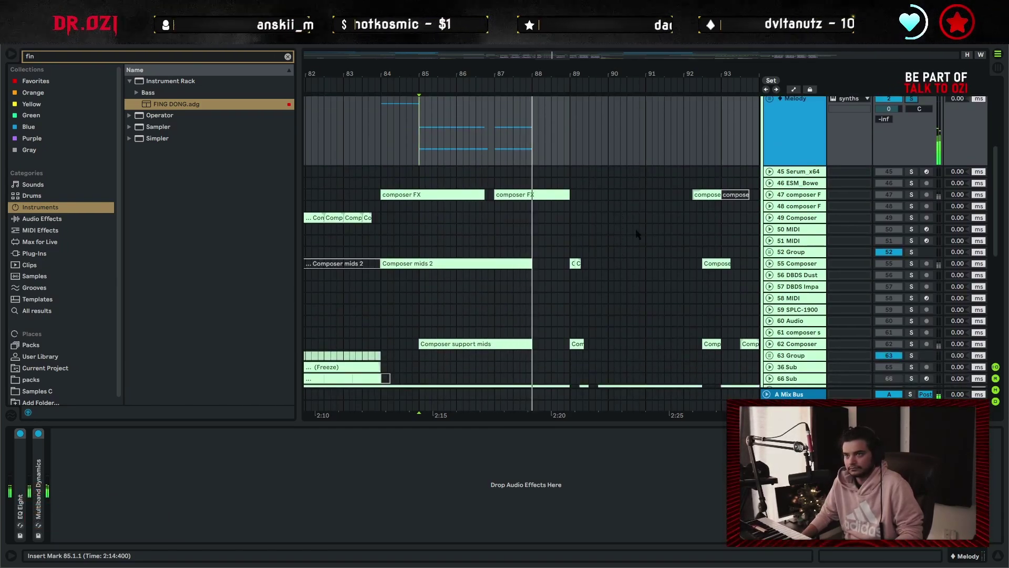
{"action": "left_click", "coordinate": [787, 196]}
{"action": "left_click", "coordinate": [770, 194]}
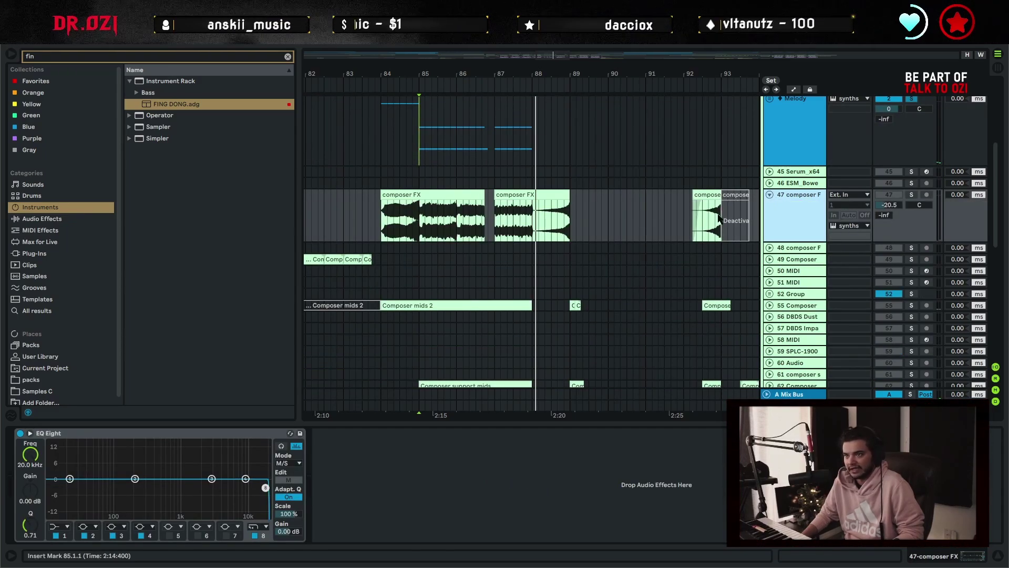
{"action": "scroll", "coordinate": [614, 219], "scroll_direction": "down", "scroll_amount": 2}
Solo the drums group and play it from 85.1.
{"action": "left_click", "coordinate": [413, 167]}
{"action": "scroll", "coordinate": [608, 250], "scroll_direction": "down", "scroll_amount": 8}
{"action": "scroll", "coordinate": [608, 251], "scroll_direction": "down", "scroll_amount": 4}
{"action": "left_click", "coordinate": [415, 292]}
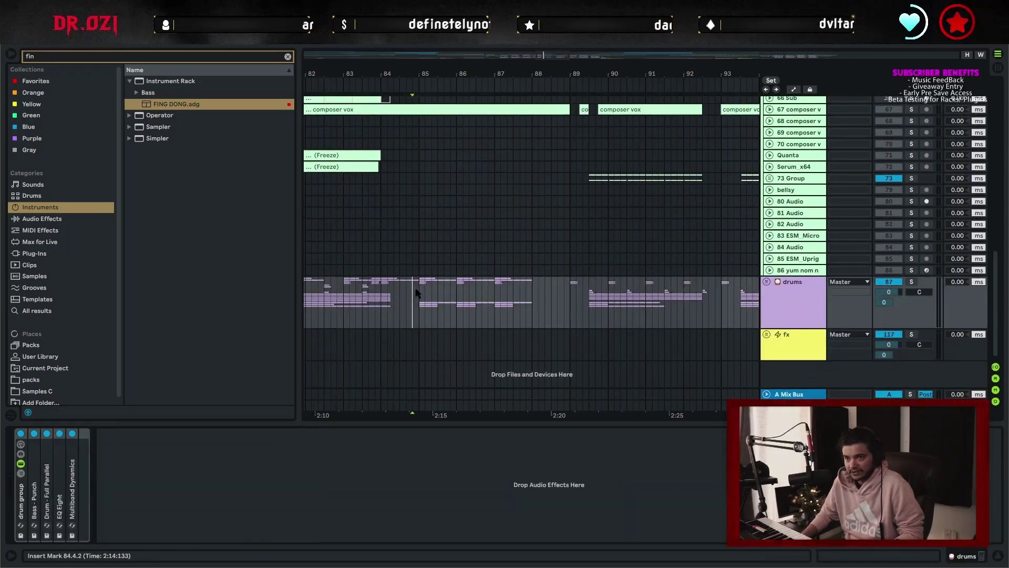
{"action": "key", "text": "space"}
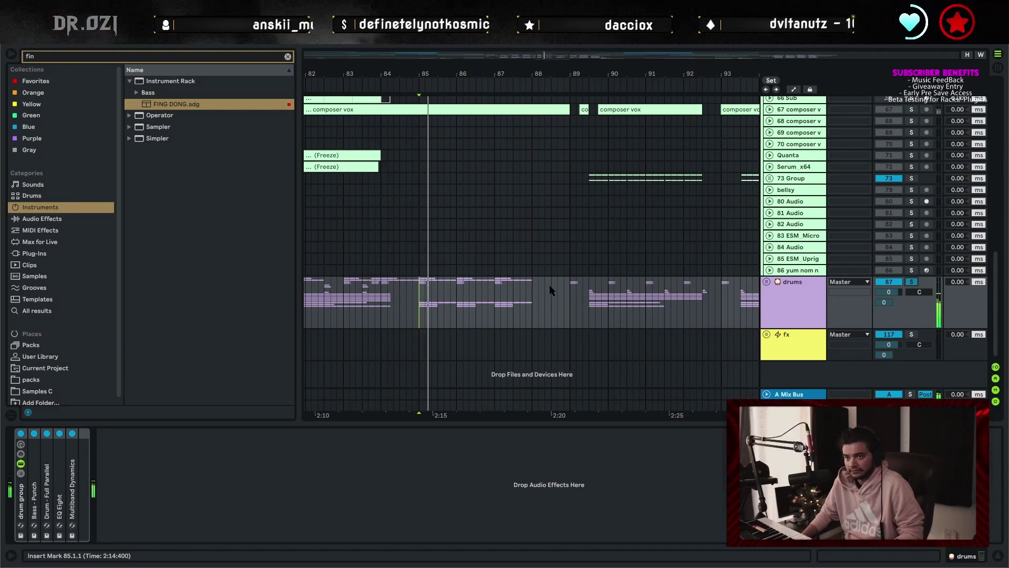
Unfold 73 Group and its Serum_x64 track, solo the group, and play it from 89.2.2.
{"action": "scroll", "coordinate": [675, 207], "scroll_direction": "up", "scroll_amount": 8}
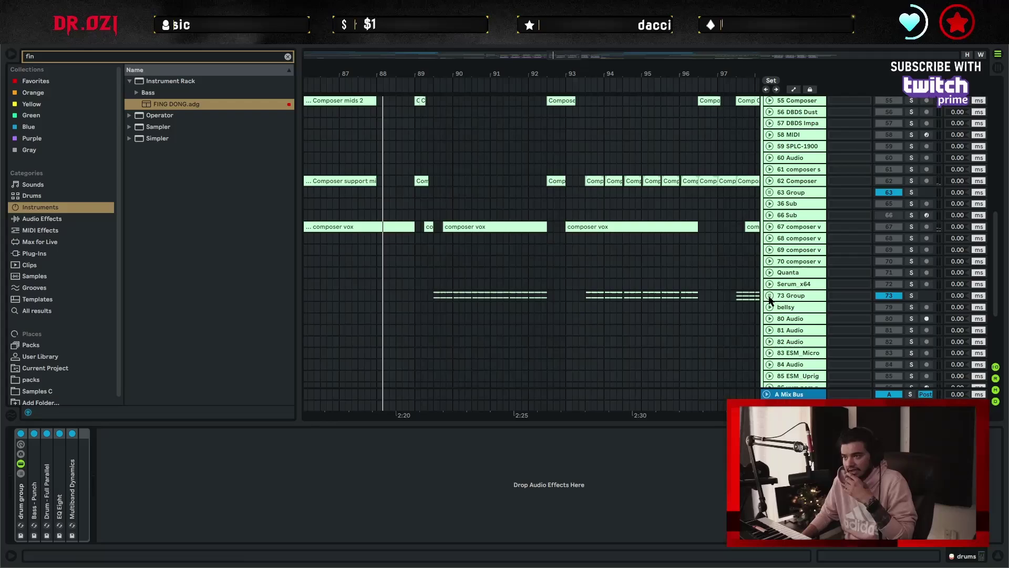
{"action": "left_click", "coordinate": [770, 292]}
{"action": "scroll", "coordinate": [766, 252], "scroll_direction": "down", "scroll_amount": 3}
{"action": "left_click", "coordinate": [773, 254]}
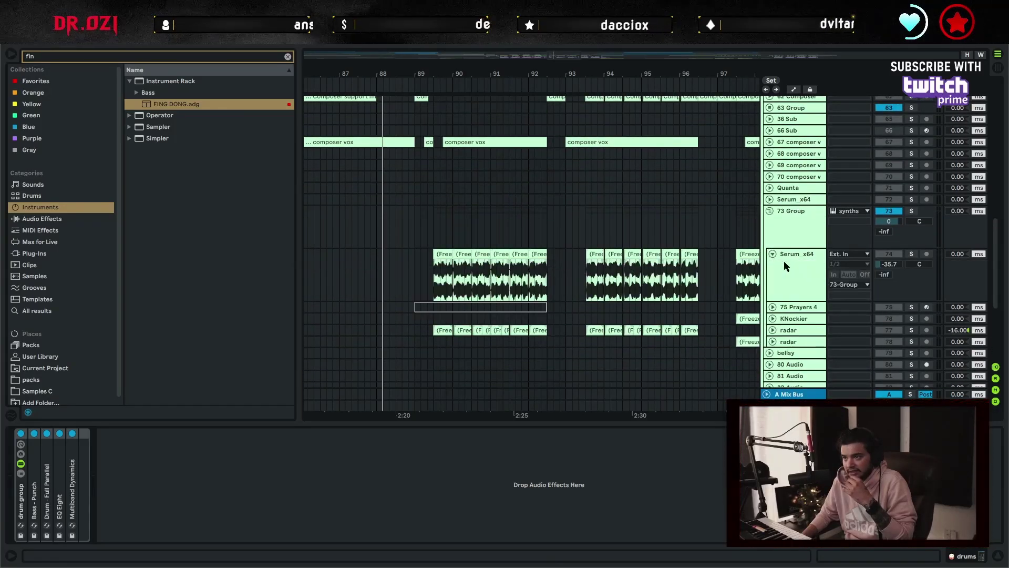
{"action": "left_click", "coordinate": [428, 273]}
{"action": "left_click", "coordinate": [905, 202]}
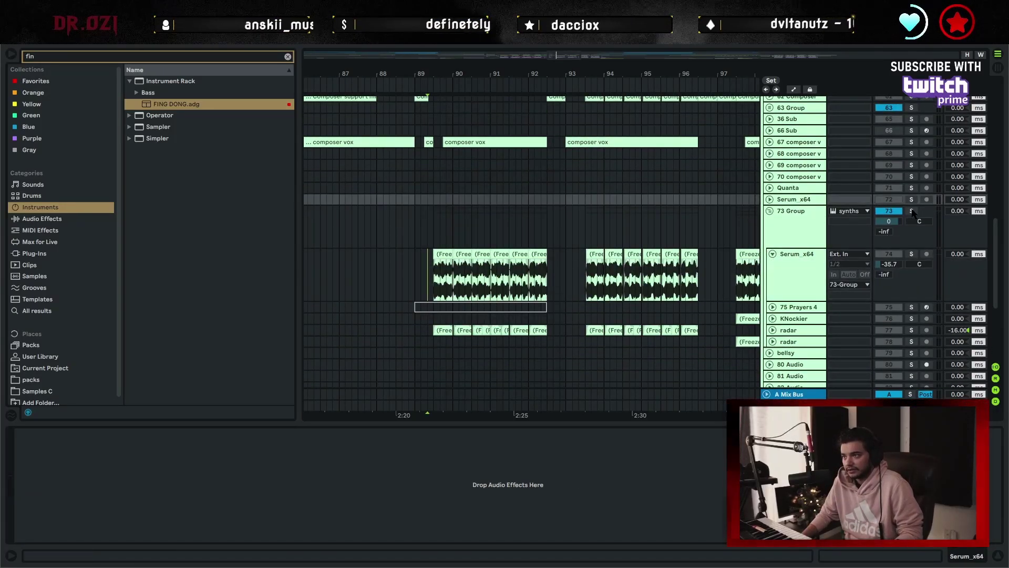
{"action": "left_click_drag", "start_coordinate": [457, 72], "coordinate": [455, 105]}
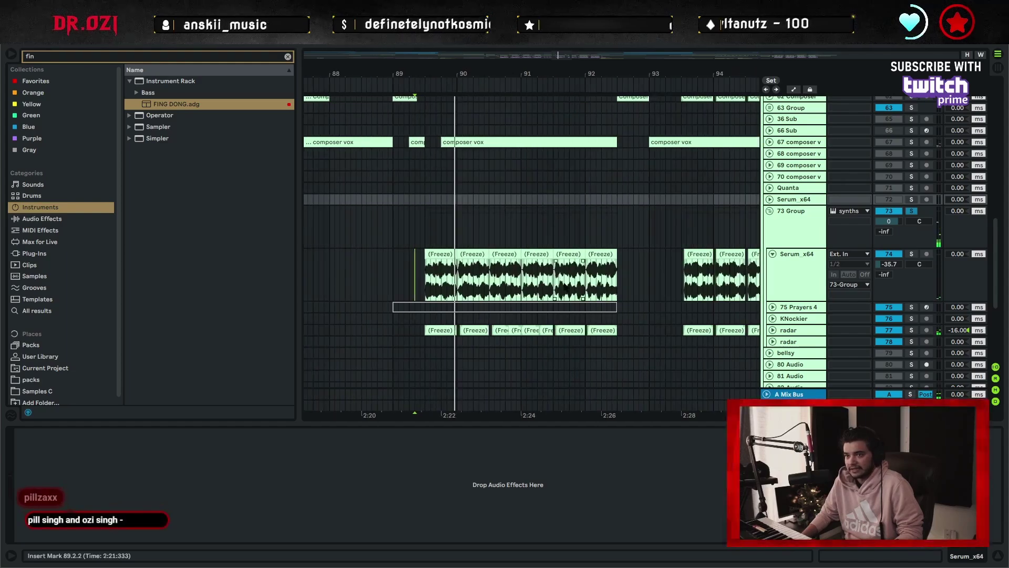
Unfold the KNockier track and the first radar track, then solo that radar track and play it from 89.2.3.
{"action": "scroll", "coordinate": [531, 242], "scroll_direction": "down", "scroll_amount": 2}
{"action": "left_click", "coordinate": [783, 272]}
{"action": "left_click", "coordinate": [772, 271]}
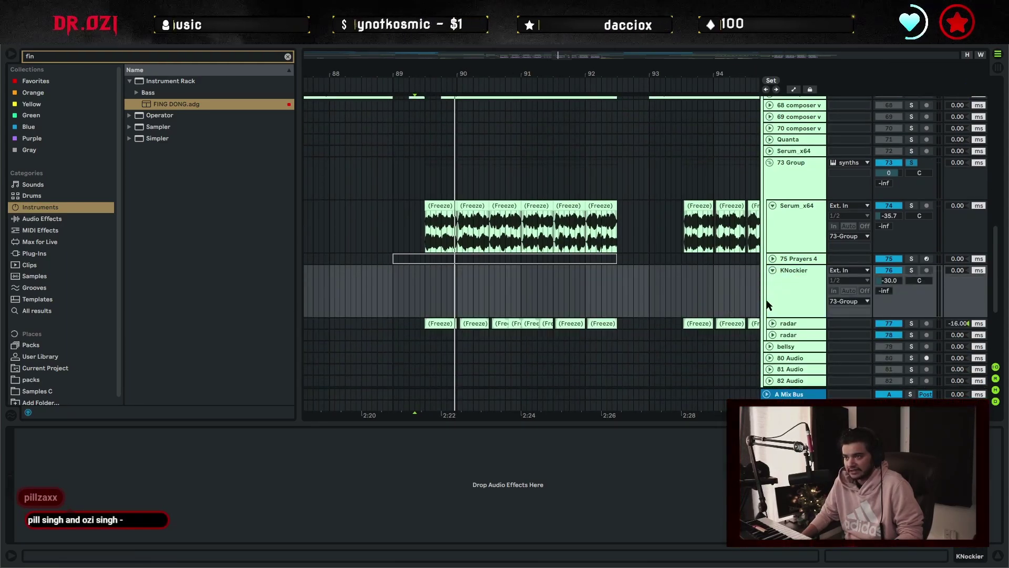
{"action": "scroll", "coordinate": [801, 254], "scroll_direction": "down", "scroll_amount": 3}
{"action": "left_click", "coordinate": [772, 239]}
{"action": "left_click", "coordinate": [774, 272]}
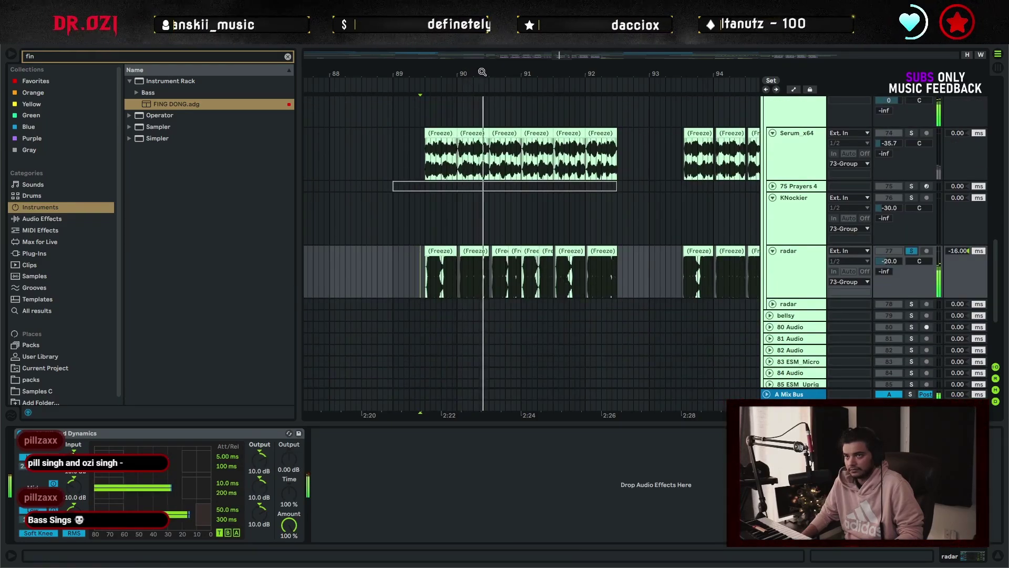
Add KNockier and the second radar track to the solo and audition their clips after bar 97.
{"action": "left_click_drag", "start_coordinate": [482, 72], "coordinate": [482, 105]}
{"action": "left_click_drag", "start_coordinate": [545, 77], "coordinate": [475, 71]}
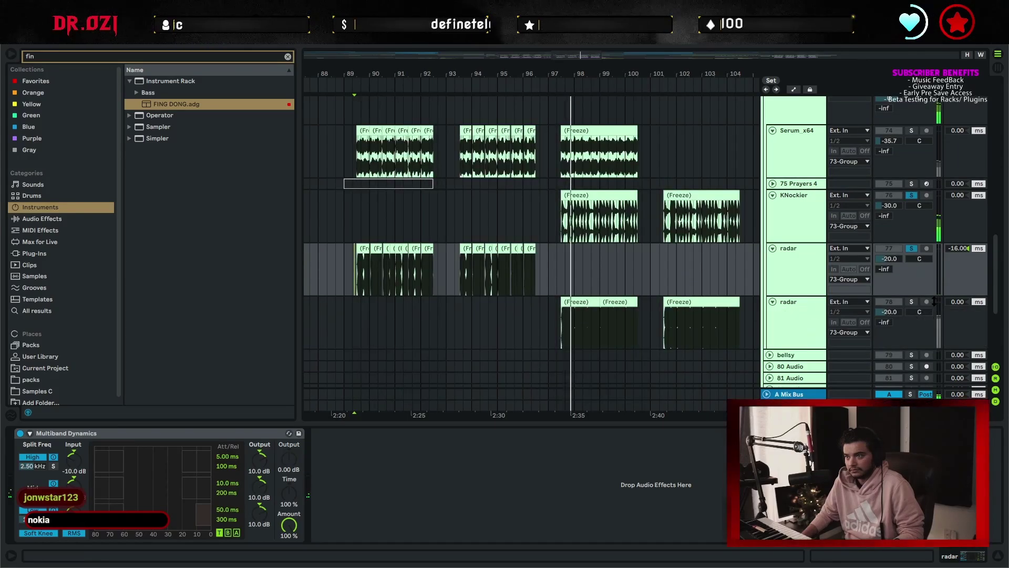
{"action": "left_click", "coordinate": [912, 302]}
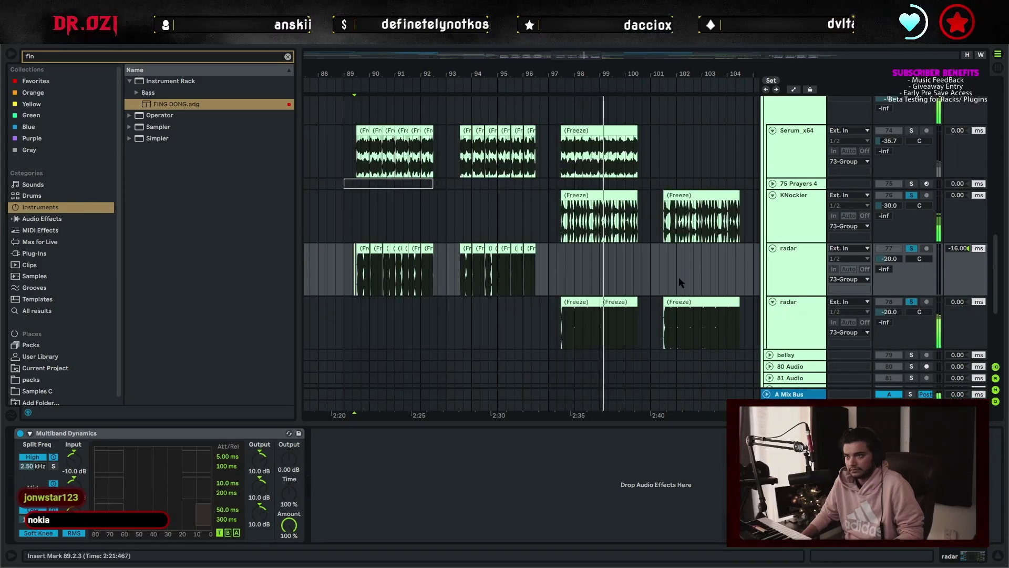
{"action": "scroll", "coordinate": [630, 263], "scroll_direction": "right", "scroll_amount": 3}
{"action": "scroll", "coordinate": [631, 263], "scroll_direction": "down", "scroll_amount": 1}
{"action": "scroll", "coordinate": [536, 245], "scroll_direction": "right", "scroll_amount": 3}
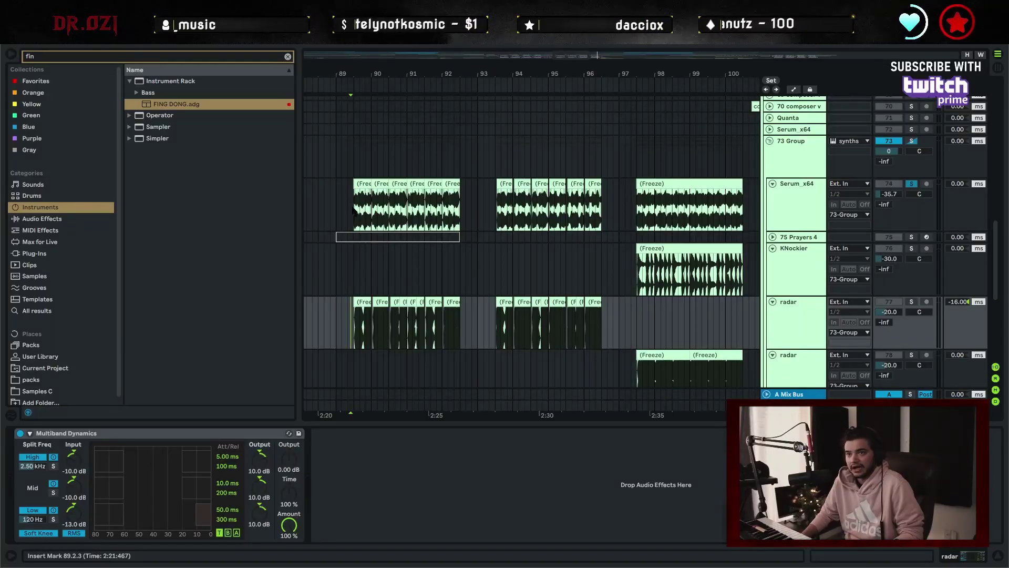
Audition the soloed Serum_x64 clips in 73 Group from 89.2.3 and solo the 67 composer v track.
{"action": "left_click", "coordinate": [353, 210]}
{"action": "key", "text": "space"}
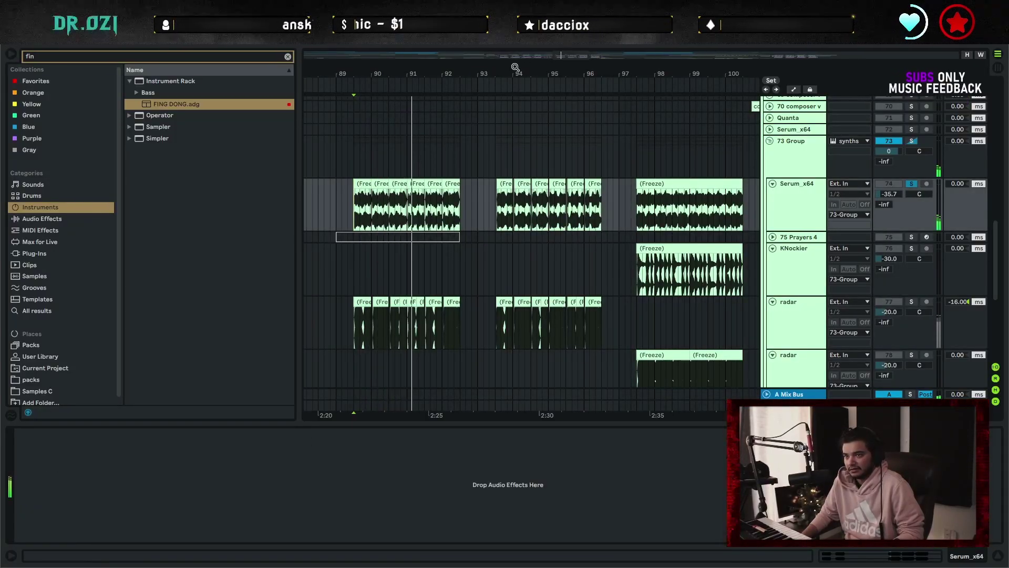
{"action": "left_click_drag", "start_coordinate": [516, 68], "coordinate": [542, 57]}
{"action": "scroll", "coordinate": [913, 258], "scroll_direction": "up", "scroll_amount": 4}
{"action": "left_click", "coordinate": [911, 253]}
{"action": "scroll", "coordinate": [914, 260], "scroll_direction": "up", "scroll_amount": 3}
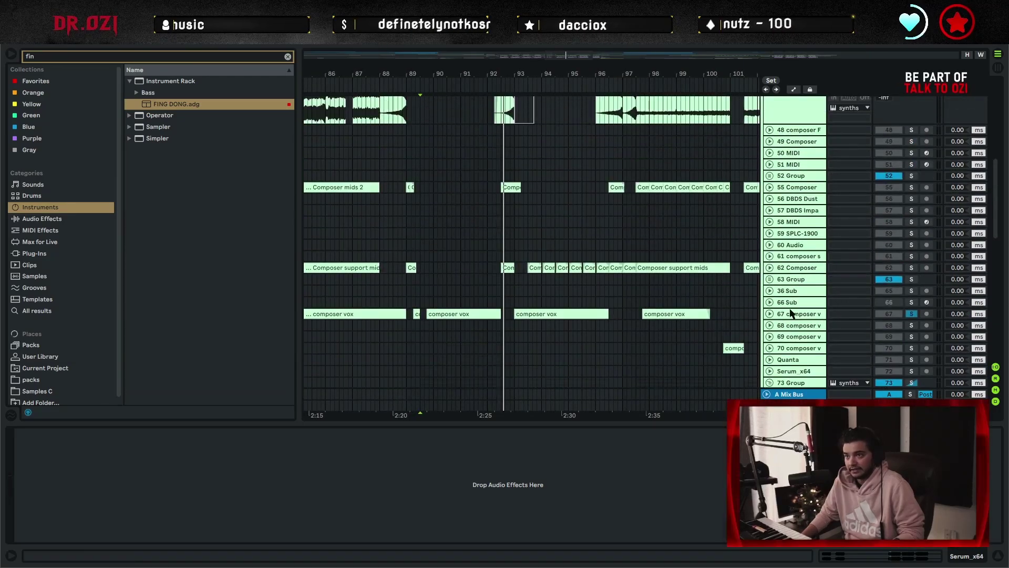
Solo the 47 composer FX, 55 Composer and 62 Composer tracks with the 73 Group layers and play them from 89.1.1.
{"action": "scroll", "coordinate": [781, 272], "scroll_direction": "up", "scroll_amount": 3}
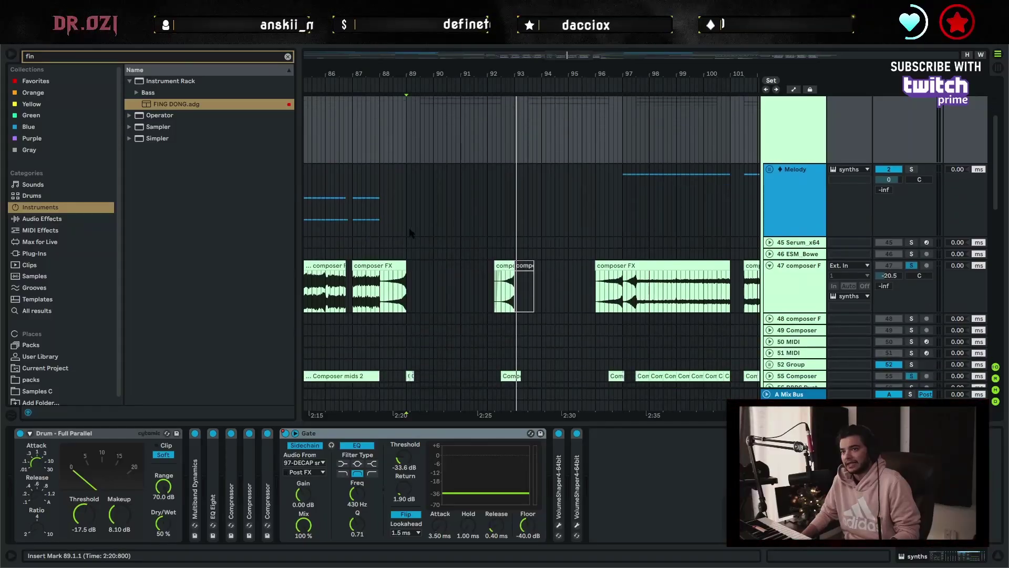
{"action": "scroll", "coordinate": [415, 200], "scroll_direction": "down", "scroll_amount": 2}
{"action": "scroll", "coordinate": [417, 194], "scroll_direction": "down", "scroll_amount": 12}
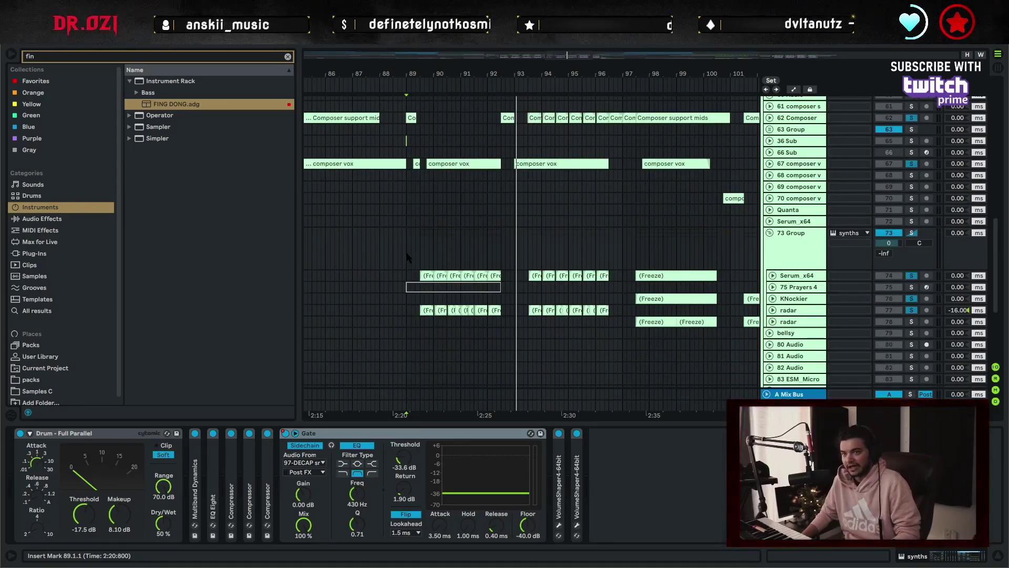
{"action": "scroll", "coordinate": [408, 258], "scroll_direction": "up", "scroll_amount": 12}
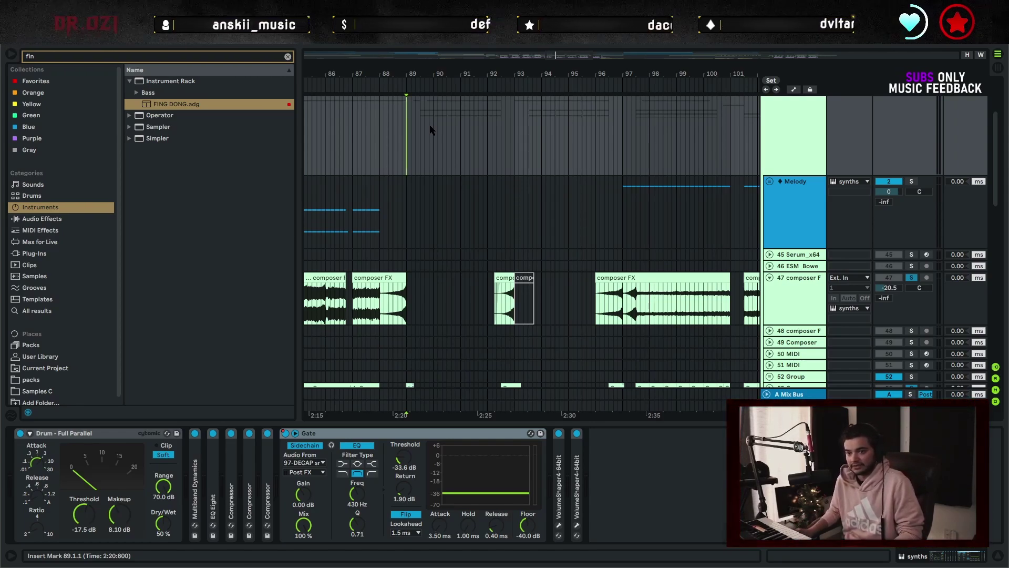
{"action": "left_click", "coordinate": [351, 436]}
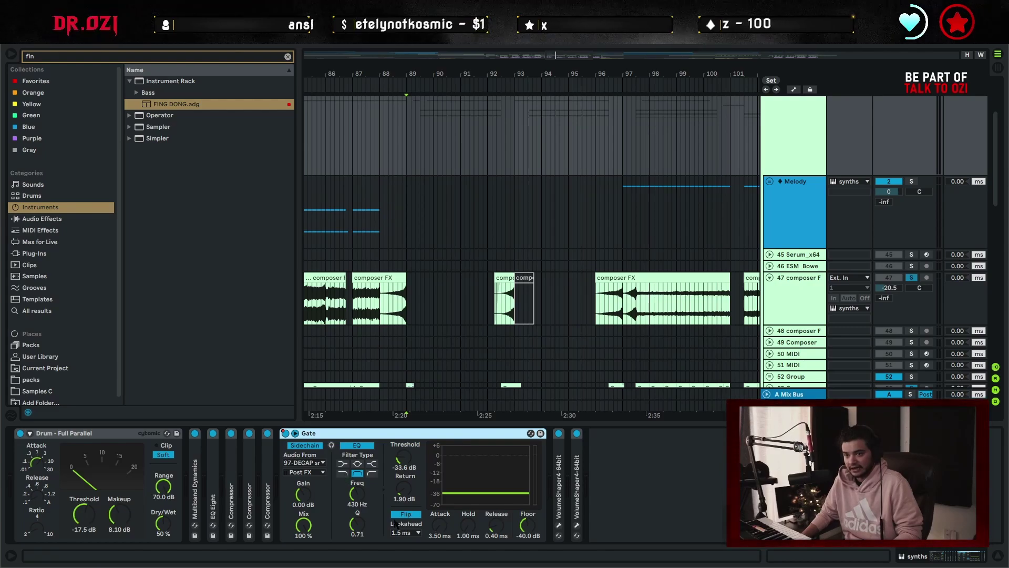
{"action": "key", "text": "space"}
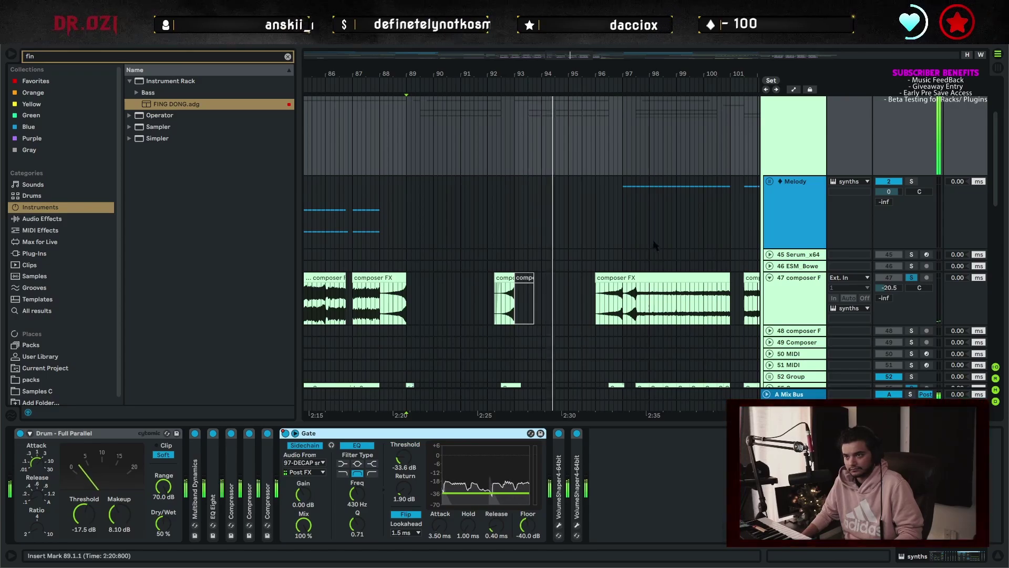
{"action": "scroll", "coordinate": [573, 318], "scroll_direction": "down", "scroll_amount": 5}
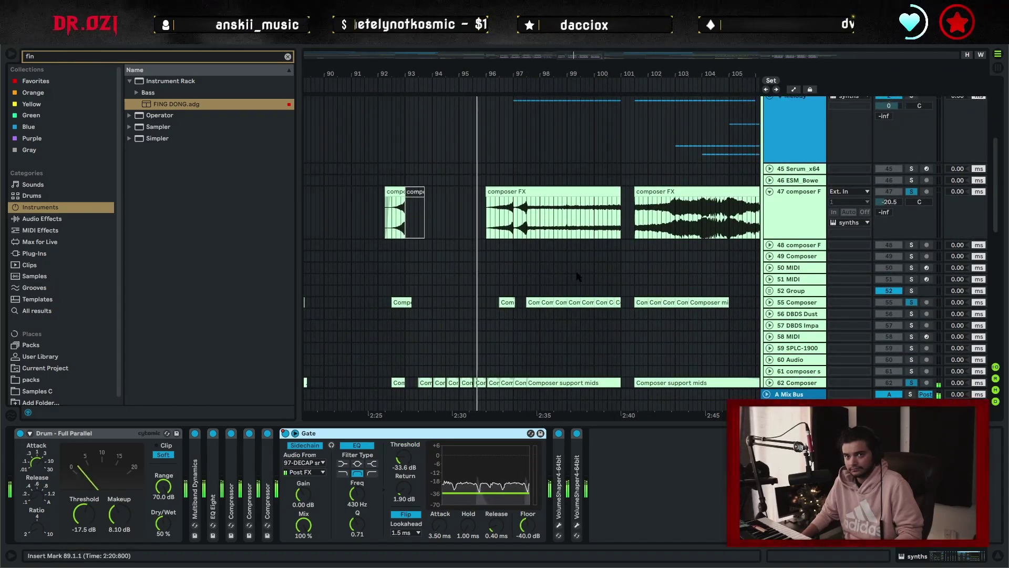
{"action": "scroll", "coordinate": [583, 269], "scroll_direction": "down", "scroll_amount": 1}
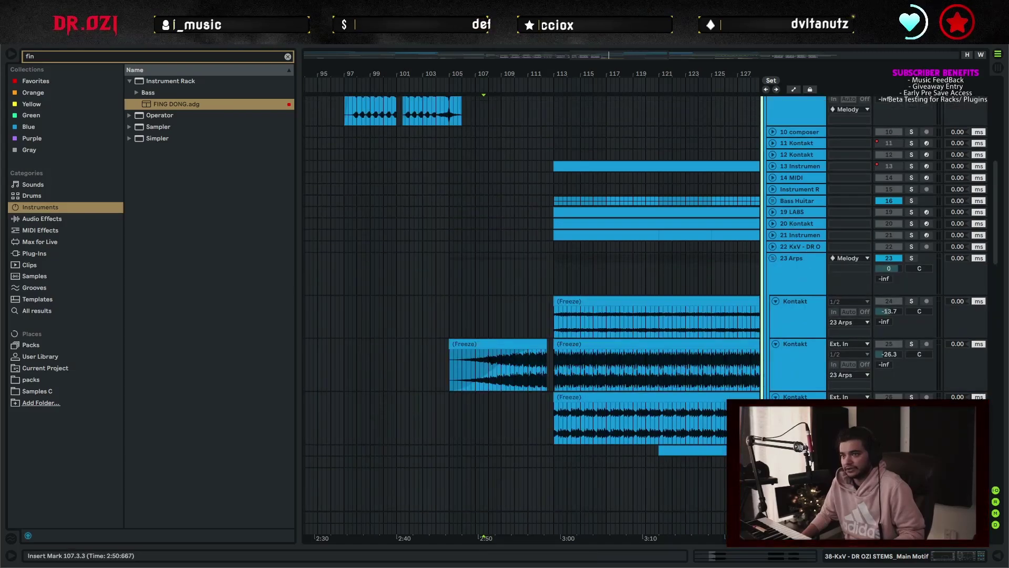
Solo the second Kontakt track in the 23 Arps group and play its build-up clip from 109.2.2.
{"action": "left_click", "coordinate": [506, 368]}
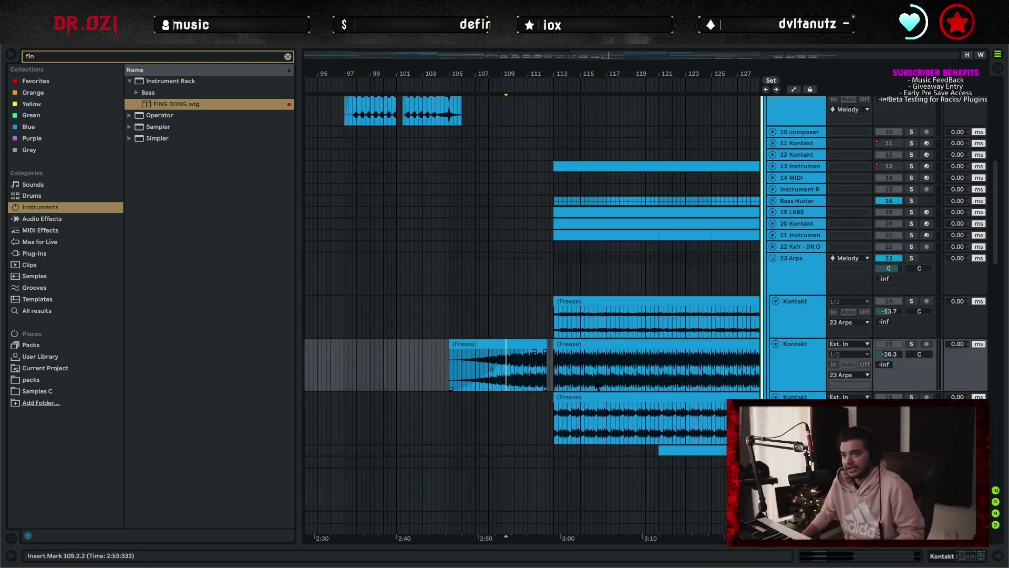
{"action": "left_click", "coordinate": [912, 344]}
{"action": "key", "text": "space"}
{"action": "key", "text": "minus"}
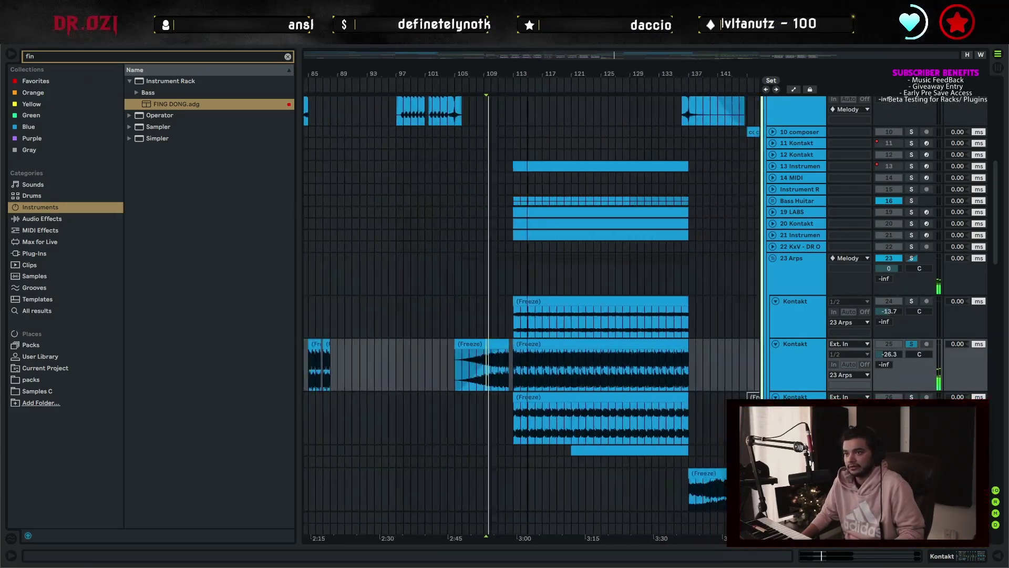
{"action": "left_click_drag", "start_coordinate": [665, 71], "coordinate": [665, 75]}
{"action": "scroll", "coordinate": [577, 338], "scroll_direction": "down", "scroll_amount": 1}
{"action": "scroll", "coordinate": [635, 358], "scroll_direction": "up", "scroll_amount": 2}
{"action": "scroll", "coordinate": [676, 331], "scroll_direction": "down", "scroll_amount": 2}
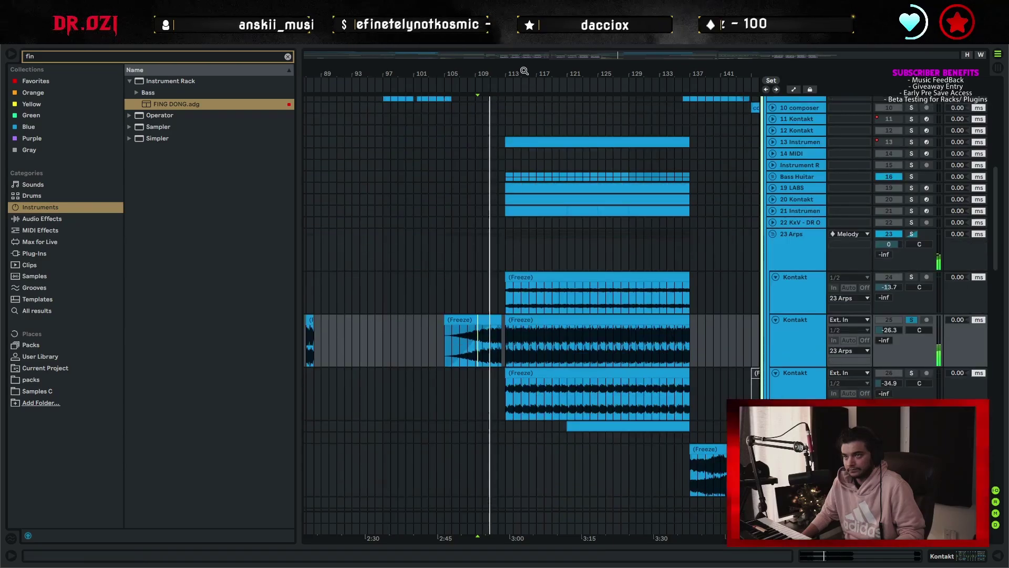
{"action": "left_click_drag", "start_coordinate": [525, 70], "coordinate": [524, 90]}
{"action": "scroll", "coordinate": [710, 302], "scroll_direction": "up", "scroll_amount": 1}
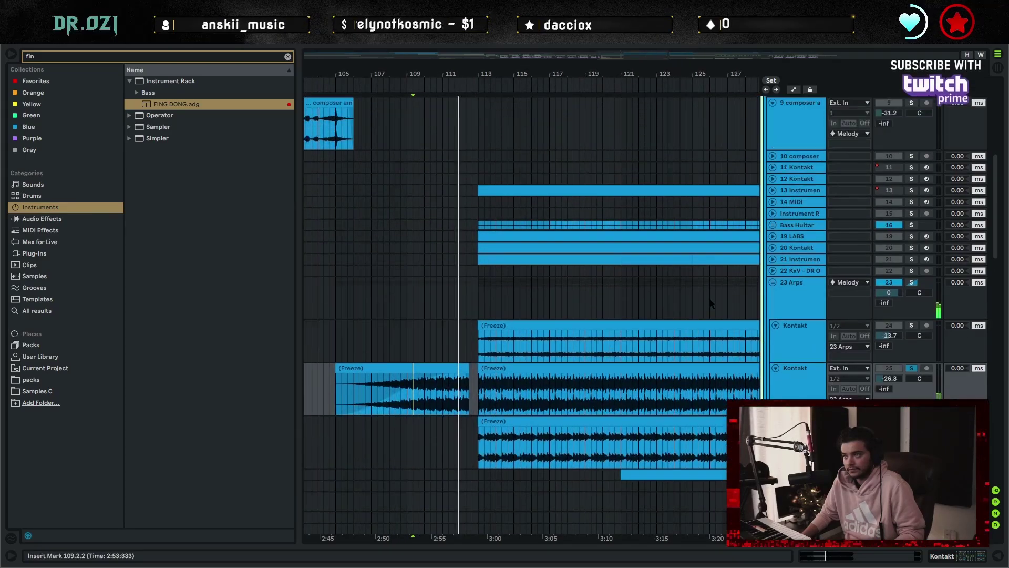
Unfold the 13 Instrument Rack, 19 LABS, 20 Kontakt and 21 Instrument Rack tracks and set the insert mark at 113.1.1.
{"action": "left_click", "coordinate": [772, 259]}
{"action": "left_click", "coordinate": [772, 247]}
{"action": "left_click", "coordinate": [773, 236]}
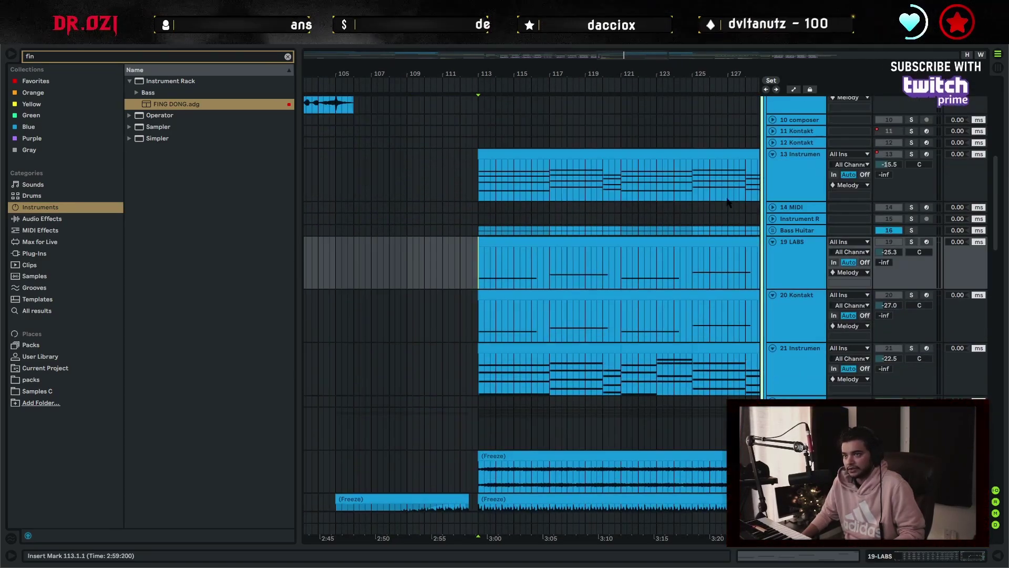
{"action": "left_click_drag", "start_coordinate": [689, 194], "coordinate": [581, 188]}
{"action": "left_click_drag", "start_coordinate": [580, 70], "coordinate": [525, 57]}
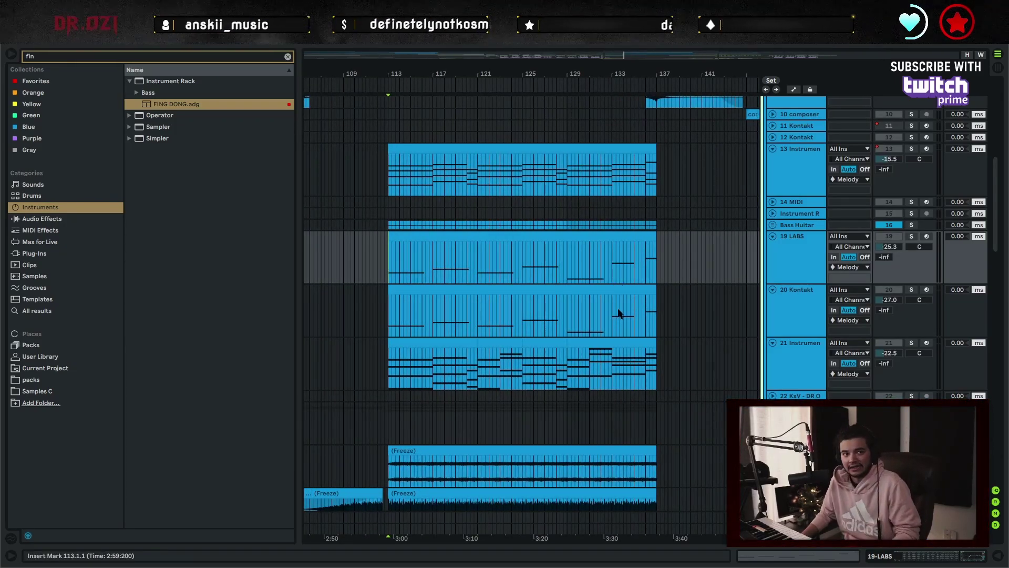
{"action": "scroll", "coordinate": [499, 252], "scroll_direction": "up", "scroll_amount": 1}
Solo the 13 Instrument Rack track and play its chords from 113.1.1.
{"action": "left_click", "coordinate": [444, 216]}
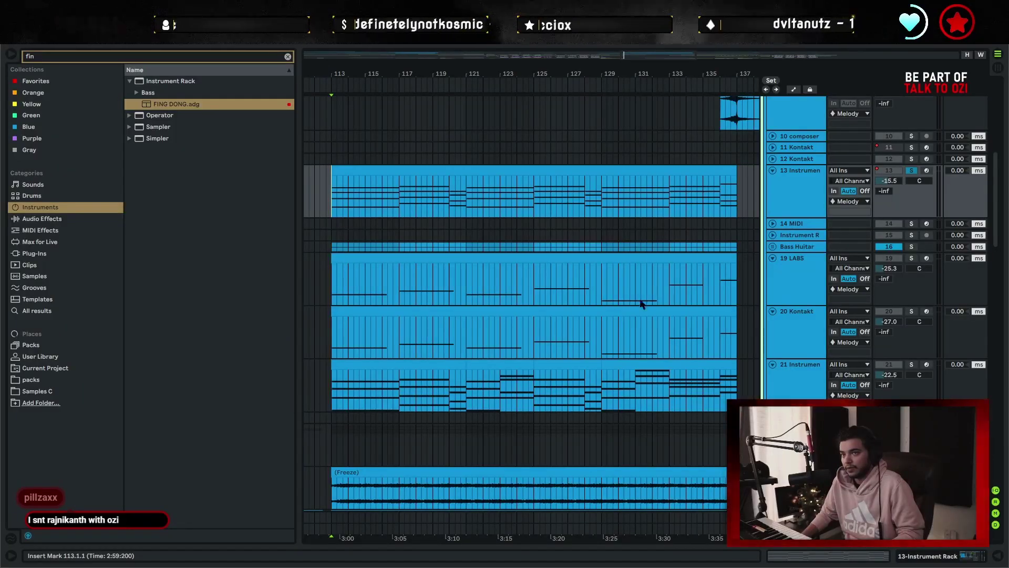
{"action": "key", "text": "space"}
{"action": "left_click", "coordinate": [792, 184]}
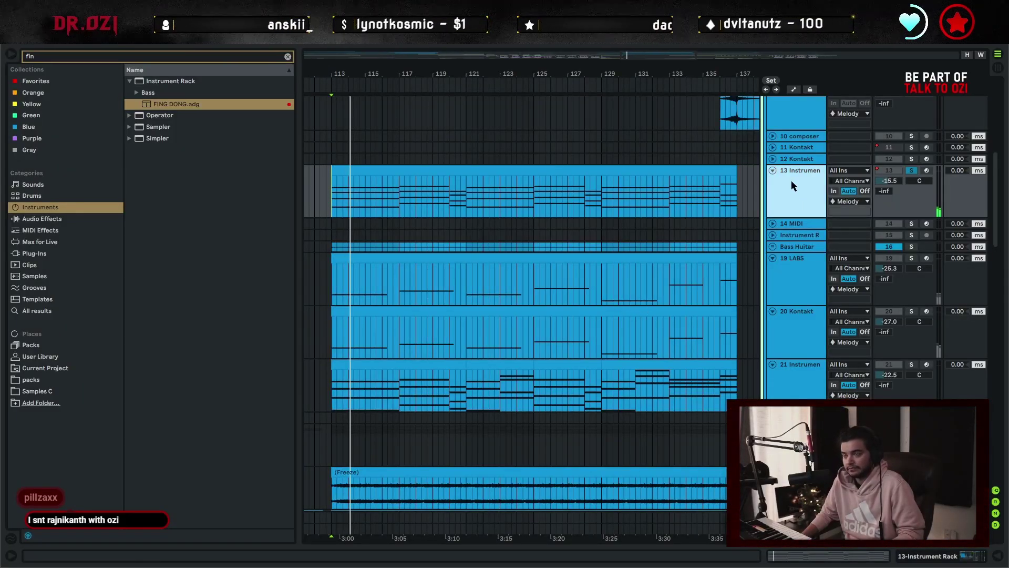
{"action": "left_click_drag", "start_coordinate": [451, 198], "coordinate": [490, 203]}
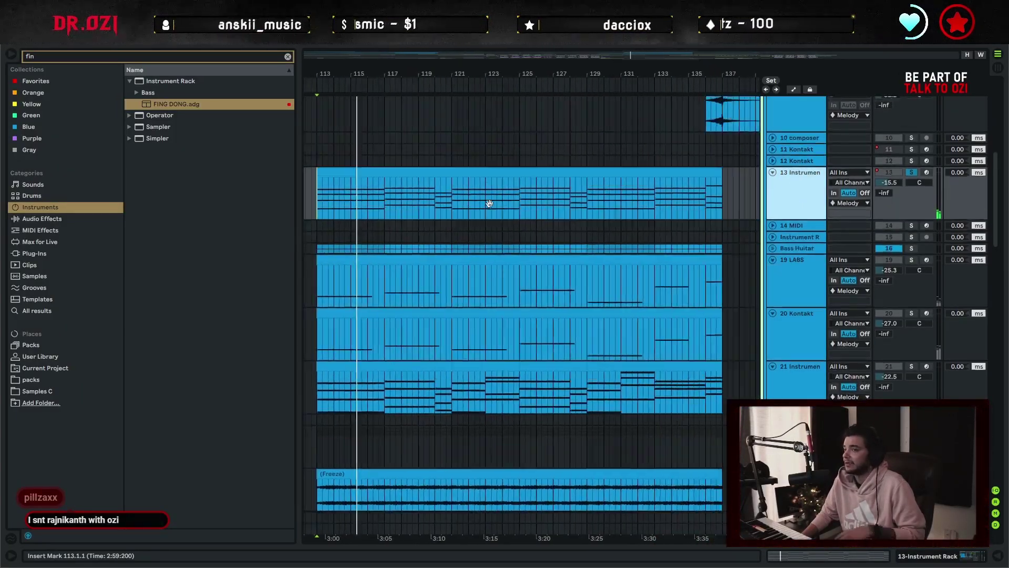
{"action": "scroll", "coordinate": [489, 203], "scroll_direction": "right", "scroll_amount": 1}
{"action": "scroll", "coordinate": [473, 199], "scroll_direction": "left", "scroll_amount": 3}
{"action": "scroll", "coordinate": [473, 200], "scroll_direction": "up", "scroll_amount": 1}
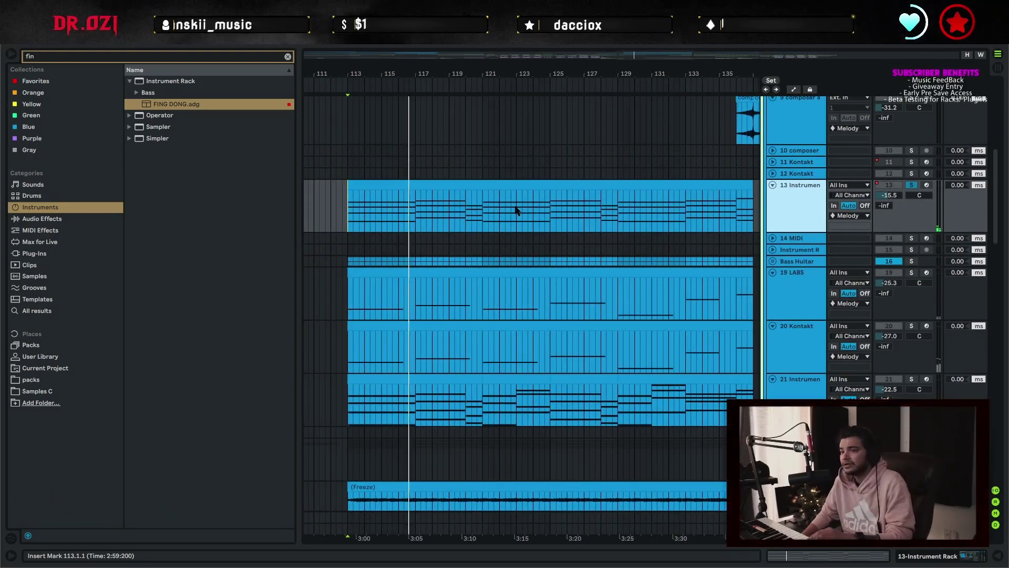
Stop playback, unfold the Bass Huitar group, and inspect the devices on its 17 Instrument Rack track and the group's EQ Three.
{"action": "double_click", "coordinate": [534, 261]}
{"action": "scroll", "coordinate": [566, 346], "scroll_direction": "down", "scroll_amount": 3}
{"action": "scroll", "coordinate": [585, 326], "scroll_direction": "up", "scroll_amount": 1}
{"action": "key", "text": "space"}
{"action": "double_click", "coordinate": [797, 224]}
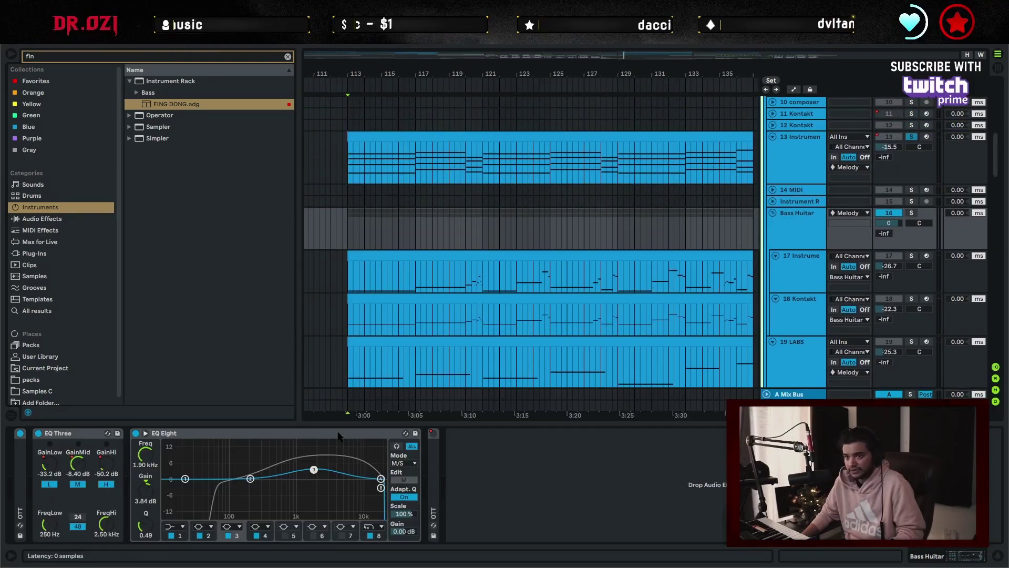
{"action": "left_click", "coordinate": [805, 275]}
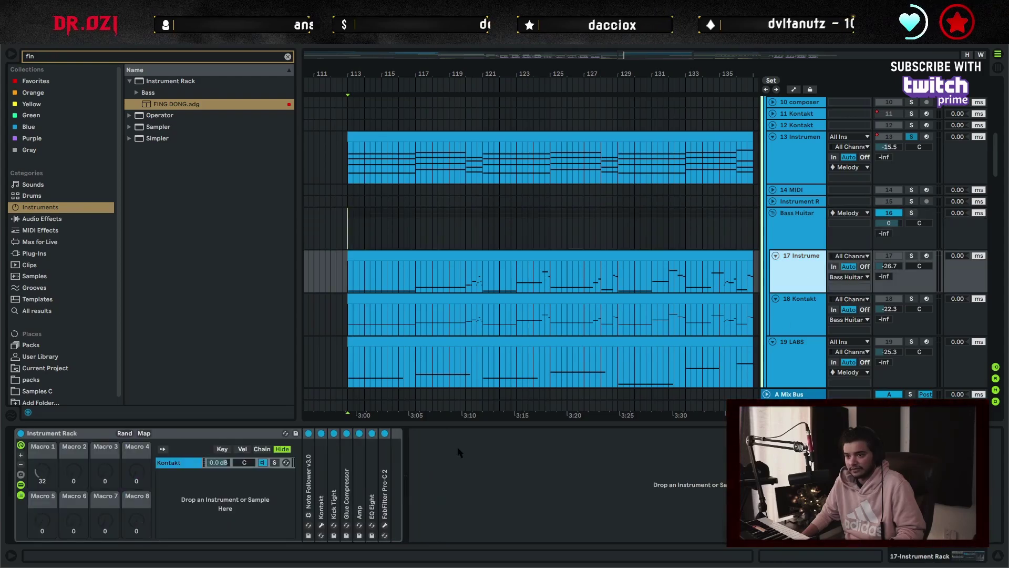
{"action": "key", "text": "Up"}
{"action": "left_click", "coordinate": [85, 442]}
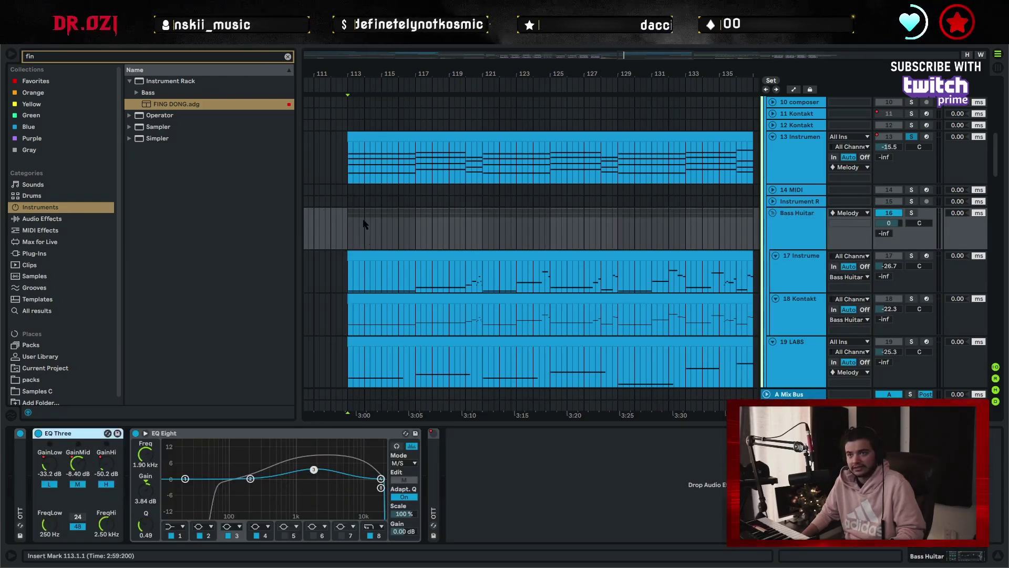
Add the Bass Huitar group to the solo and play the section from 113.1.1 to bar 137, watching the group's EQ Three.
{"action": "left_click", "coordinate": [347, 225]}
{"action": "left_click", "coordinate": [912, 213]}
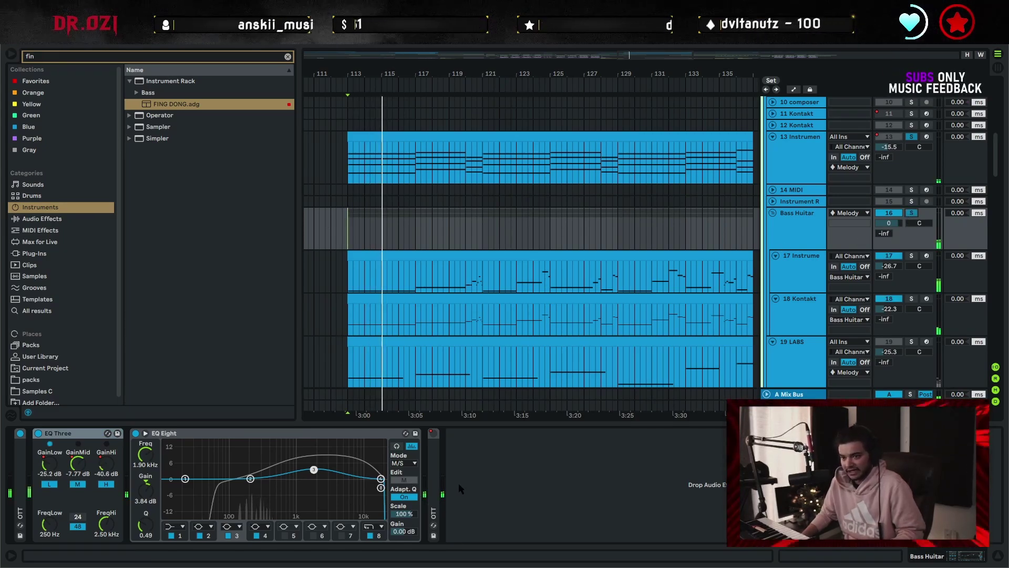
{"action": "scroll", "coordinate": [519, 289], "scroll_direction": "down", "scroll_amount": 3}
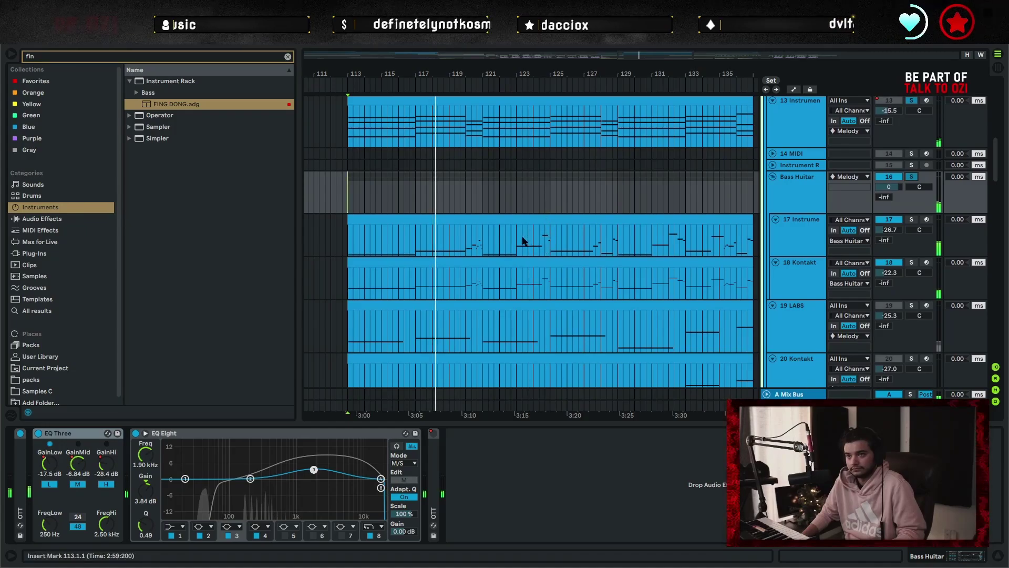
{"action": "left_click_drag", "start_coordinate": [522, 241], "coordinate": [504, 267]}
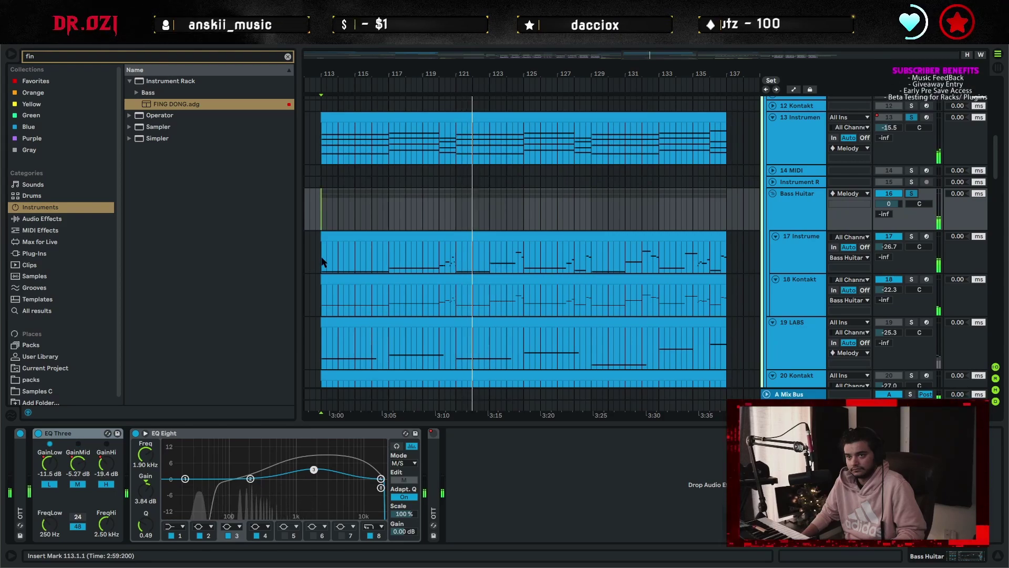
{"action": "left_click", "coordinate": [451, 273]}
{"action": "left_click", "coordinate": [323, 204]}
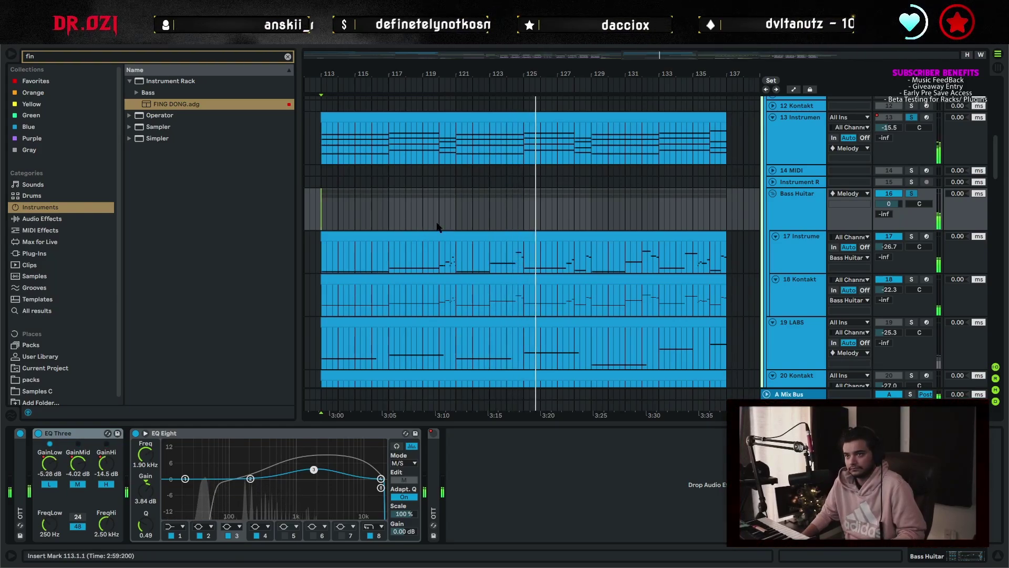
{"action": "scroll", "coordinate": [451, 210], "scroll_direction": "down", "scroll_amount": 1}
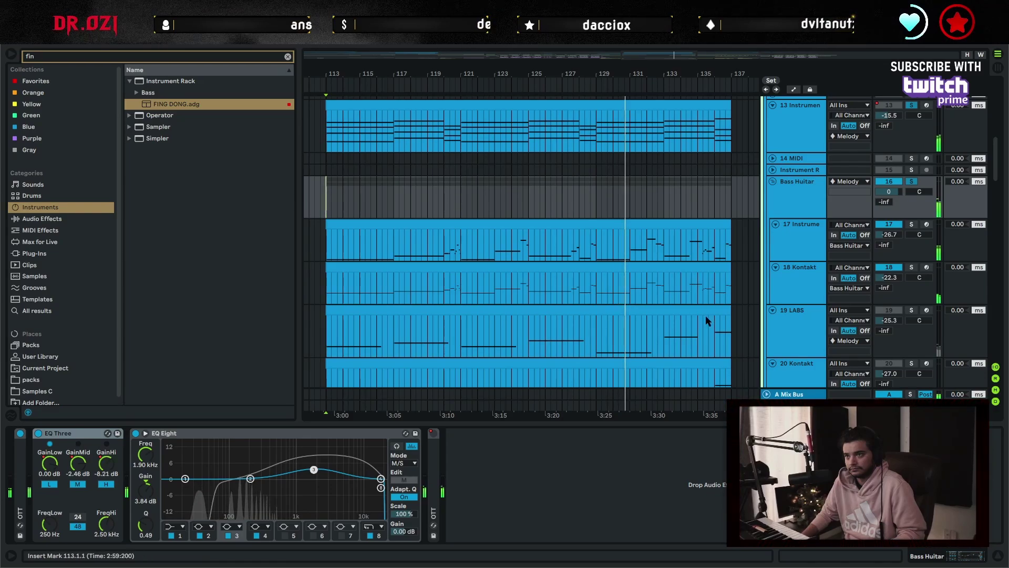
{"action": "scroll", "coordinate": [699, 331], "scroll_direction": "up", "scroll_amount": 1}
{"action": "scroll", "coordinate": [683, 286], "scroll_direction": "down", "scroll_amount": 2}
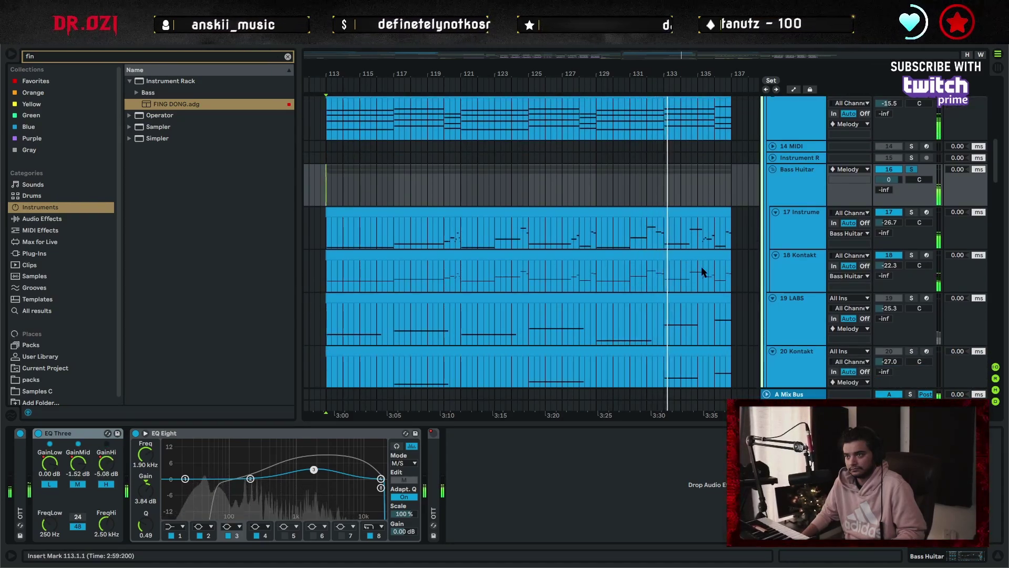
{"action": "scroll", "coordinate": [707, 273], "scroll_direction": "down", "scroll_amount": 2}
{"action": "scroll", "coordinate": [714, 274], "scroll_direction": "up", "scroll_amount": 1}
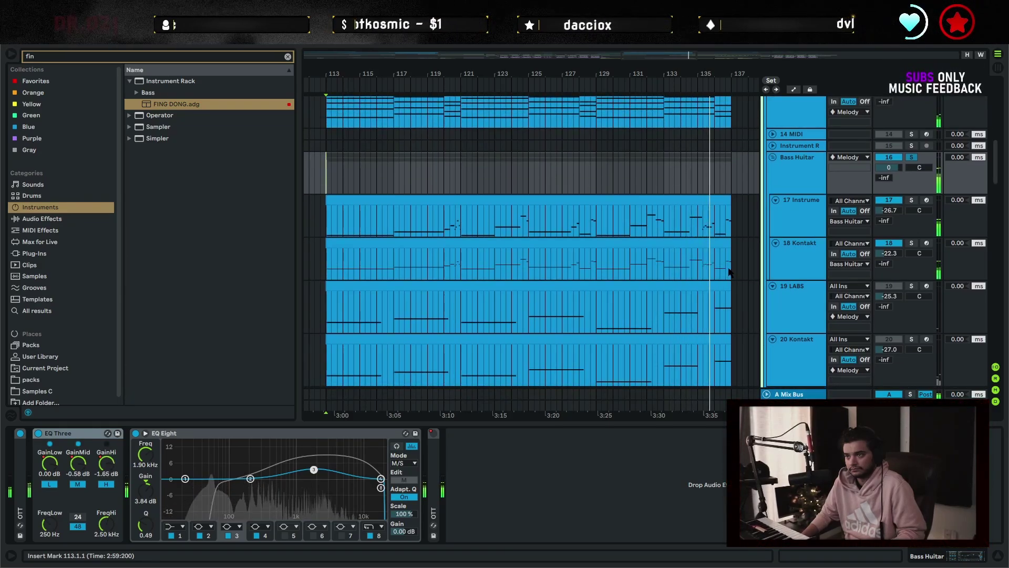
{"action": "scroll", "coordinate": [728, 271], "scroll_direction": "down", "scroll_amount": 1}
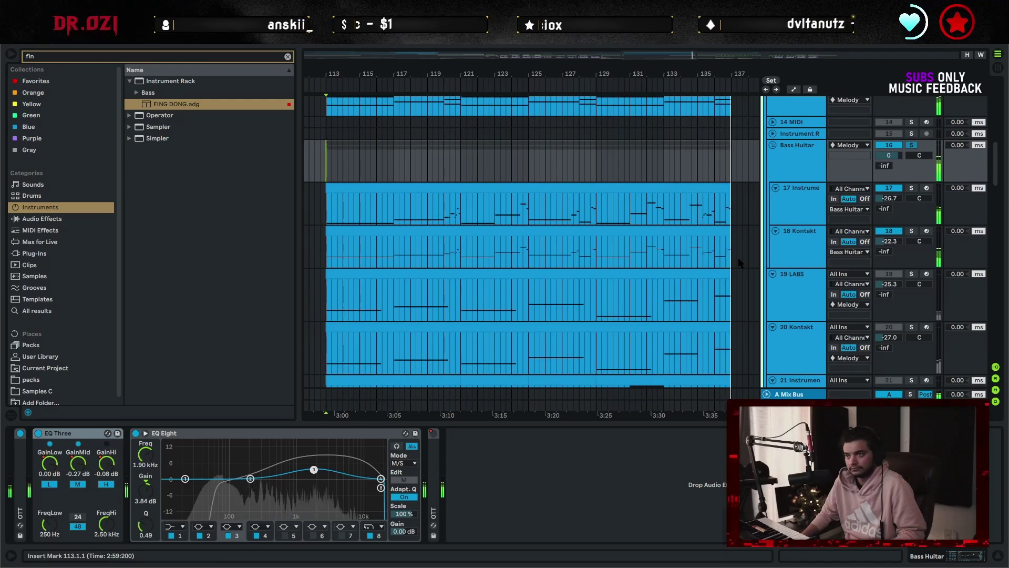
Show the 19 LABS track's device, then solo the track and play its clips from 113.1.1.
{"action": "scroll", "coordinate": [738, 265], "scroll_direction": "down", "scroll_amount": 3}
{"action": "left_click", "coordinate": [798, 262]}
{"action": "left_click", "coordinate": [466, 245]}
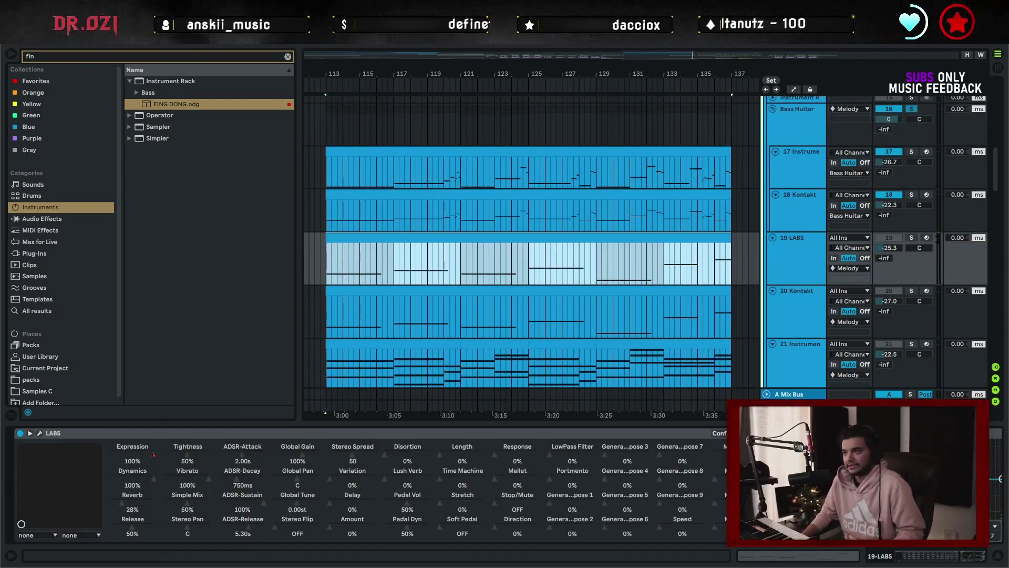
{"action": "scroll", "coordinate": [544, 273], "scroll_direction": "down", "scroll_amount": 2}
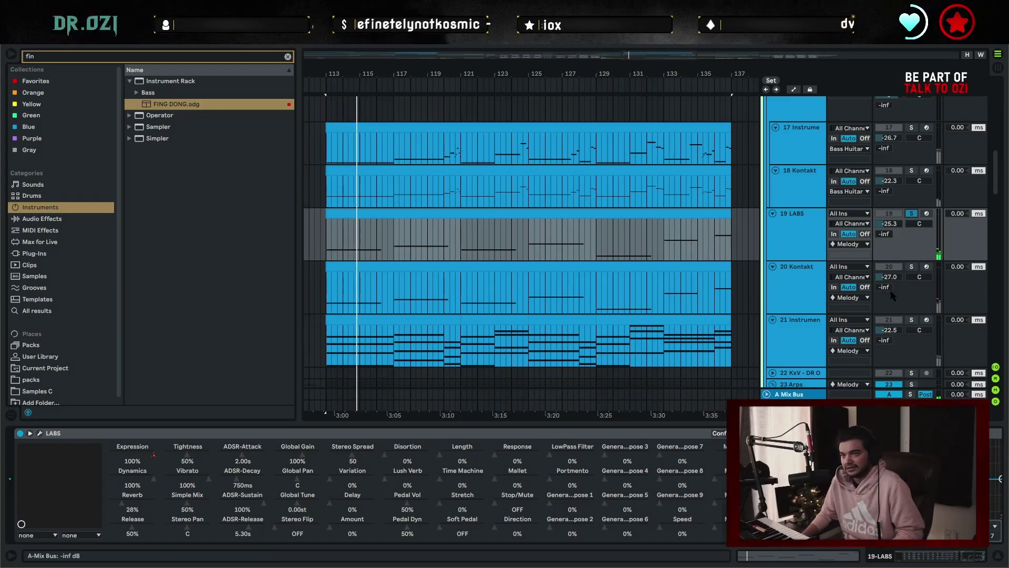
Switch the solo from 19 LABS to the 21 Instrument Rack track and play it from 113.1.1.
{"action": "key", "text": "s"}
{"action": "key", "text": "space"}
{"action": "key", "text": "space"}
{"action": "scroll", "coordinate": [590, 297], "scroll_direction": "down", "scroll_amount": 2}
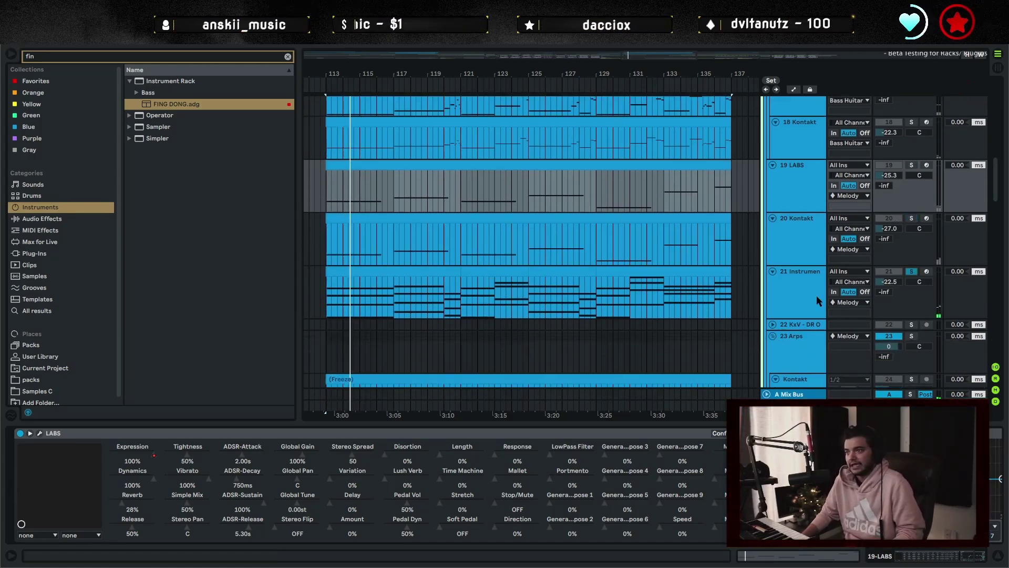
Solo the third Kontakt chain inside the 21 Instrument Rack and play it from 113.1.1.
{"action": "left_click", "coordinate": [589, 297]}
{"action": "left_click", "coordinate": [326, 305]}
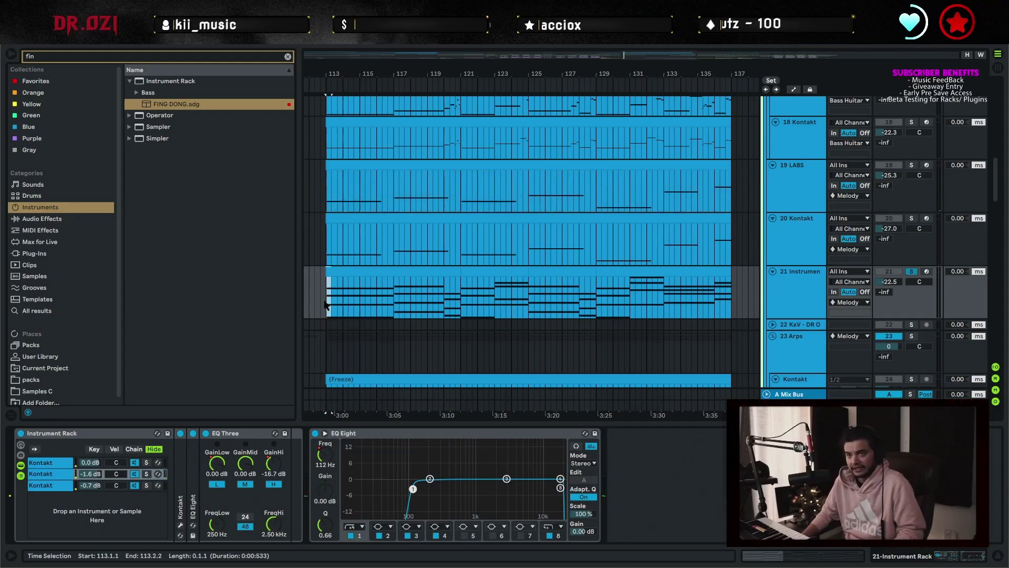
{"action": "left_click", "coordinate": [129, 484]}
{"action": "key", "text": "space"}
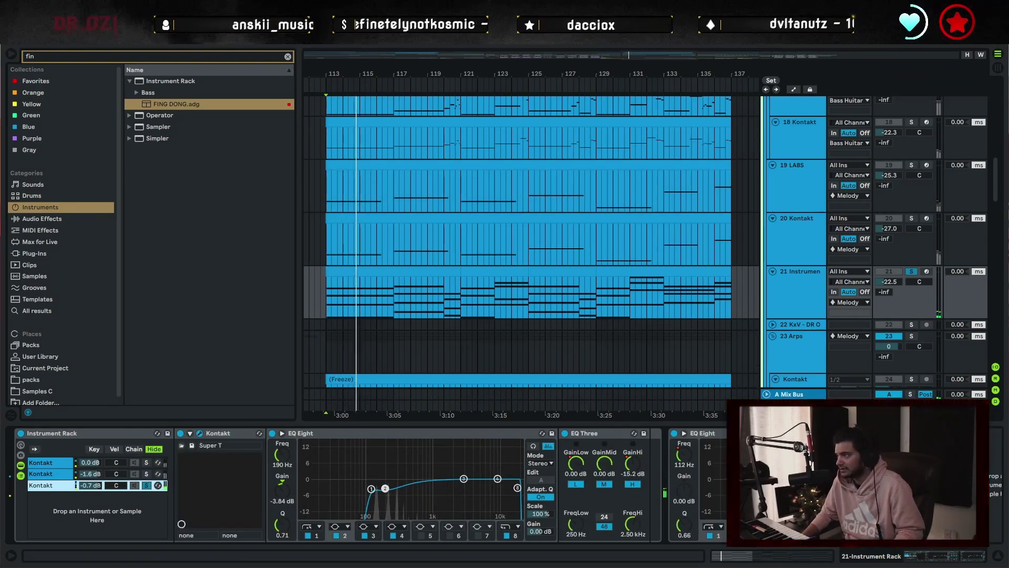
View the third chain's Kontakt instrument in the 21 Instrument Rack, then solo the second chain and view its Arkhis instrument.
{"action": "left_click_drag", "start_coordinate": [1008, 79], "coordinate": [315, 59]}
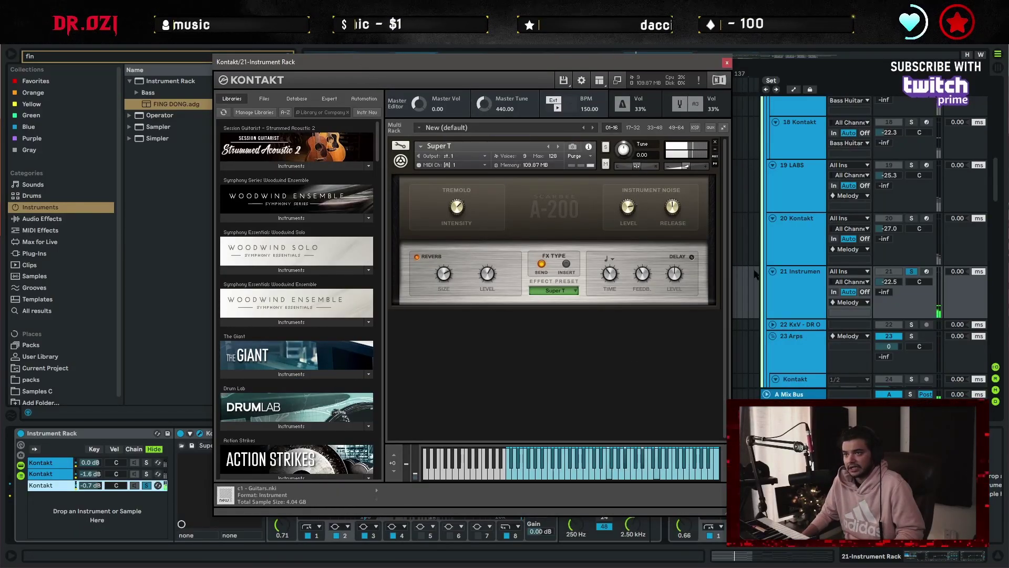
{"action": "left_click", "coordinate": [726, 63]}
{"action": "left_click", "coordinate": [494, 272]}
{"action": "double_click", "coordinate": [420, 272]}
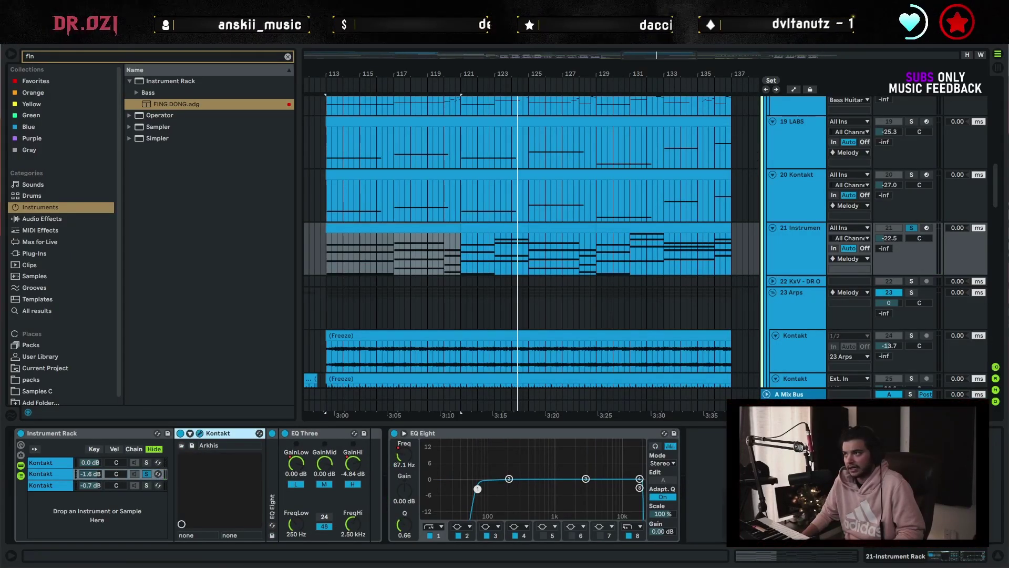
{"action": "left_click_drag", "start_coordinate": [1008, 108], "coordinate": [820, 86]}
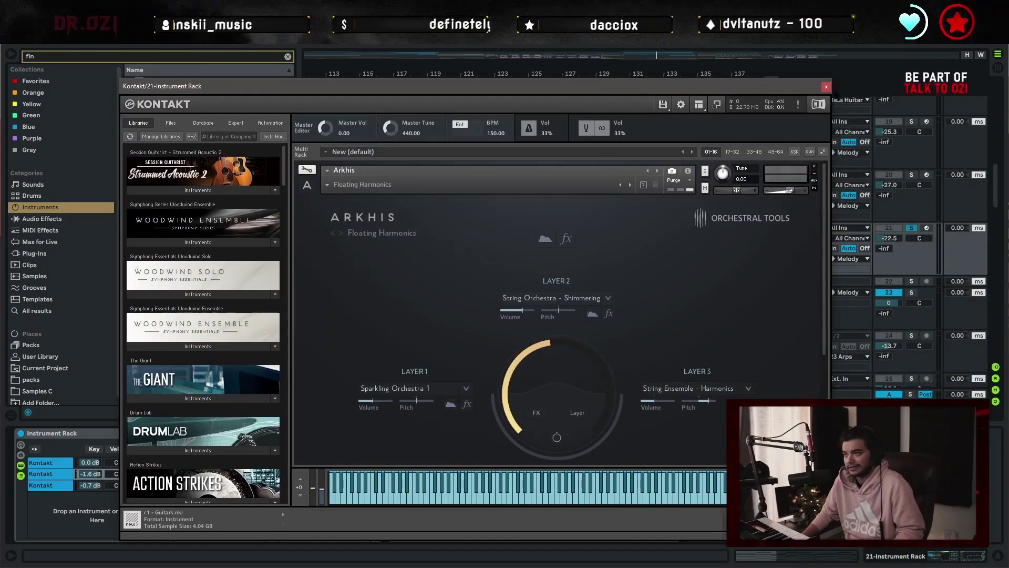
{"action": "left_click", "coordinate": [826, 87]}
Select the String Ensemble chain, take it out of solo and play the rack's three Kontakt chains together from 113.1.1.
{"action": "left_click", "coordinate": [56, 465]}
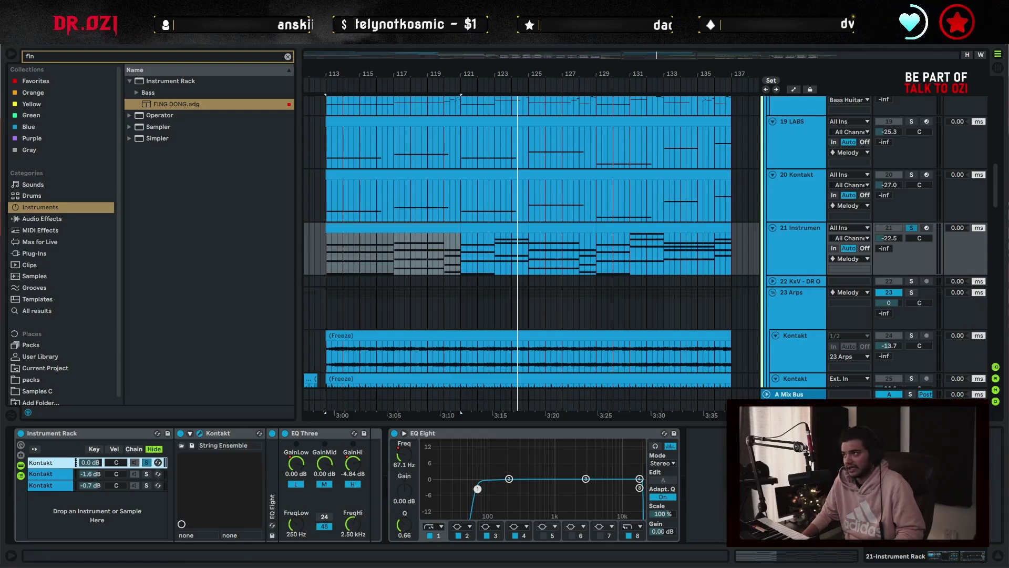
{"action": "key", "text": "ctrl+alt+p"}
{"action": "left_click", "coordinate": [767, 100]}
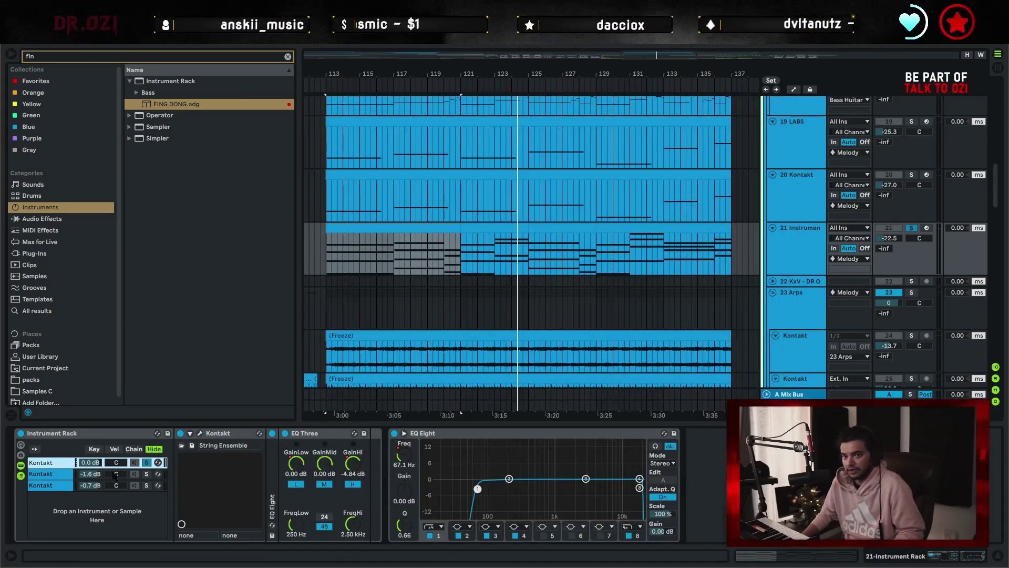
{"action": "left_click", "coordinate": [146, 463]}
{"action": "key", "text": "space"}
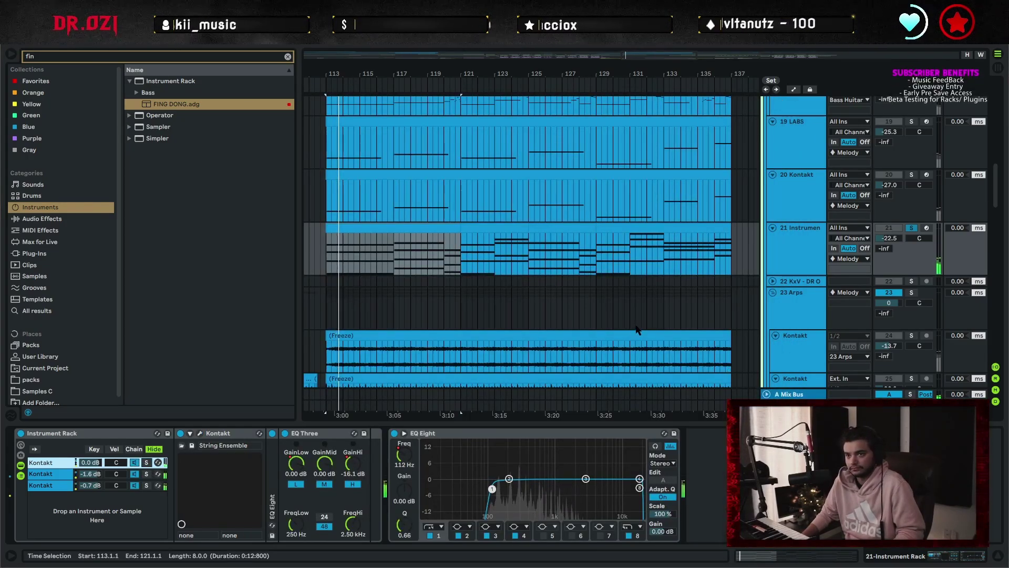
Inspect the chord notes in the 21 Instrument Rack track's clip, then return to the rack's devices and its EQ Three.
{"action": "double_click", "coordinate": [478, 255]}
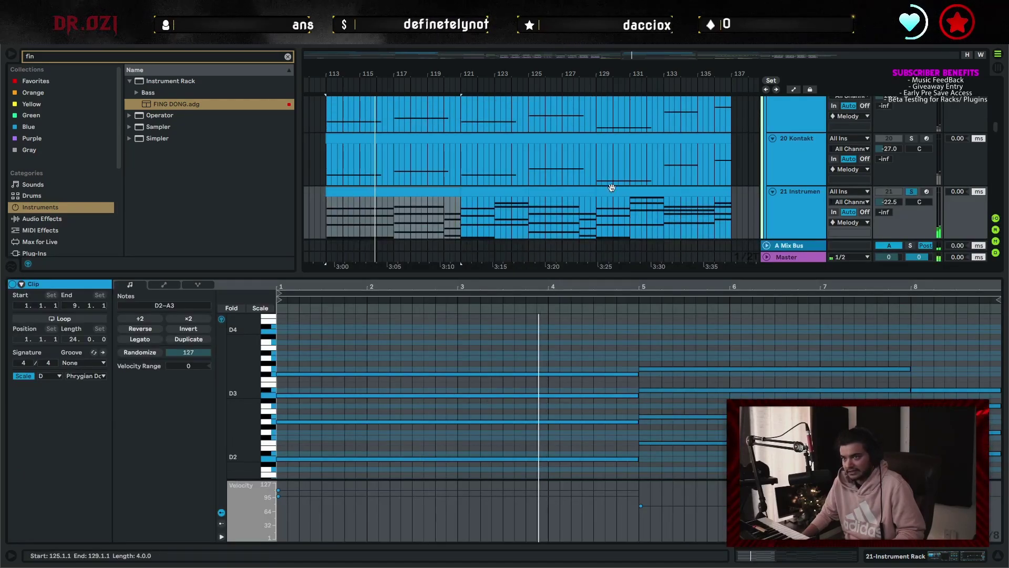
{"action": "double_click", "coordinate": [800, 216]}
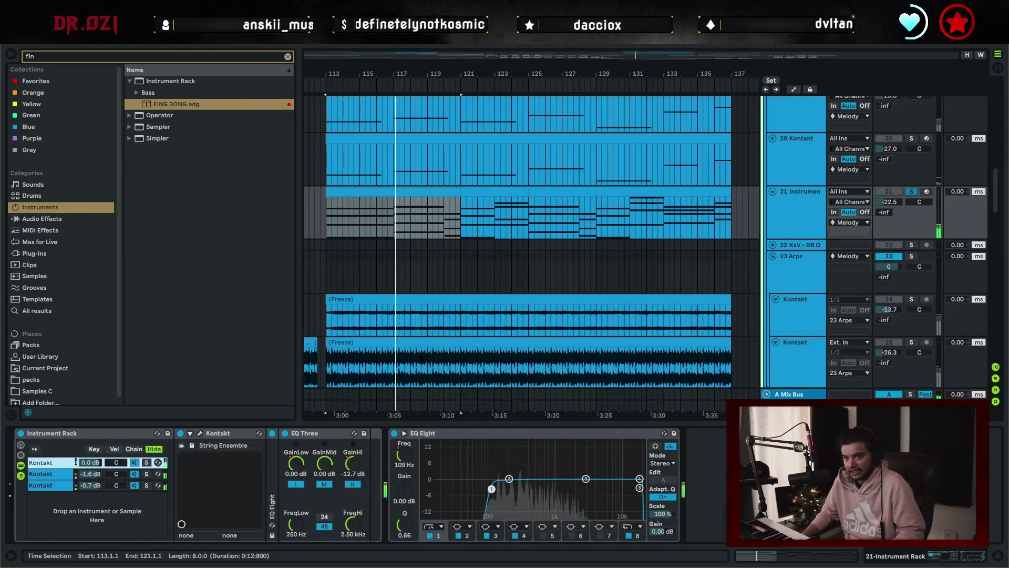
{"action": "left_click", "coordinate": [327, 433]}
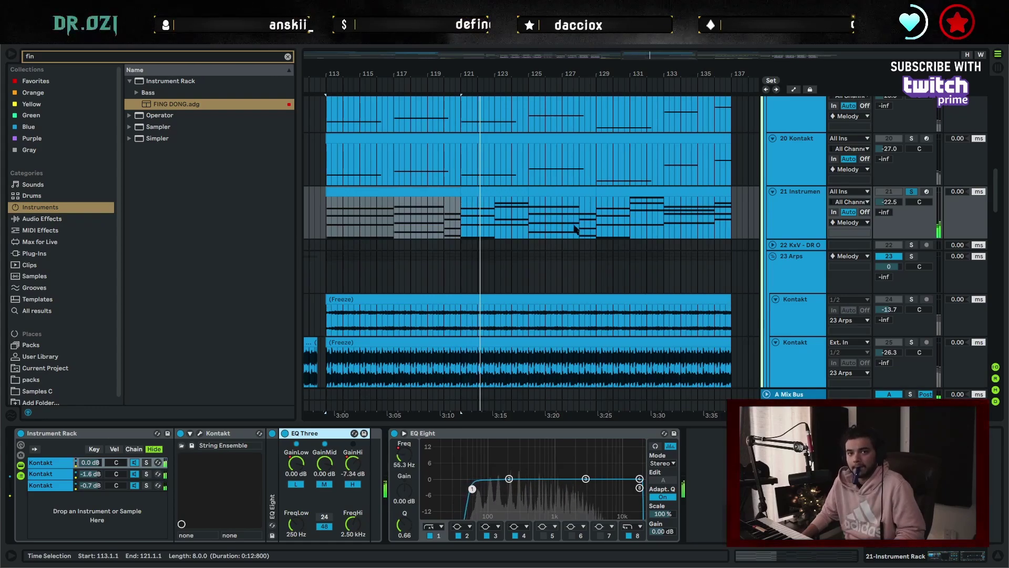
Play the full arrangement without solo from 112.2.2 and unfold the 27 Kontakt track.
{"action": "scroll", "coordinate": [634, 264], "scroll_direction": "up", "scroll_amount": 1}
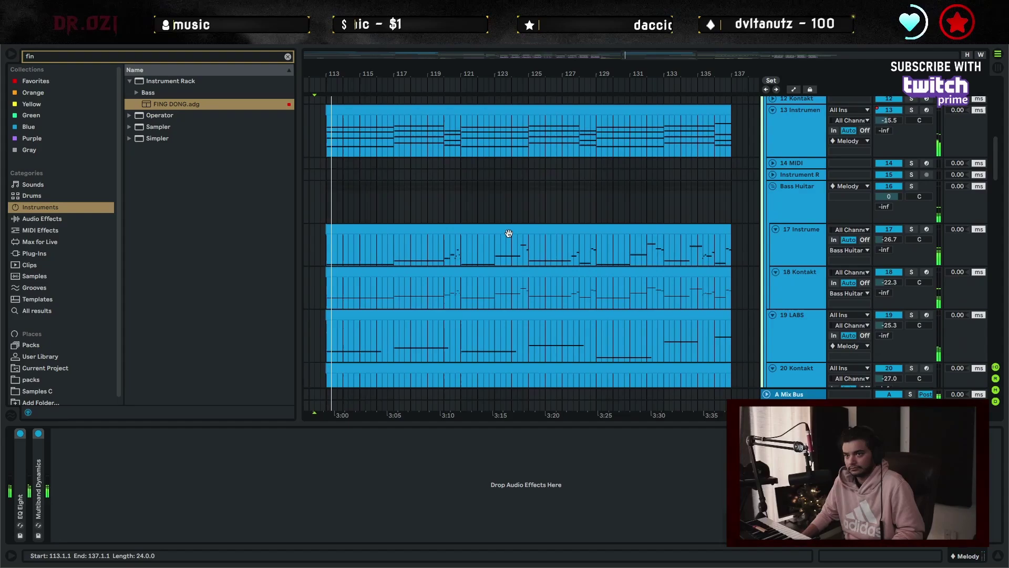
{"action": "scroll", "coordinate": [509, 233], "scroll_direction": "down", "scroll_amount": 8}
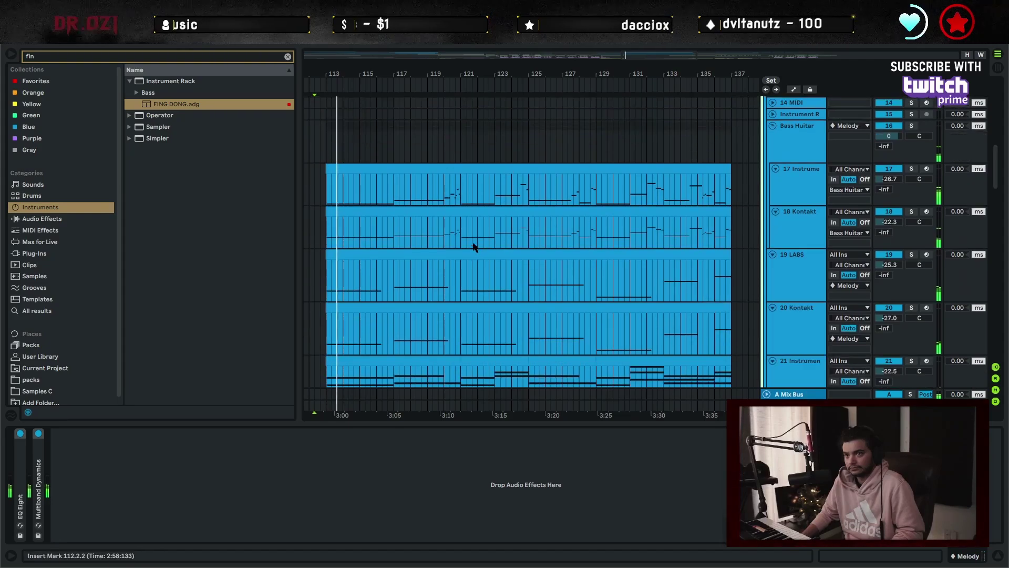
{"action": "scroll", "coordinate": [503, 255], "scroll_direction": "down", "scroll_amount": 5}
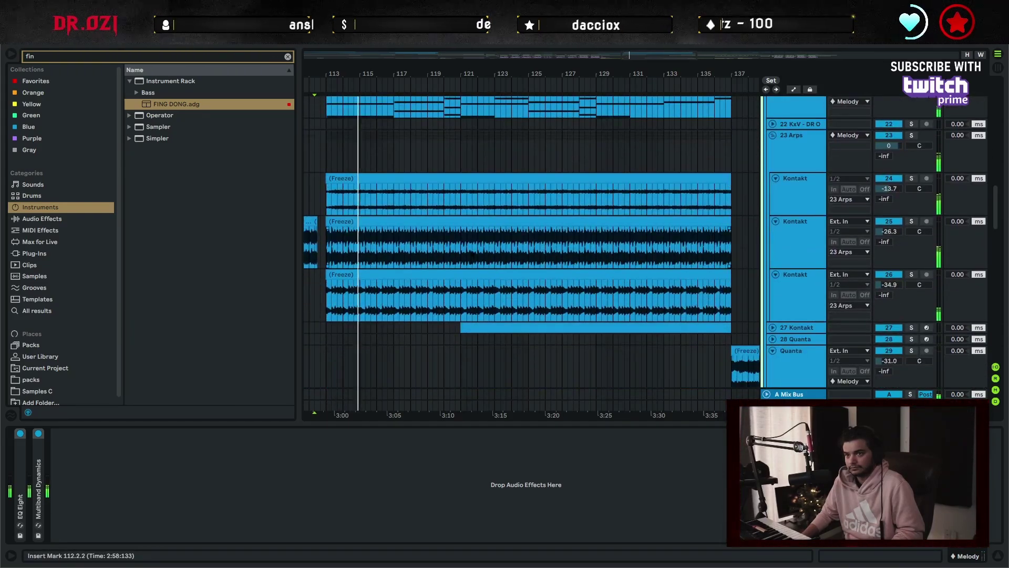
{"action": "left_click", "coordinate": [771, 324]}
{"action": "scroll", "coordinate": [768, 315], "scroll_direction": "down", "scroll_amount": 3}
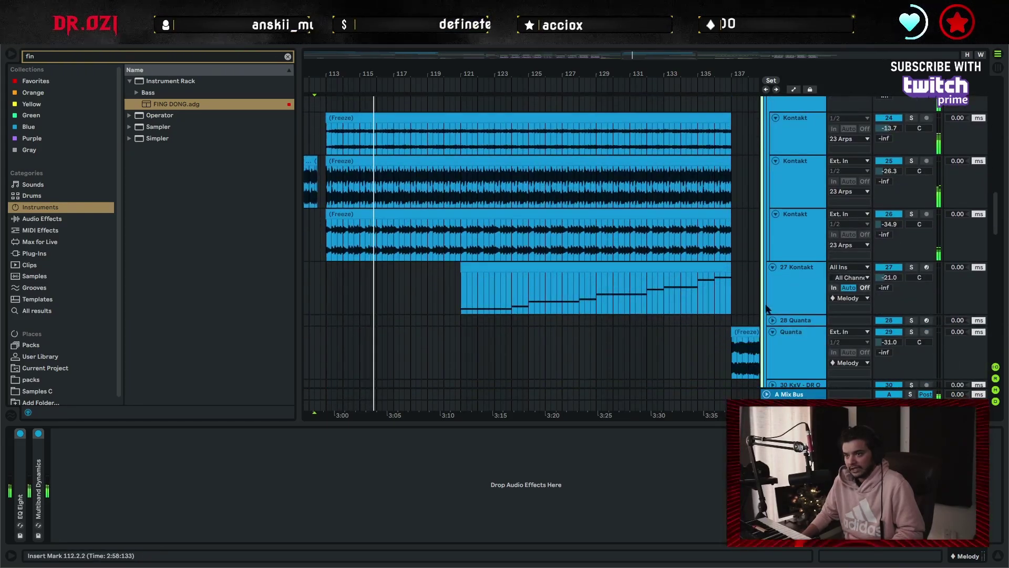
Place the insert mark at 121.1.1 on the 27 Kontakt track and view its Shreddage 3 Hydra Lite instrument.
{"action": "left_click", "coordinate": [472, 290]}
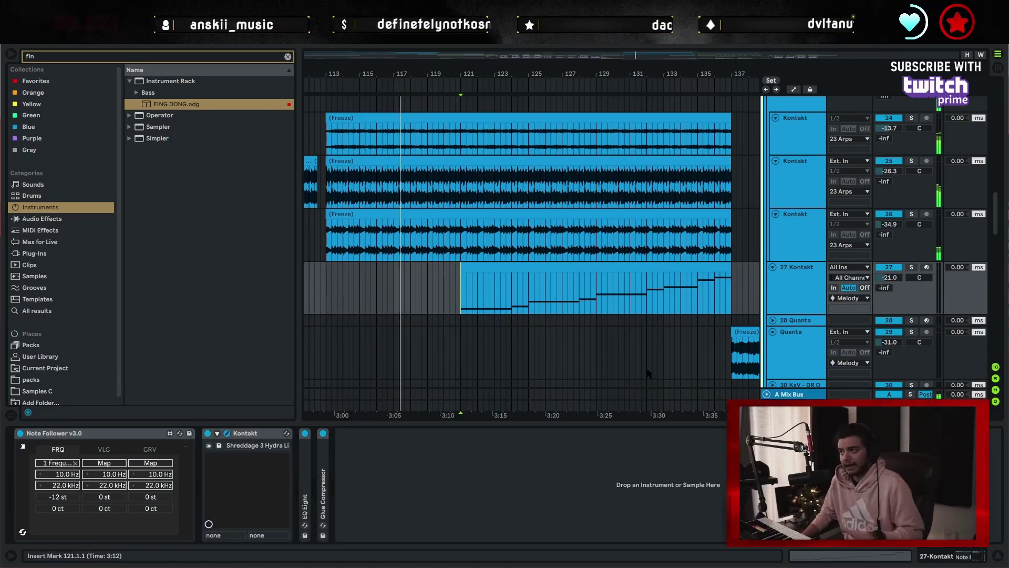
{"action": "left_click", "coordinate": [227, 433]}
{"action": "left_click_drag", "start_coordinate": [240, 29], "coordinate": [240, 66]}
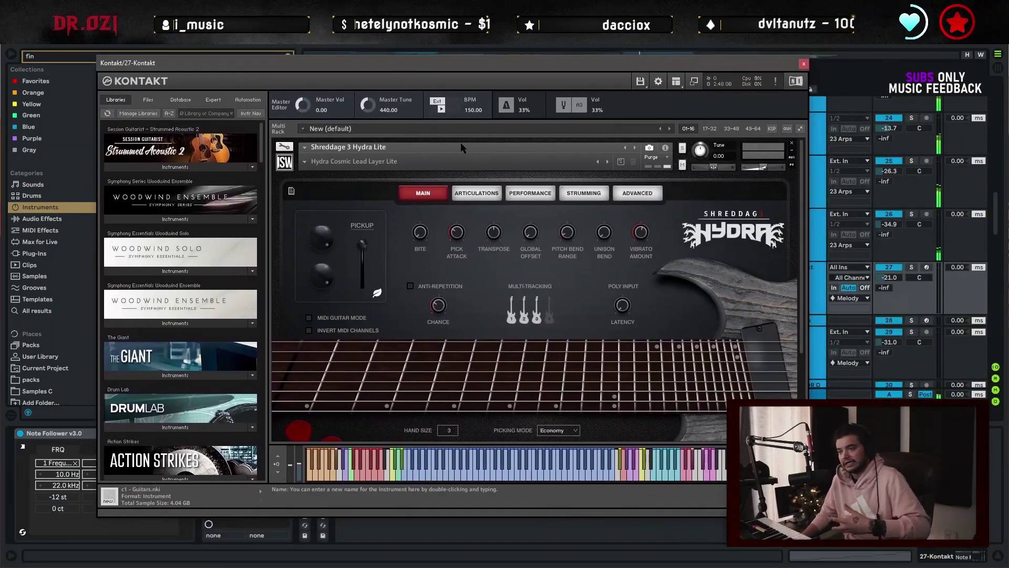
{"action": "left_click", "coordinate": [804, 65]}
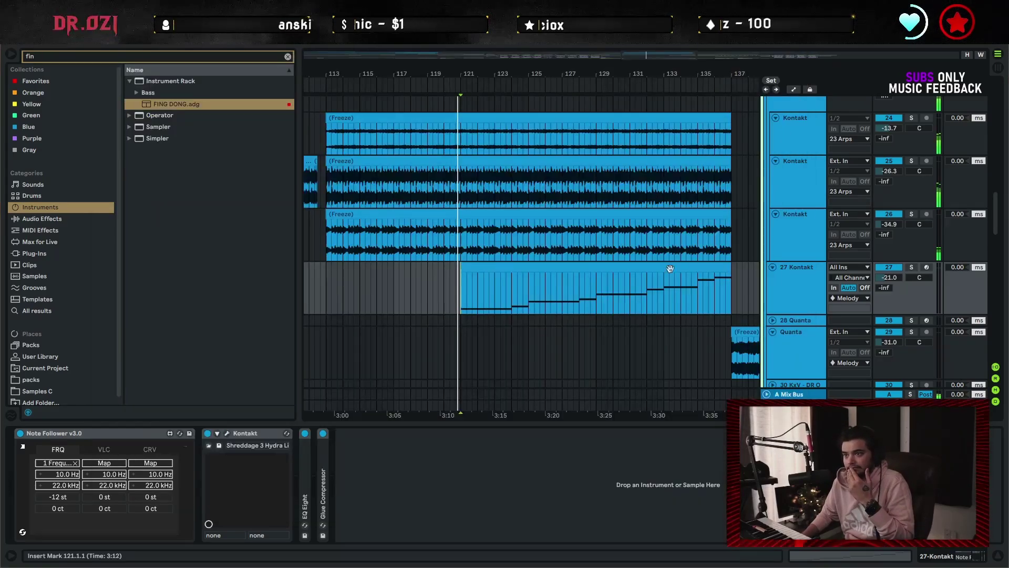
Display the Pitch Bend envelope of the 27 Kontakt clip and solo the track.
{"action": "double_click", "coordinate": [589, 284]}
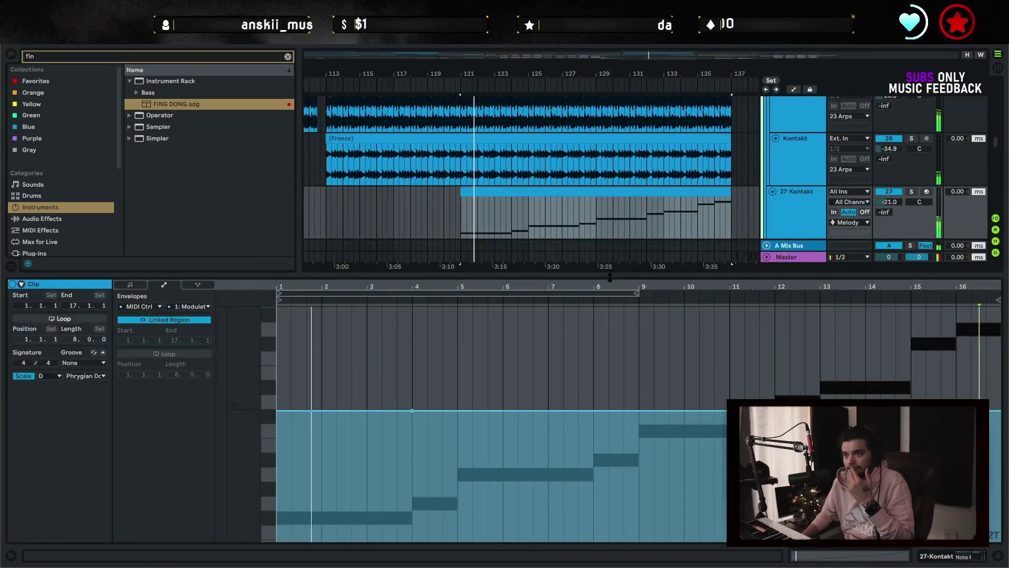
{"action": "left_click", "coordinate": [130, 285]}
{"action": "left_click", "coordinate": [164, 284]}
{"action": "left_click", "coordinate": [189, 306]}
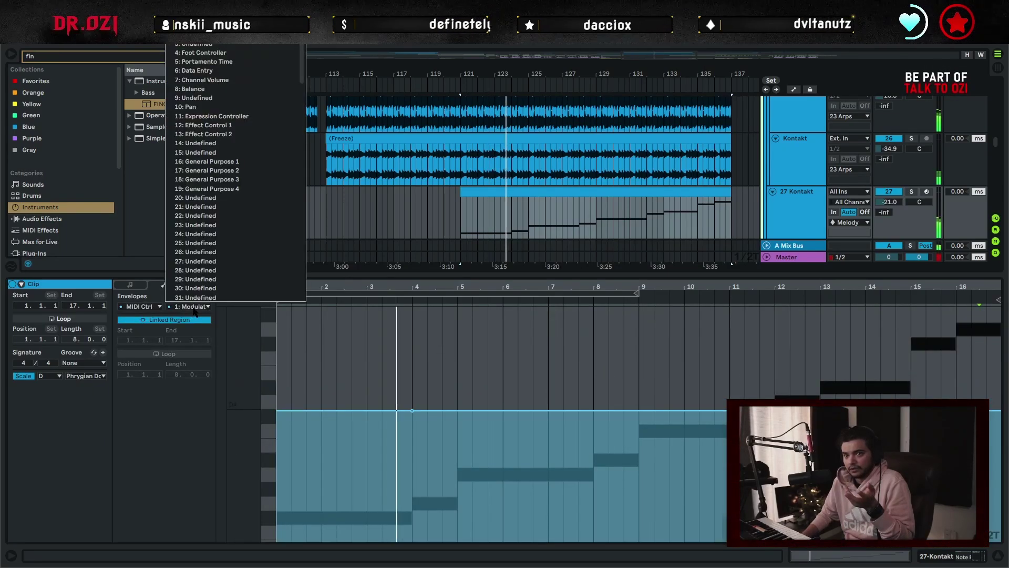
{"action": "left_click", "coordinate": [184, 16]}
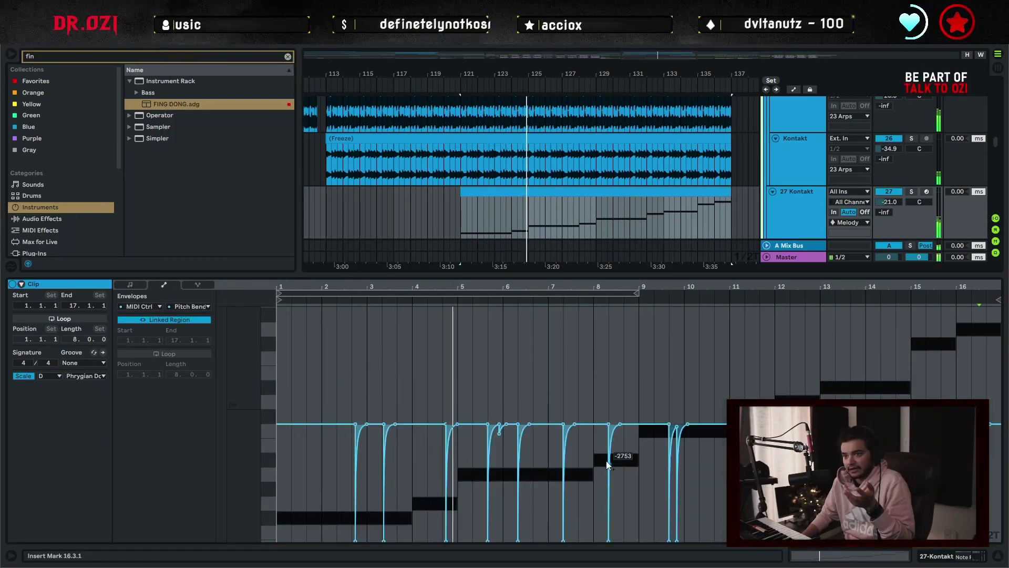
{"action": "left_click", "coordinate": [911, 191]}
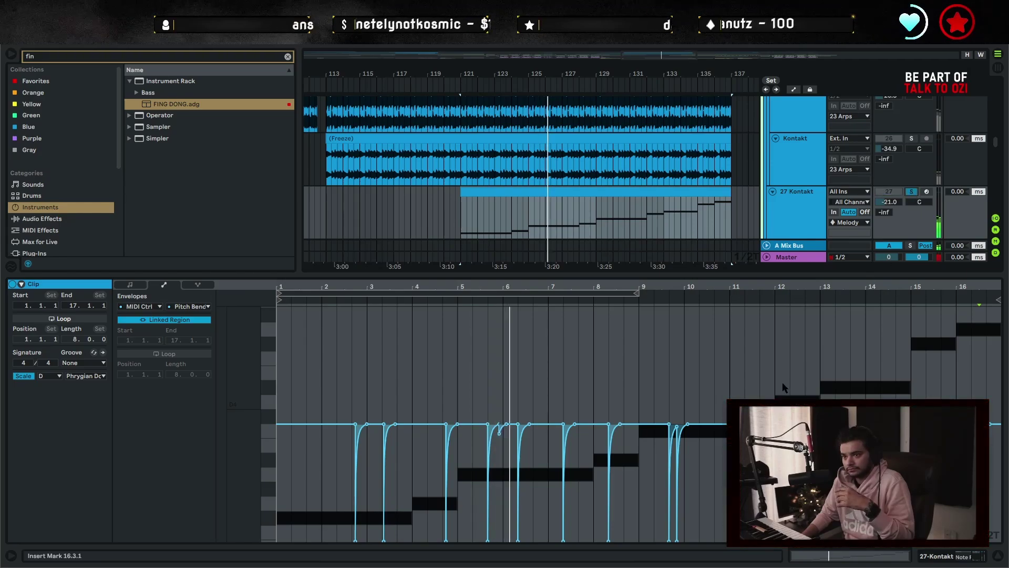
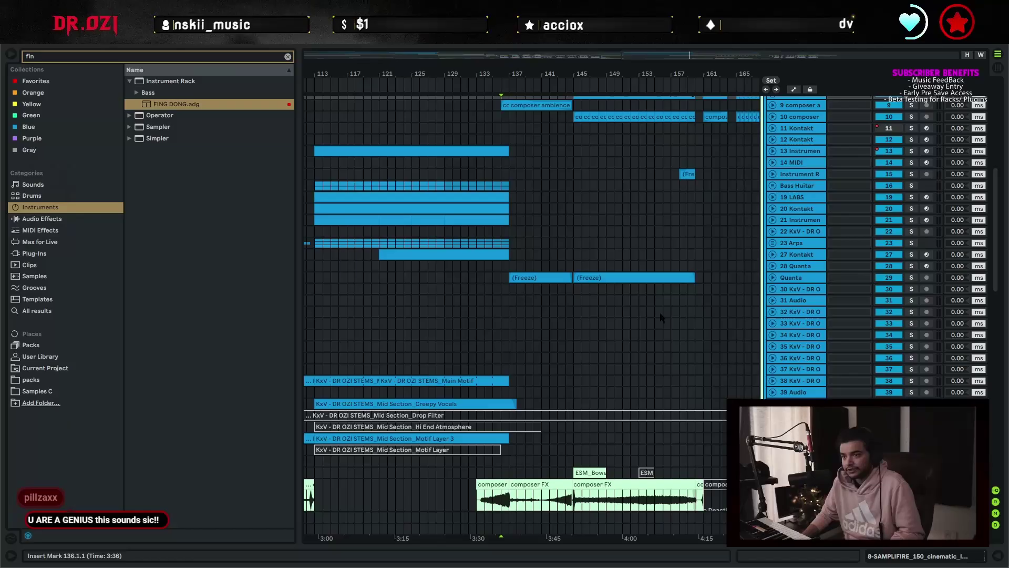
Unfold the 68 composer vox track and zoom in on its chopped clips with the insert mark at 145.1.1.
{"action": "scroll", "coordinate": [641, 353], "scroll_direction": "down", "scroll_amount": 10}
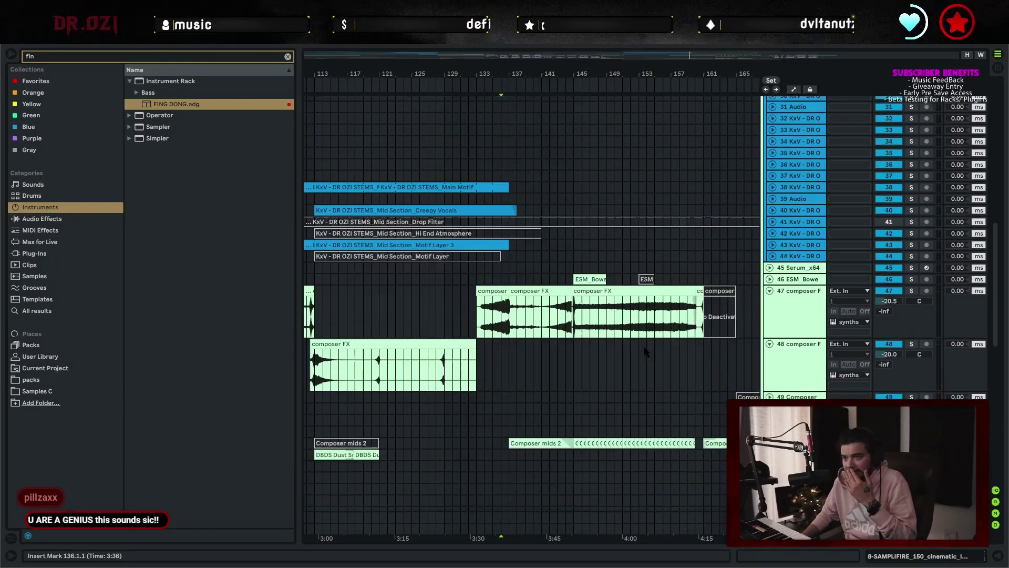
{"action": "scroll", "coordinate": [641, 354], "scroll_direction": "down", "scroll_amount": 5}
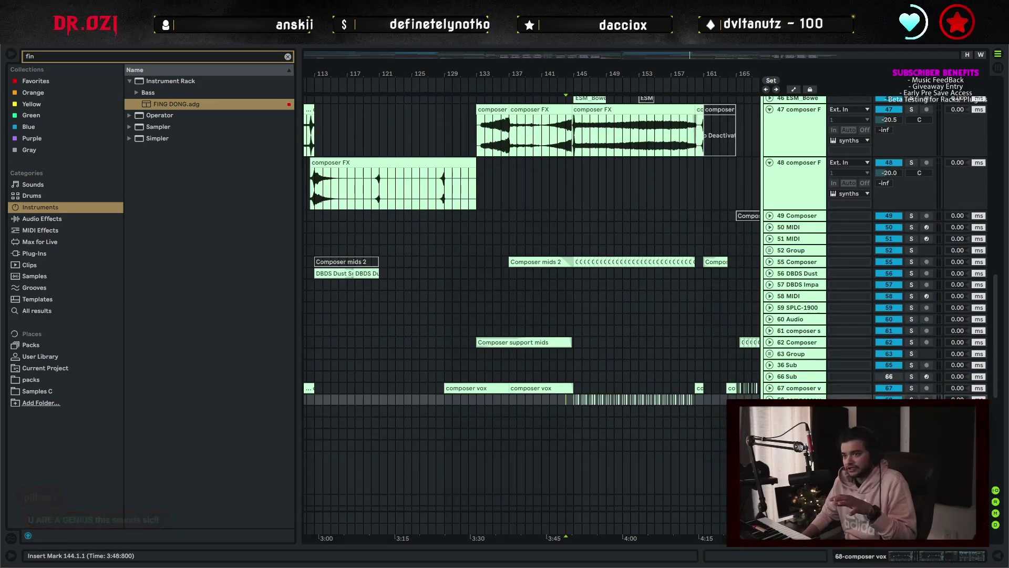
{"action": "key", "text": "u"}
{"action": "scroll", "coordinate": [633, 408], "scroll_direction": "down", "scroll_amount": 3}
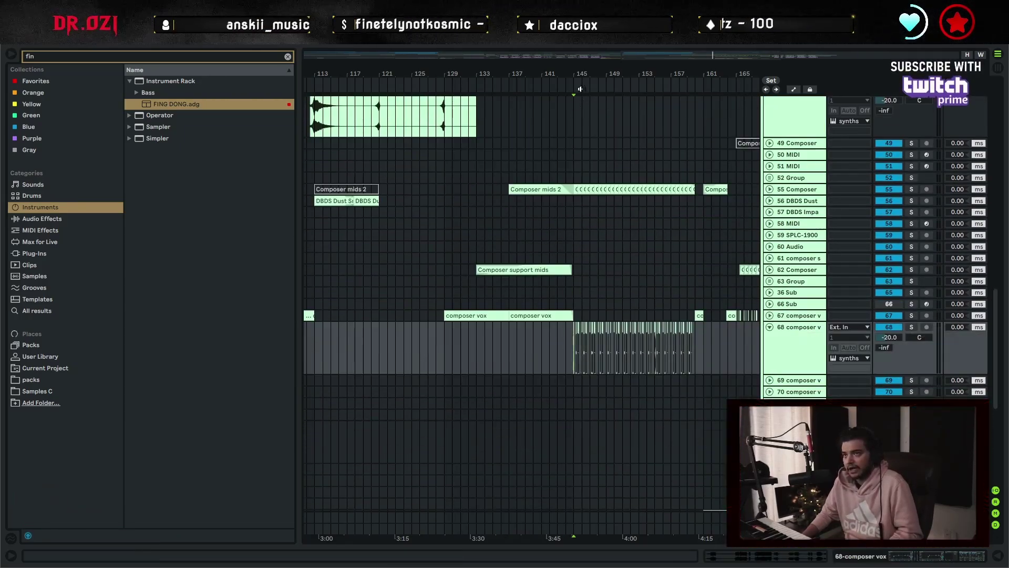
{"action": "left_click_drag", "start_coordinate": [580, 74], "coordinate": [580, 158]}
{"action": "left_click_drag", "start_coordinate": [622, 297], "coordinate": [573, 266]}
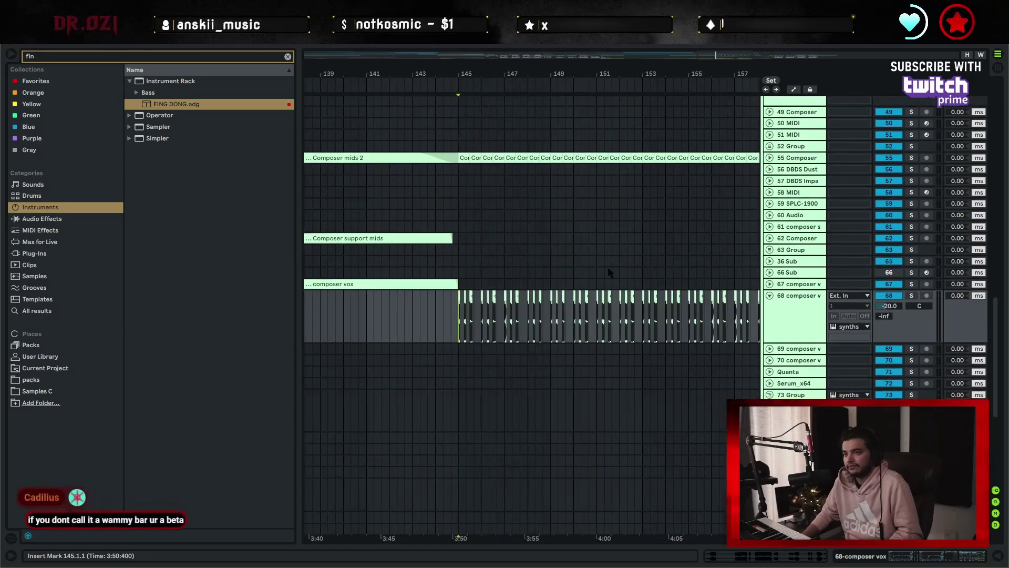
Solo the 68 composer vox track, collapse its second EQ Eight, play from 145.1.1 and inspect the FractureXT device.
{"action": "scroll", "coordinate": [610, 272], "scroll_direction": "down", "scroll_amount": 2}
{"action": "scroll", "coordinate": [611, 272], "scroll_direction": "right", "scroll_amount": 2}
{"action": "double_click", "coordinate": [799, 286]}
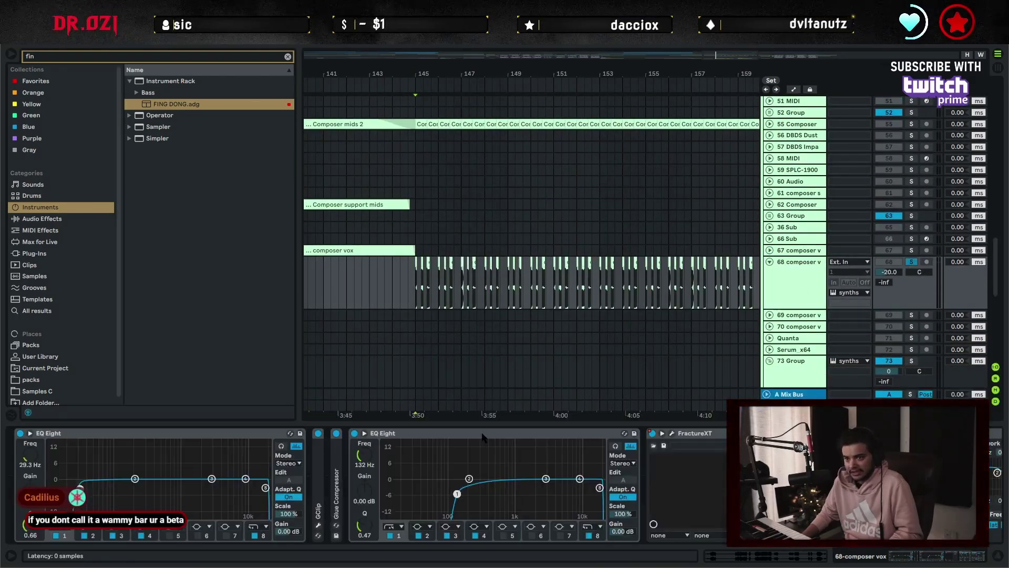
{"action": "double_click", "coordinate": [483, 436]}
{"action": "key", "text": "space"}
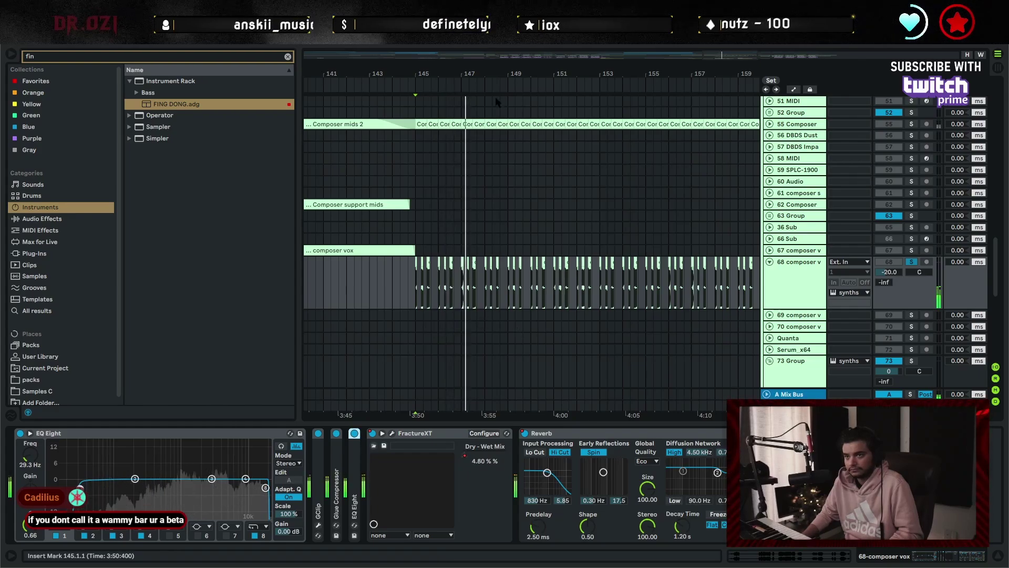
{"action": "left_click_drag", "start_coordinate": [495, 74], "coordinate": [466, 54]}
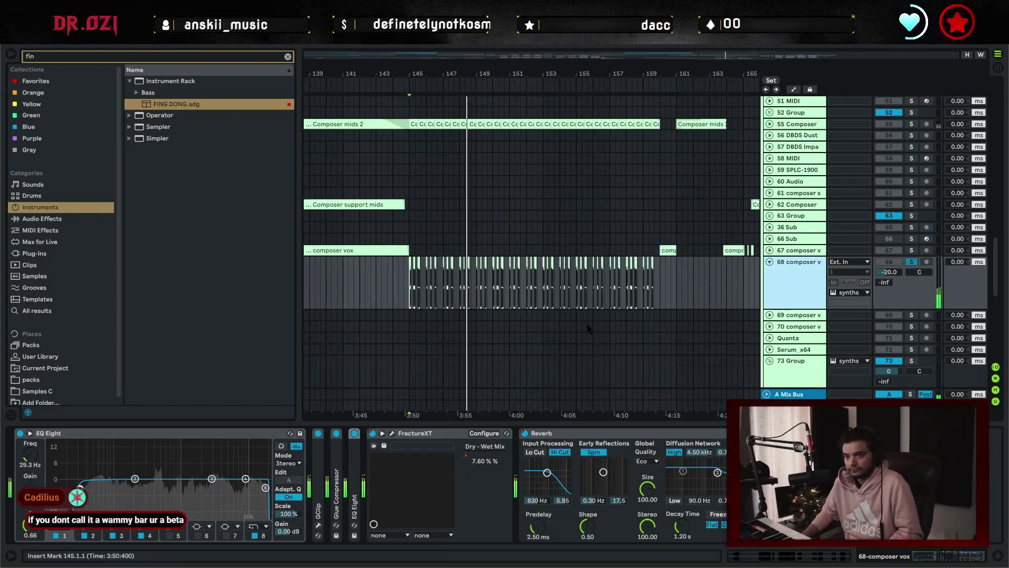
{"action": "left_click", "coordinate": [391, 433]}
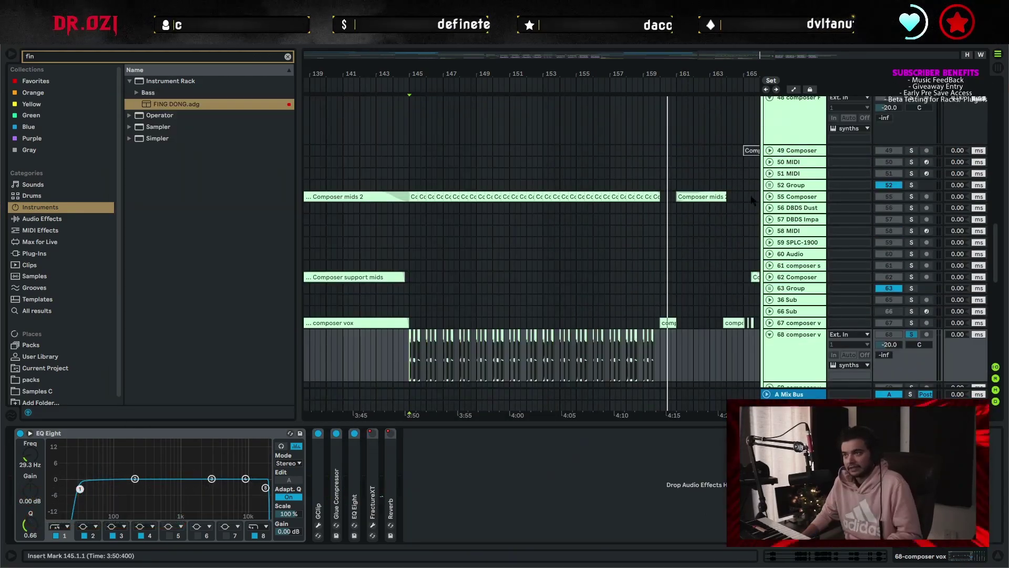
Unfold the 55 Composer mids 2 track, switch the solo to it and play its clips from 145.1.1.
{"action": "left_click", "coordinate": [771, 196]}
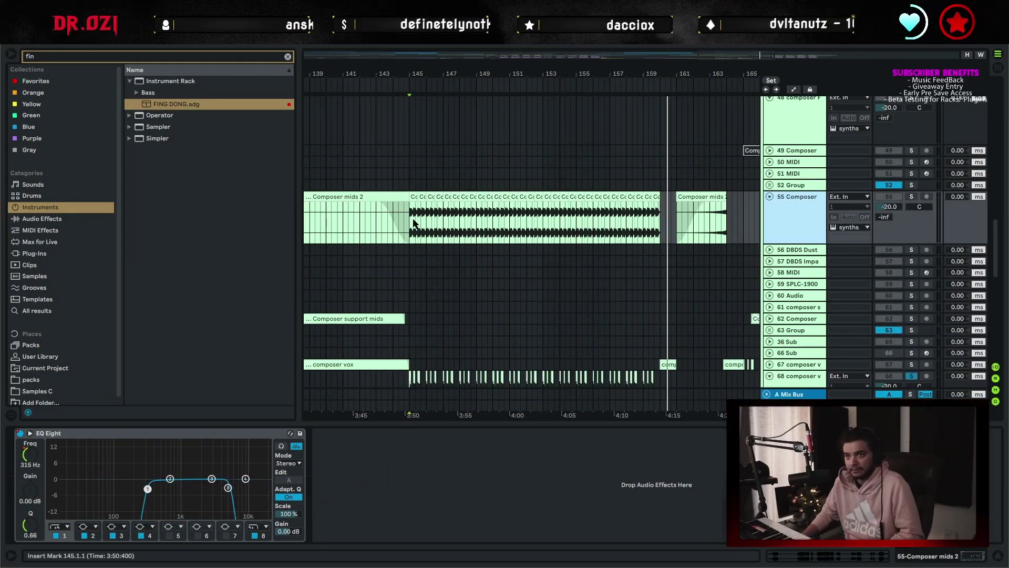
{"action": "left_click", "coordinate": [414, 223]}
{"action": "key", "text": "space"}
{"action": "scroll", "coordinate": [592, 312], "scroll_direction": "up", "scroll_amount": 5}
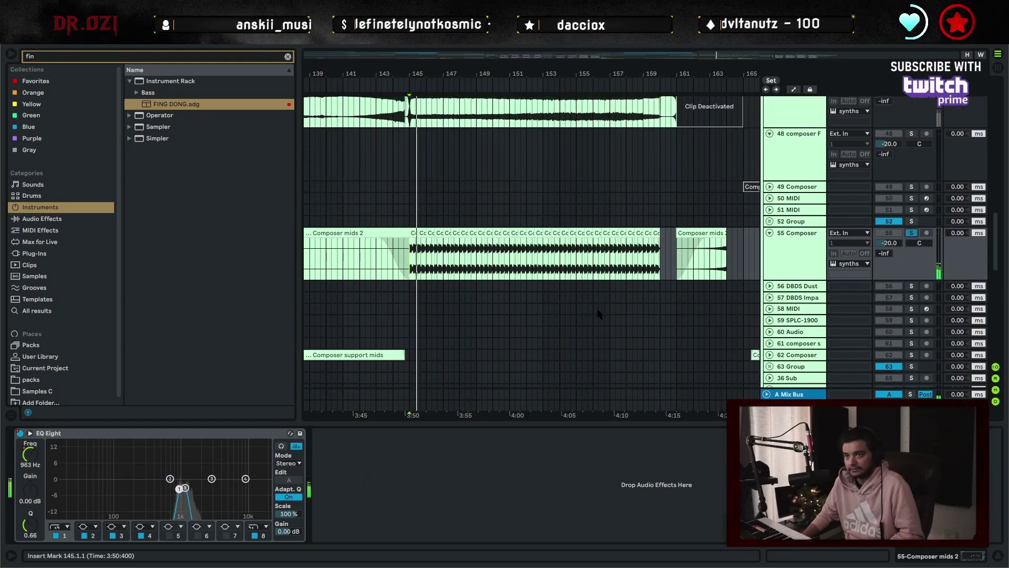
Unfold the Quanta track in the Melody group, switch the solo to it and place the insert mark at 142.3.3.
{"action": "scroll", "coordinate": [636, 321], "scroll_direction": "up", "scroll_amount": 15}
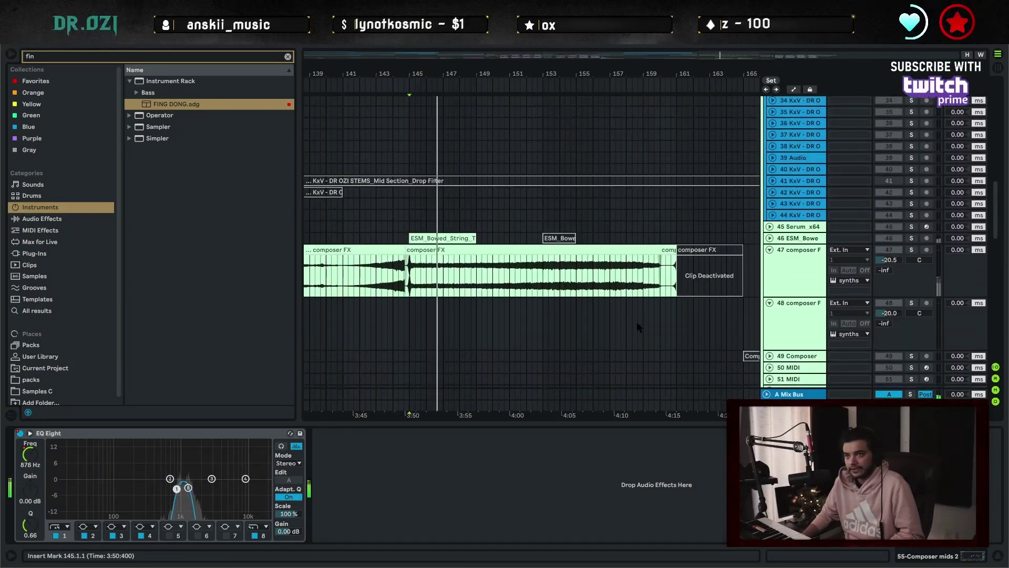
{"action": "left_click", "coordinate": [765, 284]}
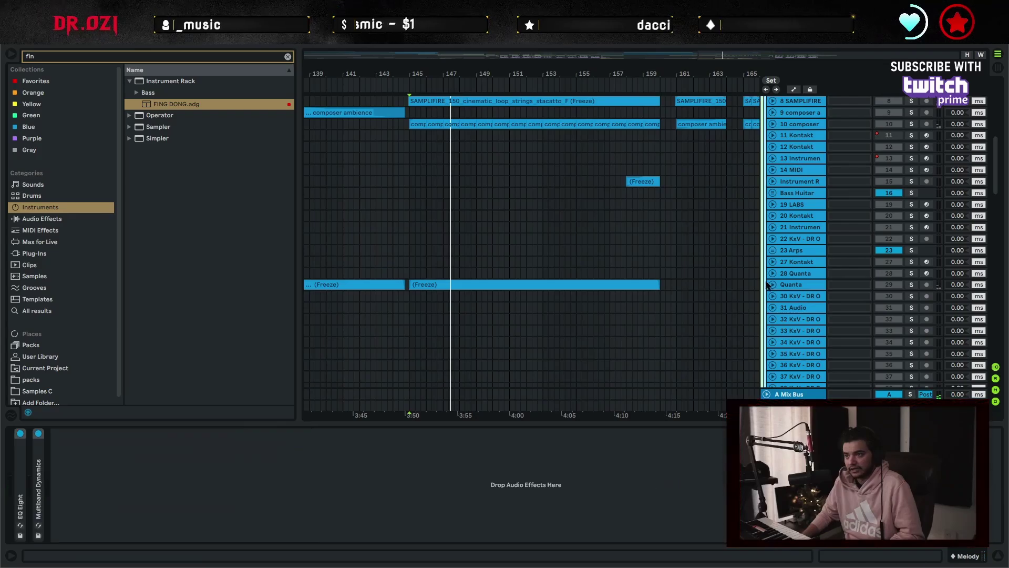
{"action": "left_click", "coordinate": [772, 285]}
{"action": "left_click", "coordinate": [372, 321]}
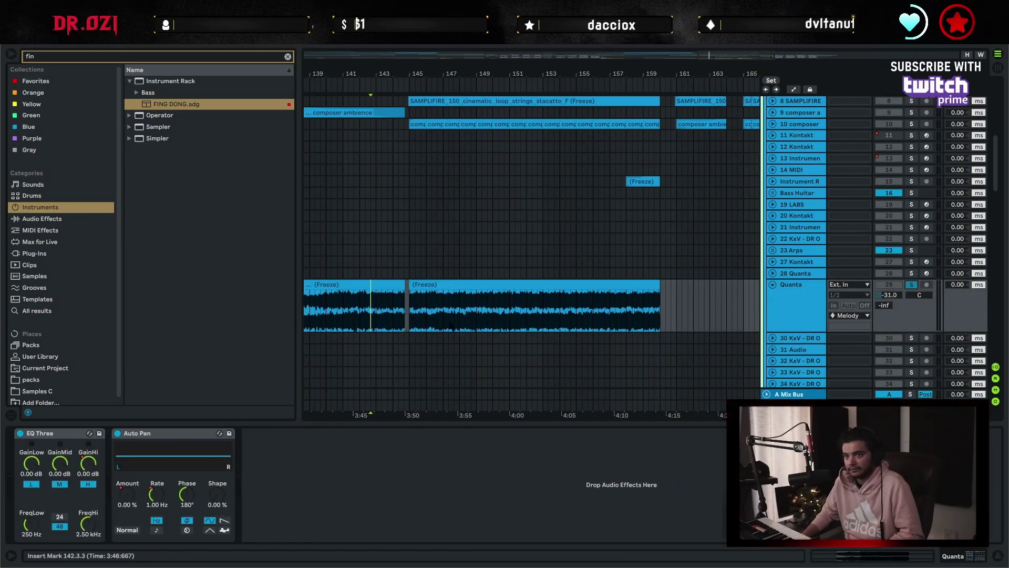
{"action": "scroll", "coordinate": [520, 261], "scroll_direction": "up", "scroll_amount": 3}
{"action": "scroll", "coordinate": [525, 254], "scroll_direction": "down", "scroll_amount": 4}
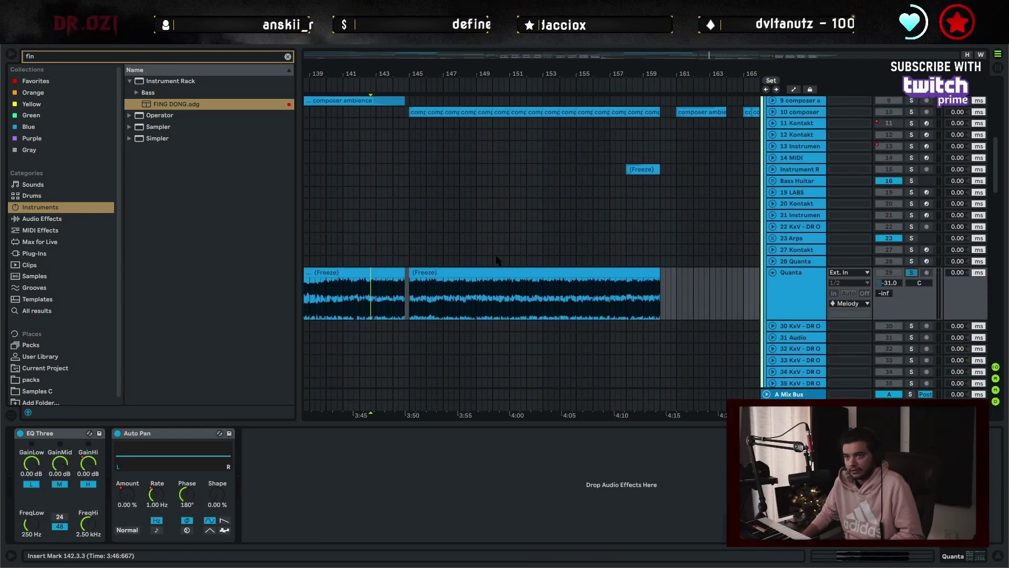
Unfold the 8 SAMPLIFIRE track in the Melody group and open its cinematic strings staccato clip from bar 145 in detail.
{"action": "scroll", "coordinate": [526, 221], "scroll_direction": "up", "scroll_amount": 4}
{"action": "left_click", "coordinate": [507, 150]}
{"action": "left_click", "coordinate": [773, 149]}
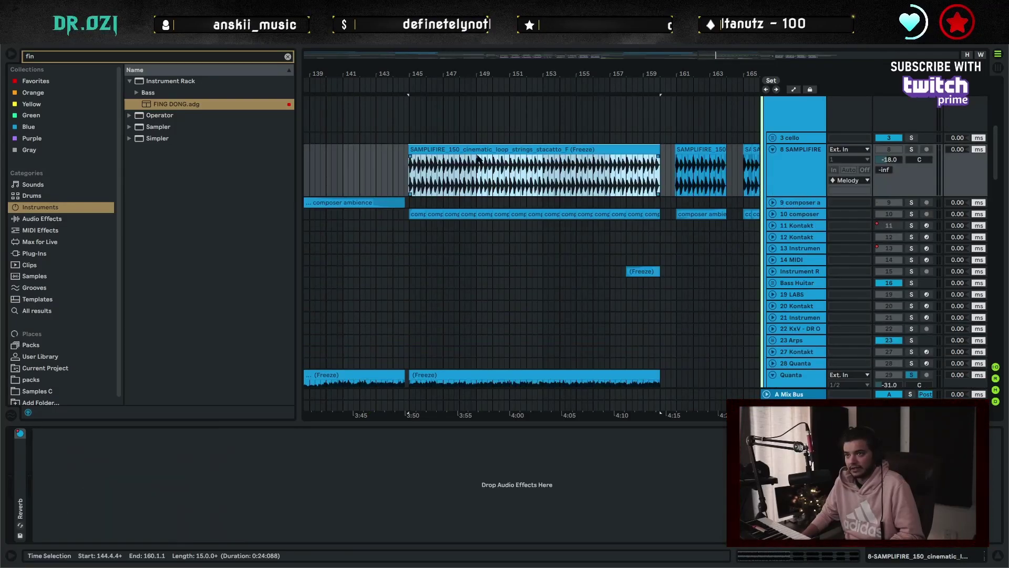
{"action": "left_click", "coordinate": [487, 159]}
{"action": "double_click", "coordinate": [484, 148]}
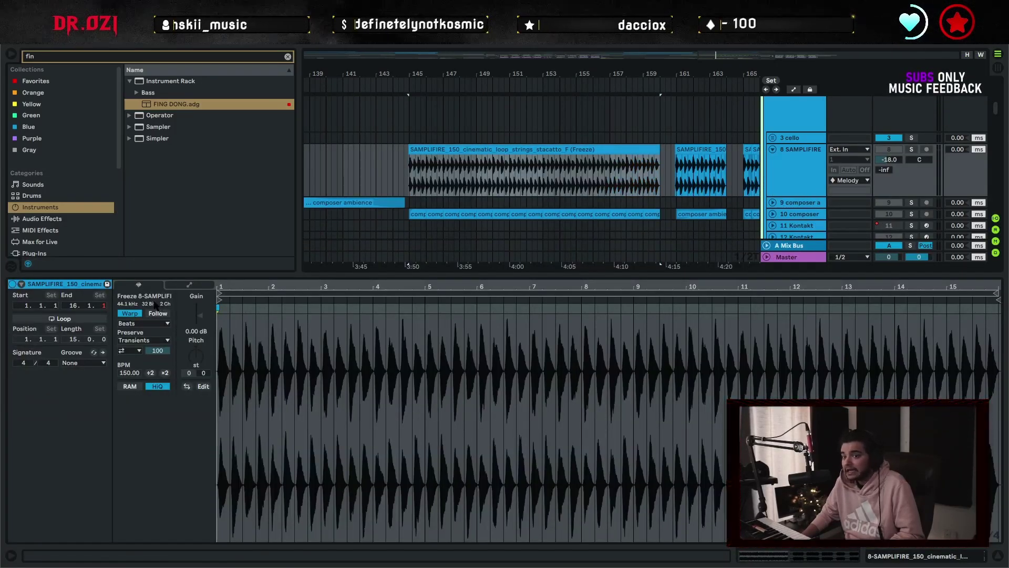
Locate the strings clip's source by searching the packs folder for "samplifire 150 cin" and selecting the staccato F loop.
{"action": "left_click", "coordinate": [155, 303]}
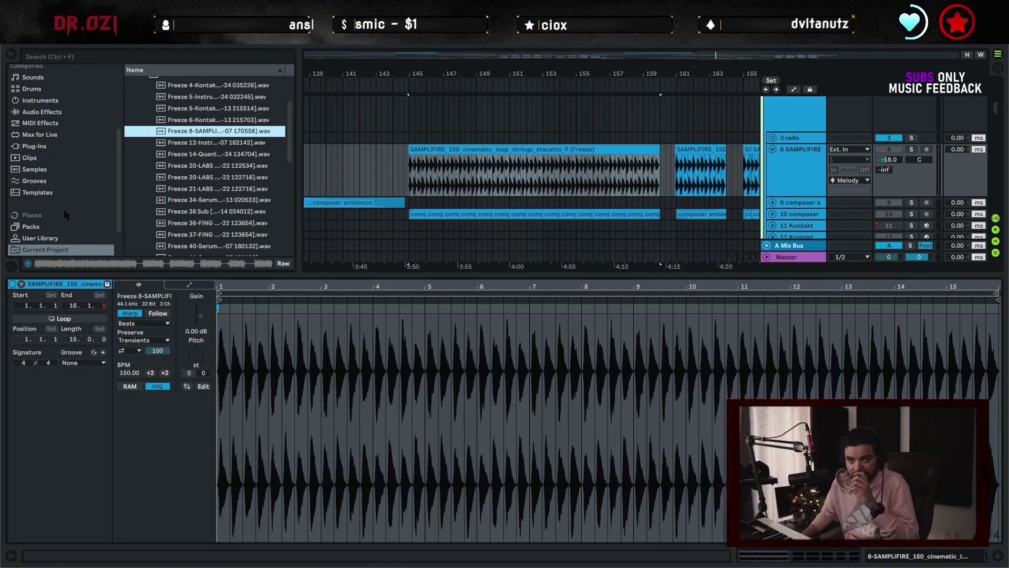
{"action": "scroll", "coordinate": [67, 222], "scroll_direction": "down", "scroll_amount": 2}
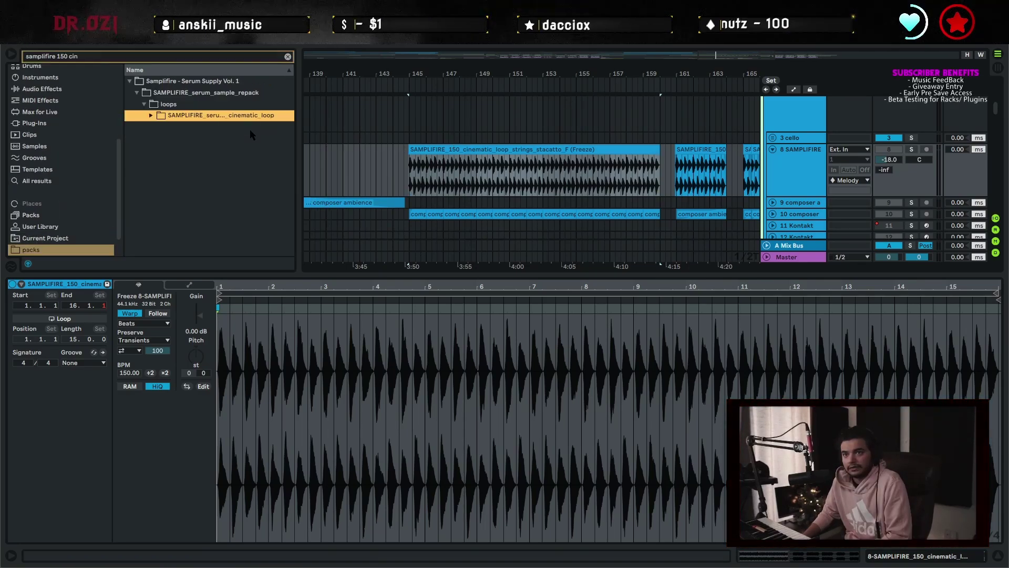
{"action": "key", "text": "Down"}
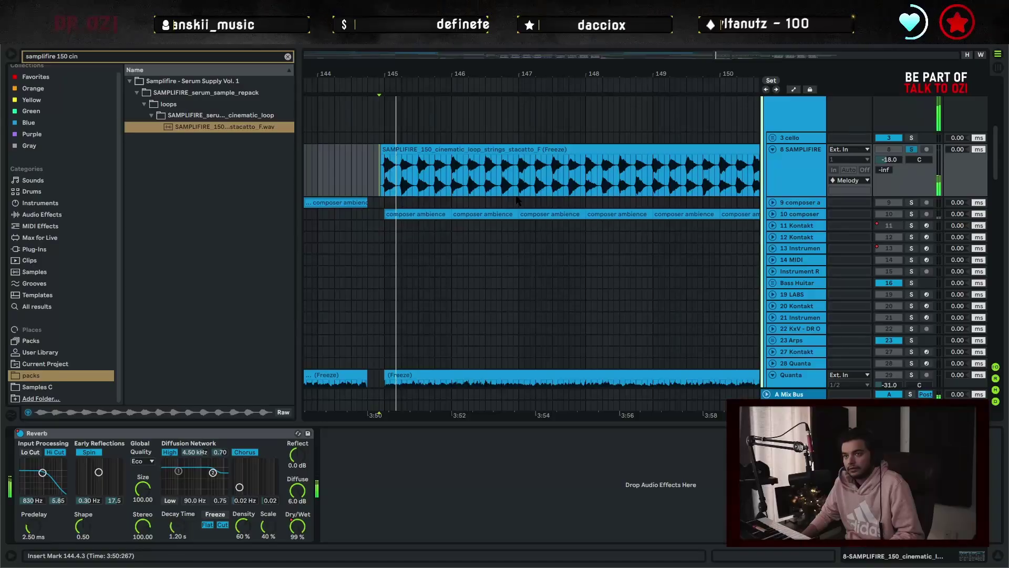
Unfold the drums group and its 108 Percs subgroup to show the percussion tracks around bars 145 to 160.
{"action": "left_click_drag", "start_coordinate": [536, 57], "coordinate": [389, 70]}
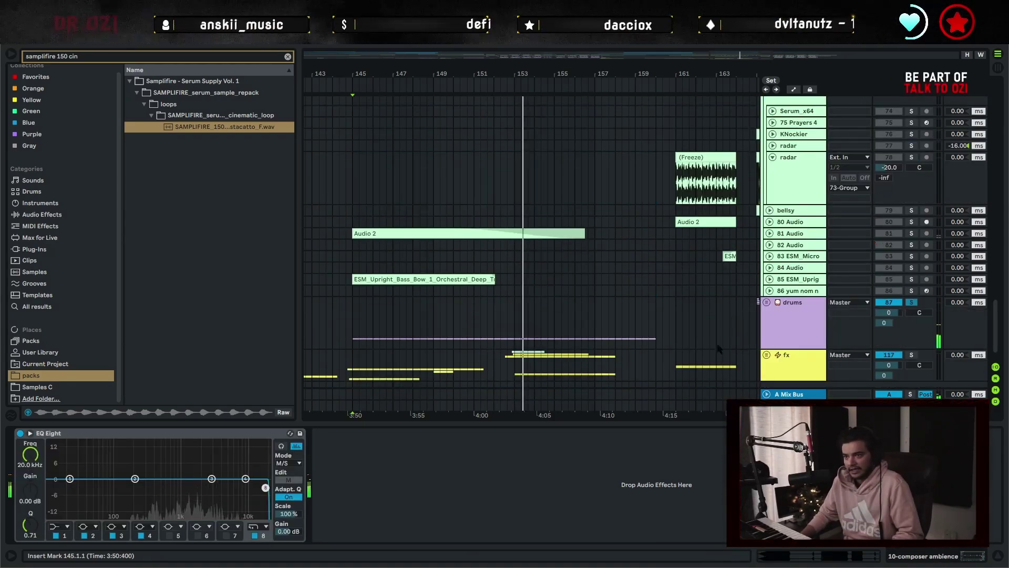
{"action": "left_click", "coordinate": [771, 304]}
{"action": "left_click", "coordinate": [766, 302]}
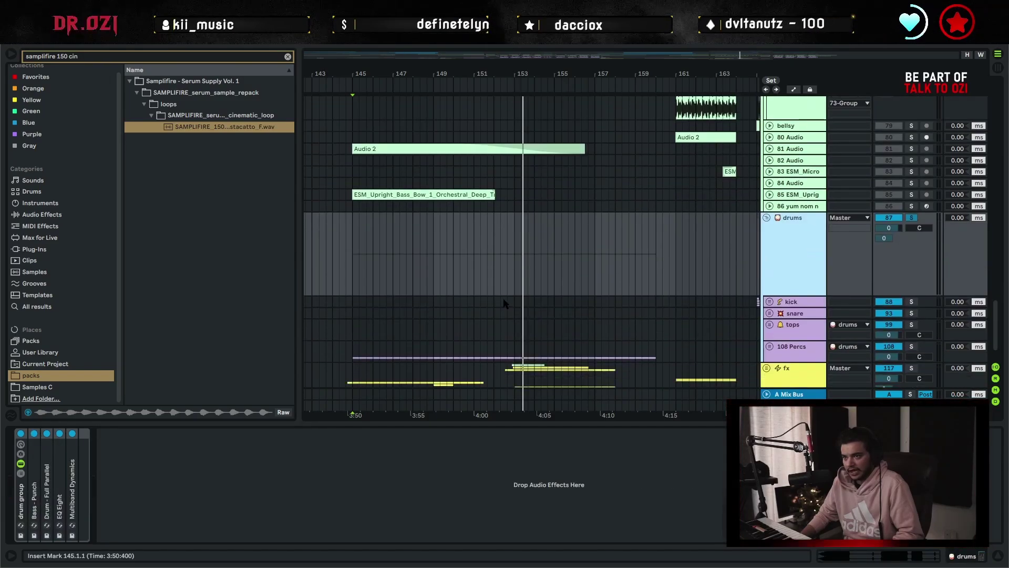
{"action": "left_click", "coordinate": [768, 313]}
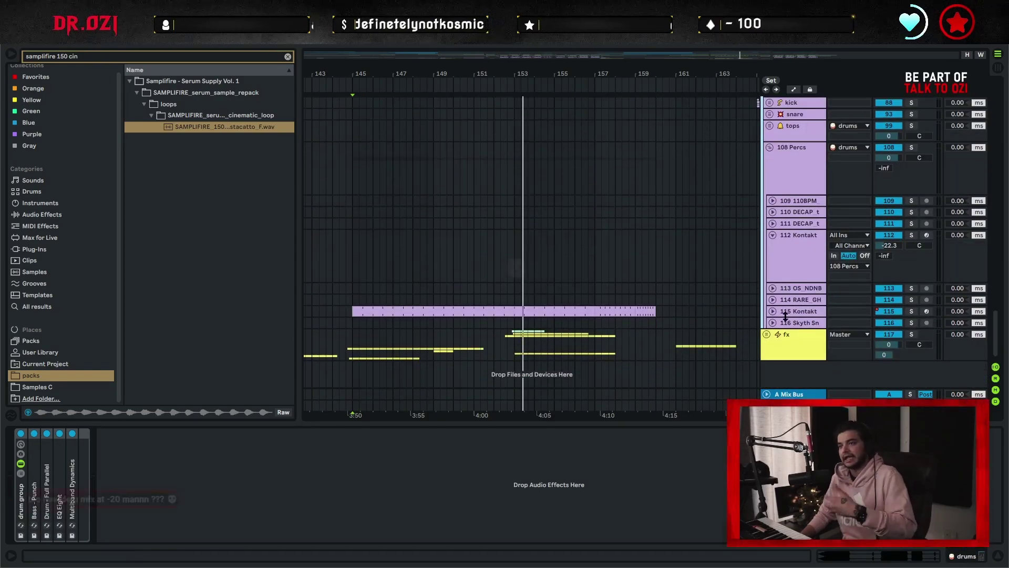
Unfold the 115 Kontakt percussion track, place the insert mark at 145.1.1, solo the track and play it.
{"action": "left_click", "coordinate": [772, 312]}
{"action": "left_click", "coordinate": [355, 325]}
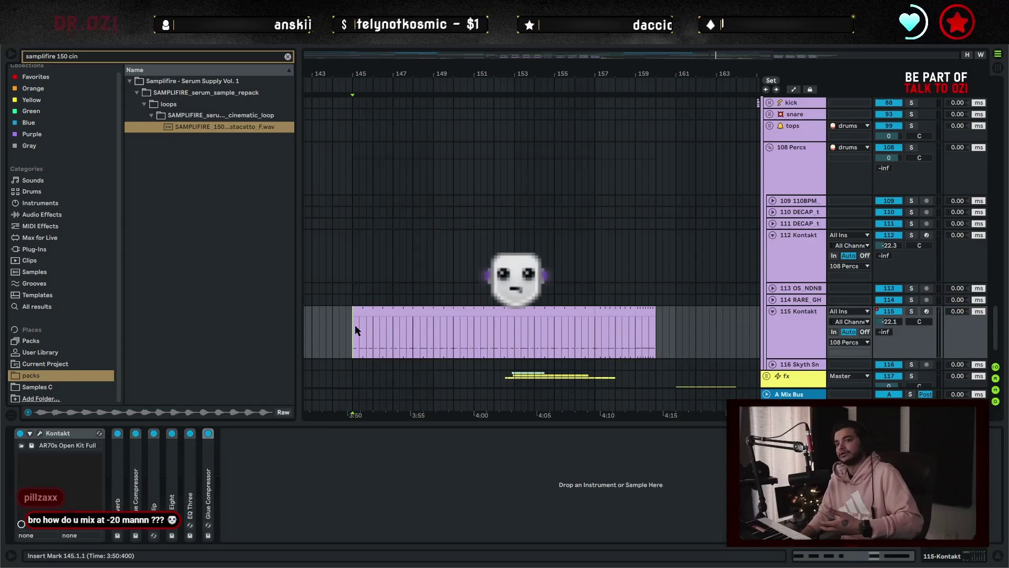
{"action": "left_click", "coordinate": [911, 311]}
{"action": "key", "text": "space"}
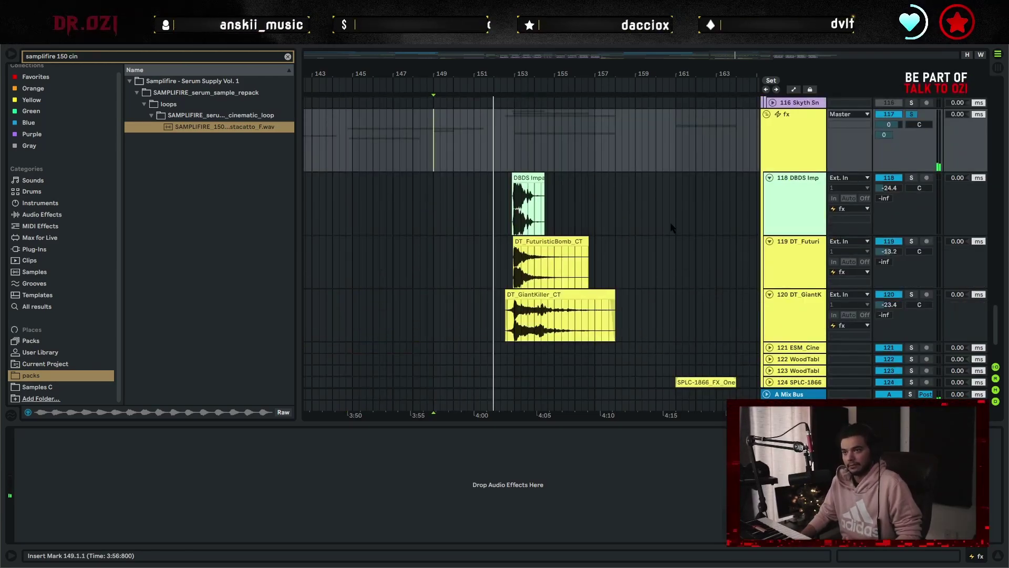
Place the insert mark at 161.1.1 in the drums group and follow the full mix's playback through bars 161 to 164.
{"action": "scroll", "coordinate": [612, 223], "scroll_direction": "down", "scroll_amount": 3}
{"action": "scroll", "coordinate": [554, 216], "scroll_direction": "right", "scroll_amount": 3}
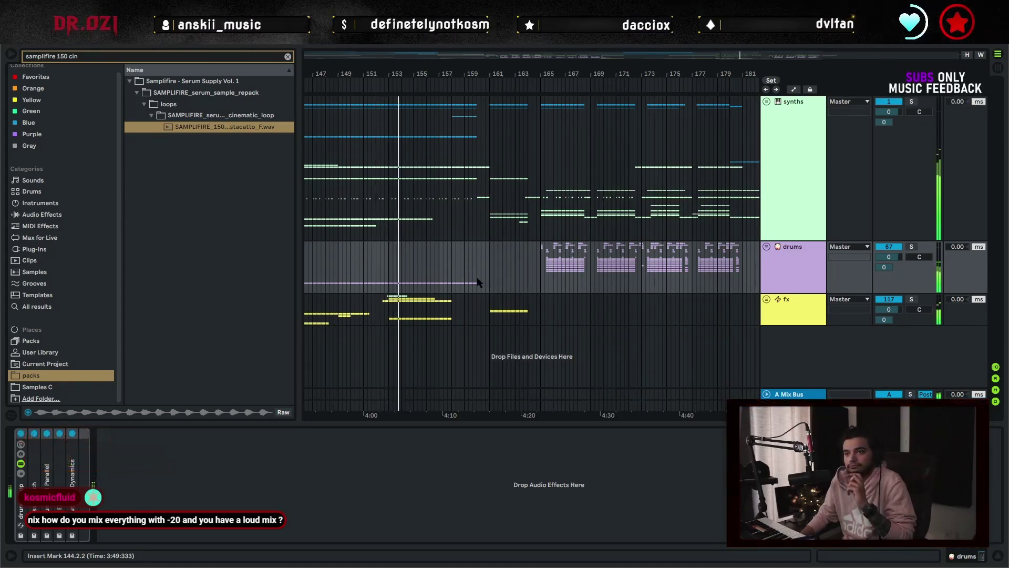
{"action": "left_click", "coordinate": [490, 279]}
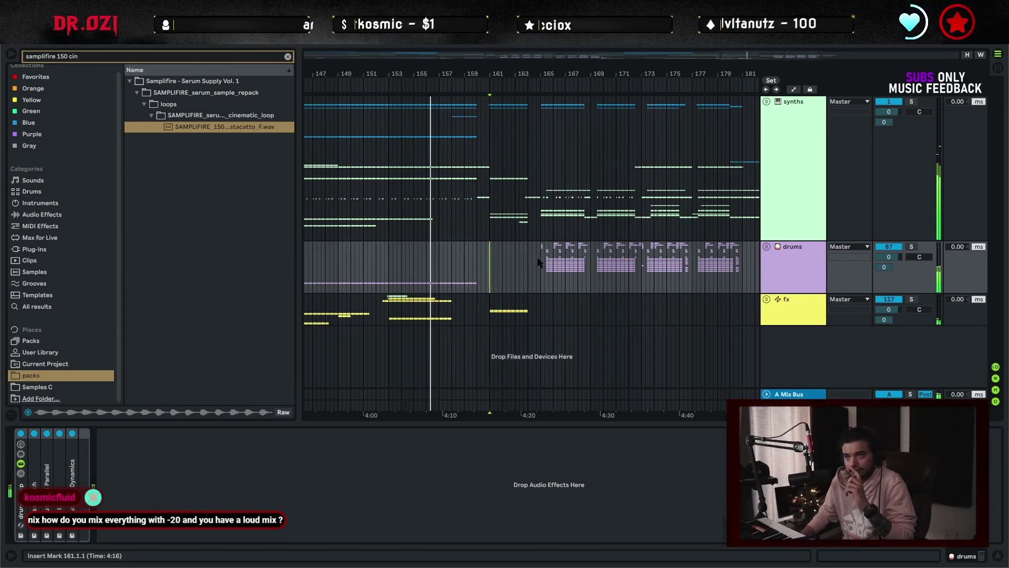
{"action": "left_click_drag", "start_coordinate": [522, 267], "coordinate": [470, 268]}
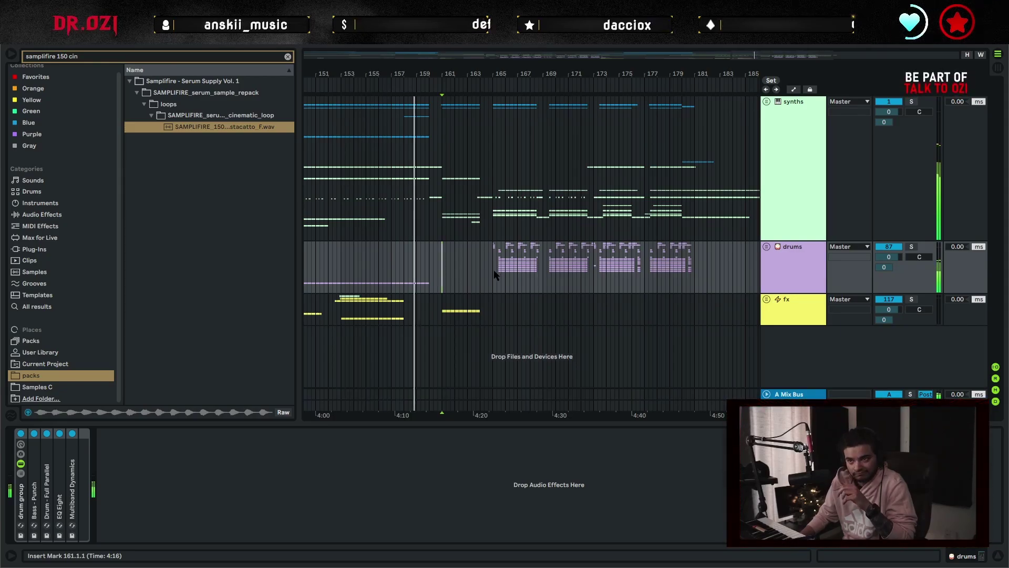
{"action": "left_click_drag", "start_coordinate": [458, 73], "coordinate": [434, 276]}
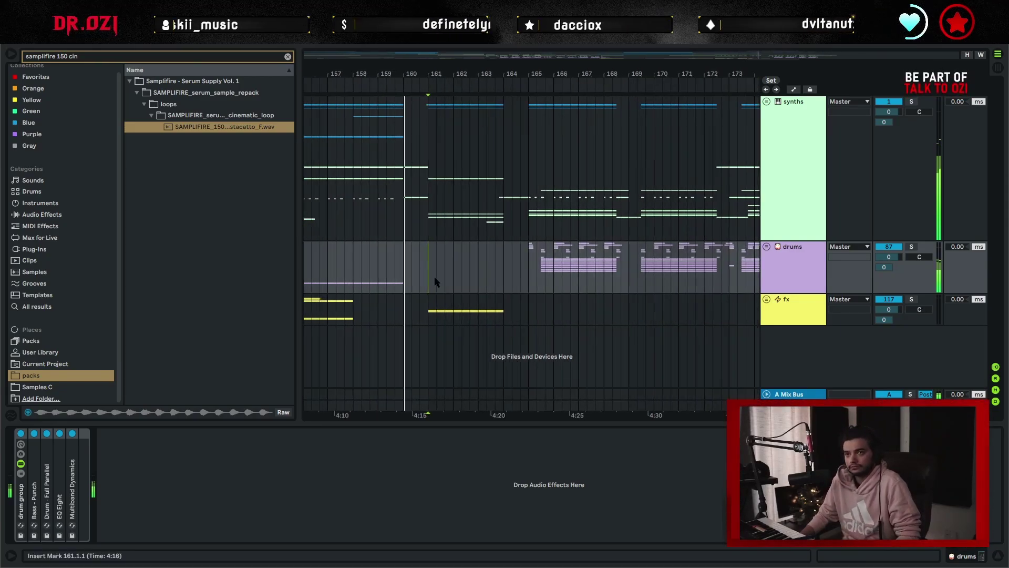
{"action": "scroll", "coordinate": [499, 270], "scroll_direction": "right", "scroll_amount": 4}
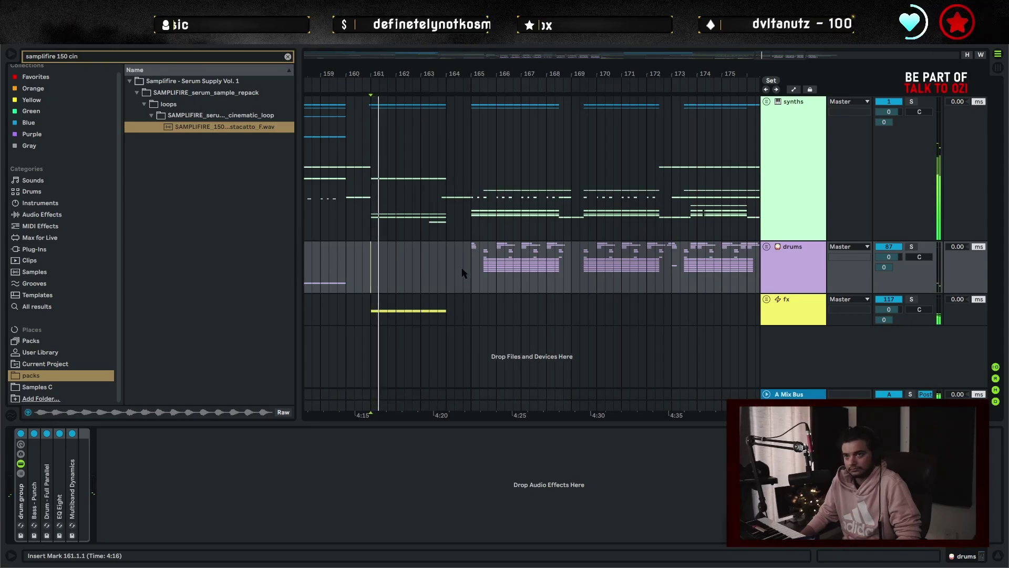
{"action": "scroll", "coordinate": [442, 267], "scroll_direction": "right", "scroll_amount": 2}
{"action": "scroll", "coordinate": [425, 269], "scroll_direction": "left", "scroll_amount": 2}
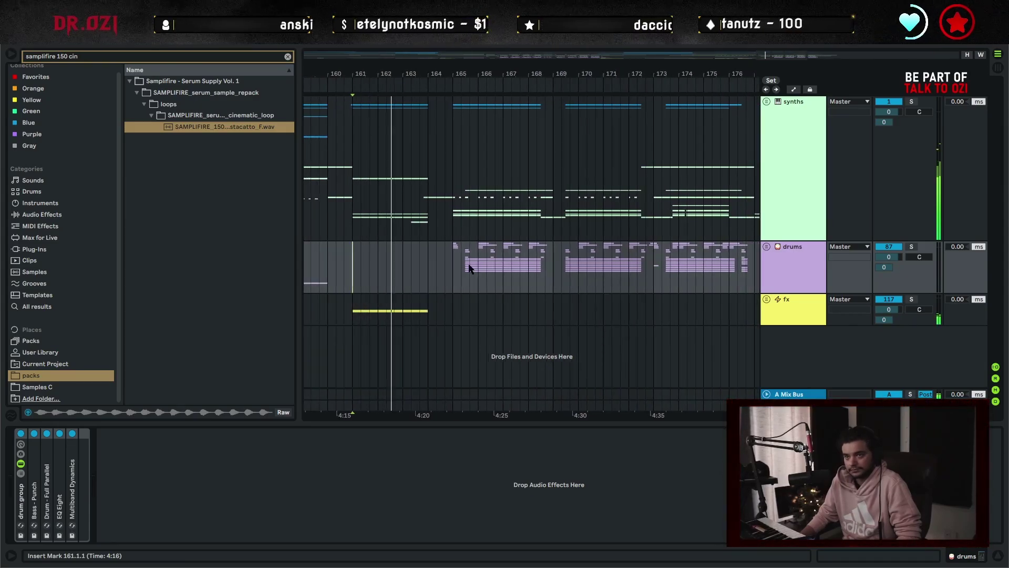
{"action": "scroll", "coordinate": [428, 269], "scroll_direction": "right", "scroll_amount": 2}
{"action": "scroll", "coordinate": [481, 278], "scroll_direction": "left", "scroll_amount": 4}
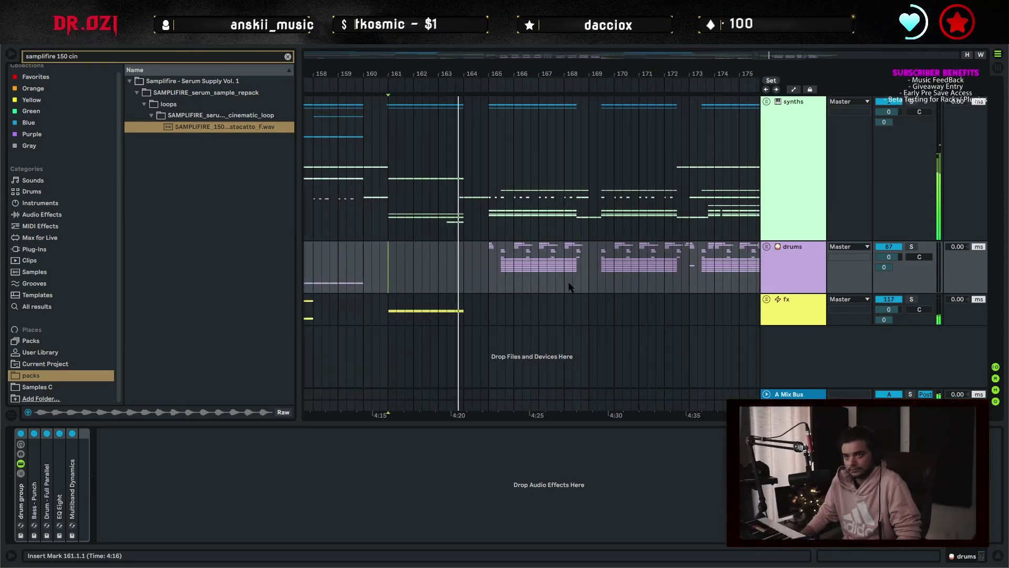
{"action": "scroll", "coordinate": [533, 284], "scroll_direction": "right", "scroll_amount": 3}
Unfold the synths group and its bellsy track, then place the insert mark at 165.1.1 on the radar track.
{"action": "left_click", "coordinate": [767, 102]}
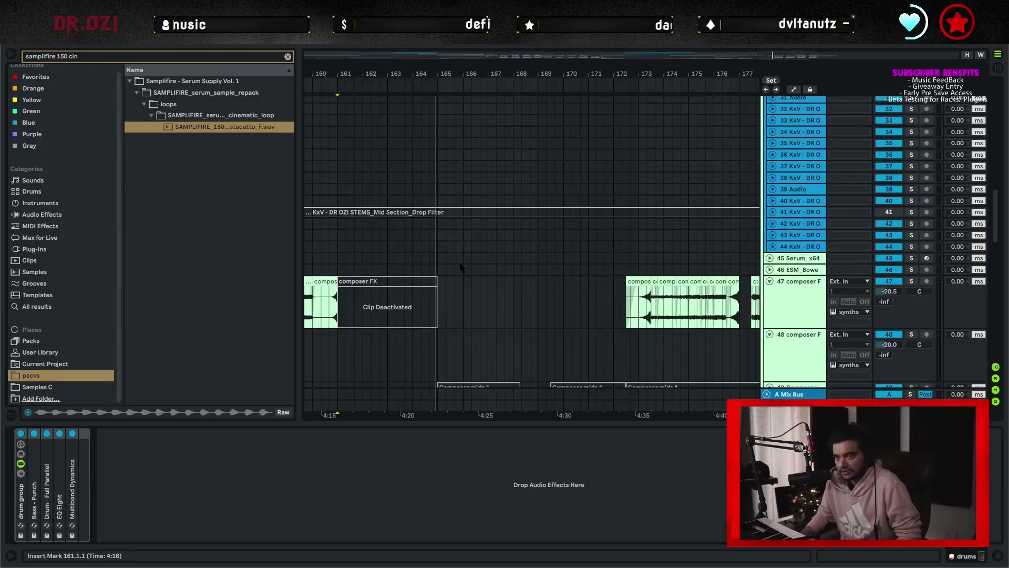
{"action": "scroll", "coordinate": [460, 268], "scroll_direction": "down", "scroll_amount": 15}
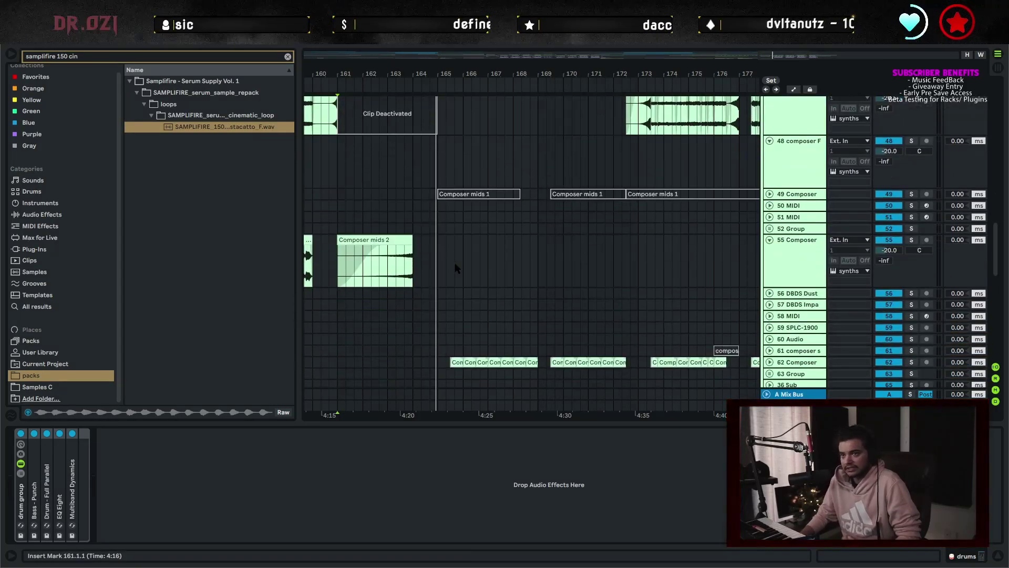
{"action": "scroll", "coordinate": [445, 252], "scroll_direction": "down", "scroll_amount": 4}
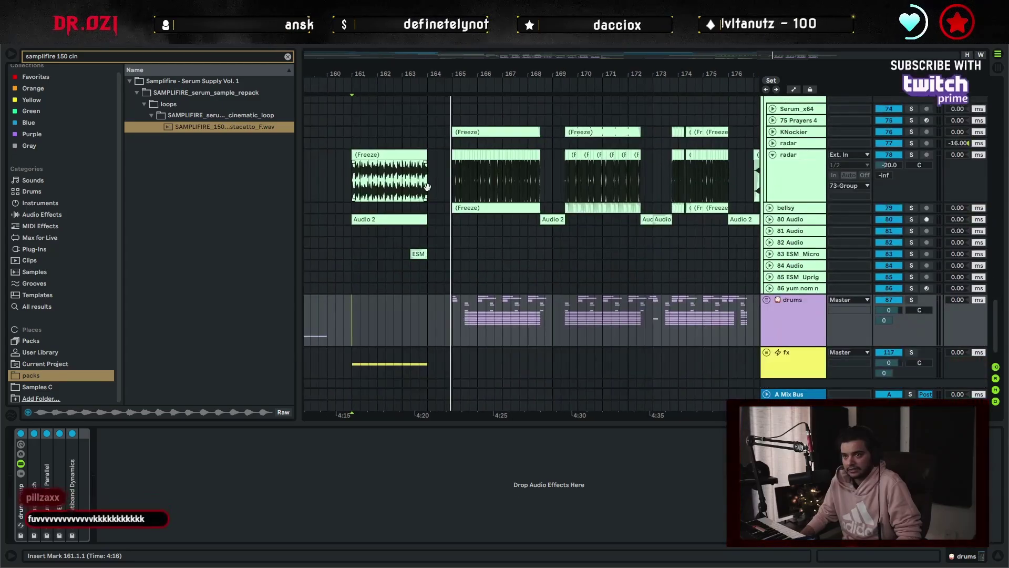
{"action": "left_click", "coordinate": [455, 180]}
{"action": "left_click_drag", "start_coordinate": [452, 74], "coordinate": [453, 92]}
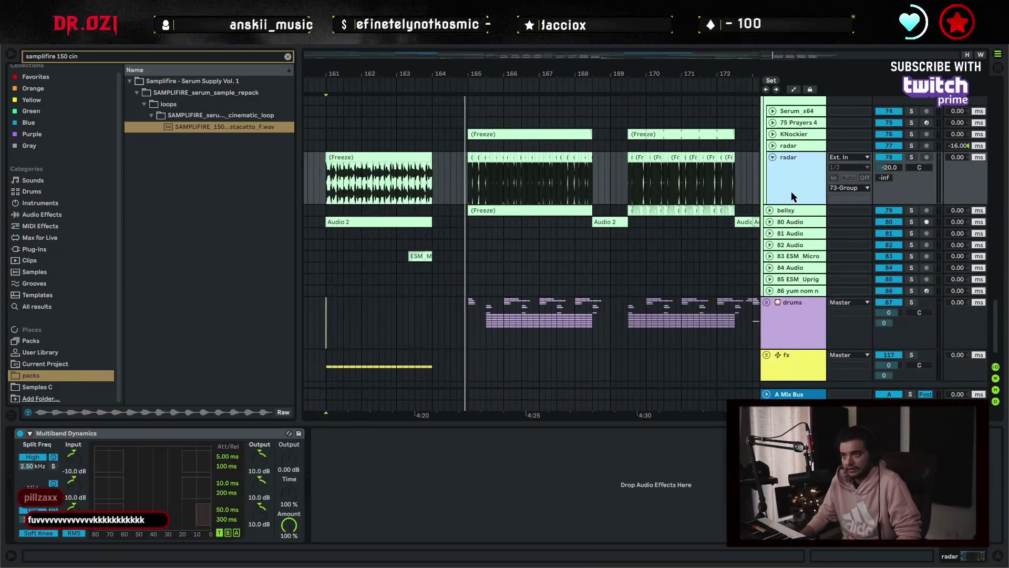
{"action": "left_click", "coordinate": [770, 210]}
{"action": "left_click", "coordinate": [469, 184]}
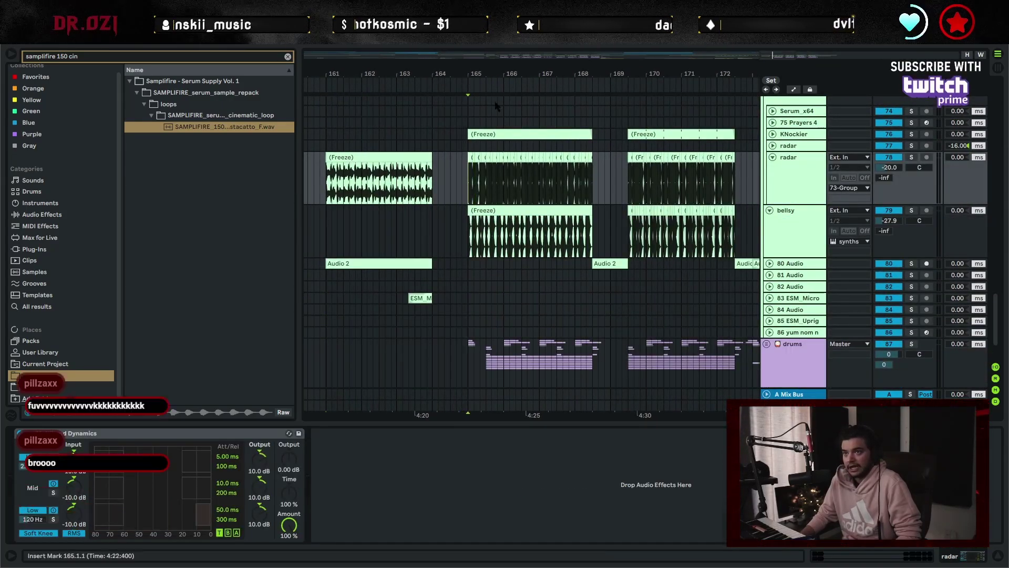
Zoom in on the radar track's chopped frozen clips, solo the track and play it from 165.1.1.
{"action": "left_click_drag", "start_coordinate": [484, 74], "coordinate": [483, 105]}
{"action": "left_click_drag", "start_coordinate": [641, 187], "coordinate": [700, 209]}
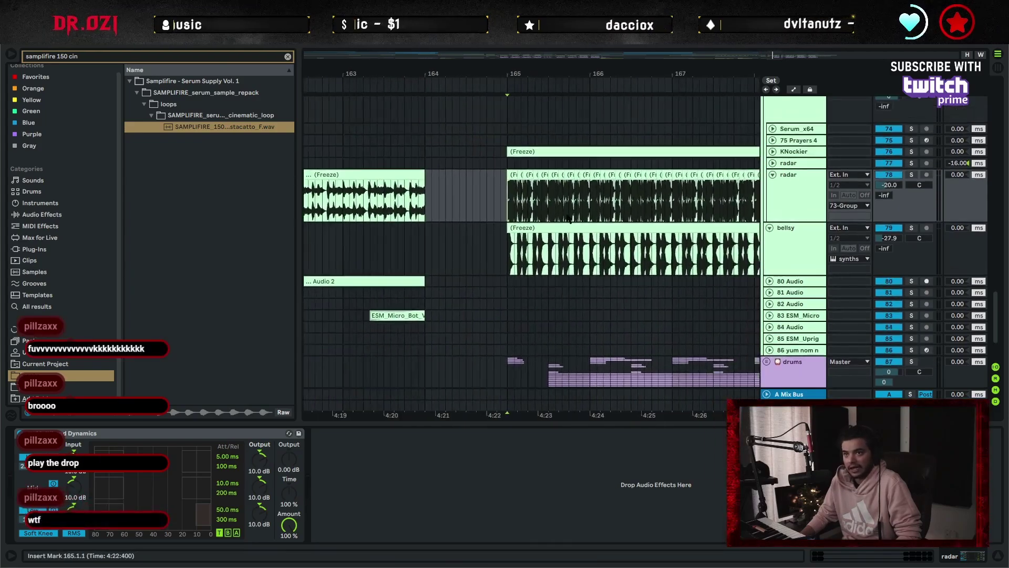
{"action": "left_click_drag", "start_coordinate": [544, 75], "coordinate": [552, 88]}
{"action": "key", "text": "s"}
{"action": "key", "text": "space"}
{"action": "key", "text": "minus"}
{"action": "key", "text": "minus"}
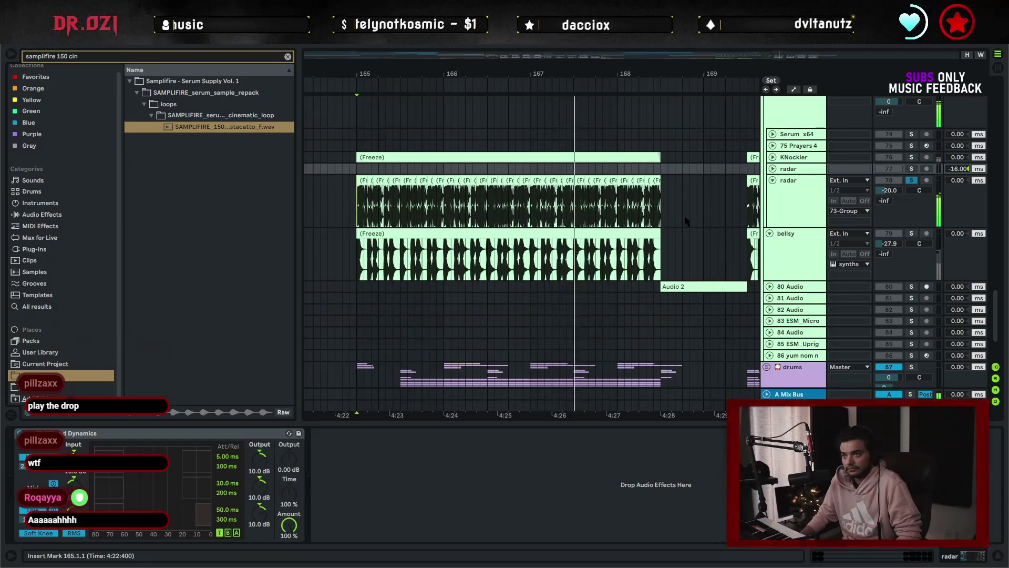
Switch the solo to the bellsy track and play its frozen clip from 165.1.1.
{"action": "left_click_drag", "start_coordinate": [684, 221], "coordinate": [554, 215]}
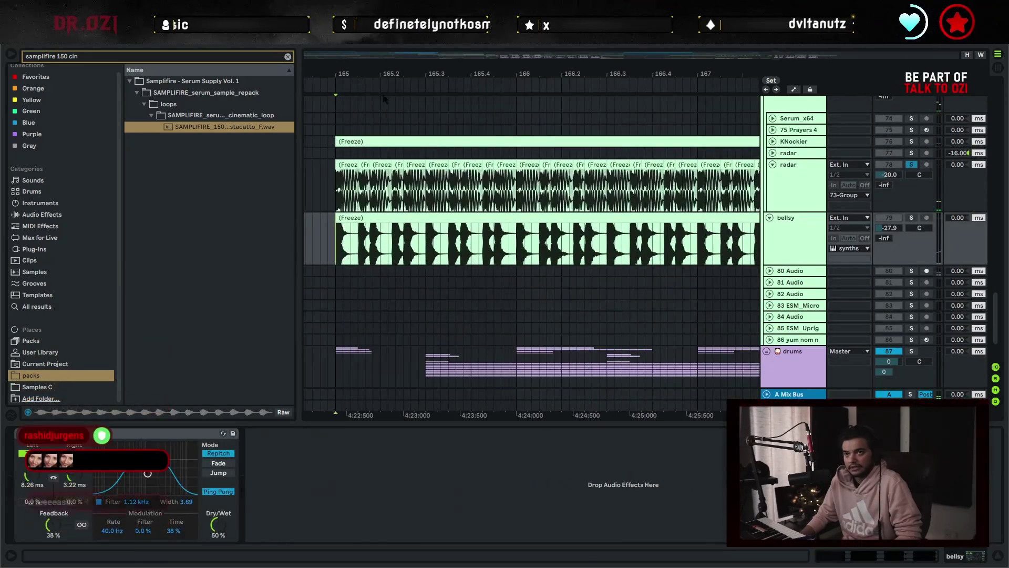
{"action": "left_click", "coordinate": [912, 218]}
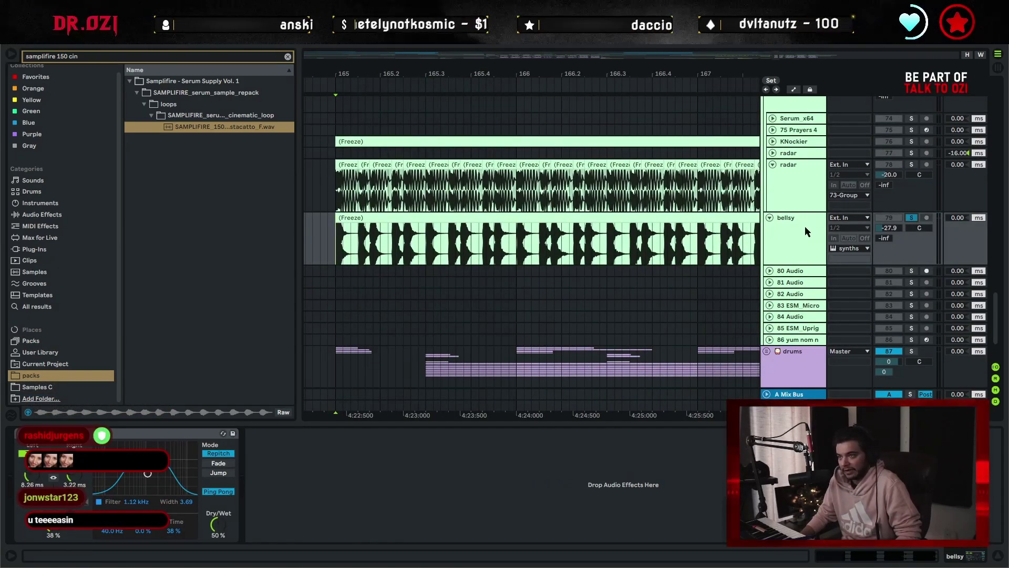
{"action": "left_click", "coordinate": [779, 247]}
{"action": "key", "text": "space"}
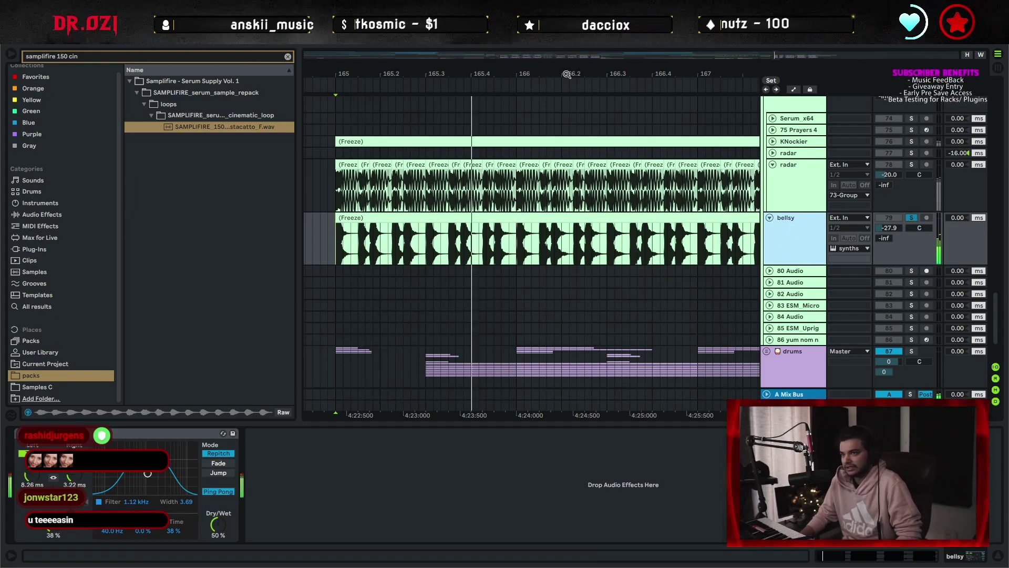
Unfold the KNockier track and play it soloed together with the radar and bellsy tracks.
{"action": "key", "text": "minus"}
{"action": "left_click", "coordinate": [773, 142]}
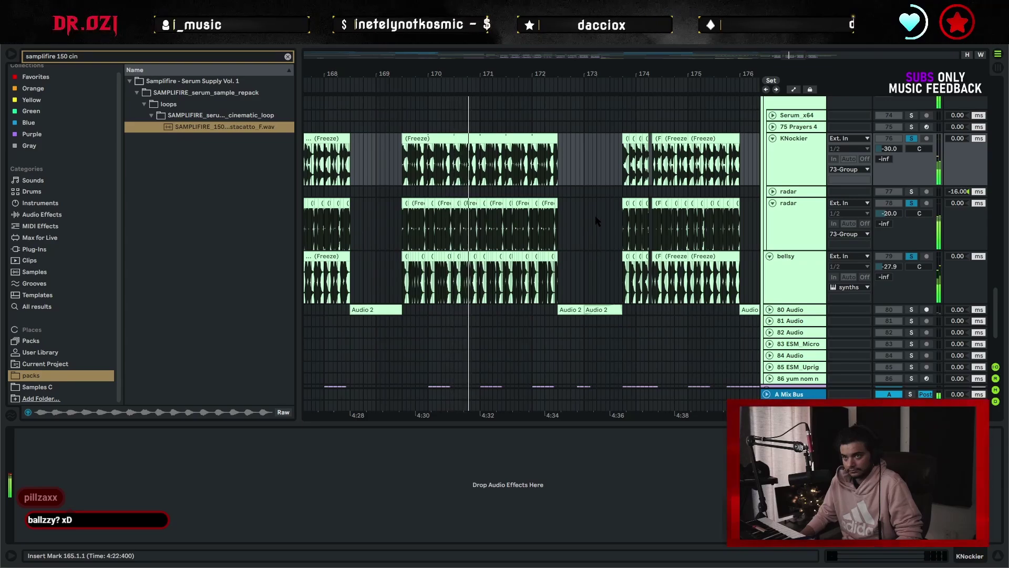
{"action": "scroll", "coordinate": [552, 223], "scroll_direction": "down", "scroll_amount": 1}
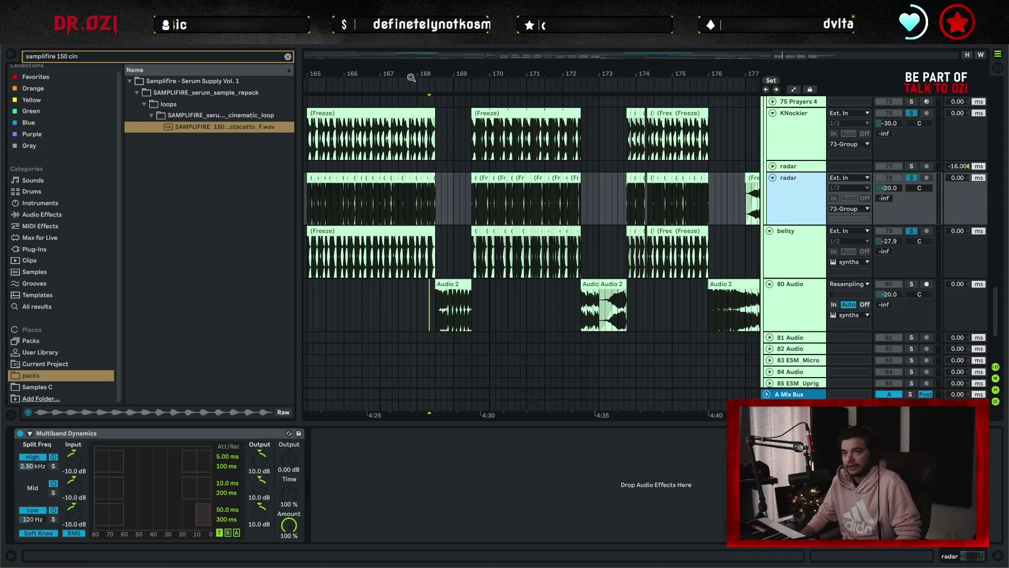
Place the insert mark at 168.3.1 on the 80 Audio track, switch the solo to it and play its resampled fill.
{"action": "left_click_drag", "start_coordinate": [412, 77], "coordinate": [419, 291]}
{"action": "left_click", "coordinate": [423, 294]}
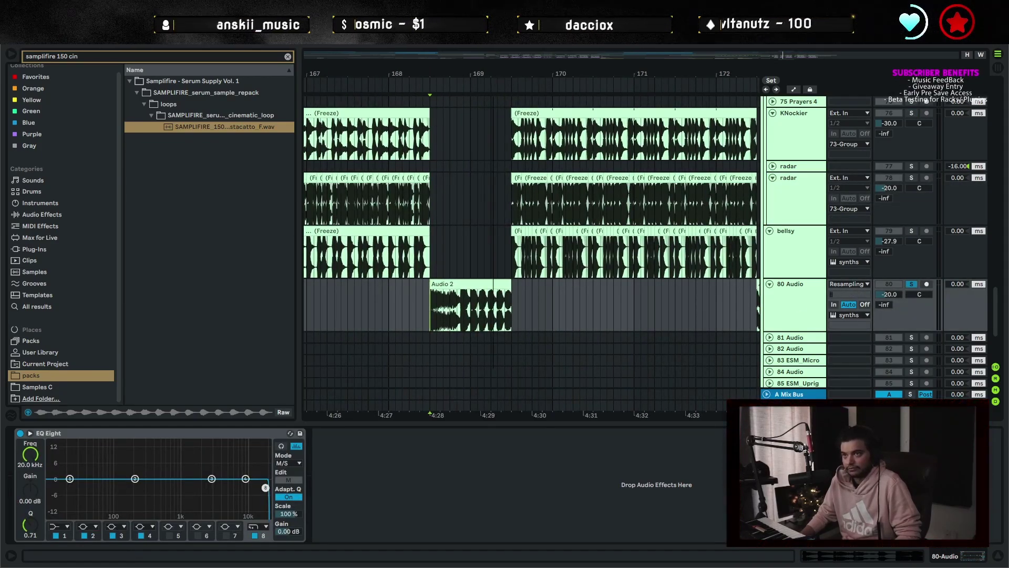
{"action": "scroll", "coordinate": [452, 289], "scroll_direction": "down", "scroll_amount": 4}
{"action": "scroll", "coordinate": [455, 289], "scroll_direction": "up", "scroll_amount": 2}
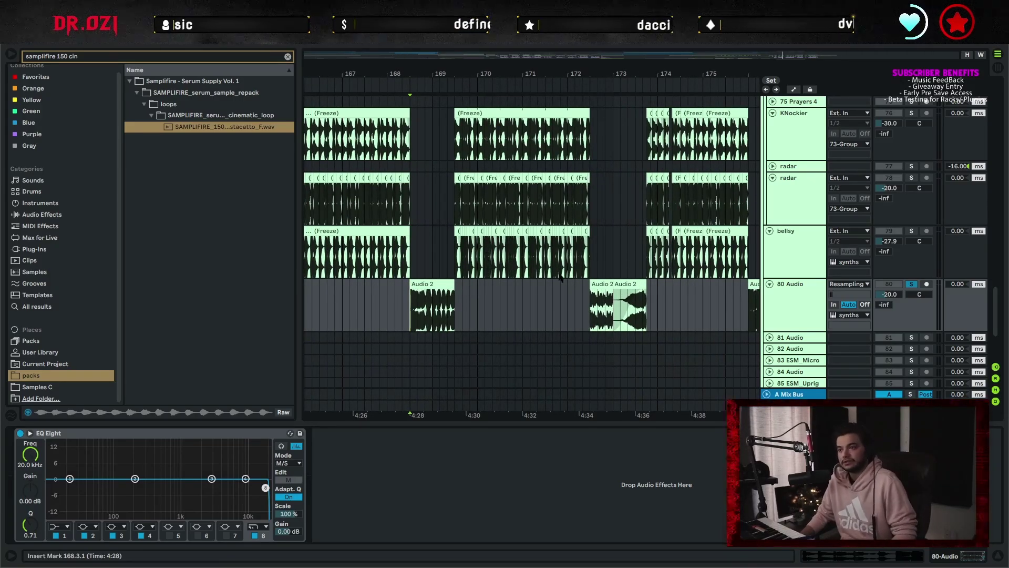
{"action": "key", "text": "space"}
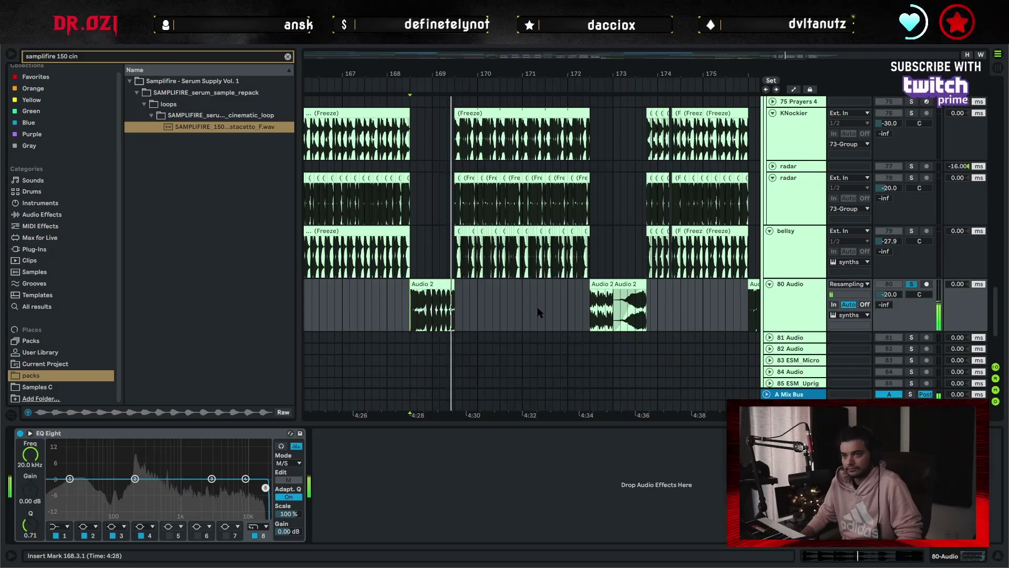
Play the remaining Audio 2 clips on the 80 Audio track, selecting each in turn, including those at 176.1.1 and 180.1.1.
{"action": "left_click", "coordinate": [601, 284]}
{"action": "scroll", "coordinate": [565, 301], "scroll_direction": "right", "scroll_amount": 3}
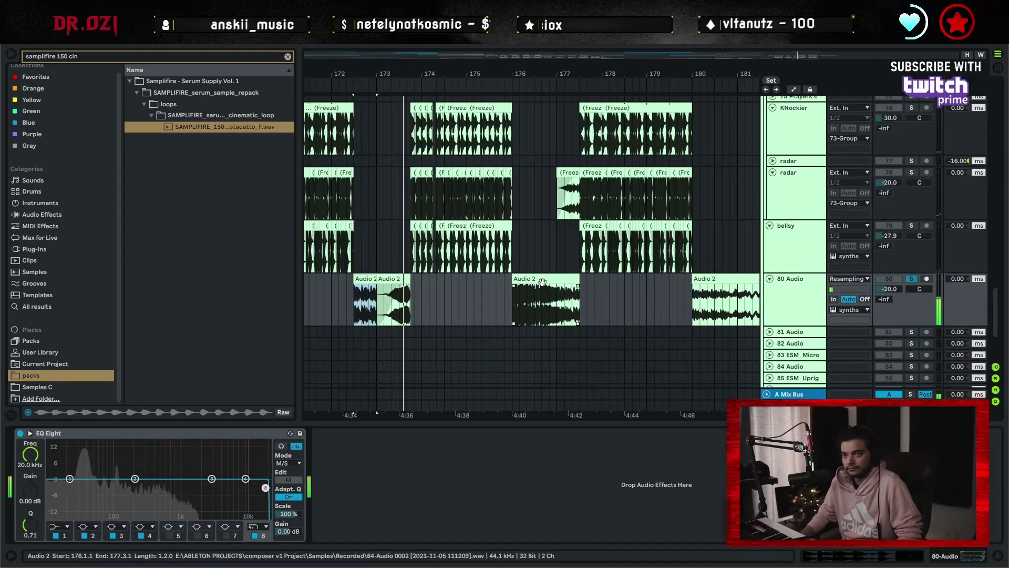
{"action": "left_click", "coordinate": [543, 282]}
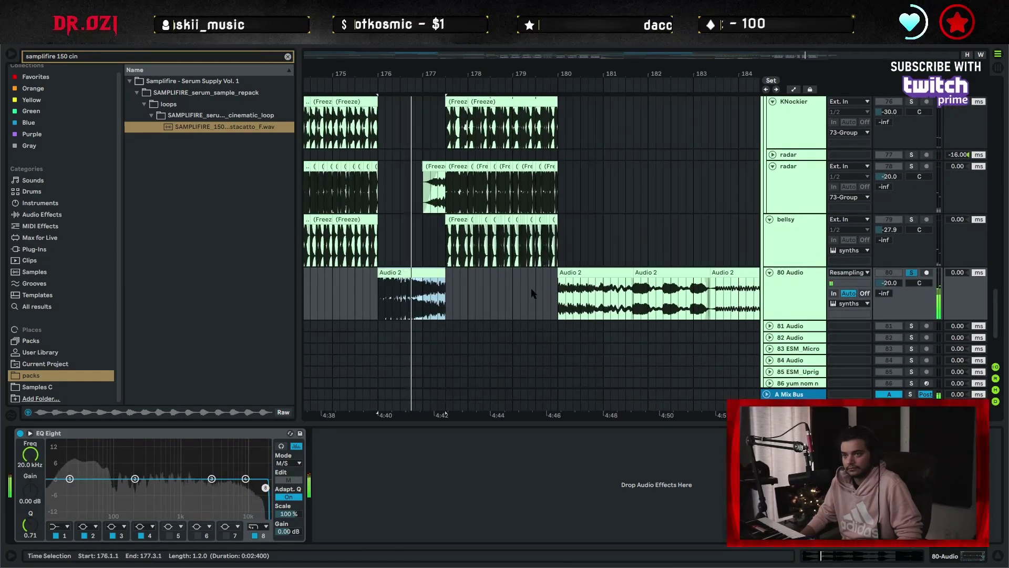
{"action": "left_click", "coordinate": [536, 303]}
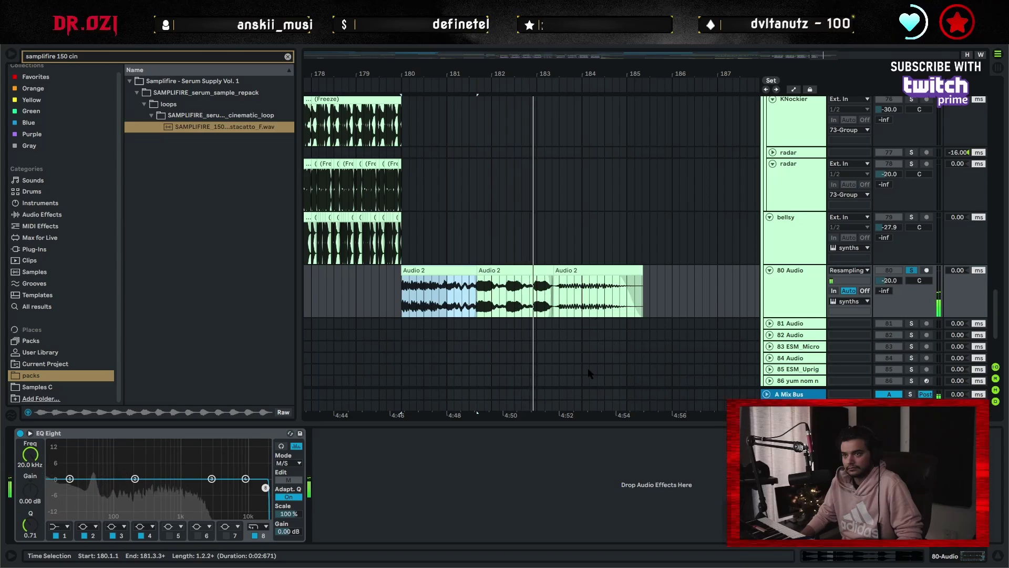
Play the soloed composer, 73 Group and 80 Audio layers together from 164.3.3, unfolding the bellsy track and adding it to the solo.
{"action": "left_click_drag", "start_coordinate": [510, 66], "coordinate": [635, 21]}
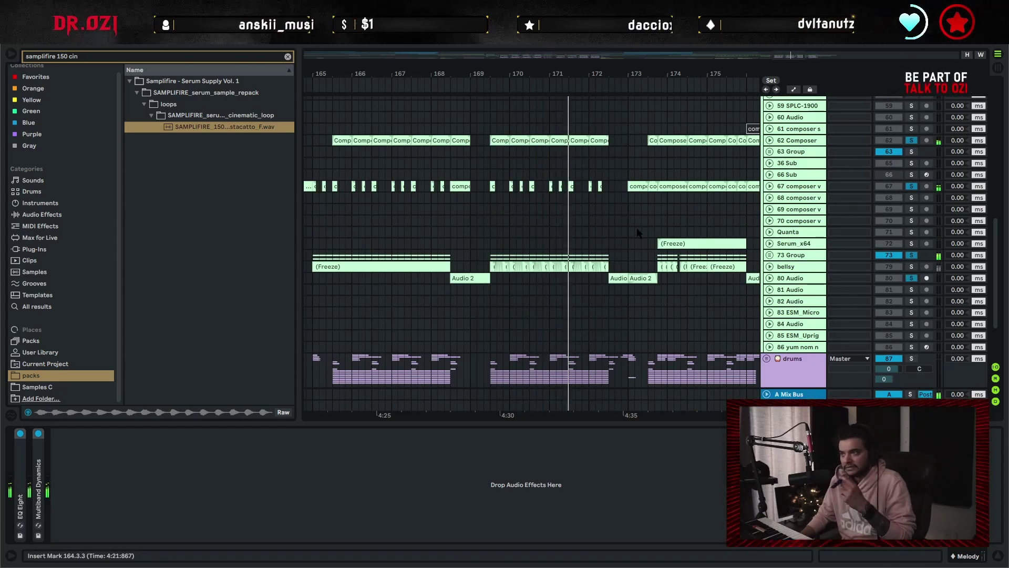
{"action": "left_click", "coordinate": [770, 267]}
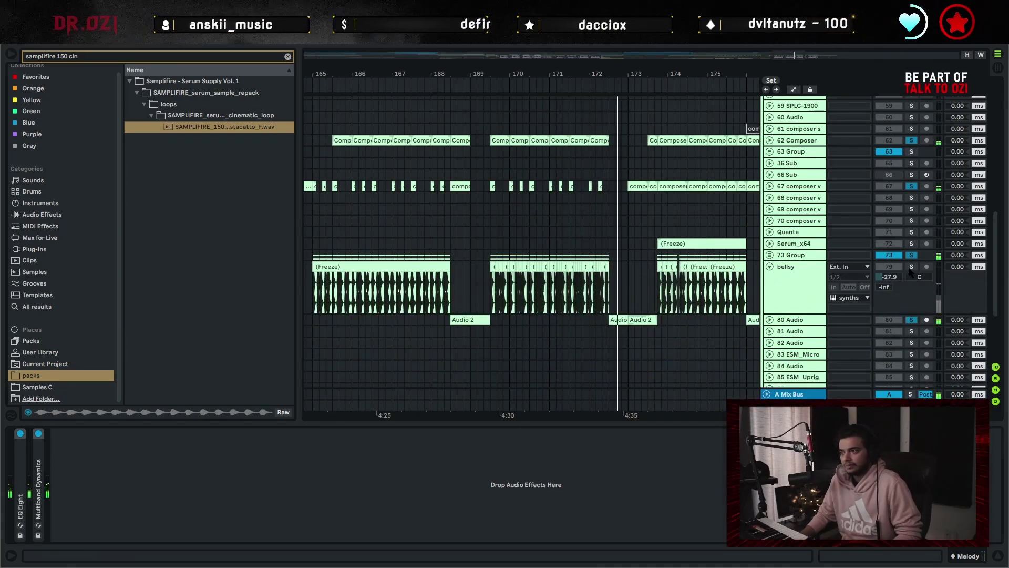
{"action": "left_click_drag", "start_coordinate": [691, 259], "coordinate": [670, 273]}
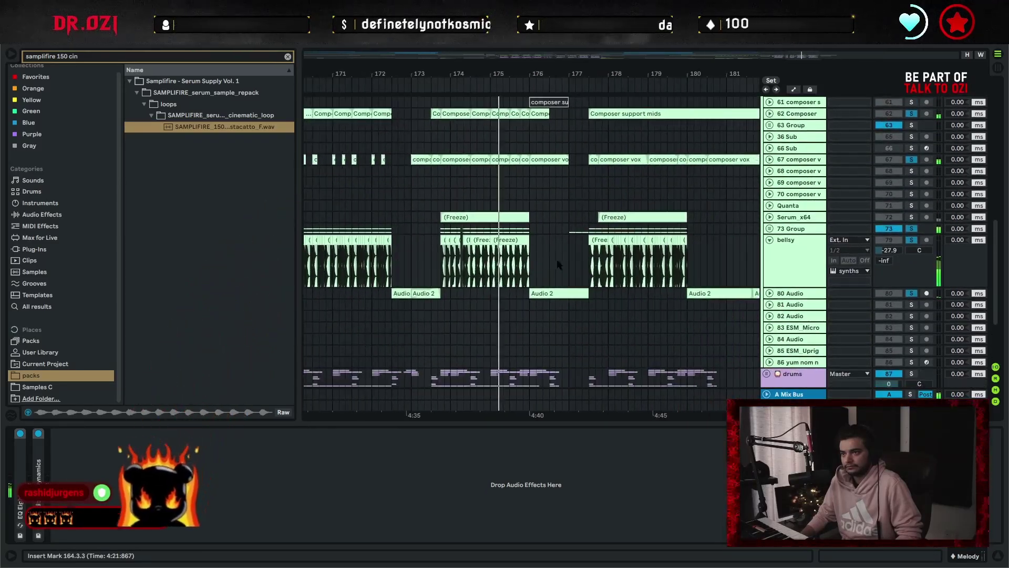
{"action": "scroll", "coordinate": [668, 289], "scroll_direction": "up", "scroll_amount": 3}
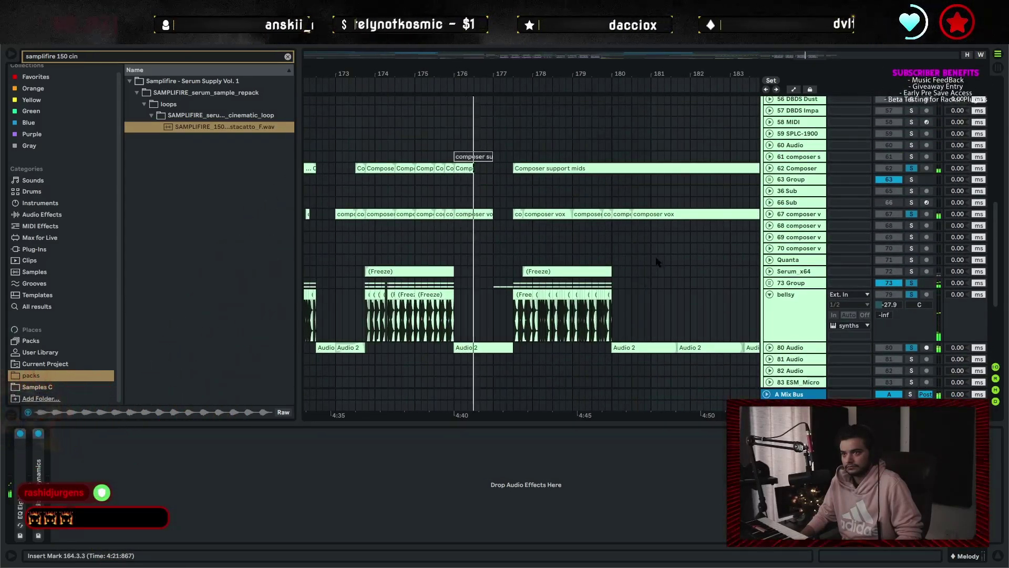
{"action": "scroll", "coordinate": [667, 268], "scroll_direction": "up", "scroll_amount": 1}
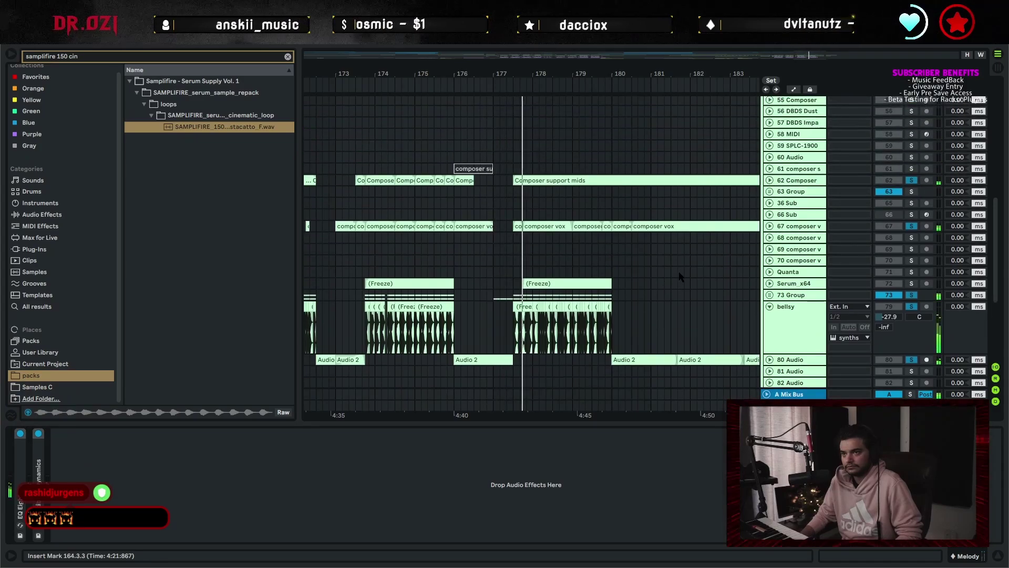
Fold the bellsy track and show the drums and fx groups beneath the final drop's bass layers.
{"action": "scroll", "coordinate": [675, 281], "scroll_direction": "down", "scroll_amount": 4}
{"action": "scroll", "coordinate": [659, 283], "scroll_direction": "down", "scroll_amount": 5}
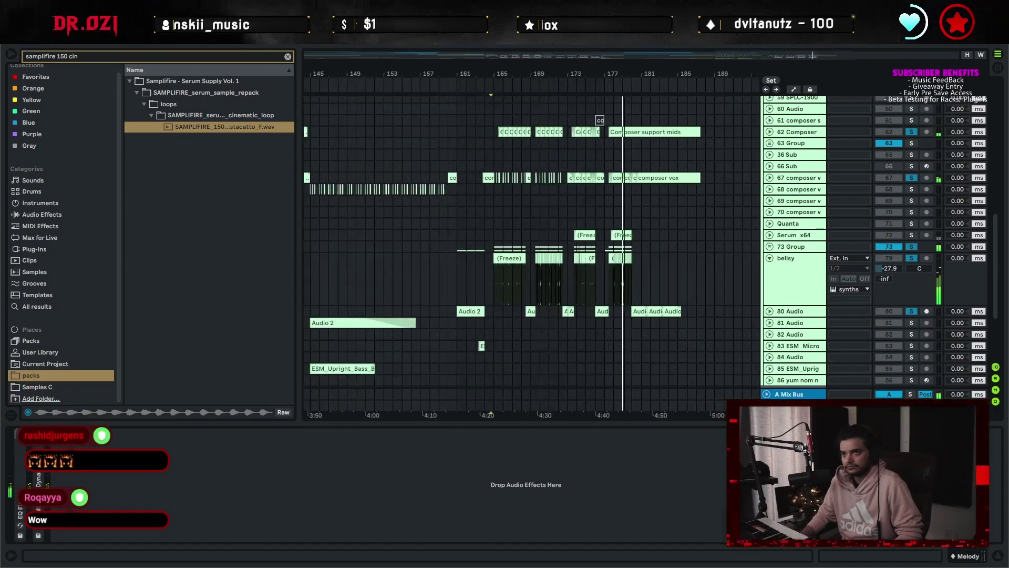
{"action": "scroll", "coordinate": [667, 284], "scroll_direction": "up", "scroll_amount": 1}
{"action": "left_click", "coordinate": [769, 258]}
{"action": "scroll", "coordinate": [609, 307], "scroll_direction": "down", "scroll_amount": 6}
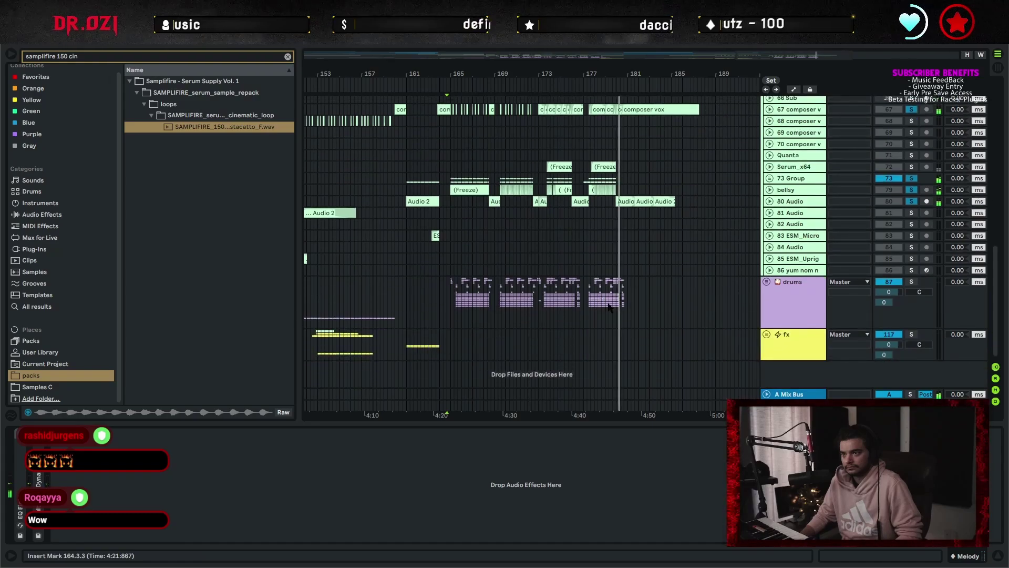